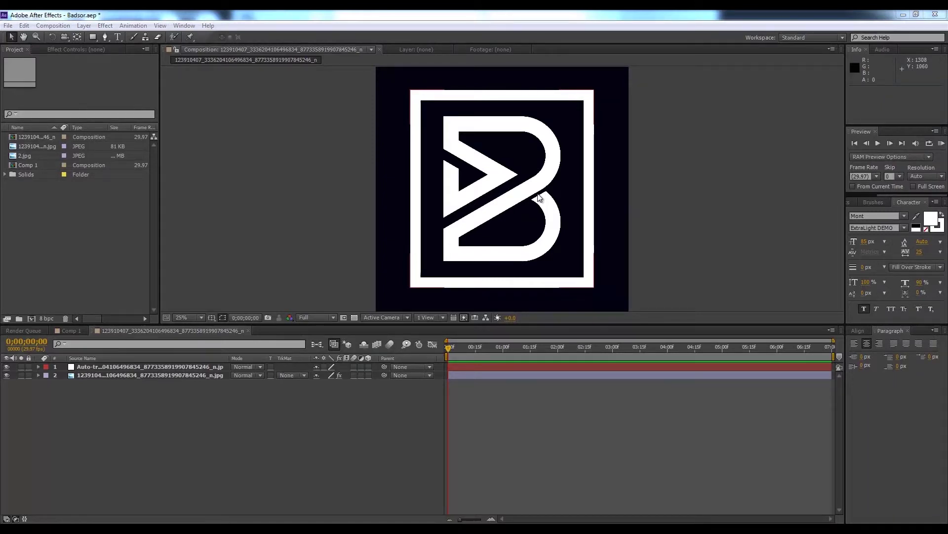
Auto-trace the logo JPEG layer for the current frame using the Alpha channel, applying the masks to a new layer
{"action": "left_click", "coordinate": [60, 208]}
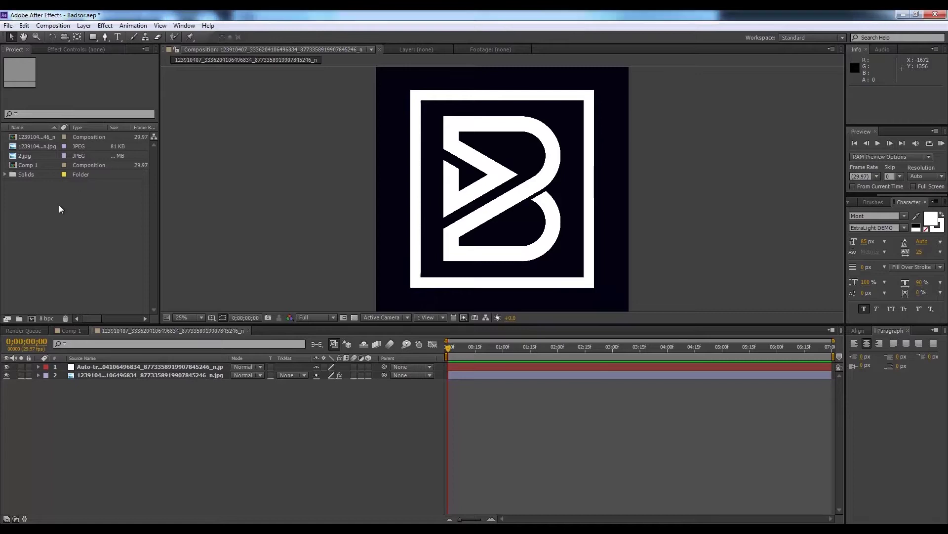
{"action": "left_click", "coordinate": [162, 367]}
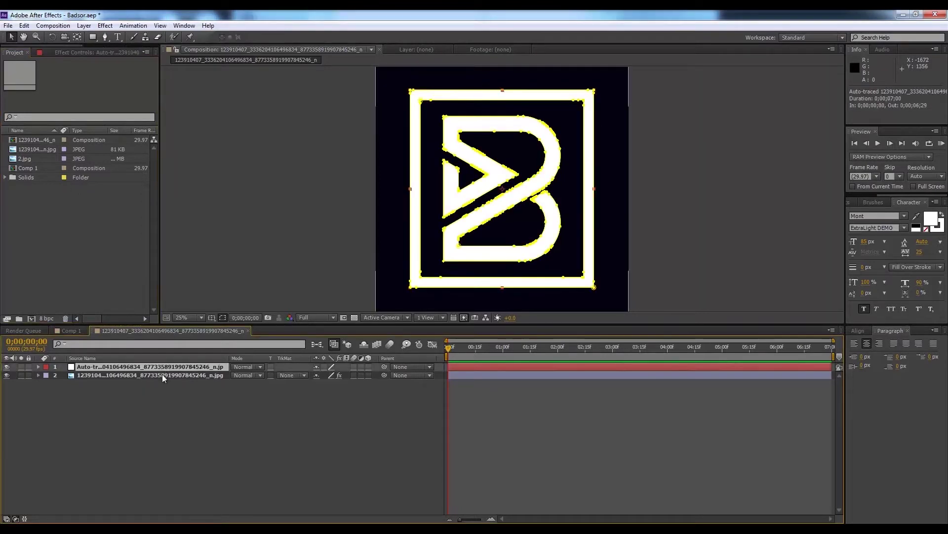
{"action": "left_click", "coordinate": [163, 376]}
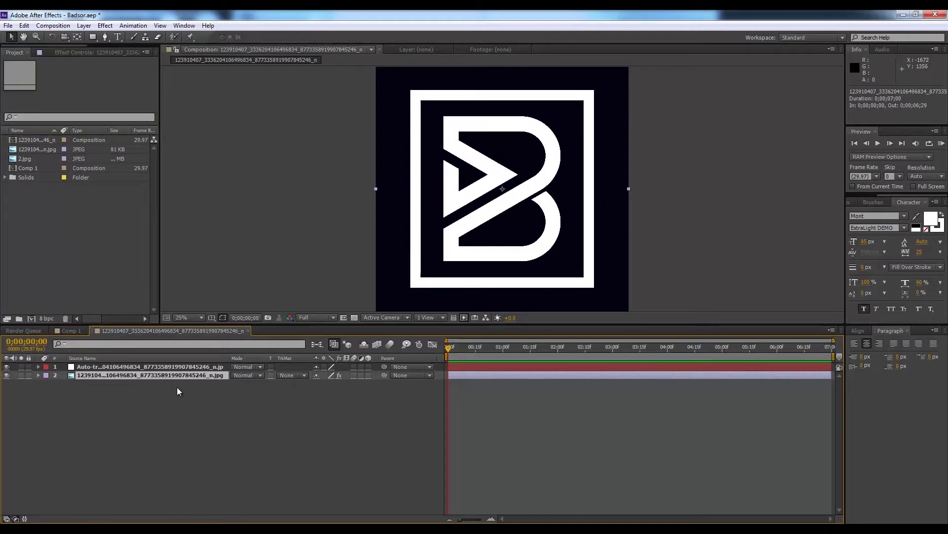
{"action": "left_click", "coordinate": [53, 26]}
{"action": "mouse_move", "coordinate": [84, 26]}
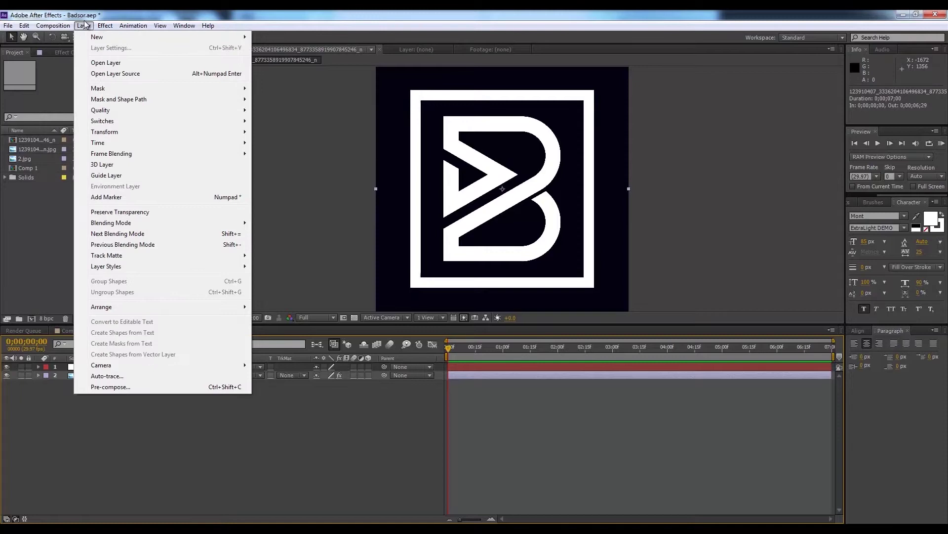
{"action": "left_click", "coordinate": [116, 377]}
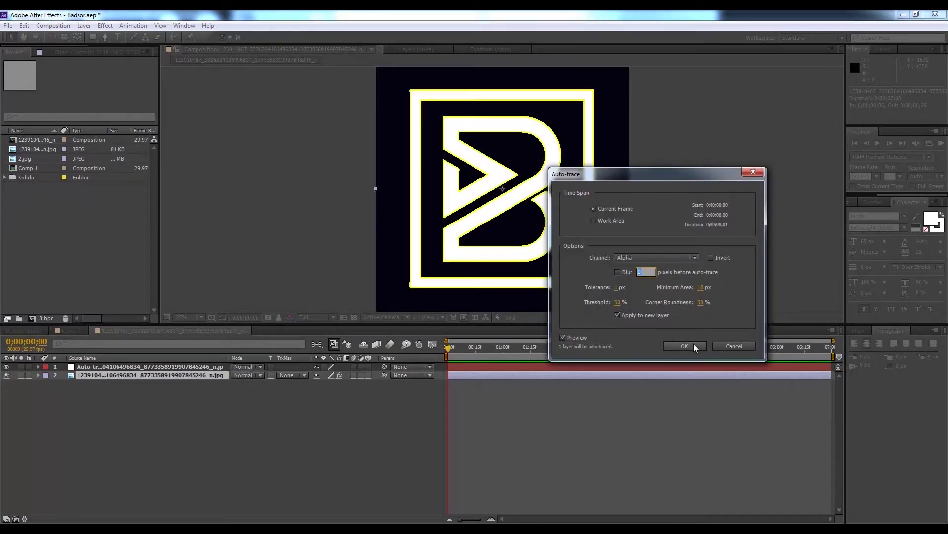
{"action": "left_click", "coordinate": [685, 345]}
Hide the older auto-traced layer and the source JPEG layer, leaving only the new trace visible
{"action": "left_click_drag", "start_coordinate": [10, 385], "coordinate": [7, 375]}
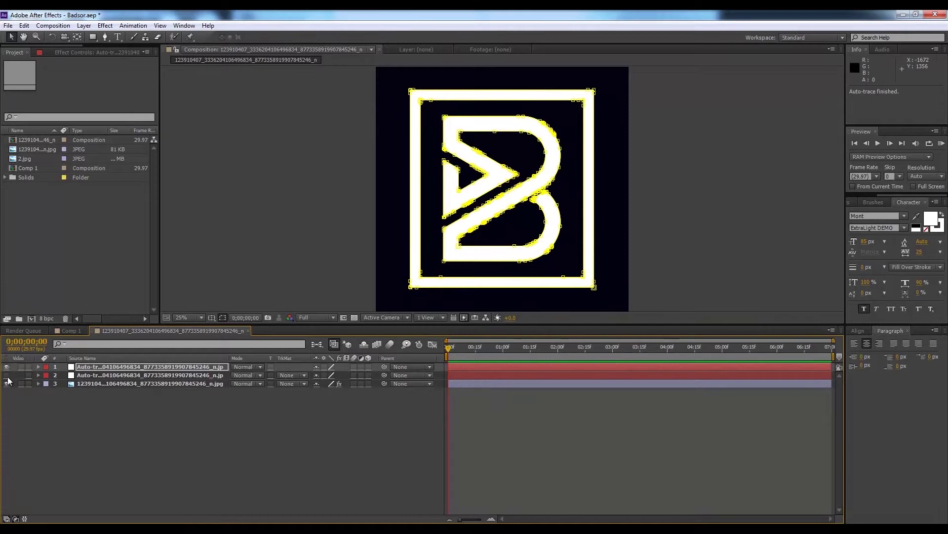
{"action": "left_click", "coordinate": [675, 238]}
{"action": "left_click", "coordinate": [201, 368]}
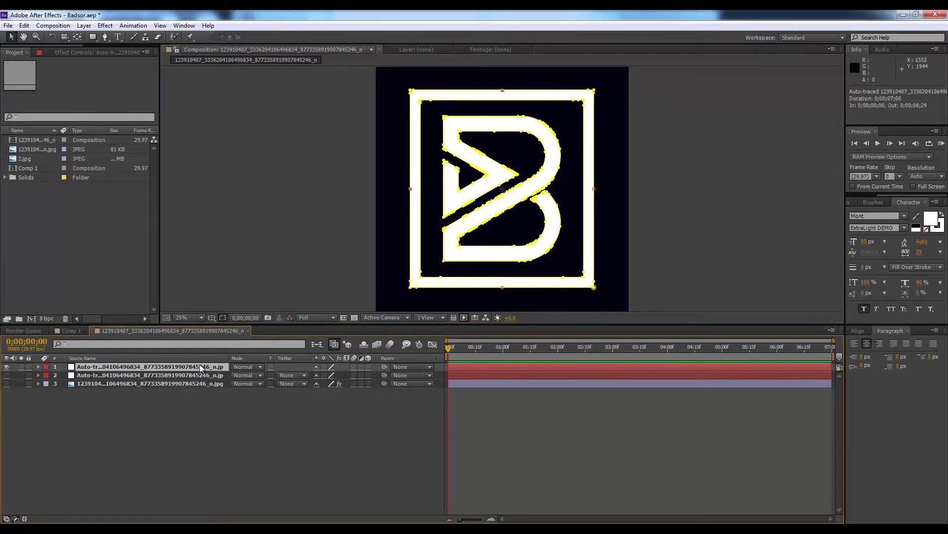
{"action": "left_click", "coordinate": [92, 426]}
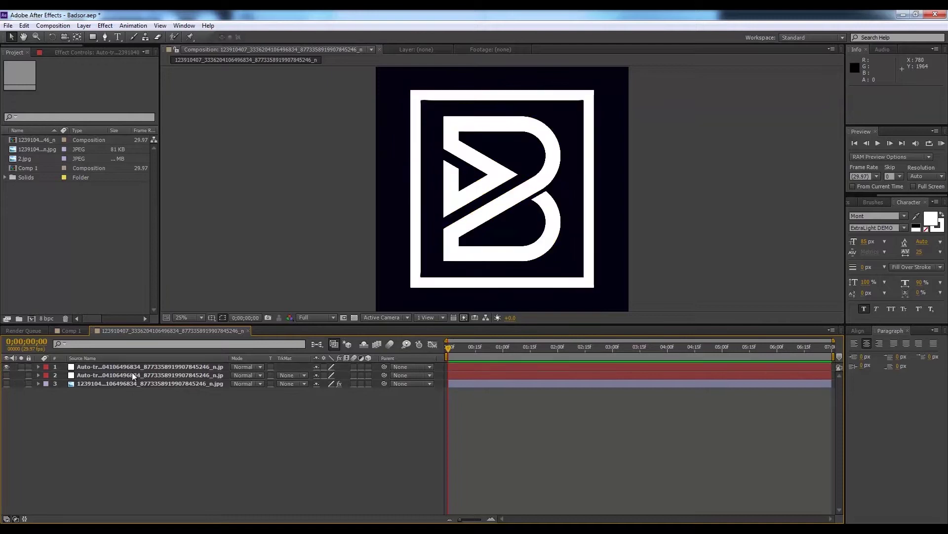
Copy the new auto-traced logo layer
{"action": "left_click", "coordinate": [137, 370]}
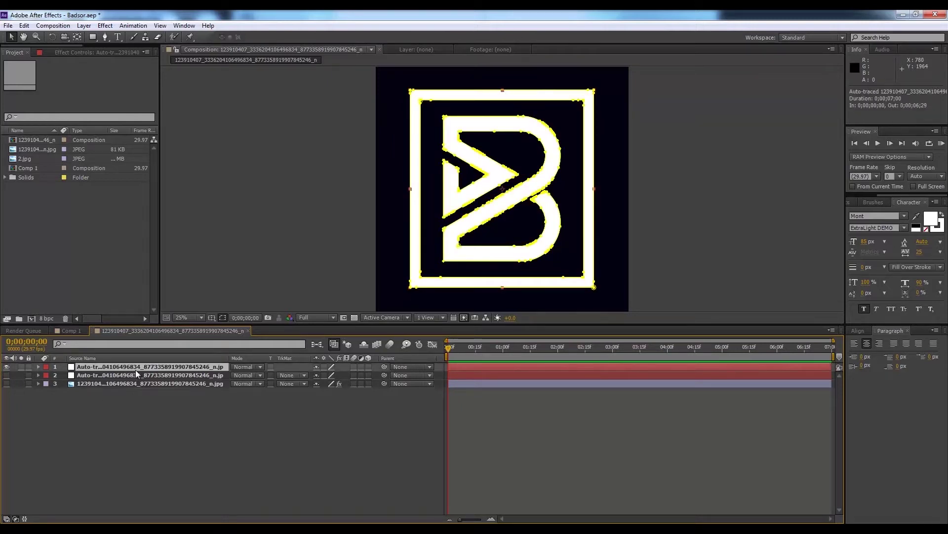
{"action": "key", "text": "ctrl+c"}
{"action": "left_click", "coordinate": [203, 436]}
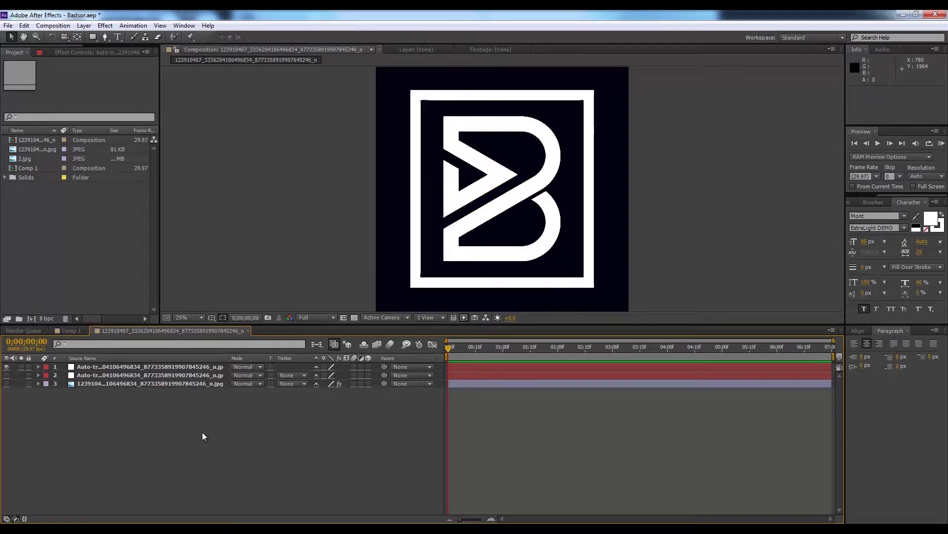
{"action": "left_click", "coordinate": [220, 370]}
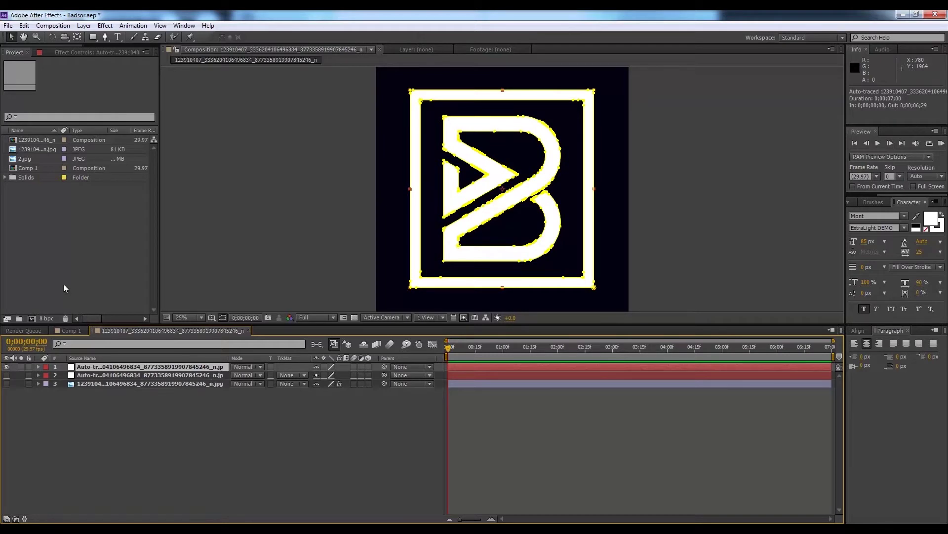
Create a 1920 × 1080 composition named Scene 1 at 25 frames per second with a 7-second duration
{"action": "left_click", "coordinate": [31, 319]}
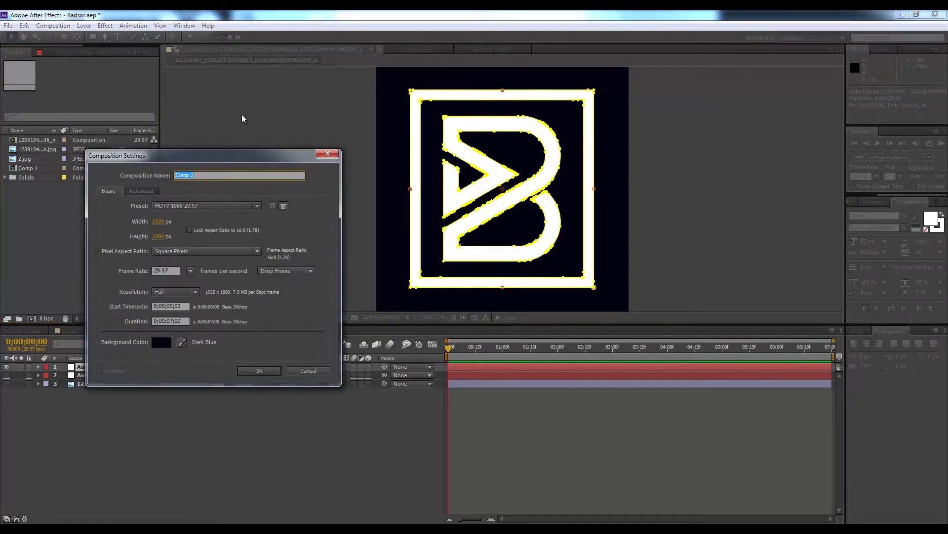
{"action": "type", "text": "Scene 1"}
{"action": "left_click", "coordinate": [190, 271]}
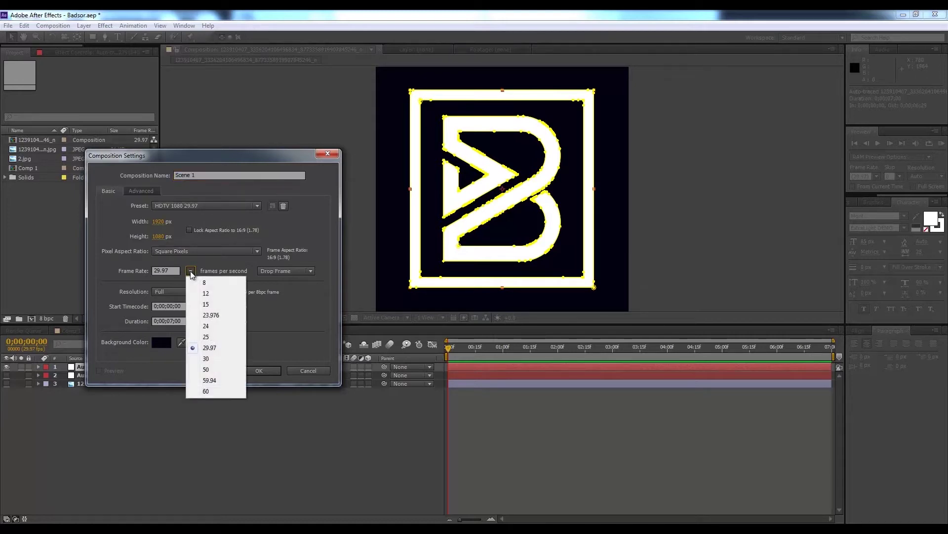
{"action": "left_click", "coordinate": [209, 337]}
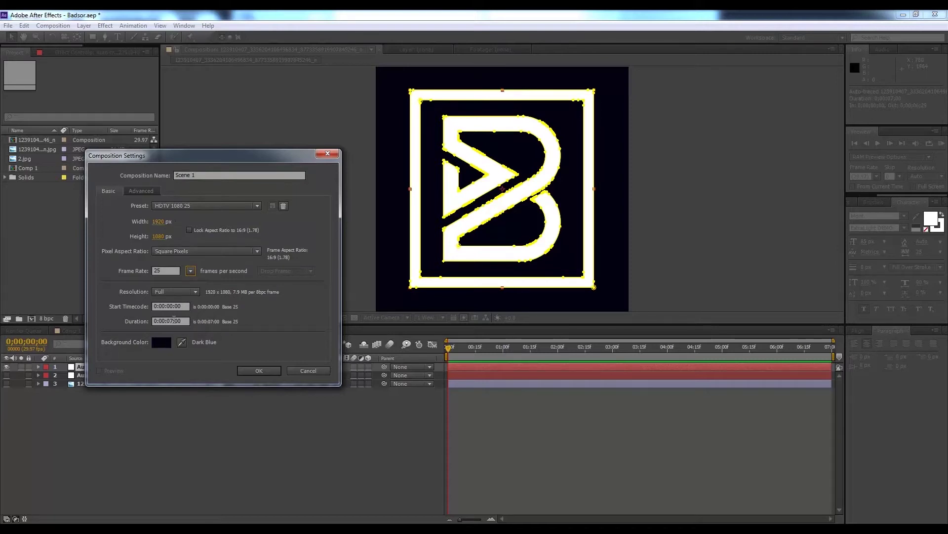
{"action": "left_click", "coordinate": [173, 319]}
{"action": "left_click", "coordinate": [263, 372]}
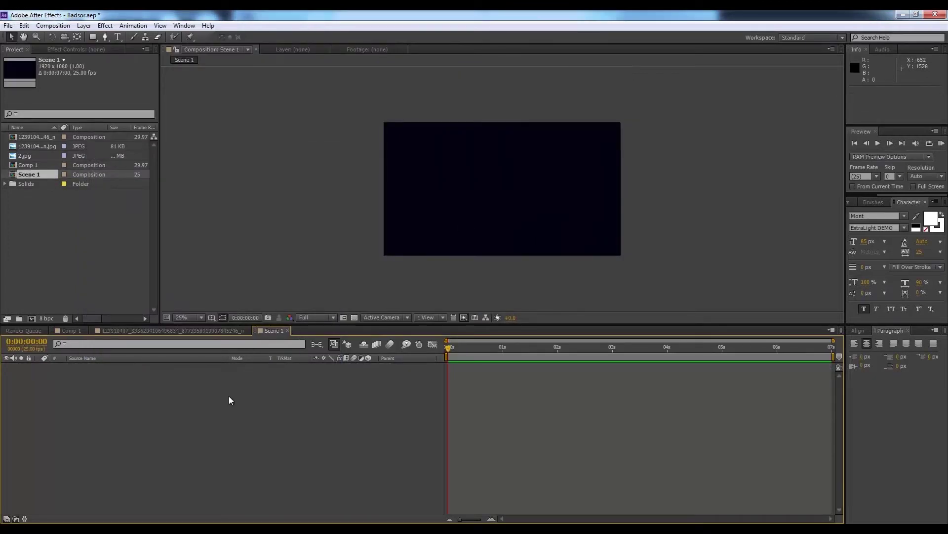
Paste the auto-traced logo layer into Scene 1 and hide it
{"action": "key", "text": "ctrl+v"}
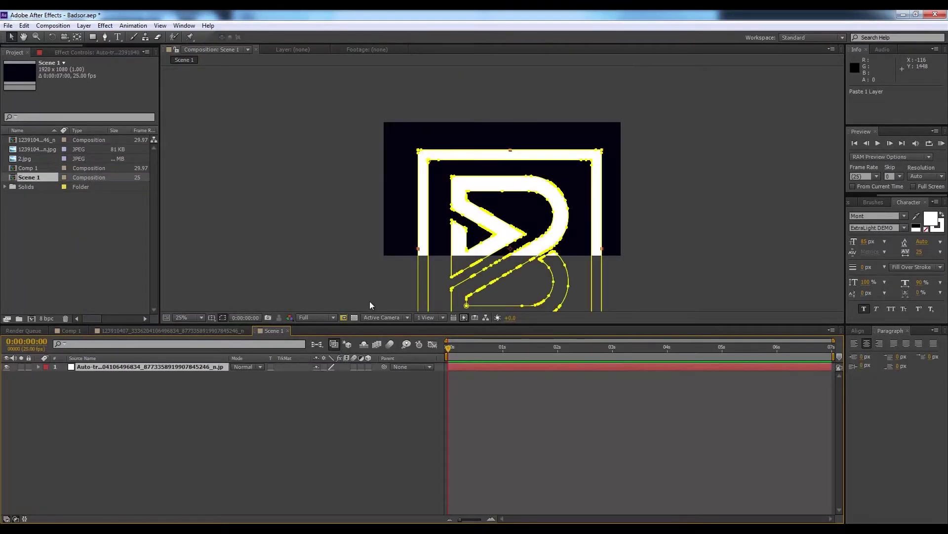
{"action": "left_click", "coordinate": [6, 367]}
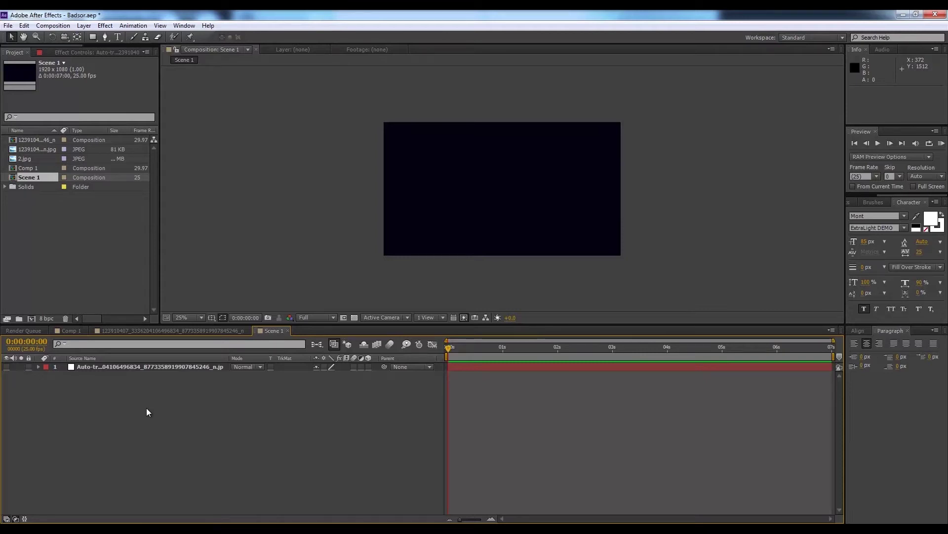
Add a white full-size solid layer, 1920 × 1080 px, to Scene 1
{"action": "key", "text": "ctrl+y"}
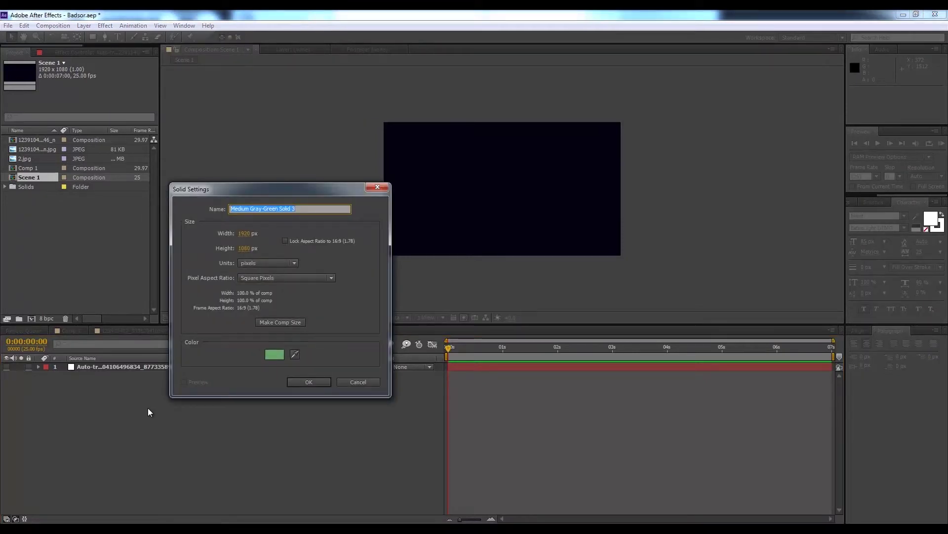
{"action": "left_click", "coordinate": [275, 354]}
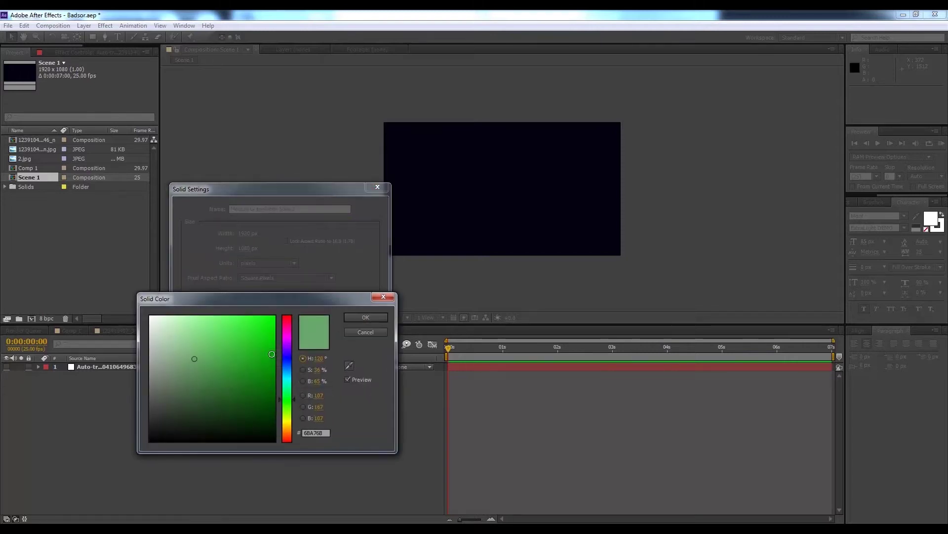
{"action": "left_click", "coordinate": [150, 317]}
{"action": "left_click", "coordinate": [366, 317]}
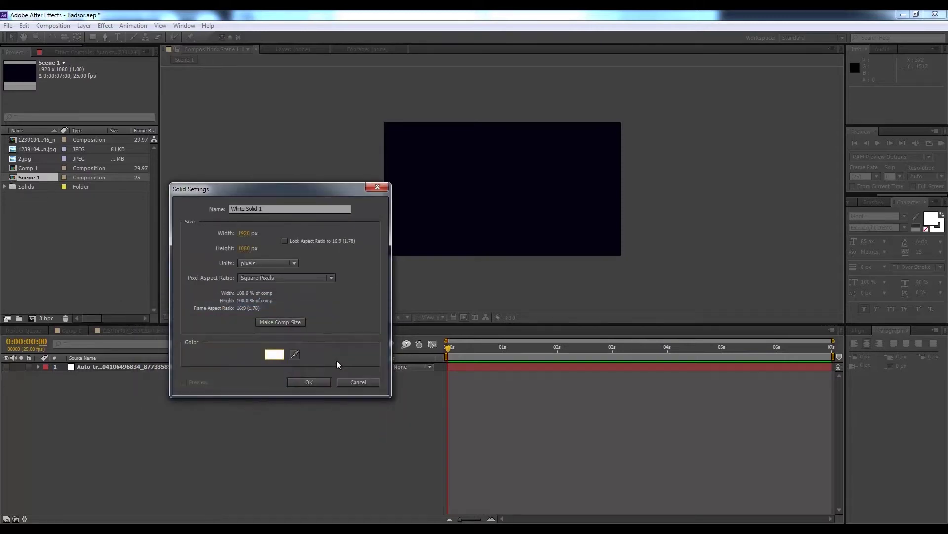
{"action": "left_click", "coordinate": [310, 382]}
{"action": "left_click", "coordinate": [350, 447]}
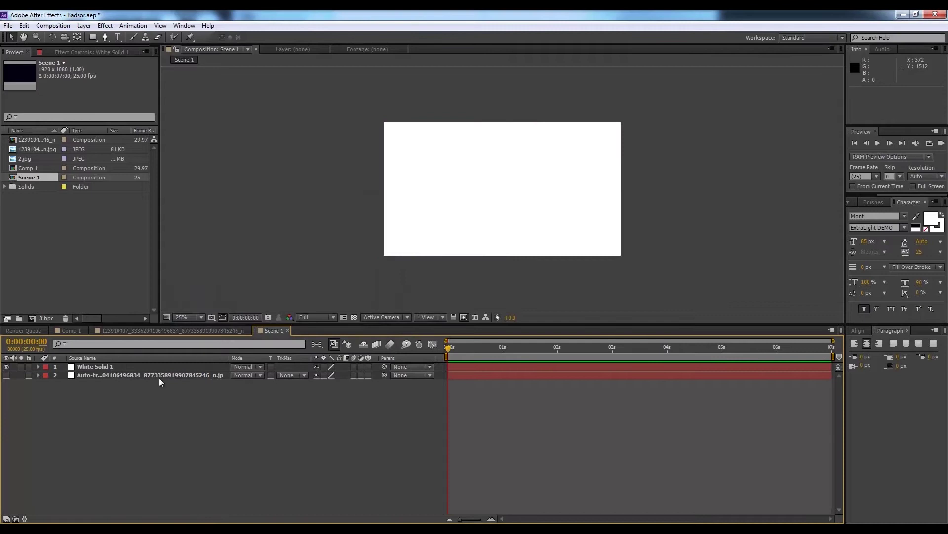
Apply the Video Copilot Element effect to the white solid layer
{"action": "left_click", "coordinate": [134, 369]}
{"action": "left_click", "coordinate": [220, 438]}
{"action": "left_click", "coordinate": [100, 368]}
{"action": "left_click", "coordinate": [105, 25]}
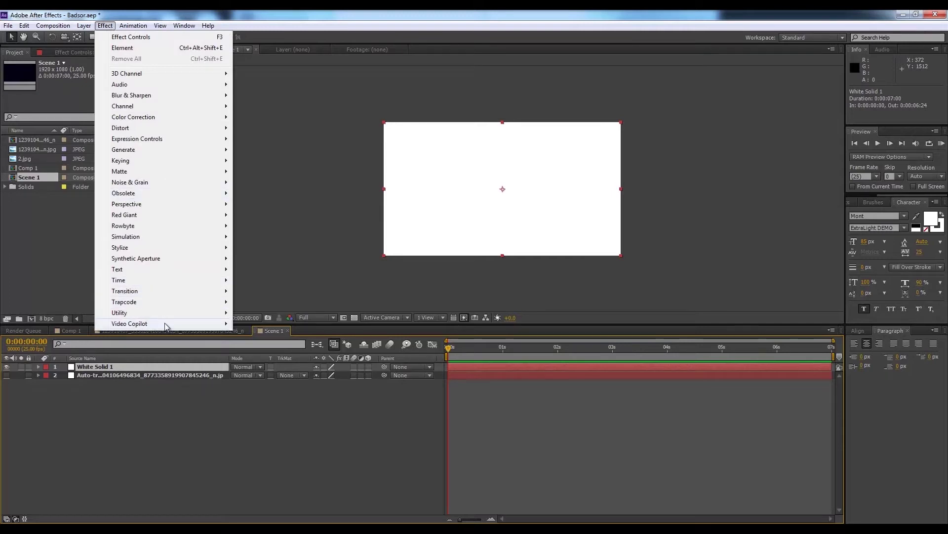
{"action": "mouse_move", "coordinate": [165, 326]}
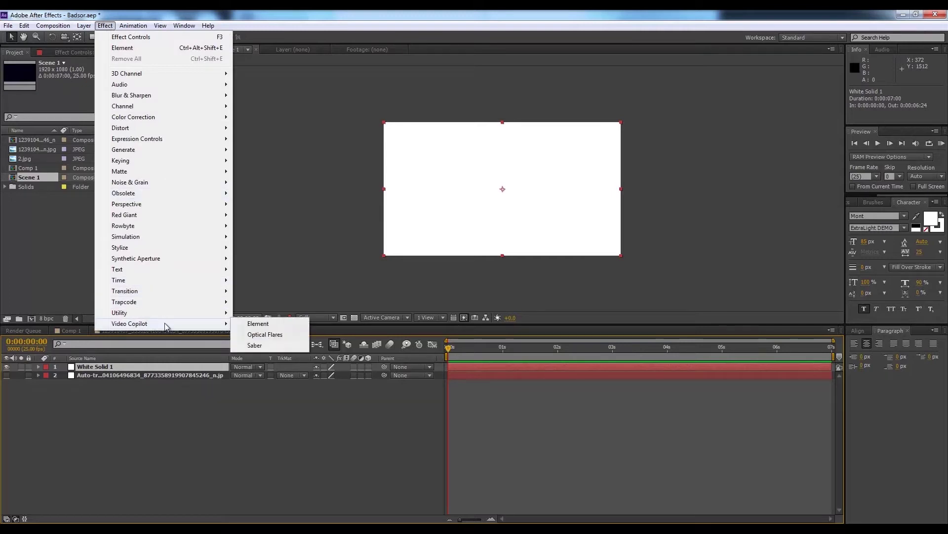
{"action": "left_click", "coordinate": [258, 323]}
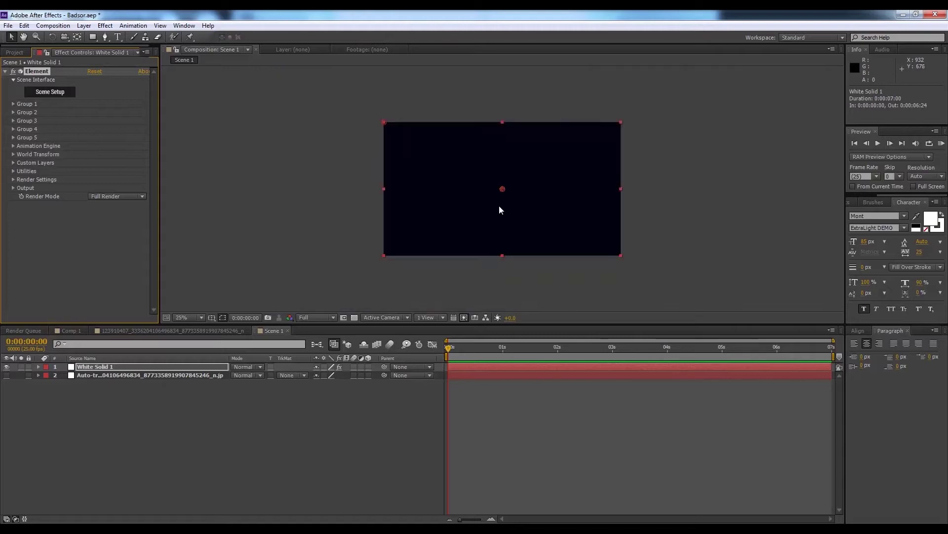
Assign the auto-traced logo layer as Path Layer 1 in Element's custom text and masks
{"action": "left_click", "coordinate": [13, 164]}
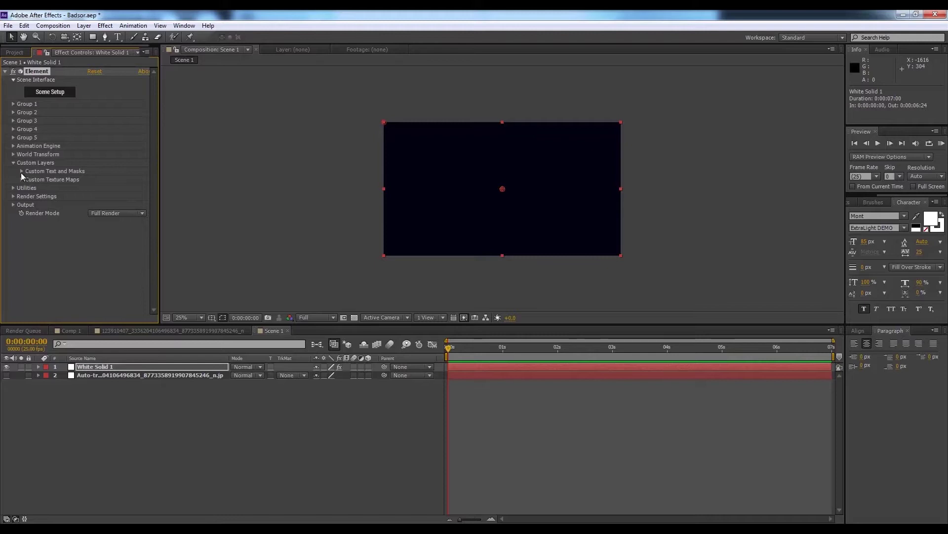
{"action": "left_click", "coordinate": [22, 172]}
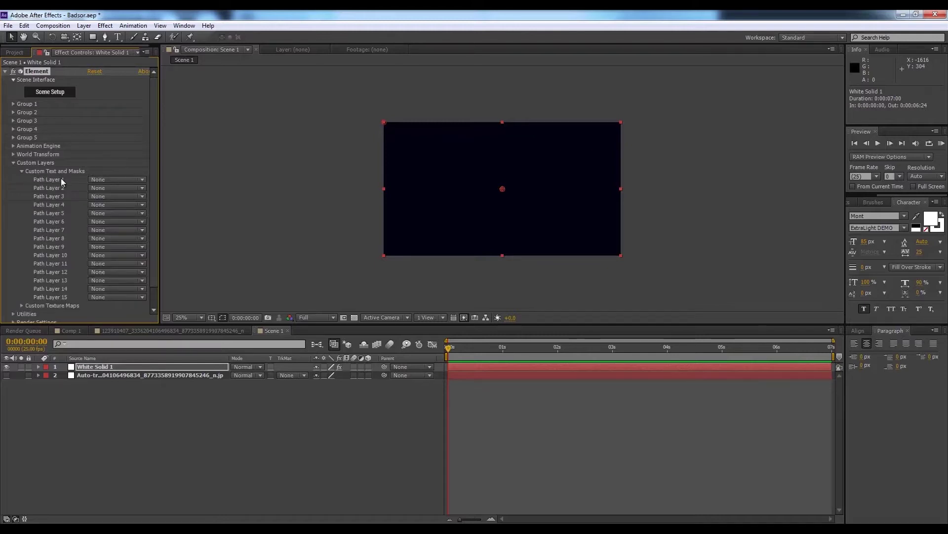
{"action": "left_click", "coordinate": [105, 181]}
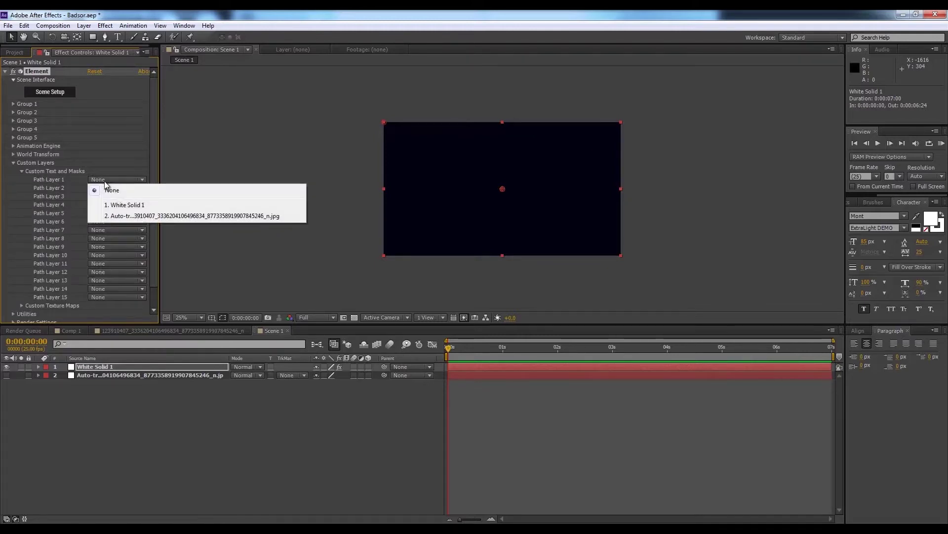
{"action": "left_click", "coordinate": [172, 218]}
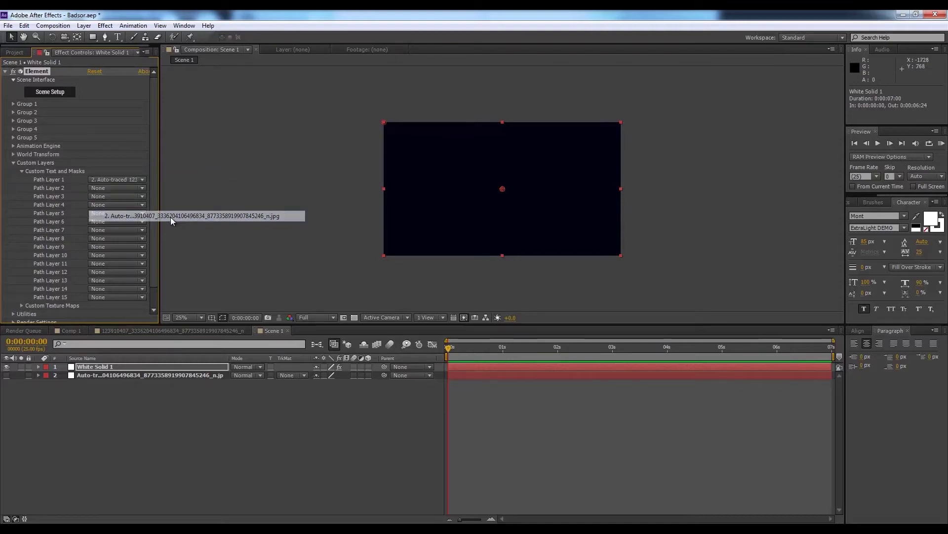
{"action": "left_click", "coordinate": [165, 406]}
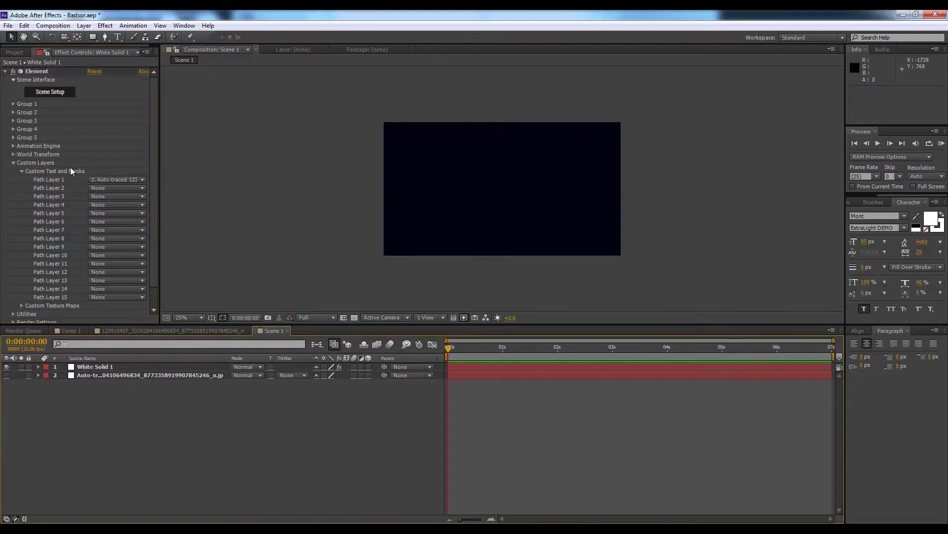
Open Element's Scene Setup and extrude the custom logo path into a 3D model
{"action": "left_click", "coordinate": [51, 93]}
{"action": "left_click_drag", "start_coordinate": [99, 132], "coordinate": [270, 231]}
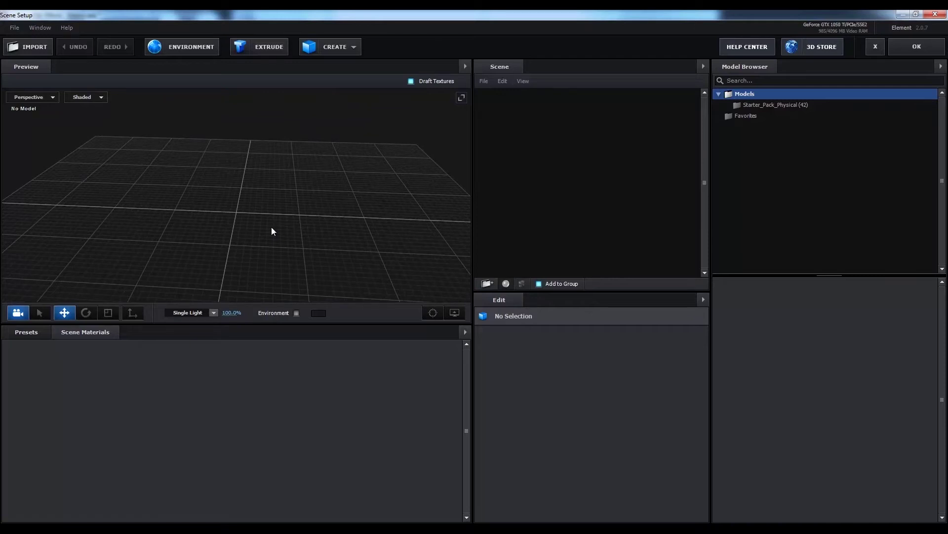
{"action": "left_click_drag", "start_coordinate": [271, 228], "coordinate": [255, 109]}
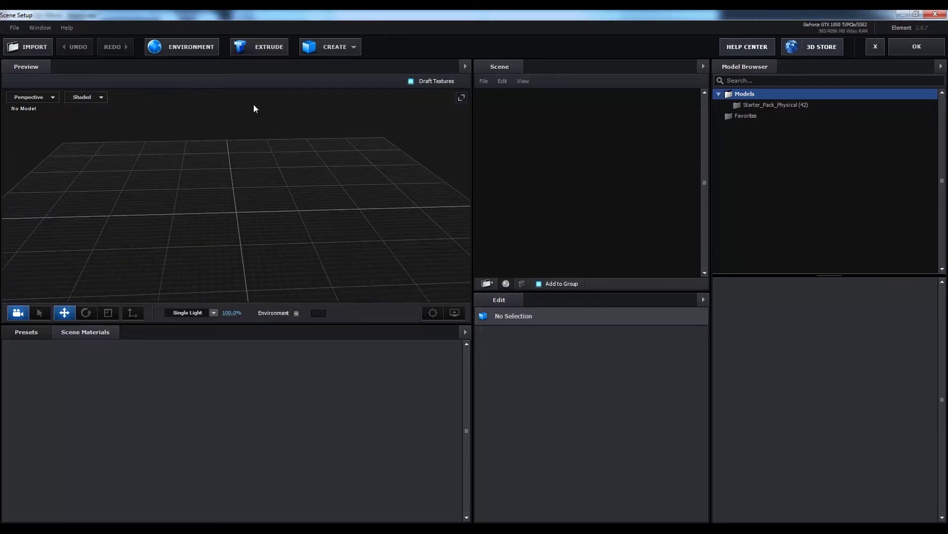
{"action": "left_click", "coordinate": [255, 51]}
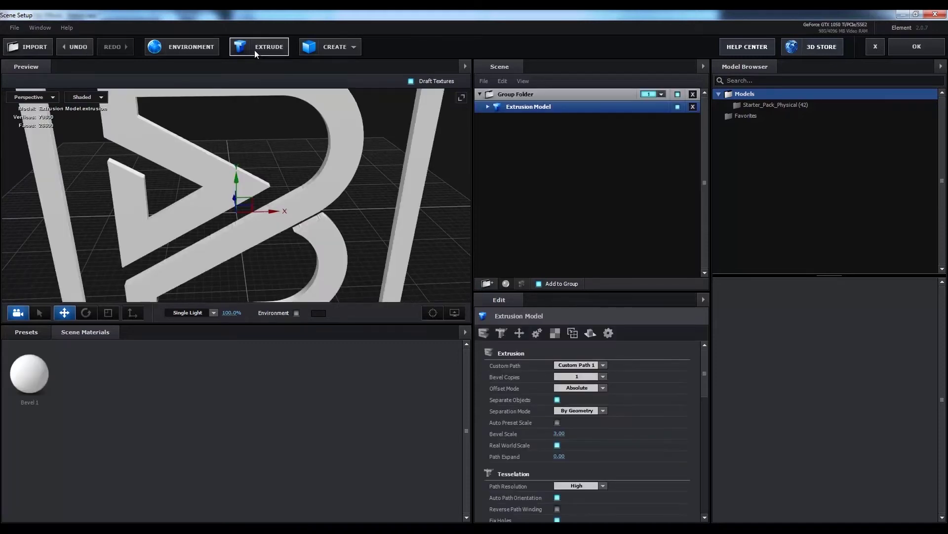
{"action": "left_click_drag", "start_coordinate": [248, 177], "coordinate": [290, 243]}
{"action": "scroll", "coordinate": [286, 232], "scroll_direction": "down", "scroll_amount": 3}
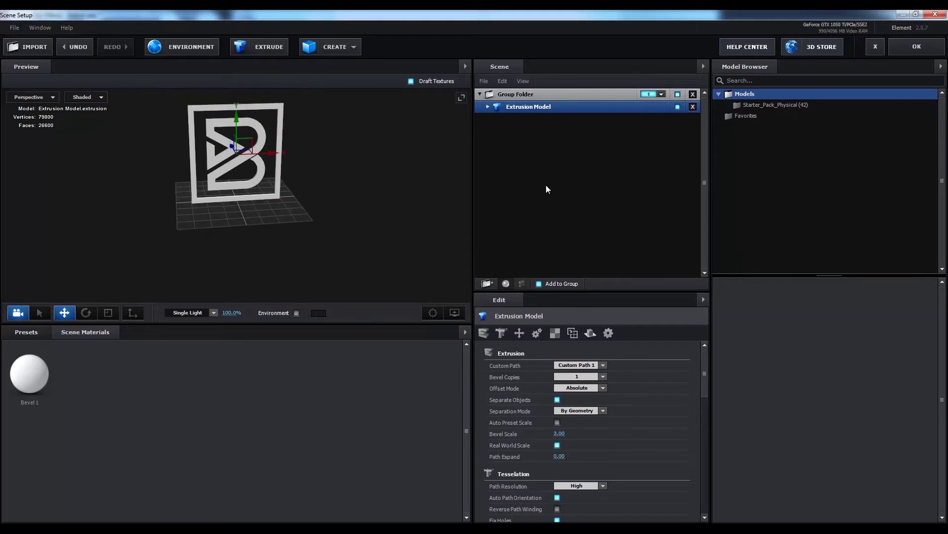
Scale the extruded logo model uniformly to 53% on all axes
{"action": "left_click", "coordinate": [488, 106]}
{"action": "scroll", "coordinate": [633, 442], "scroll_direction": "down", "scroll_amount": 4}
{"action": "scroll", "coordinate": [635, 441], "scroll_direction": "down", "scroll_amount": 1}
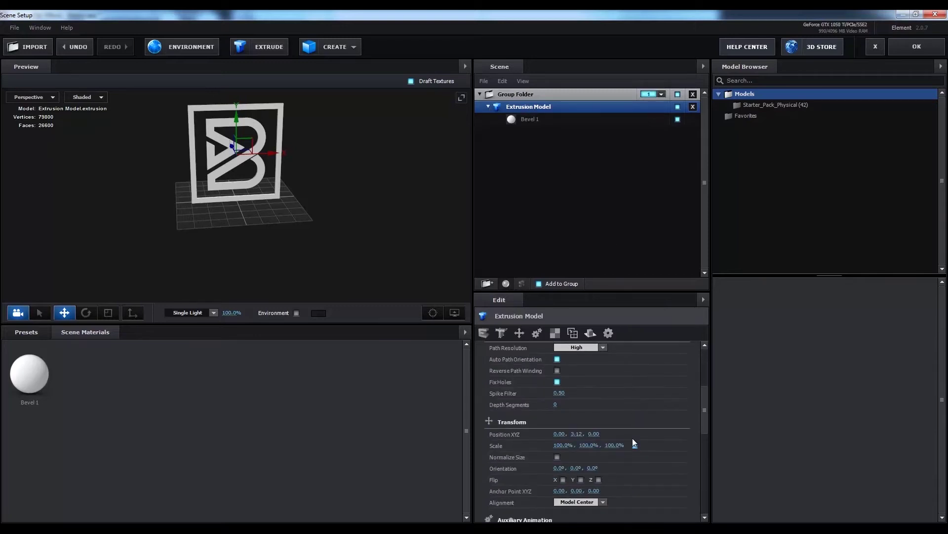
{"action": "left_click_drag", "start_coordinate": [562, 446], "coordinate": [525, 453]}
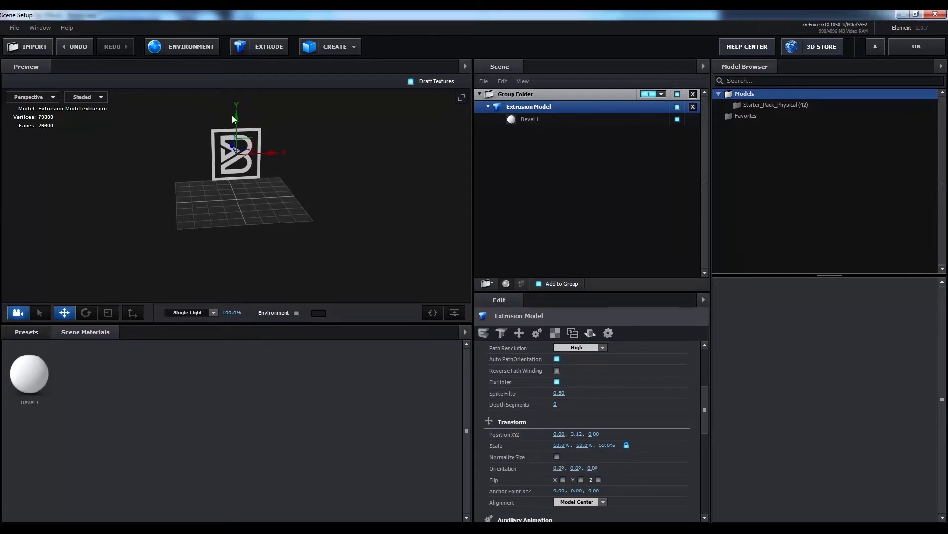
Lower the extruded logo model along its vertical axis to a Y position of about 1.74
{"action": "left_click_drag", "start_coordinate": [237, 119], "coordinate": [247, 139]}
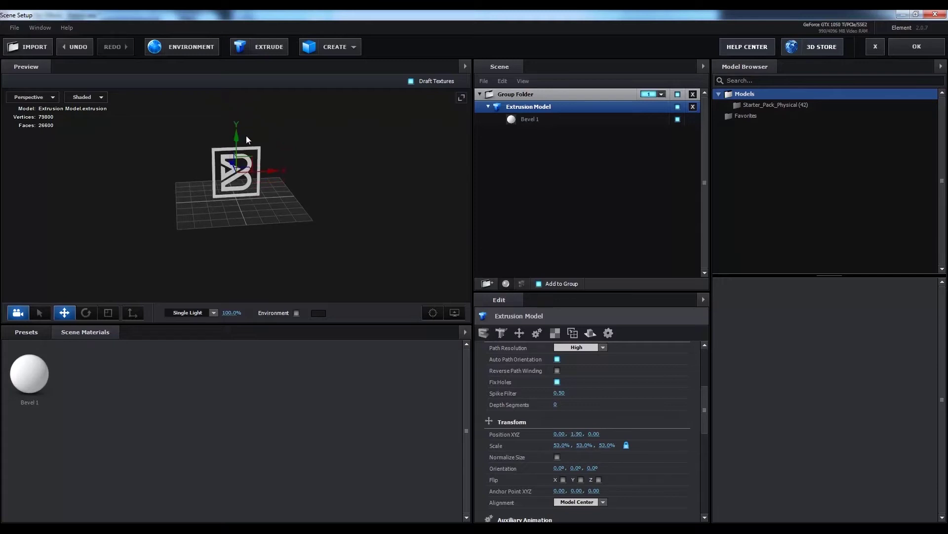
{"action": "left_click_drag", "start_coordinate": [321, 252], "coordinate": [290, 245]}
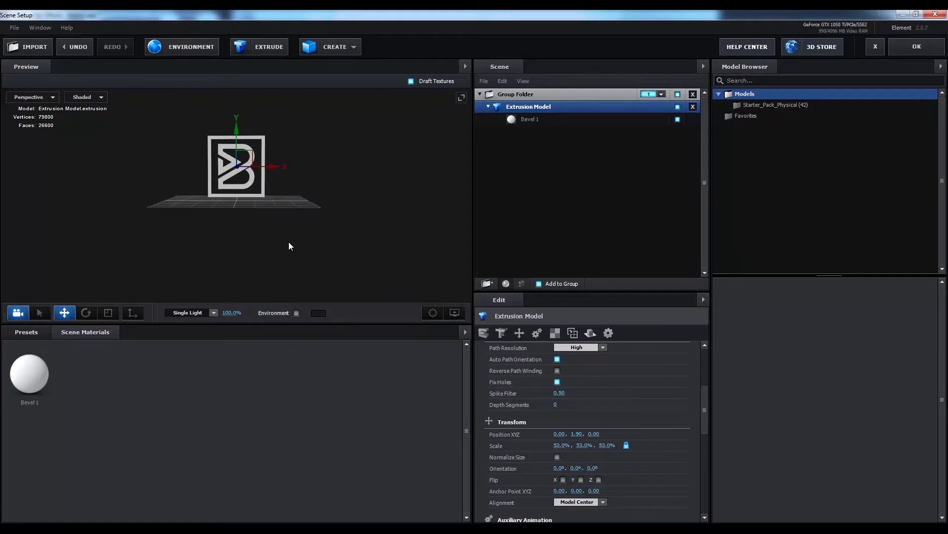
{"action": "left_click_drag", "start_coordinate": [246, 126], "coordinate": [246, 132]}
Increase the Bevel Size of the logo's Bevel 1 material to 8.90
{"action": "scroll", "coordinate": [247, 235], "scroll_direction": "up", "scroll_amount": 2}
{"action": "left_click_drag", "start_coordinate": [248, 237], "coordinate": [296, 265]}
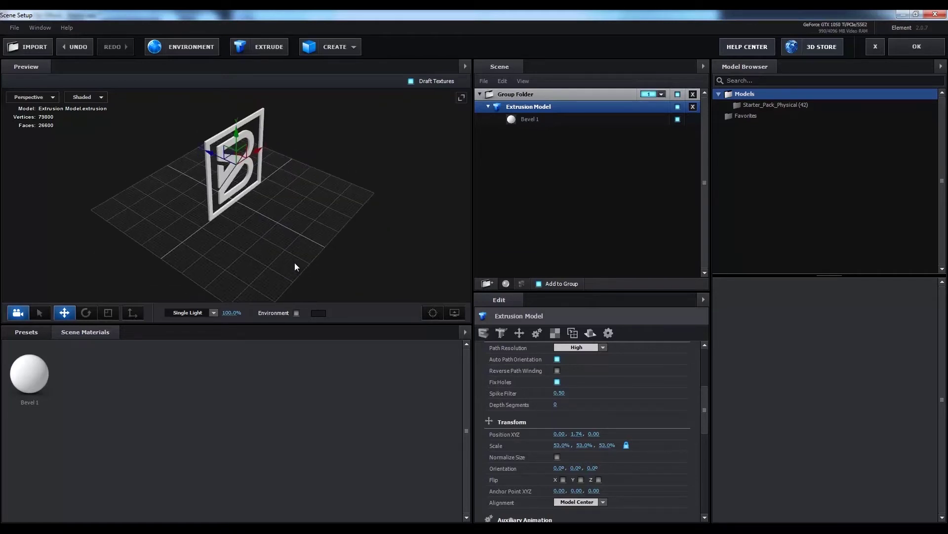
{"action": "left_click", "coordinate": [529, 121]}
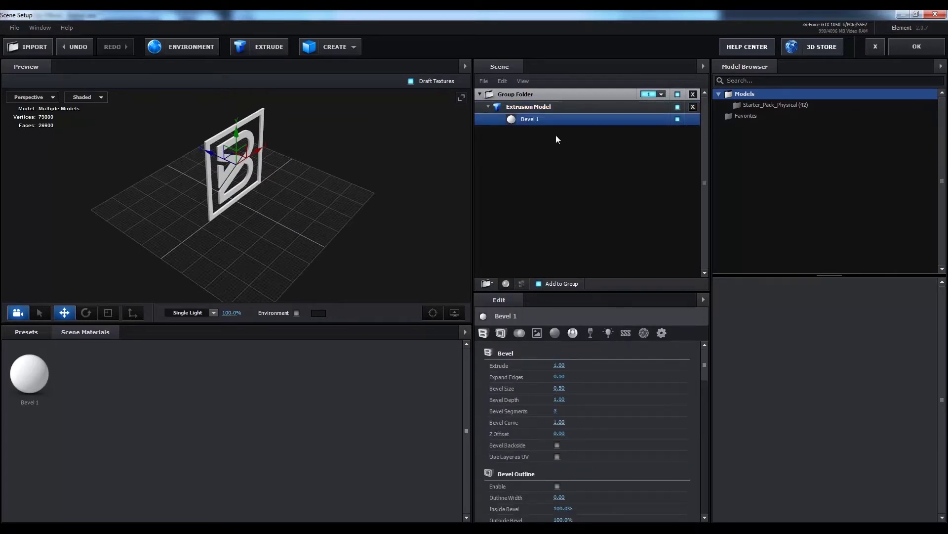
{"action": "left_click_drag", "start_coordinate": [559, 388], "coordinate": [619, 389]}
{"action": "left_click_drag", "start_coordinate": [558, 388], "coordinate": [843, 402]}
{"action": "scroll", "coordinate": [268, 268], "scroll_direction": "up", "scroll_amount": 3}
{"action": "left_click_drag", "start_coordinate": [269, 268], "coordinate": [247, 254]}
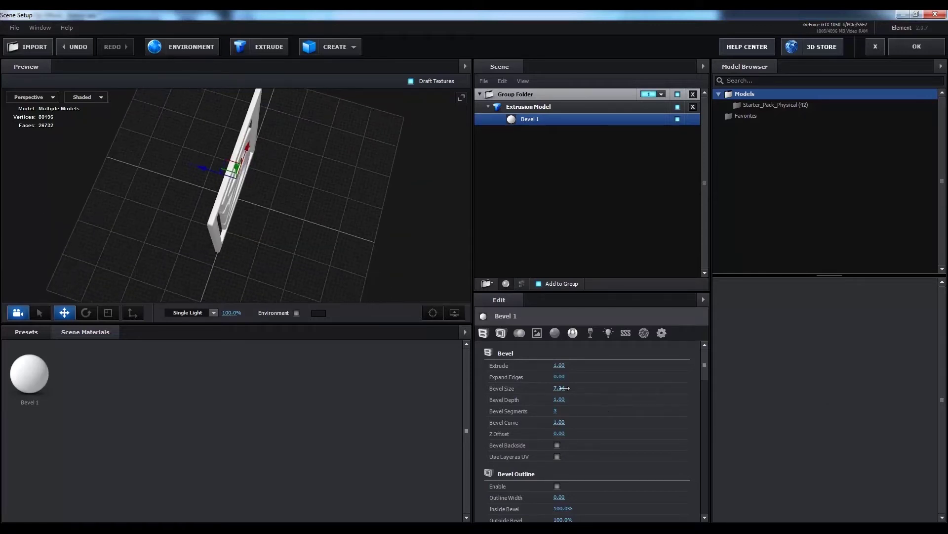
{"action": "left_click_drag", "start_coordinate": [559, 389], "coordinate": [636, 385]}
Set Expand Edges of Bevel 1 to 0.48 to thicken the logo's outlines
{"action": "left_click_drag", "start_coordinate": [334, 230], "coordinate": [302, 233]}
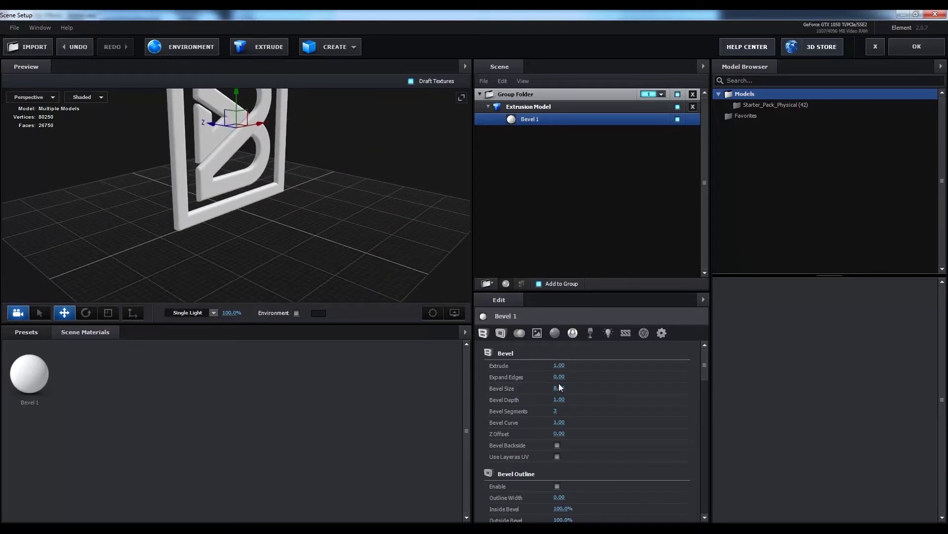
{"action": "left_click_drag", "start_coordinate": [559, 376], "coordinate": [593, 385]}
{"action": "mouse_move", "coordinate": [311, 229]}
{"action": "left_mouse_down"}
{"action": "mouse_move", "coordinate": [330, 215]}
{"action": "mouse_move", "coordinate": [283, 222]}
{"action": "mouse_move", "coordinate": [251, 188]}
{"action": "mouse_move", "coordinate": [258, 207]}
{"action": "mouse_move", "coordinate": [304, 235]}
{"action": "mouse_move", "coordinate": [370, 236]}
{"action": "mouse_move", "coordinate": [291, 247]}
{"action": "mouse_move", "coordinate": [301, 226]}
{"action": "left_mouse_up"}
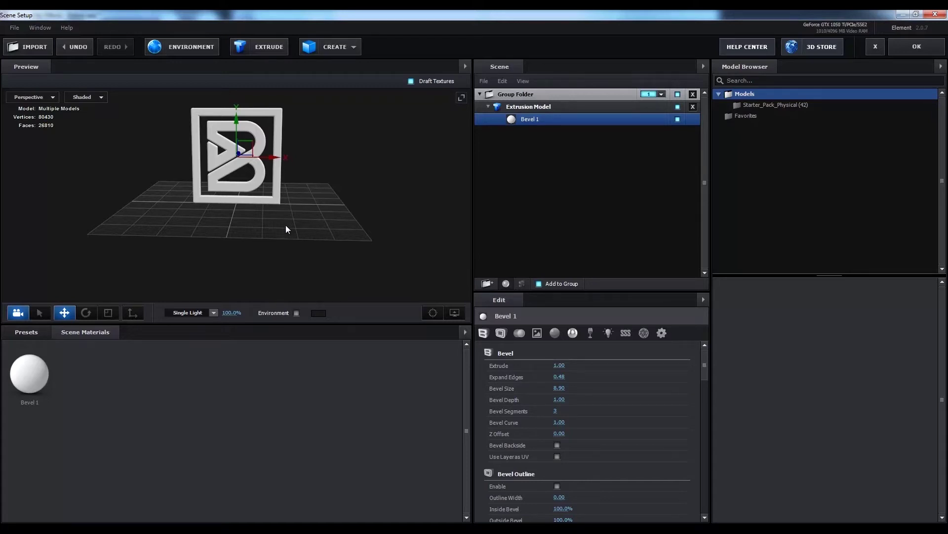
Increase the Extrude value of Bevel 1 to 3.46 to deepen the logo
{"action": "left_click_drag", "start_coordinate": [188, 217], "coordinate": [248, 211]}
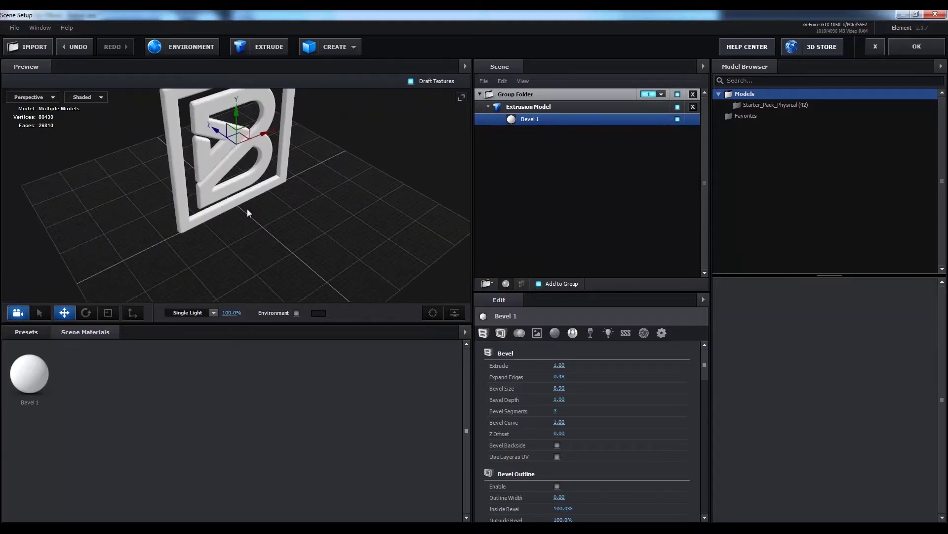
{"action": "left_click_drag", "start_coordinate": [562, 366], "coordinate": [640, 373]}
{"action": "left_click_drag", "start_coordinate": [316, 203], "coordinate": [390, 237]}
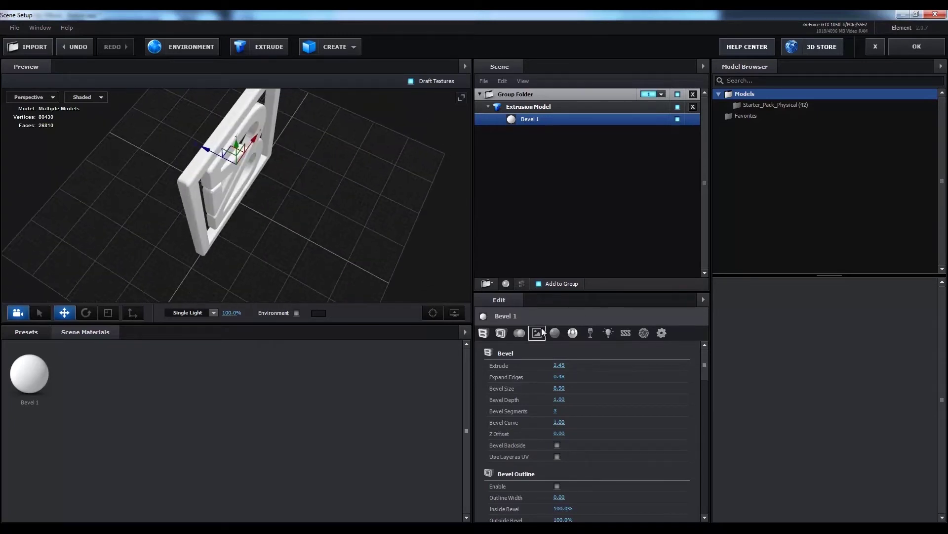
{"action": "left_click_drag", "start_coordinate": [562, 365], "coordinate": [611, 366]}
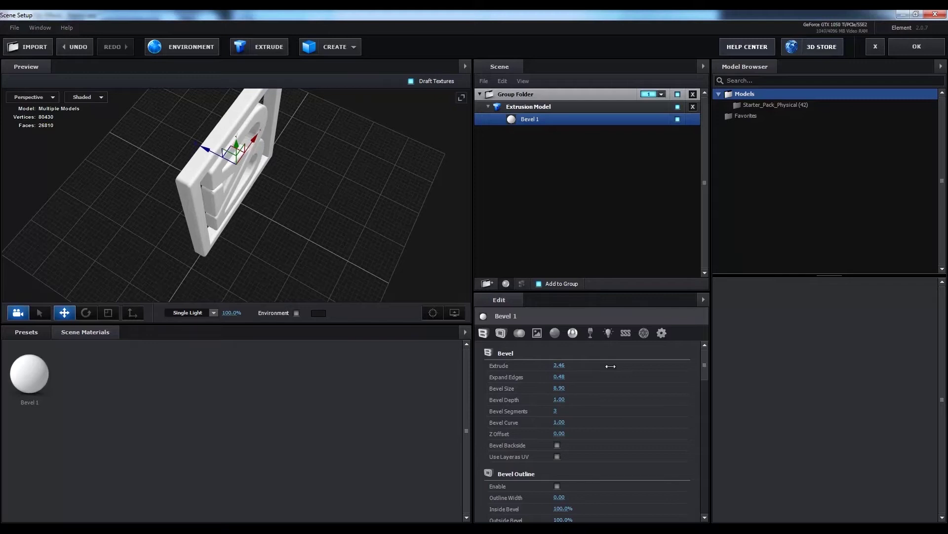
Browse the translucent, tile, stone and plastic map materials in the Pro_Shaders presets
{"action": "left_click_drag", "start_coordinate": [398, 256], "coordinate": [313, 219]}
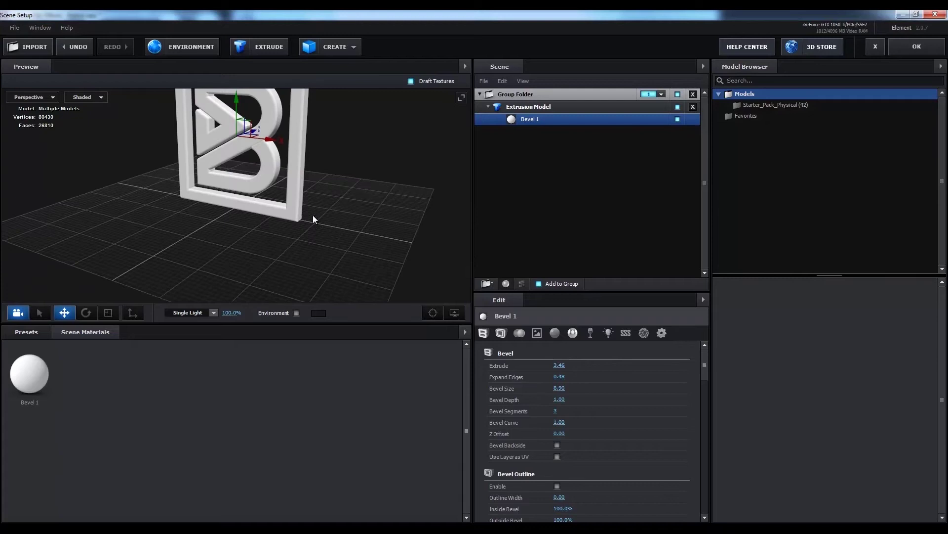
{"action": "left_click", "coordinate": [27, 332]}
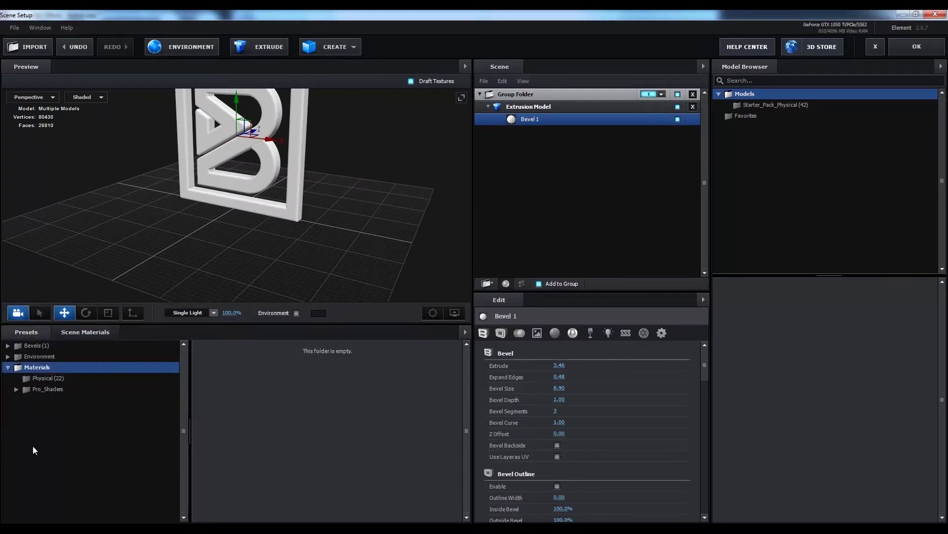
{"action": "left_click", "coordinate": [16, 388]}
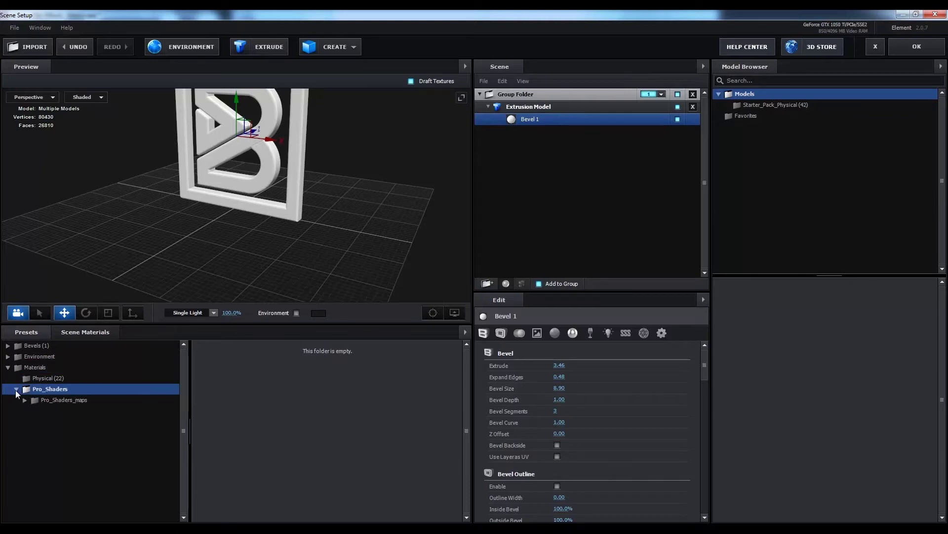
{"action": "left_click", "coordinate": [25, 399]}
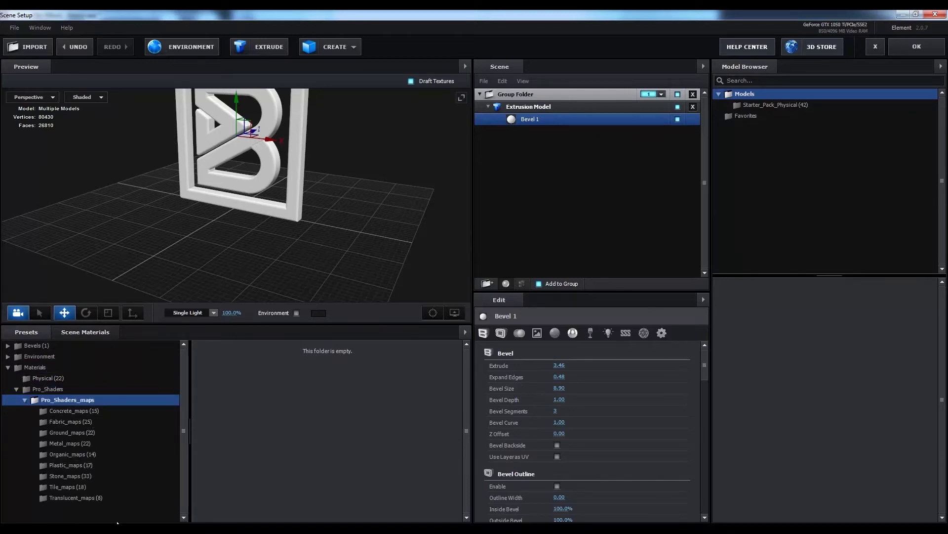
{"action": "left_click", "coordinate": [106, 499]}
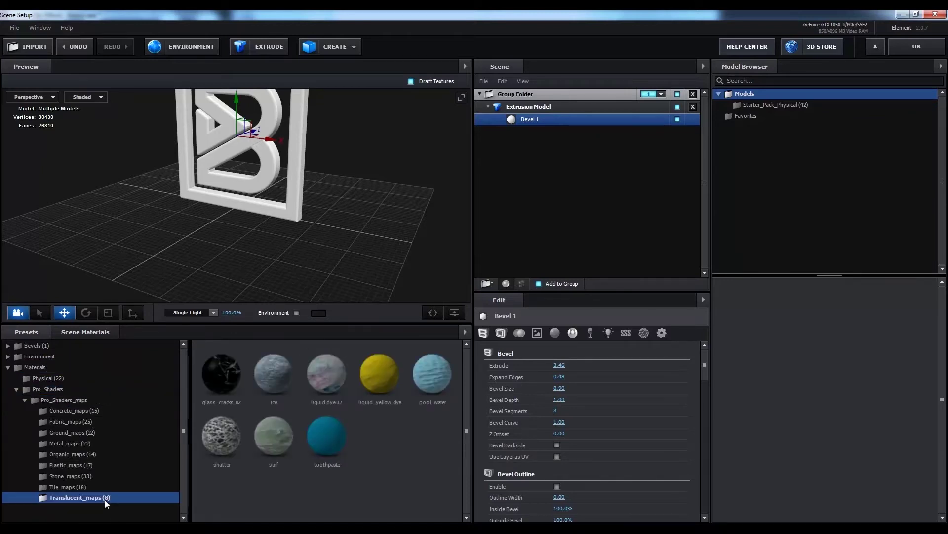
{"action": "left_click", "coordinate": [81, 487]}
{"action": "left_click", "coordinate": [91, 475]}
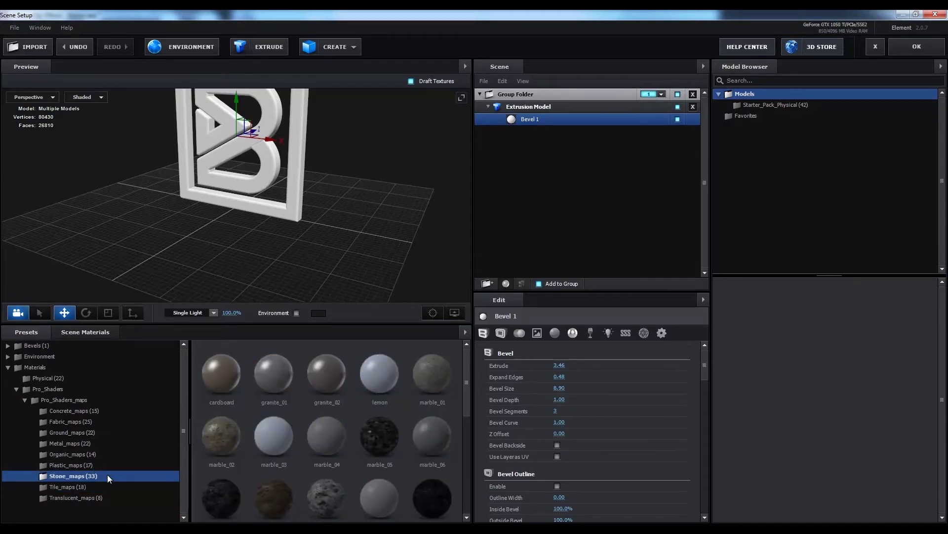
{"action": "left_click", "coordinate": [97, 497]}
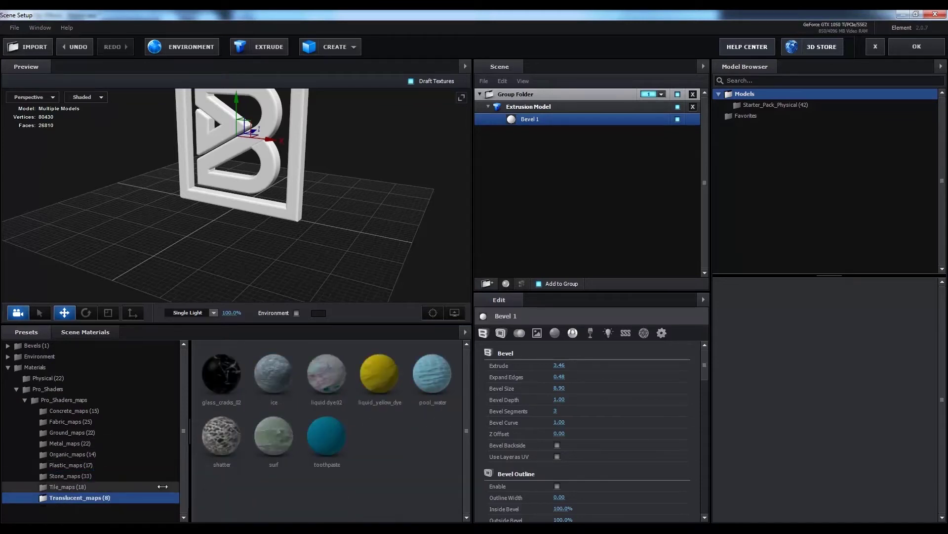
{"action": "left_click", "coordinate": [99, 477]}
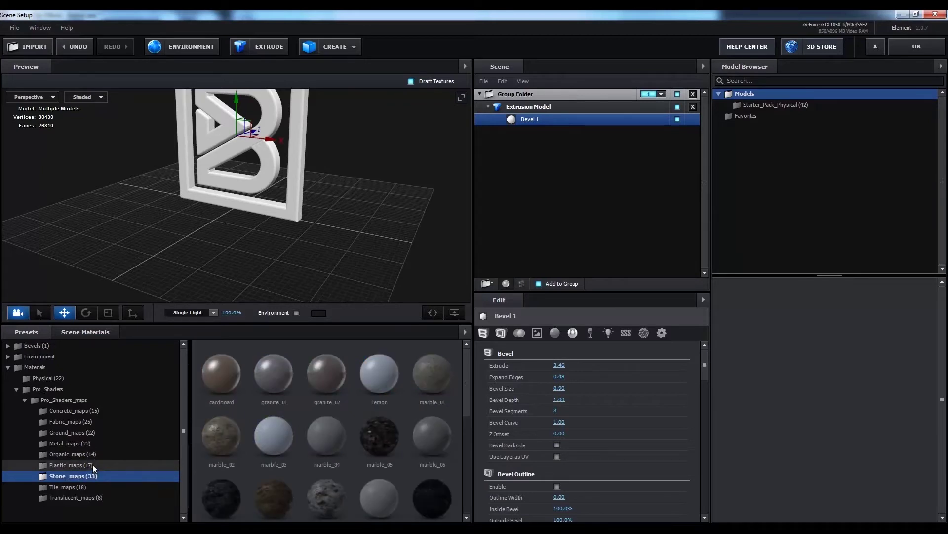
{"action": "scroll", "coordinate": [256, 430], "scroll_direction": "down", "scroll_amount": 3}
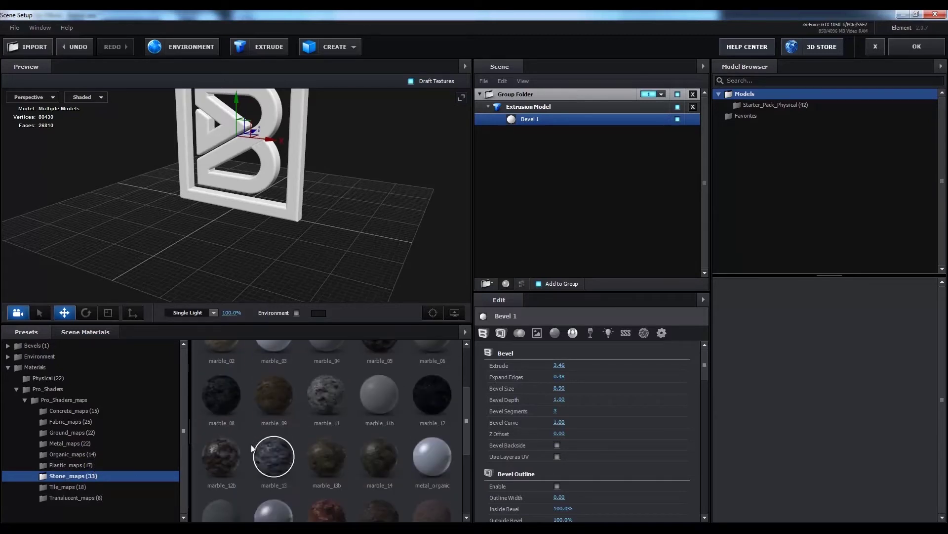
{"action": "scroll", "coordinate": [257, 441], "scroll_direction": "down", "scroll_amount": 5}
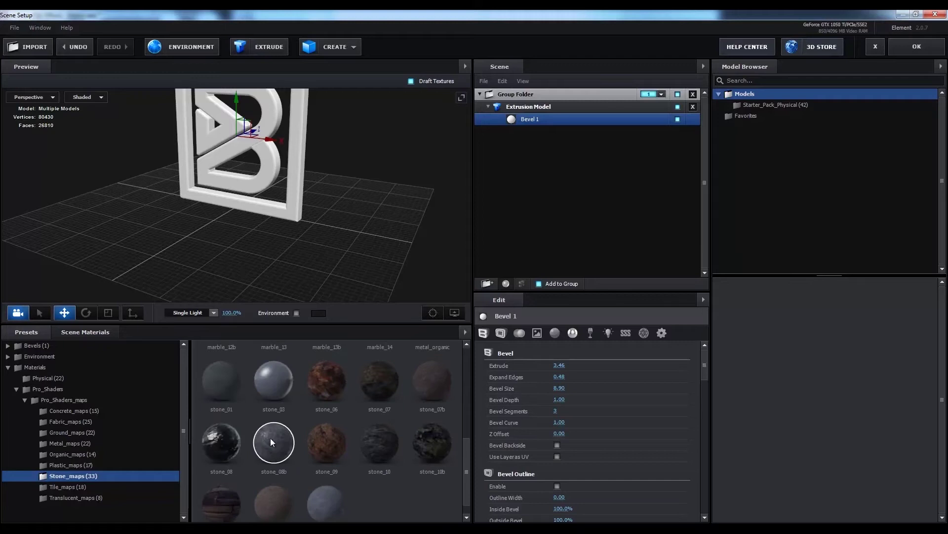
{"action": "left_click", "coordinate": [85, 464]}
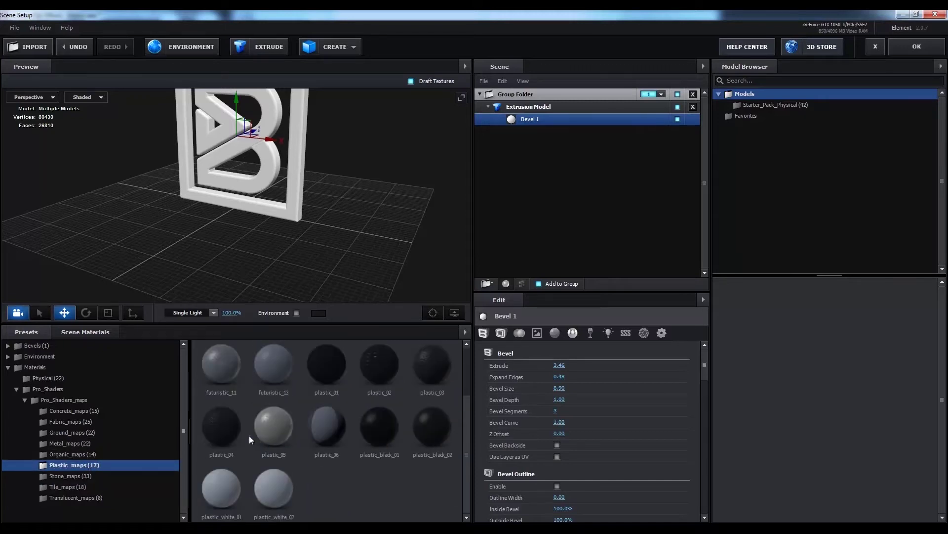
Apply the metal_plating material from the Metal_maps presets to the logo's bevel
{"action": "left_click", "coordinate": [88, 444]}
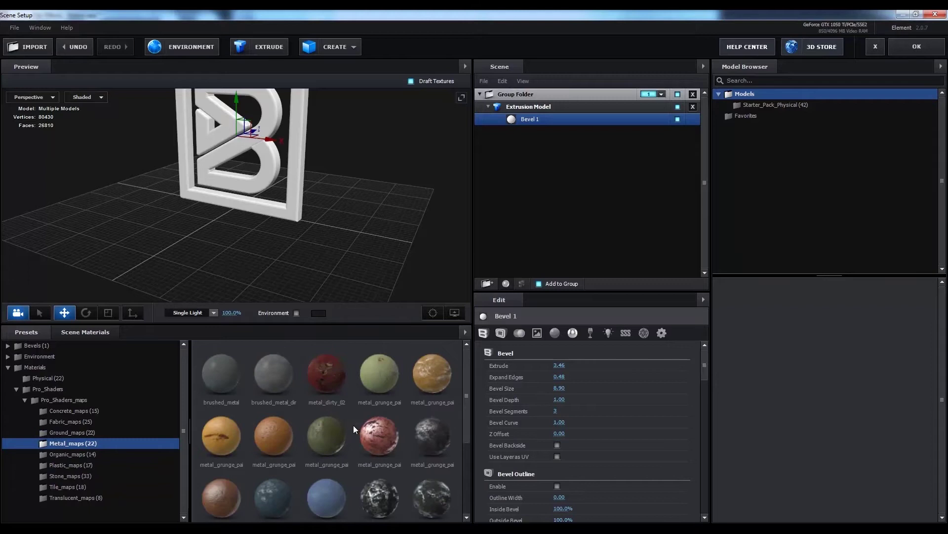
{"action": "scroll", "coordinate": [349, 434], "scroll_direction": "down", "scroll_amount": 3}
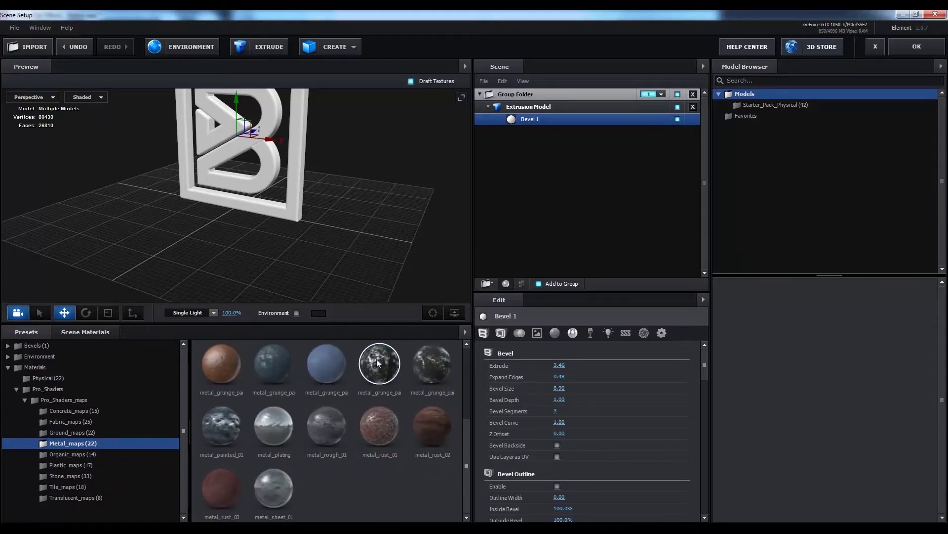
{"action": "left_click", "coordinate": [272, 425]}
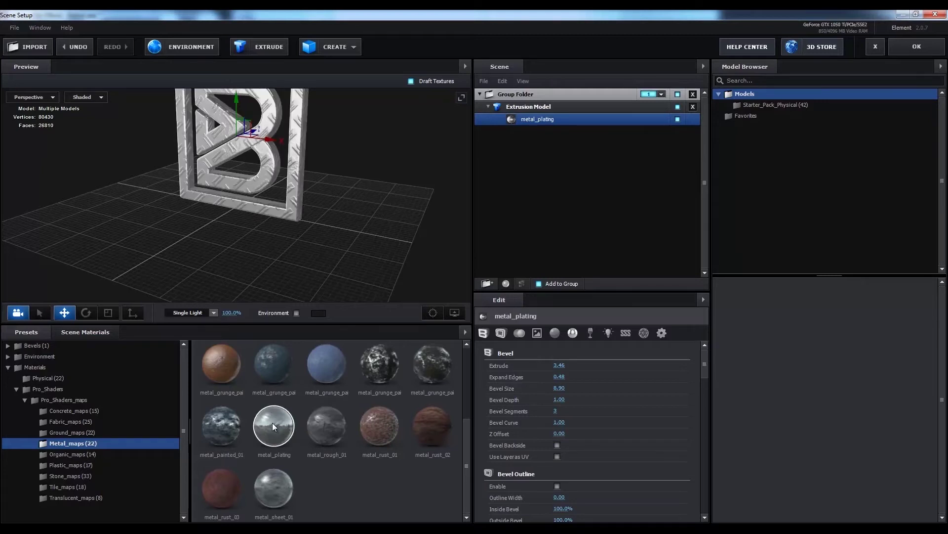
Accept the Element scene setup and return to the Scene 1 composition
{"action": "left_click_drag", "start_coordinate": [231, 247], "coordinate": [265, 231]}
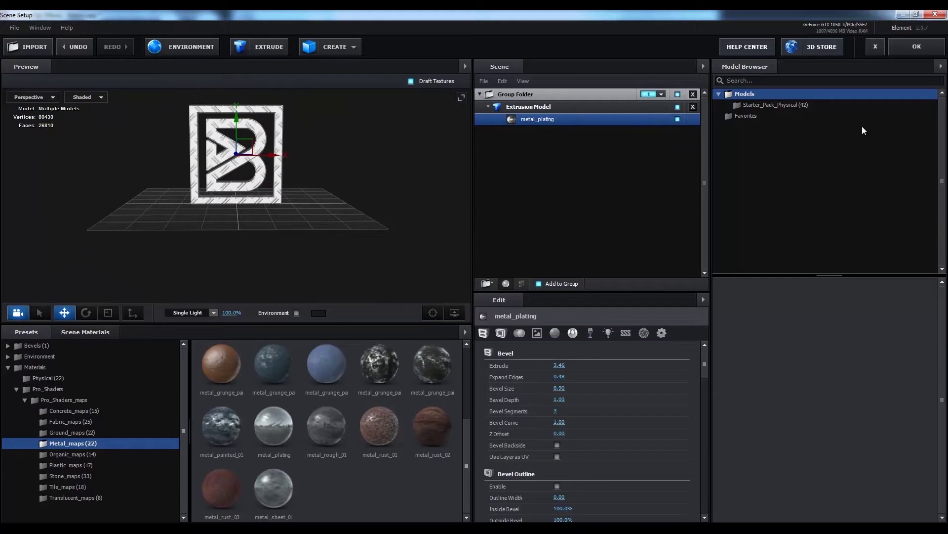
{"action": "left_click", "coordinate": [912, 49]}
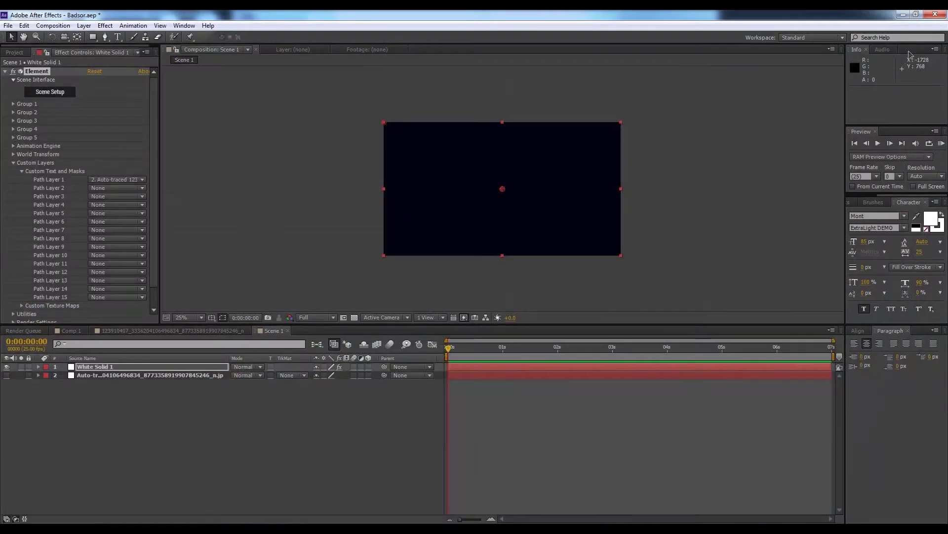
{"action": "left_click", "coordinate": [710, 166]}
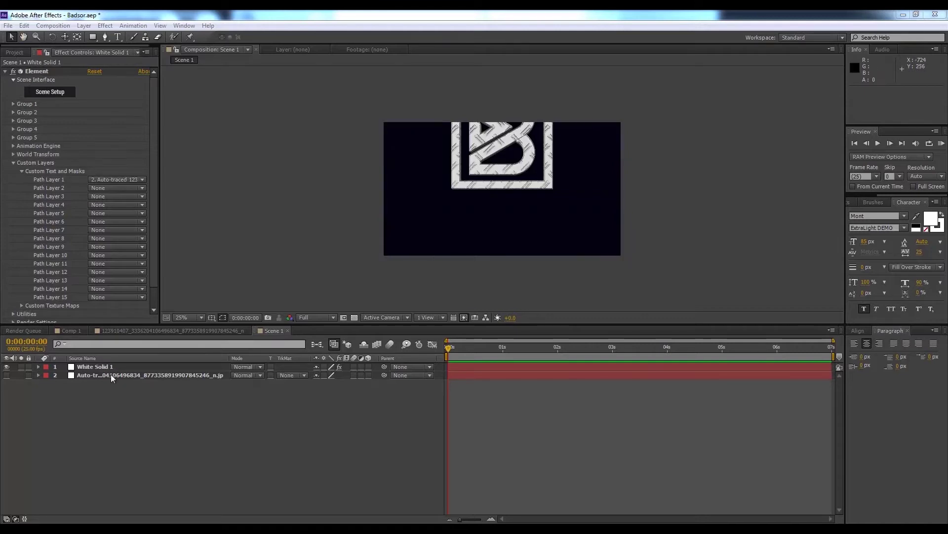
Add a new two-node camera named Camera 1 with the 35mm preset to Scene 1
{"action": "left_click", "coordinate": [194, 498]}
{"action": "left_click", "coordinate": [84, 26]}
{"action": "mouse_move", "coordinate": [161, 39]}
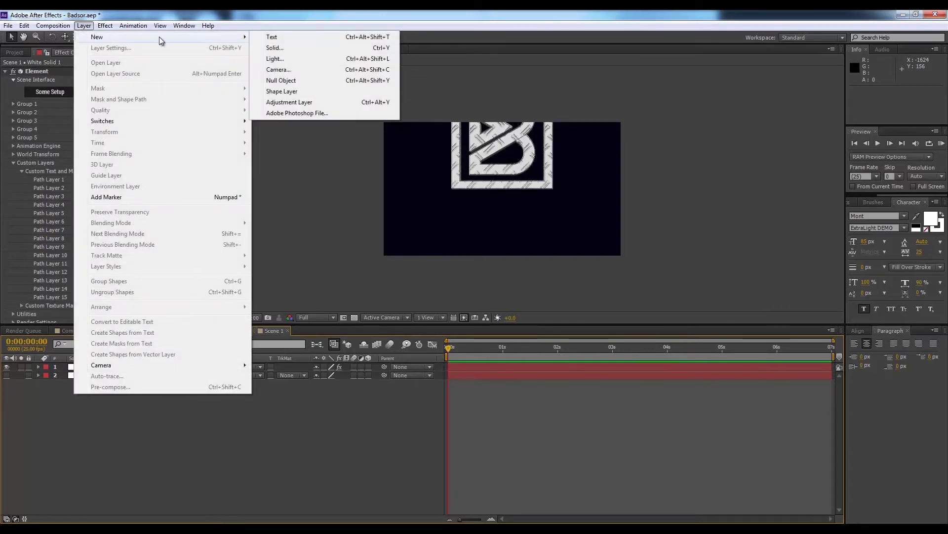
{"action": "left_click", "coordinate": [303, 71]}
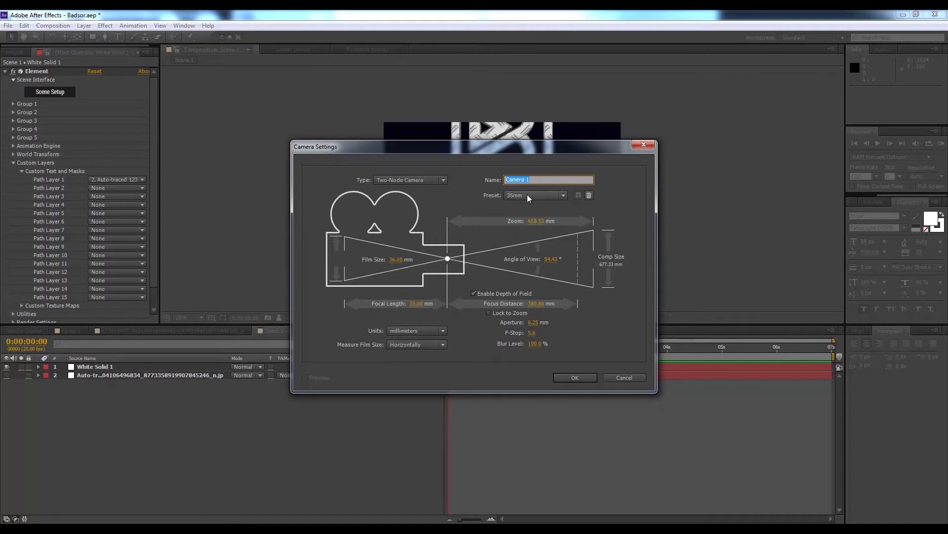
{"action": "left_click", "coordinate": [573, 378]}
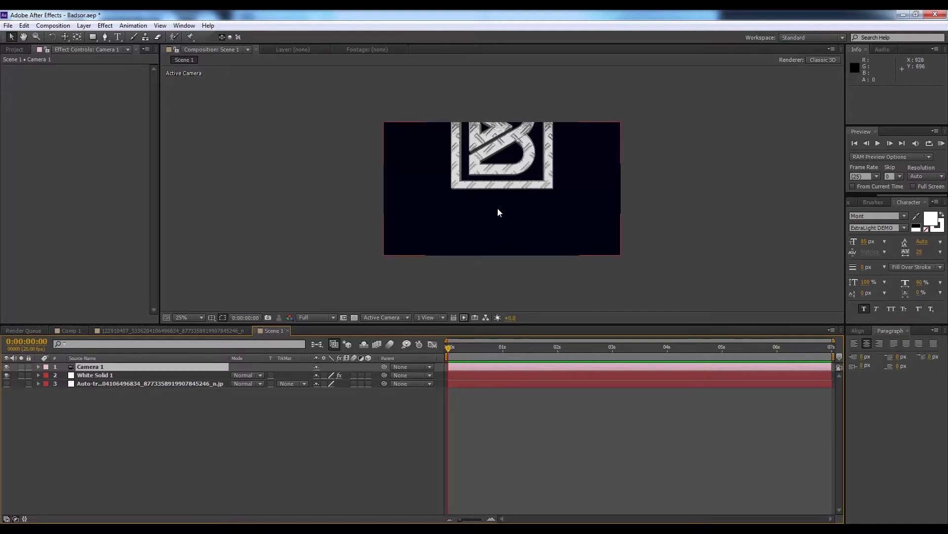
Track Camera 1 in XY to about 912, 136 so the whole logo fits inside the frame
{"action": "key", "text": "c"}
{"action": "left_click_drag", "start_coordinate": [492, 176], "coordinate": [501, 222]}
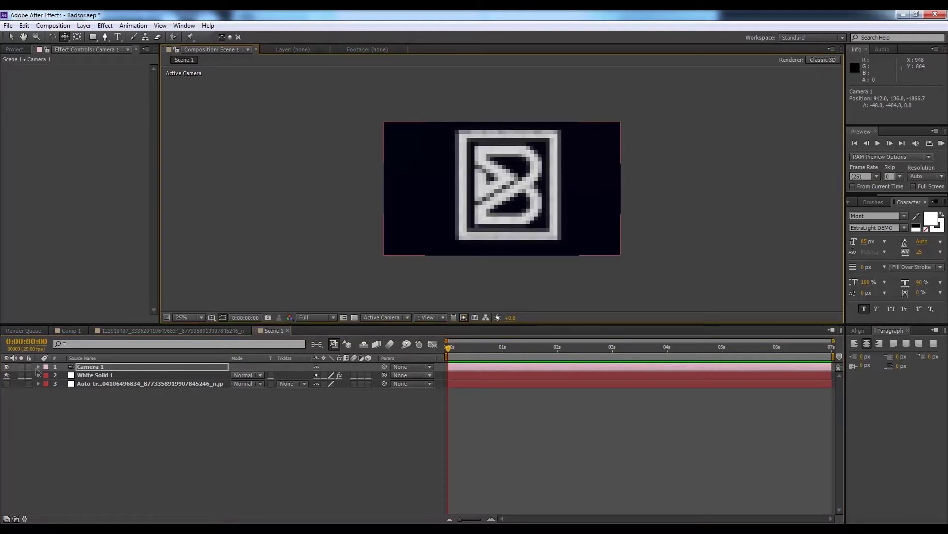
{"action": "key", "text": "F2"}
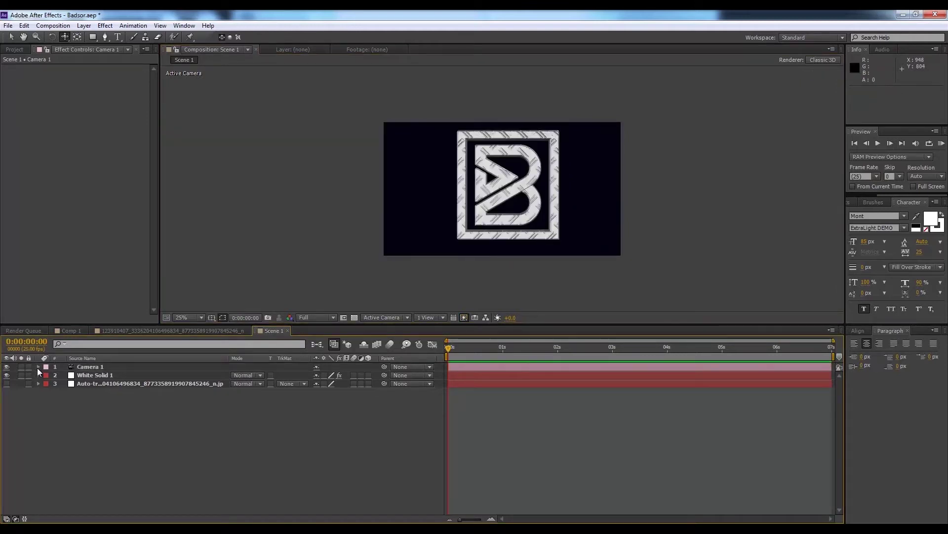
Orbit Camera 1 to a steep side view at about 2630, 364, -694 and keyframe its Point of Interest and Position at 0 seconds
{"action": "left_click", "coordinate": [39, 367]}
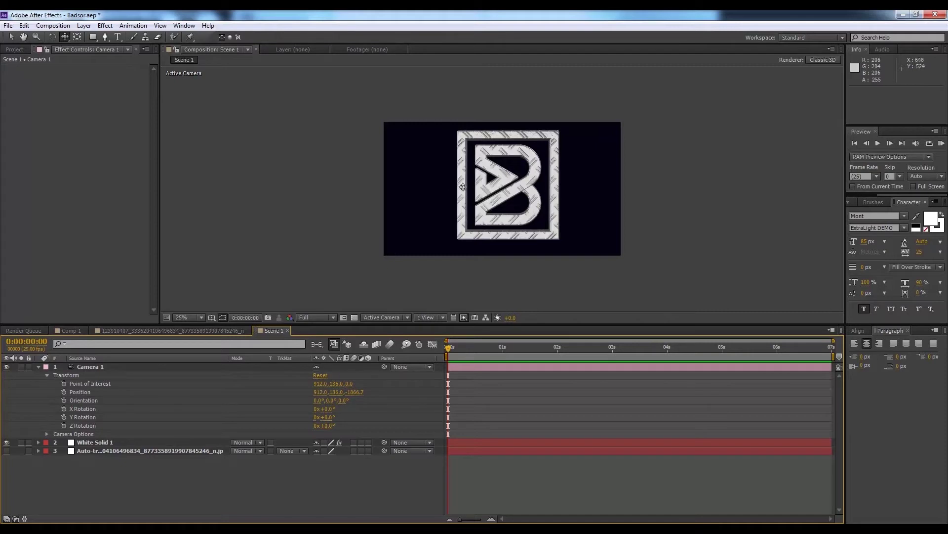
{"action": "left_click", "coordinate": [67, 41]}
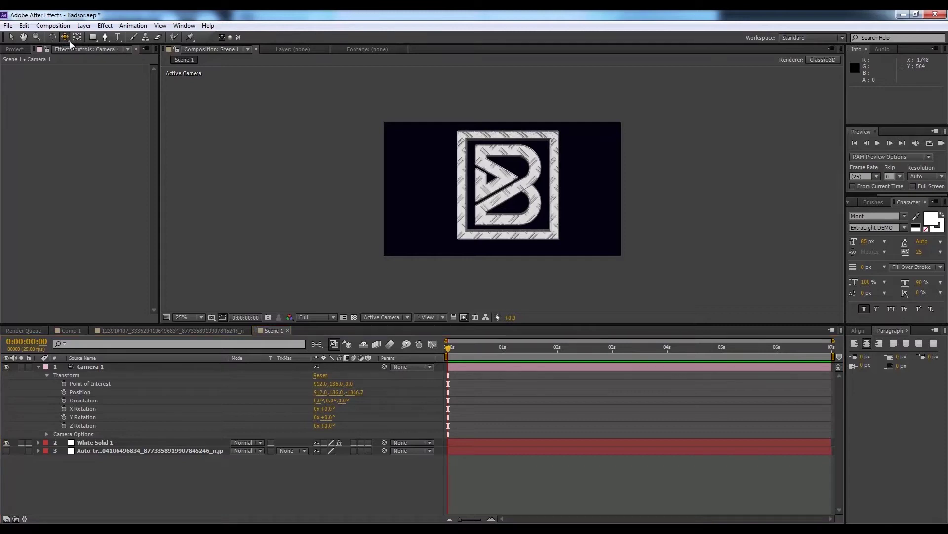
{"action": "left_click", "coordinate": [69, 43]}
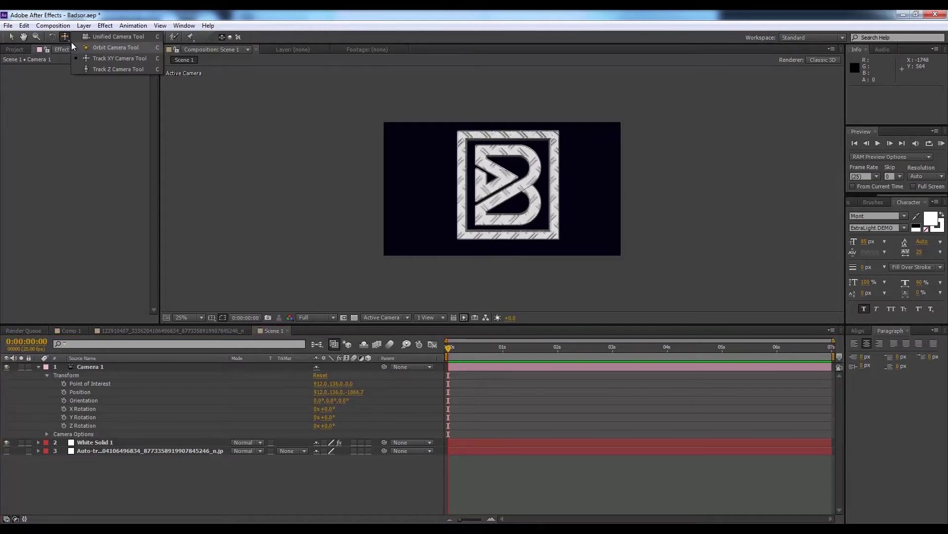
{"action": "left_click", "coordinate": [96, 51]}
{"action": "left_click", "coordinate": [65, 37]}
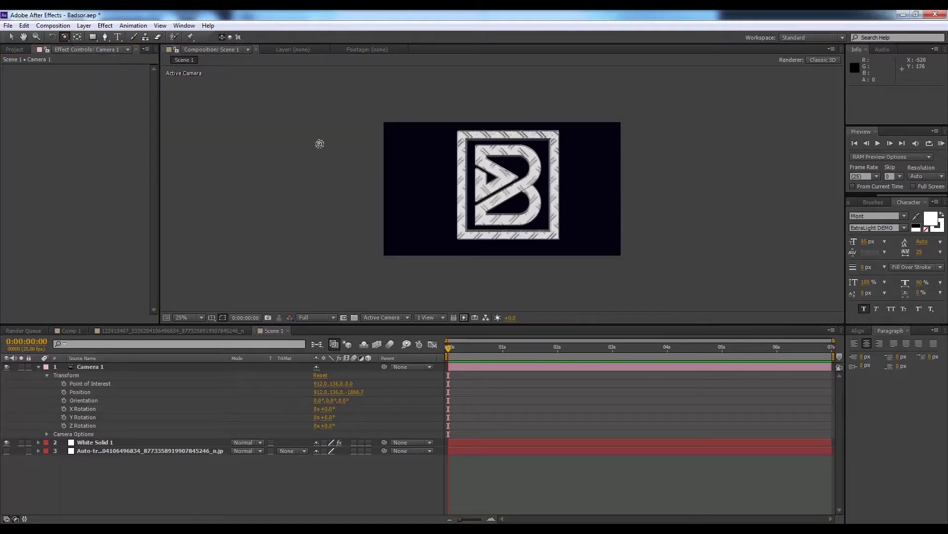
{"action": "mouse_move", "coordinate": [493, 206]}
{"action": "left_mouse_down"}
{"action": "mouse_move", "coordinate": [461, 201]}
{"action": "mouse_move", "coordinate": [481, 203]}
{"action": "left_mouse_up"}
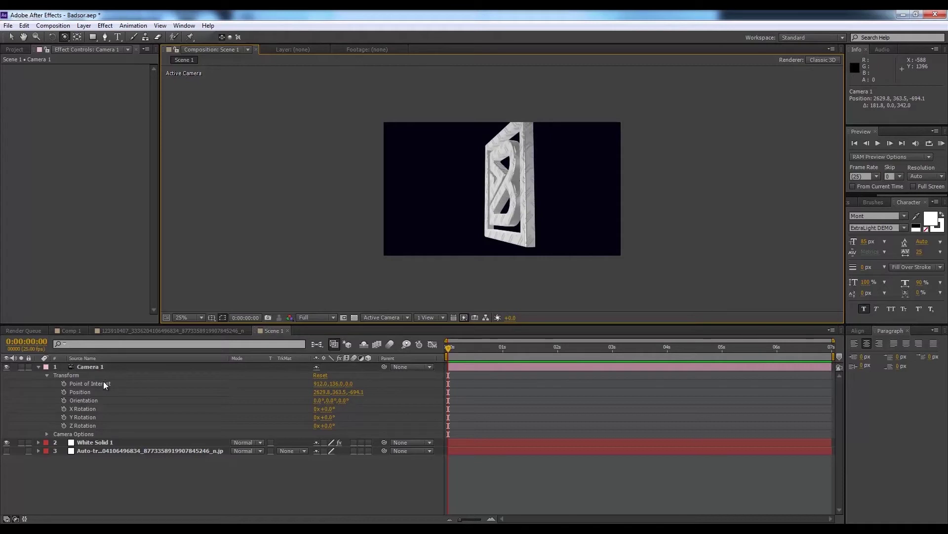
{"action": "left_click", "coordinate": [64, 384]}
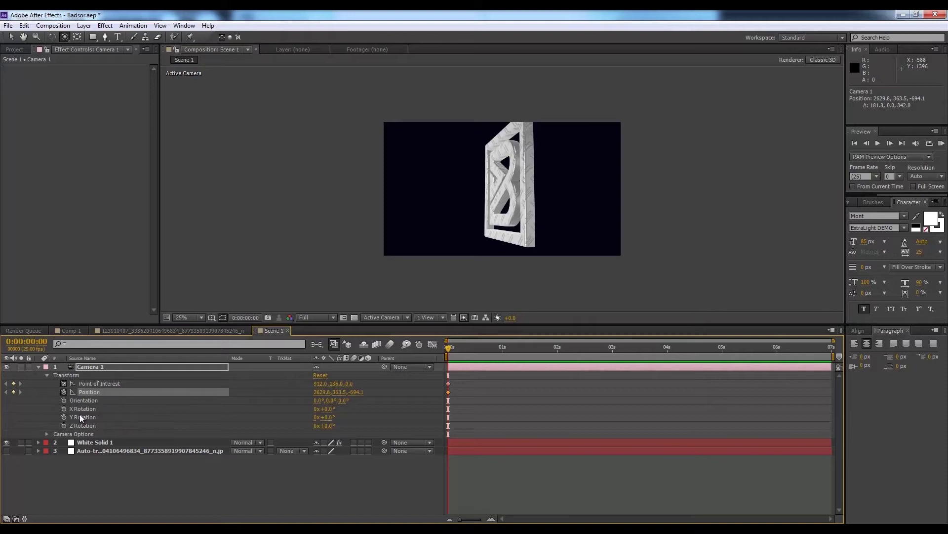
At 2 seconds, orbit Camera 1 towards the logo's front and track it closer in Z, to a position of about 1670, 353, -971
{"action": "left_click", "coordinate": [557, 356]}
{"action": "left_click_drag", "start_coordinate": [496, 214], "coordinate": [508, 212]}
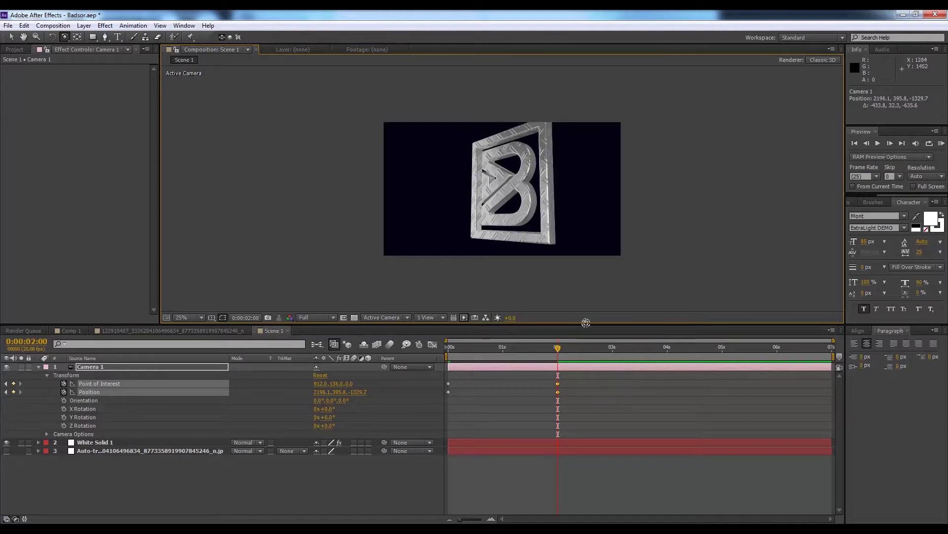
{"action": "left_click_drag", "start_coordinate": [554, 231], "coordinate": [547, 237]}
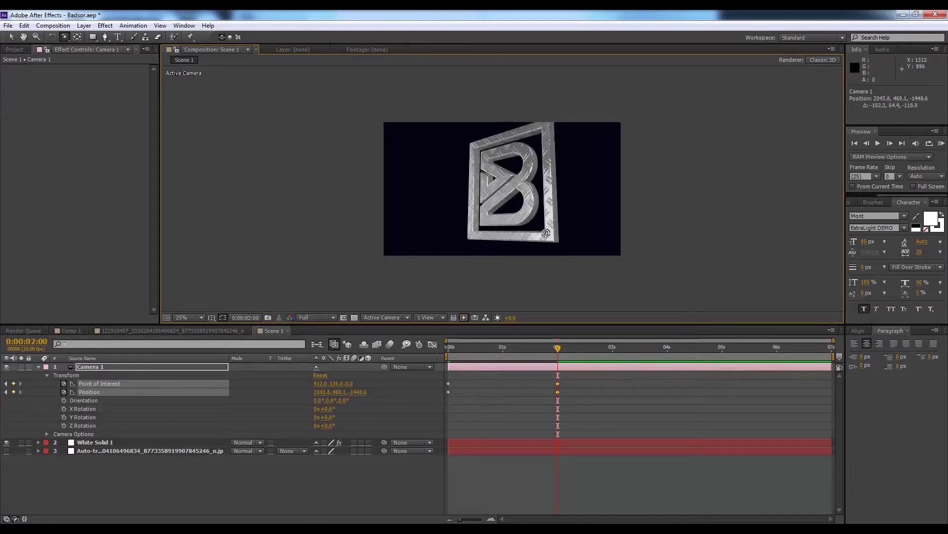
{"action": "key", "text": "c"}
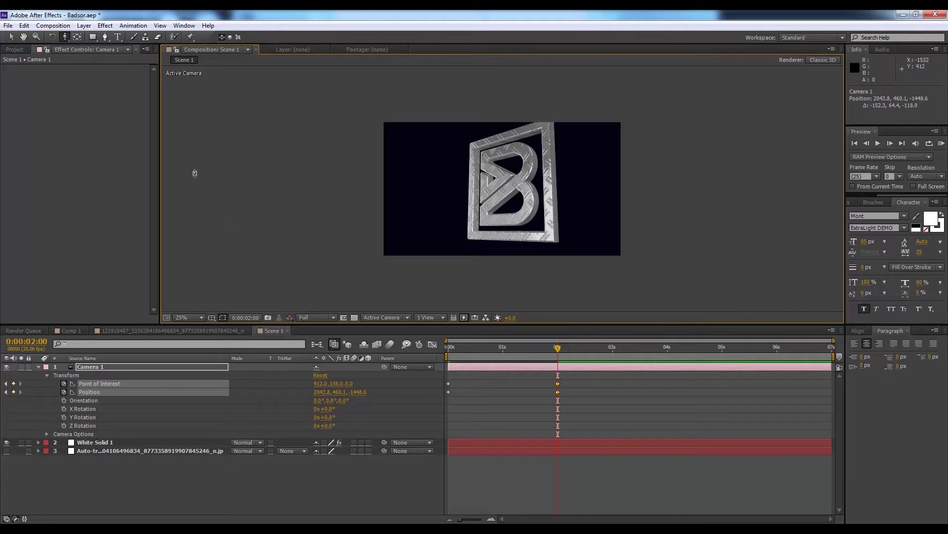
{"action": "left_click_drag", "start_coordinate": [519, 235], "coordinate": [519, 200]}
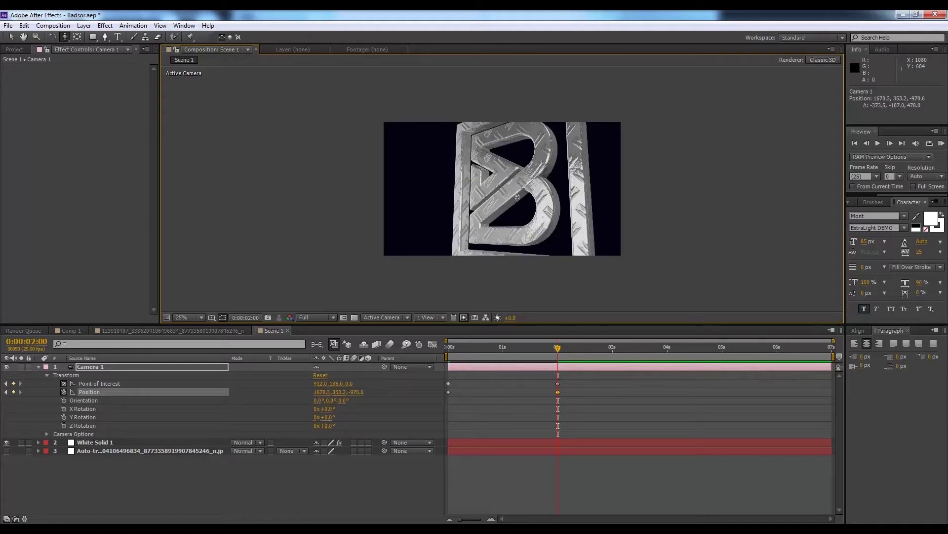
Apply Easy Ease to all of Camera 1's Point of Interest and Position keyframes
{"action": "left_click_drag", "start_coordinate": [574, 381], "coordinate": [441, 395]}
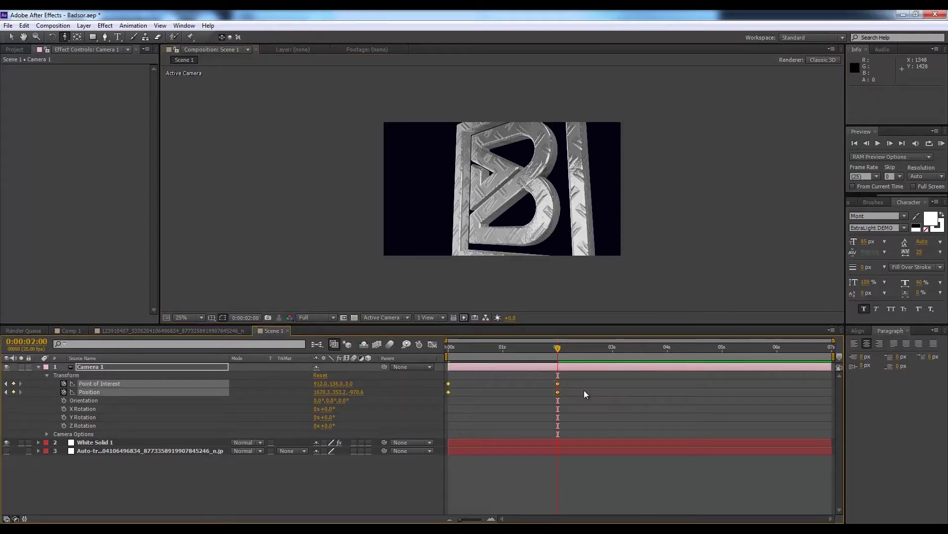
{"action": "right_click", "coordinate": [558, 384]}
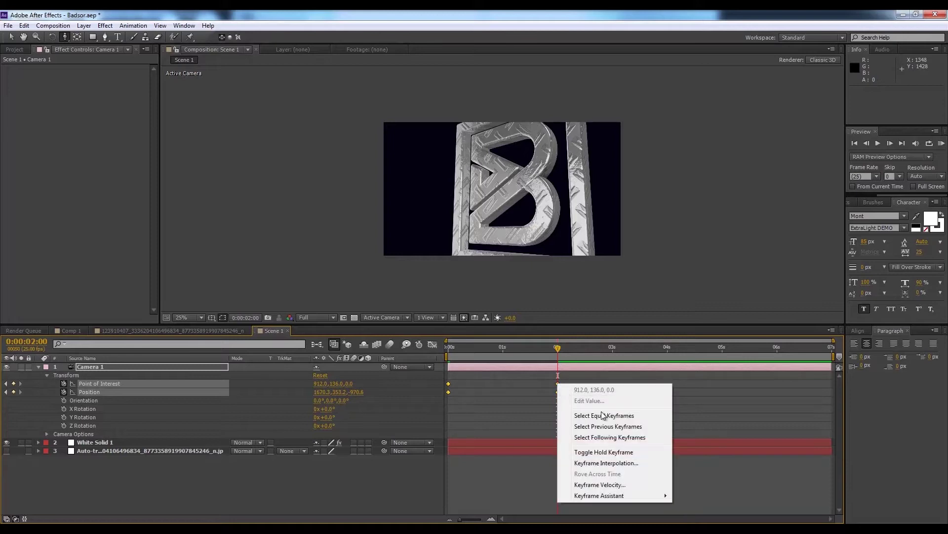
{"action": "mouse_move", "coordinate": [635, 495]}
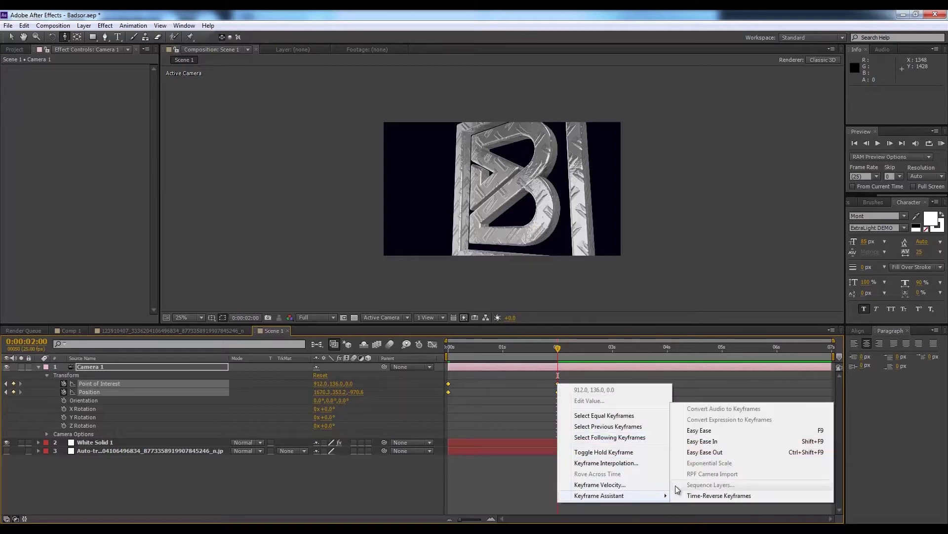
{"action": "left_click", "coordinate": [732, 433]}
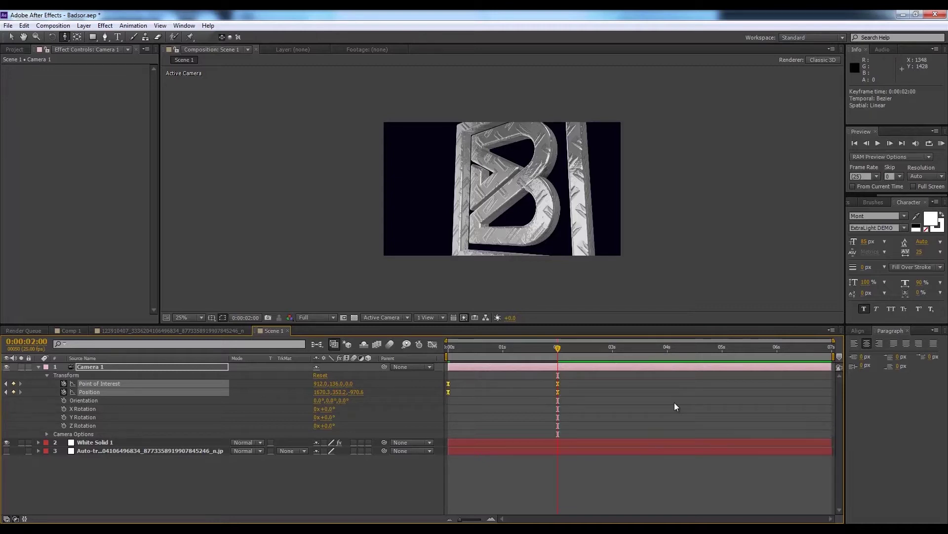
{"action": "left_click", "coordinate": [197, 500]}
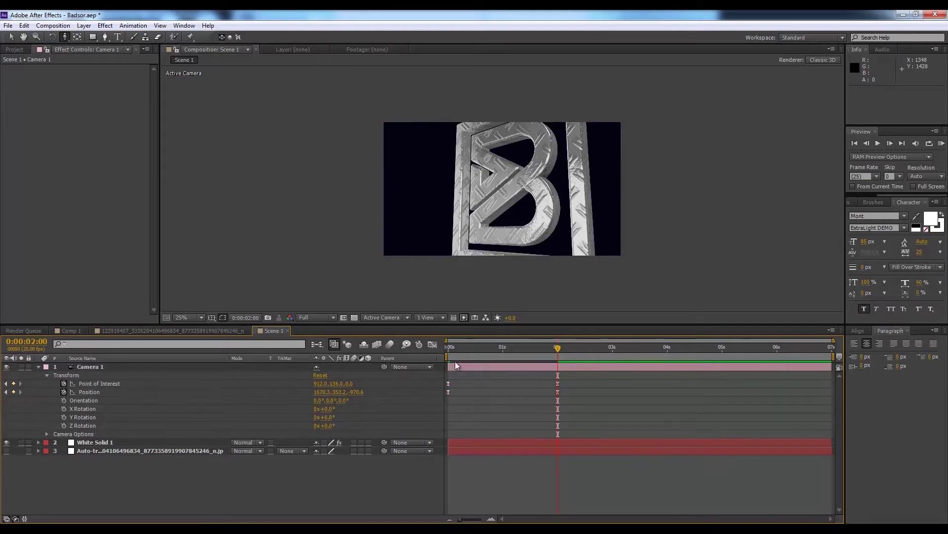
Strengthen the depth-of-field blur by setting Camera 1's aperture to about 88 pixels, judging it at the first frame
{"action": "left_click", "coordinate": [46, 433]}
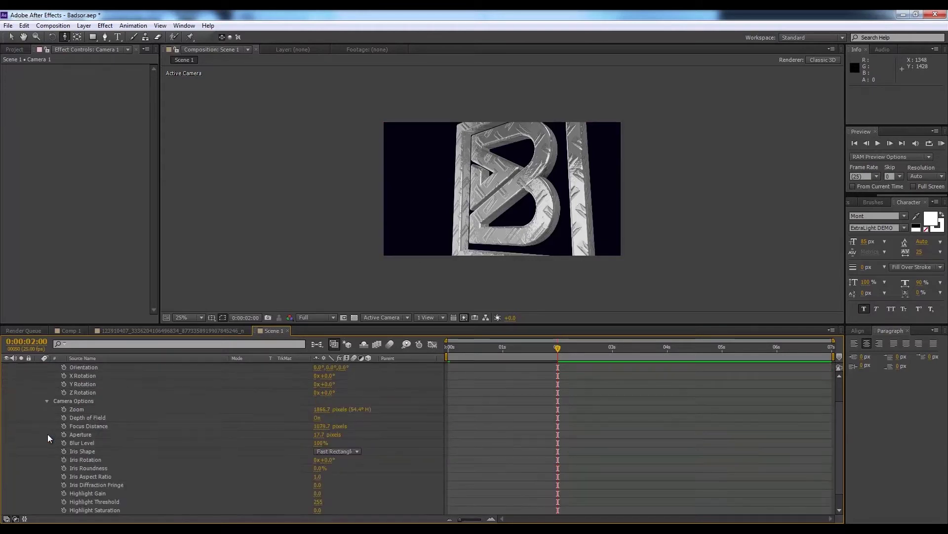
{"action": "left_click", "coordinate": [474, 346]}
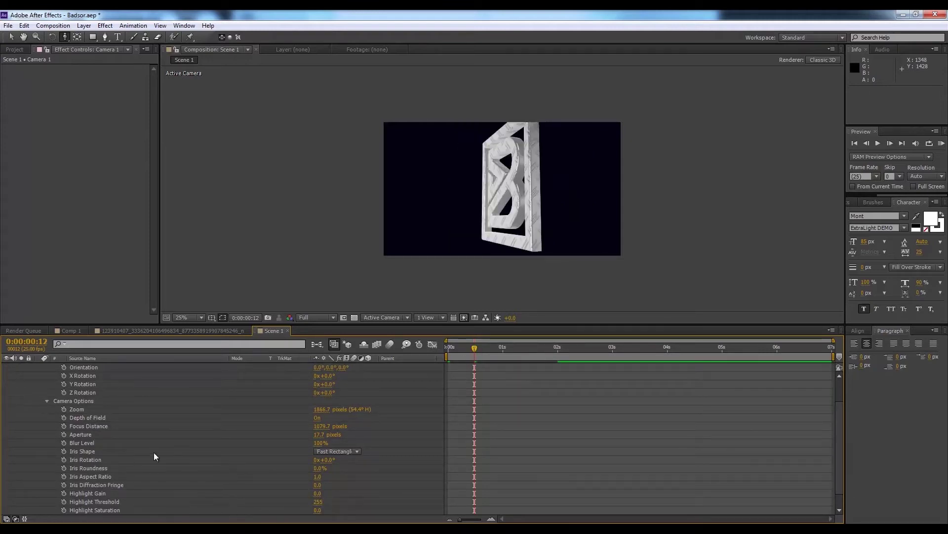
{"action": "left_click", "coordinate": [92, 429]}
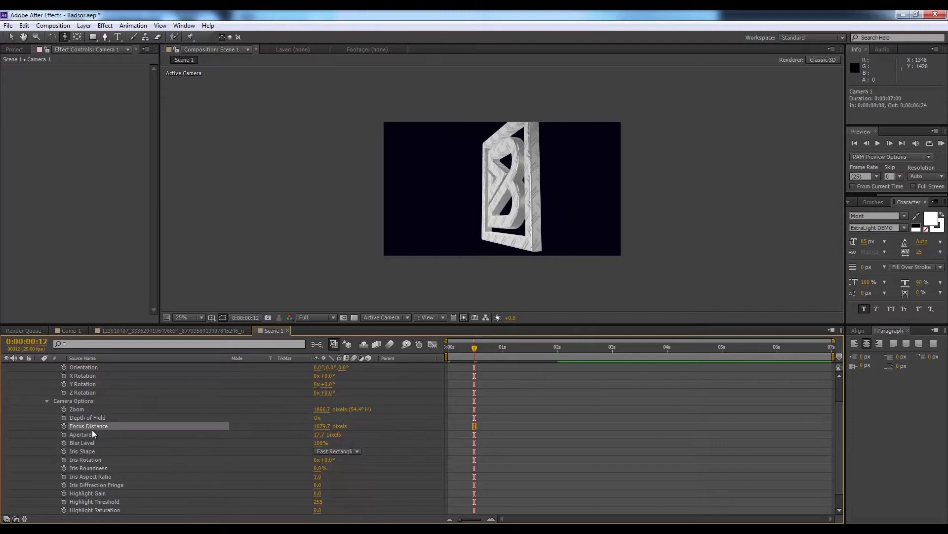
{"action": "left_click", "coordinate": [115, 433]}
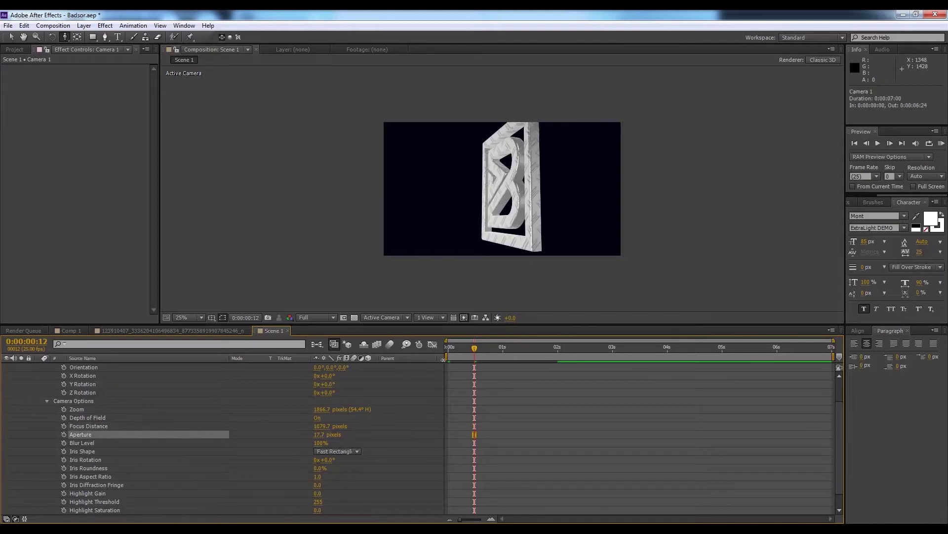
{"action": "key", "text": "Home"}
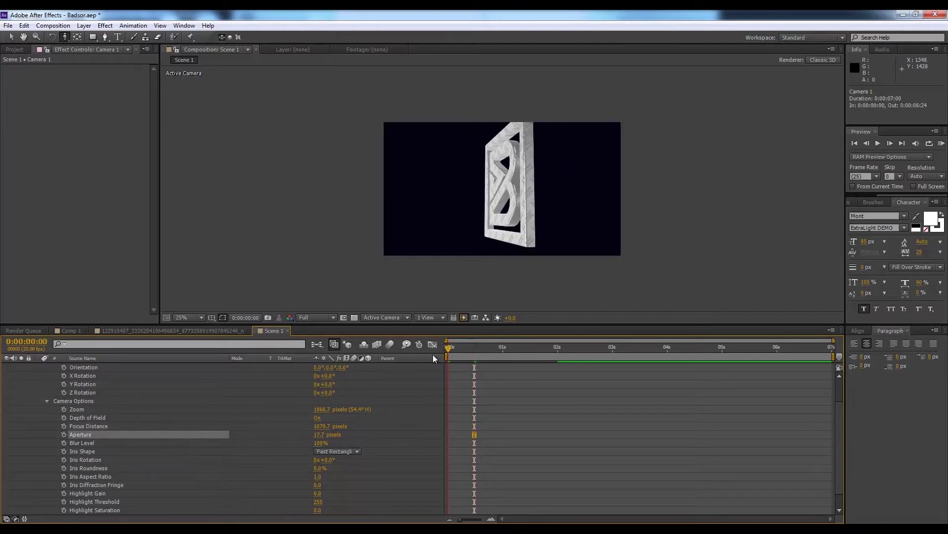
{"action": "left_click_drag", "start_coordinate": [319, 435], "coordinate": [441, 440]}
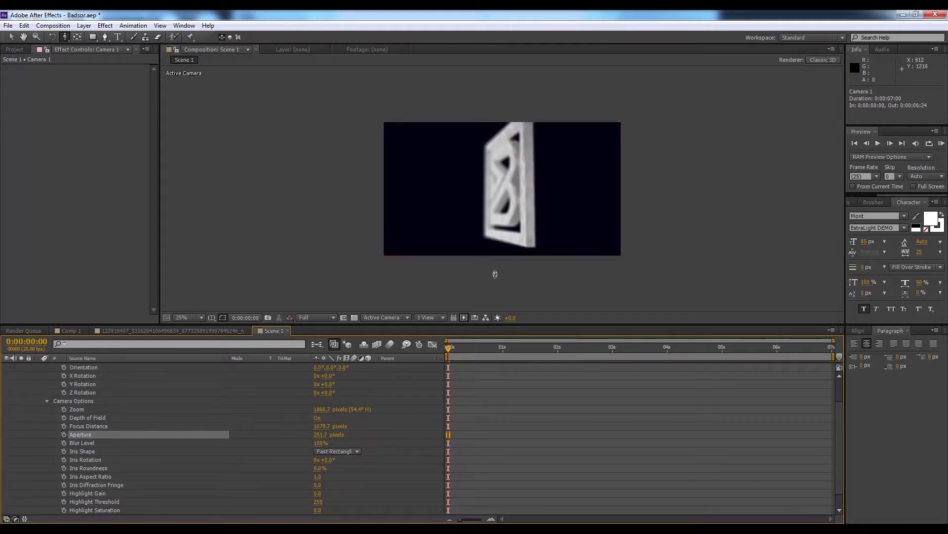
{"action": "left_click", "coordinate": [321, 435]}
{"action": "type", "text": "150"}
{"action": "left_click", "coordinate": [292, 284]}
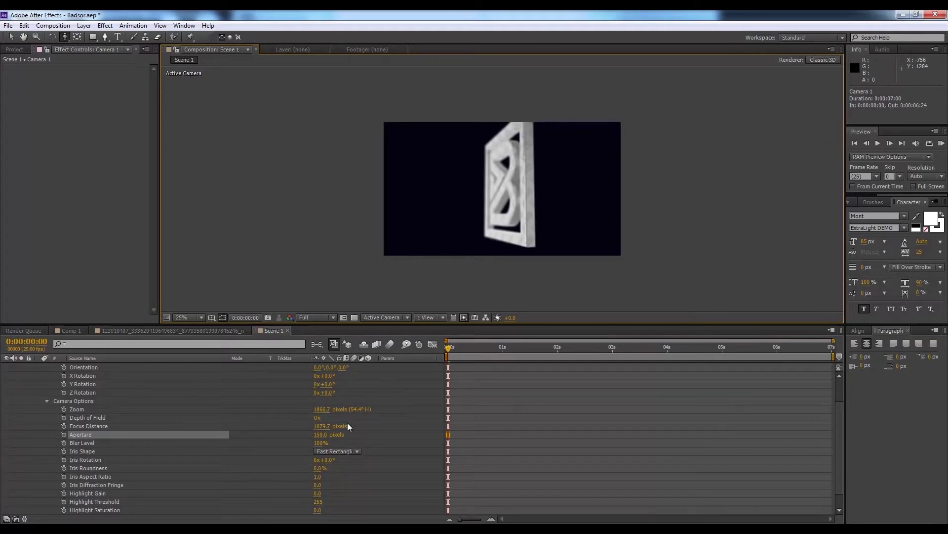
{"action": "left_click_drag", "start_coordinate": [322, 440], "coordinate": [289, 439]}
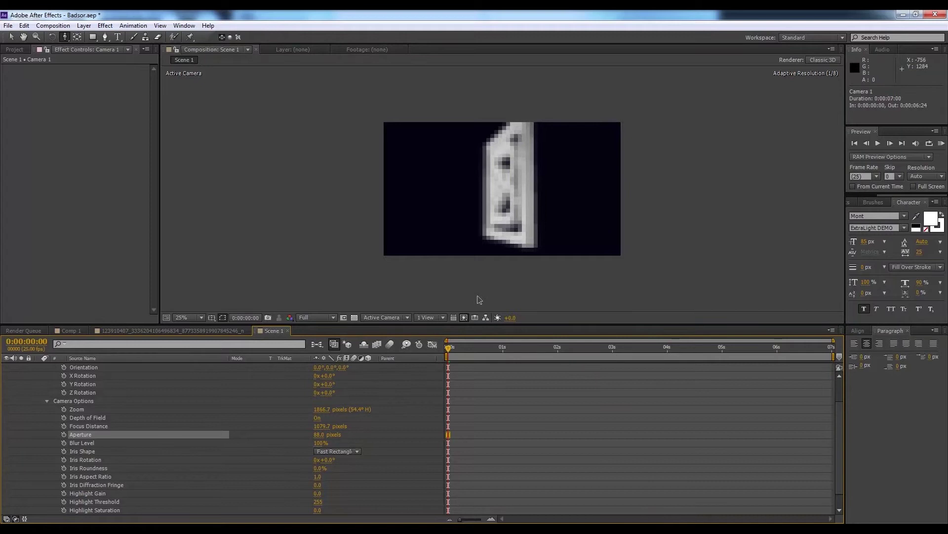
Check the blur up close around frame 0:13 and lower the composition's preview resolution to Half
{"action": "scroll", "coordinate": [497, 277], "scroll_direction": "up", "scroll_amount": 1}
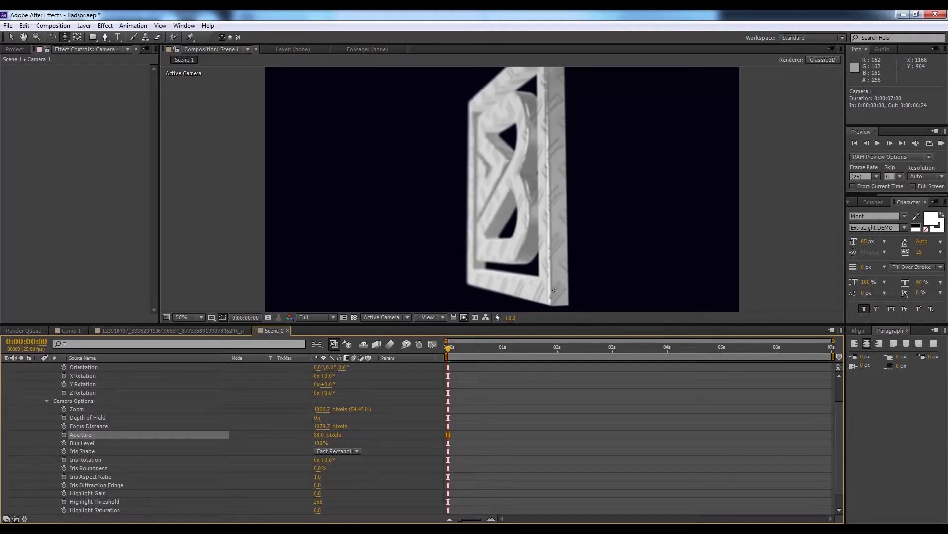
{"action": "left_click", "coordinate": [476, 351]}
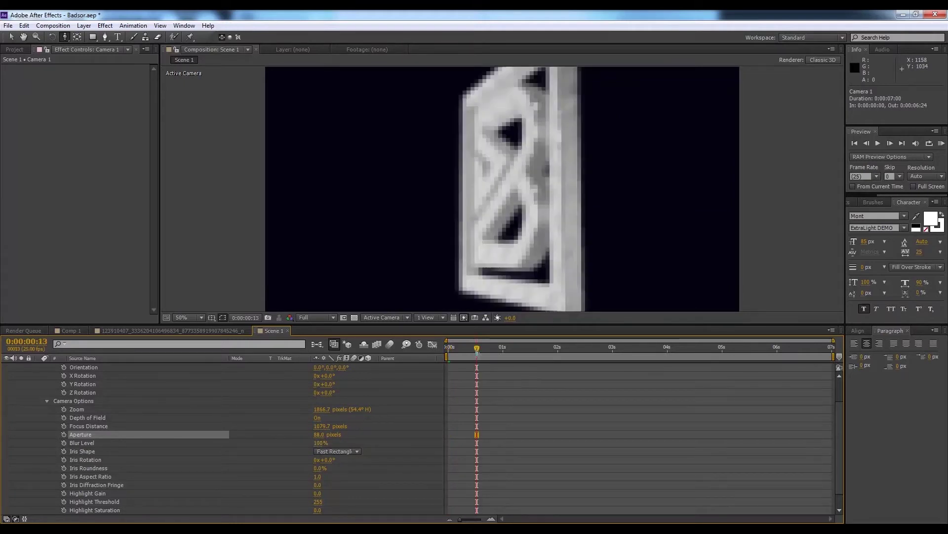
{"action": "left_click", "coordinate": [304, 318]}
{"action": "left_click", "coordinate": [324, 356]}
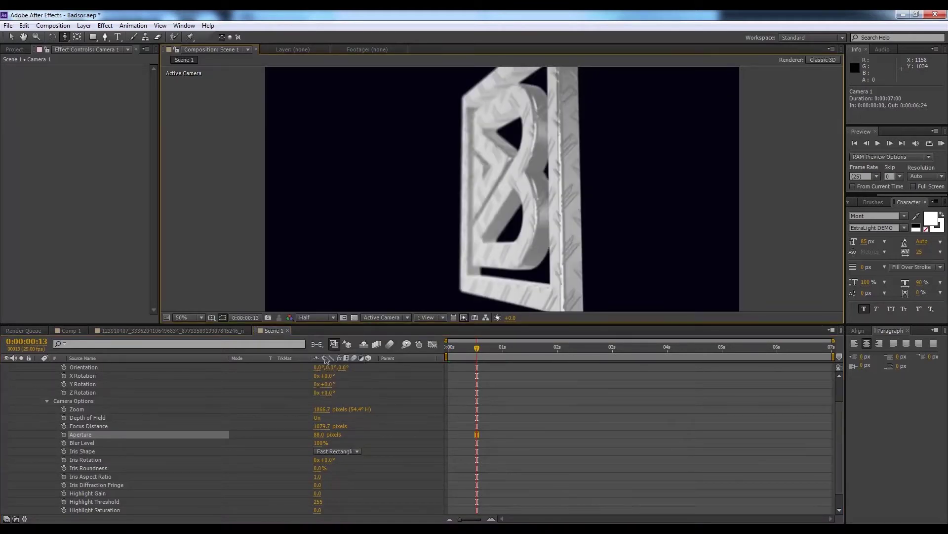
Examine the logo's blur and framing at several points of the camera move between about 1:03 and 2:10
{"action": "left_click", "coordinate": [509, 352]}
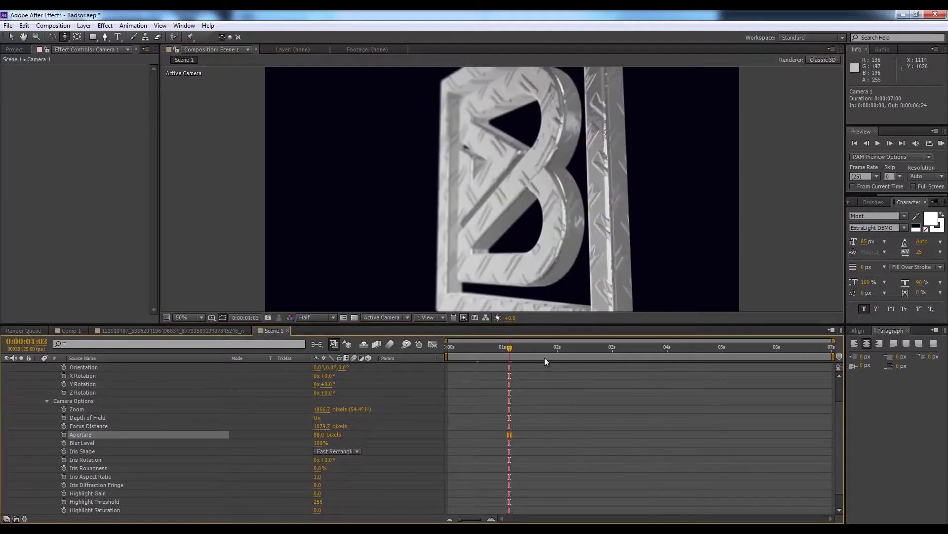
{"action": "left_click", "coordinate": [532, 349]}
{"action": "left_click", "coordinate": [545, 349]}
{"action": "left_click", "coordinate": [570, 351]}
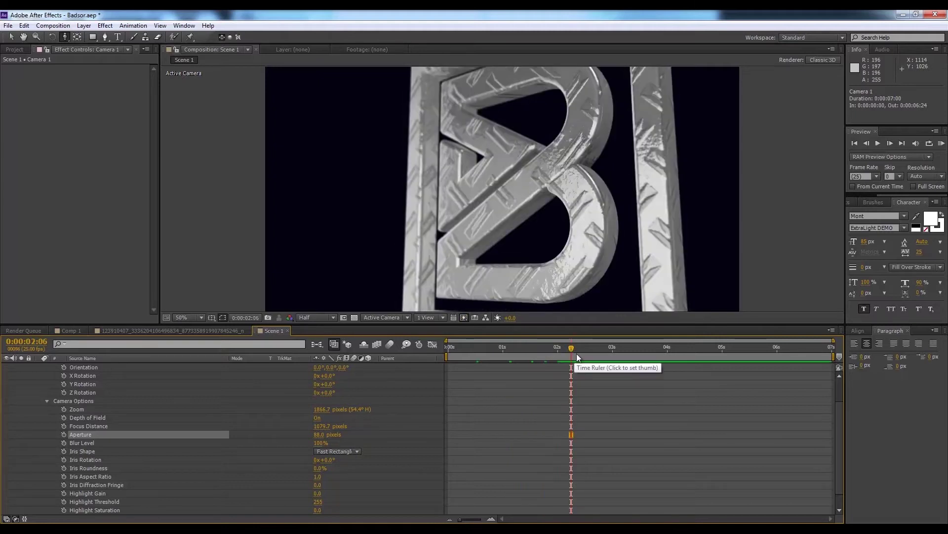
{"action": "left_click", "coordinate": [579, 354]}
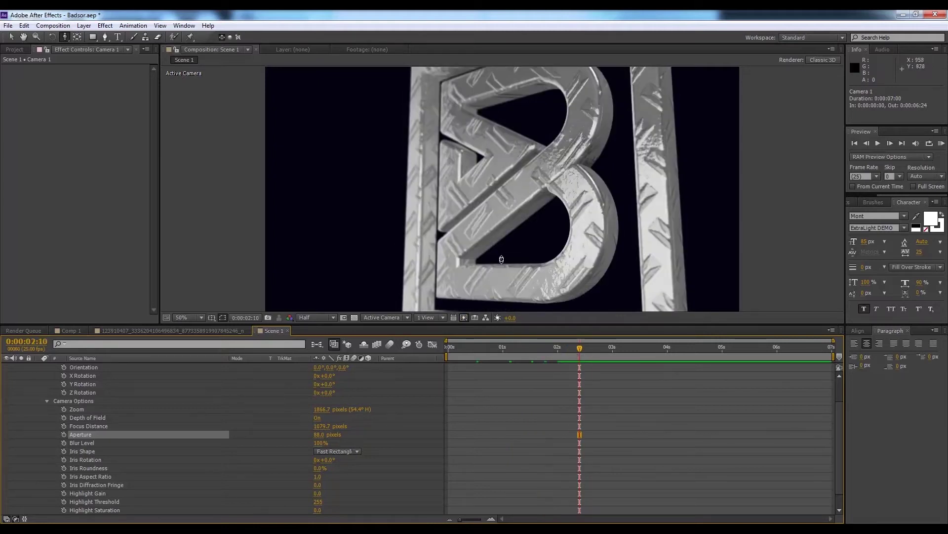
{"action": "scroll", "coordinate": [502, 259], "scroll_direction": "down", "scroll_amount": 4}
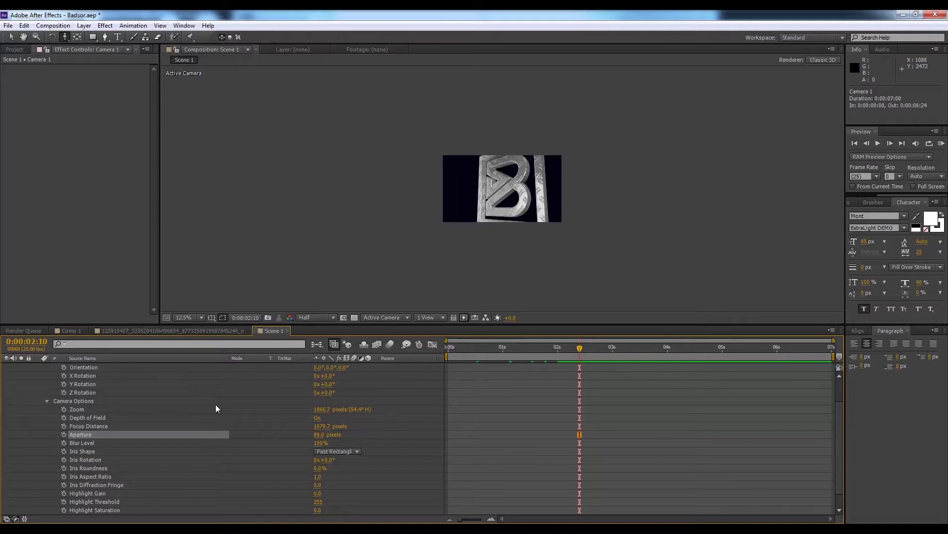
{"action": "scroll", "coordinate": [215, 404], "scroll_direction": "up", "scroll_amount": 2}
{"action": "left_click", "coordinate": [41, 365]}
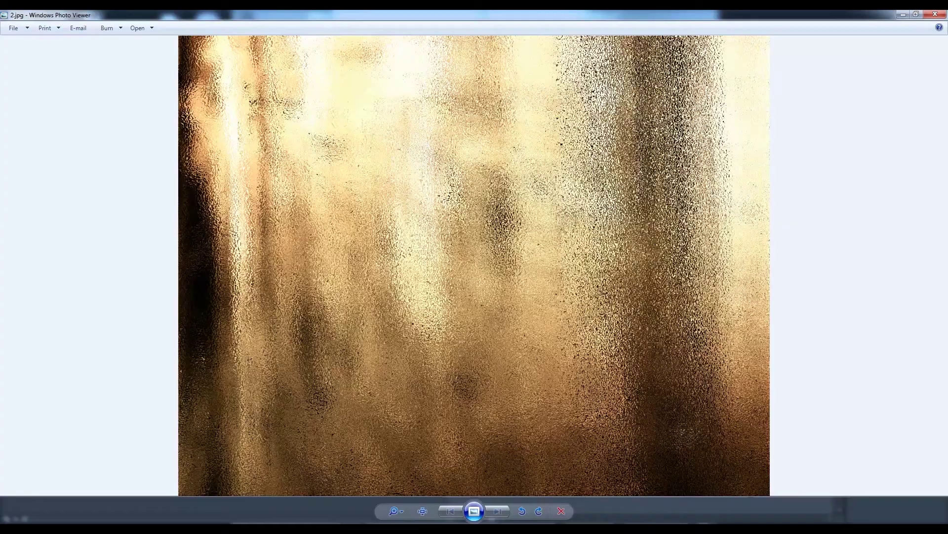
Close the image preview, place 2.jpg beneath all layers of Scene 1 as a background and scale it to 28%
{"action": "key", "text": "Escape"}
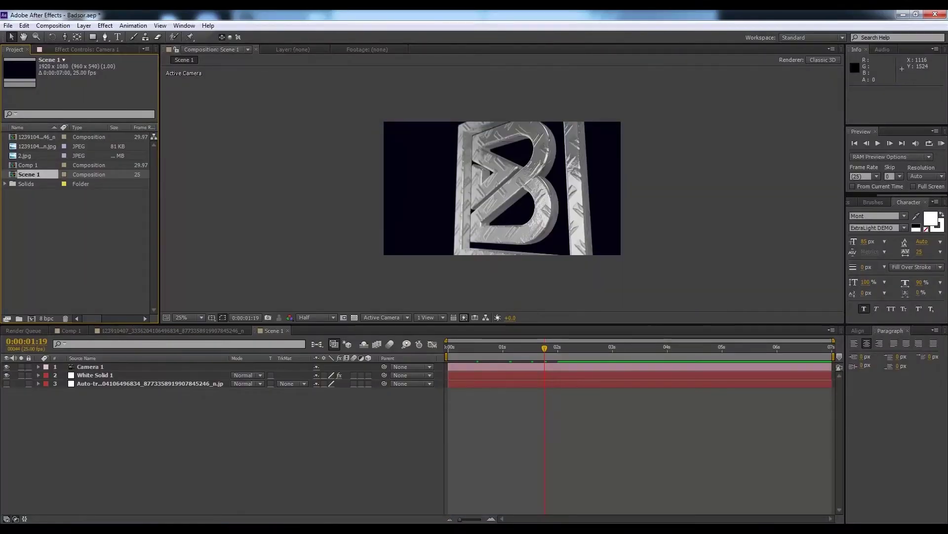
{"action": "left_click", "coordinate": [22, 157]}
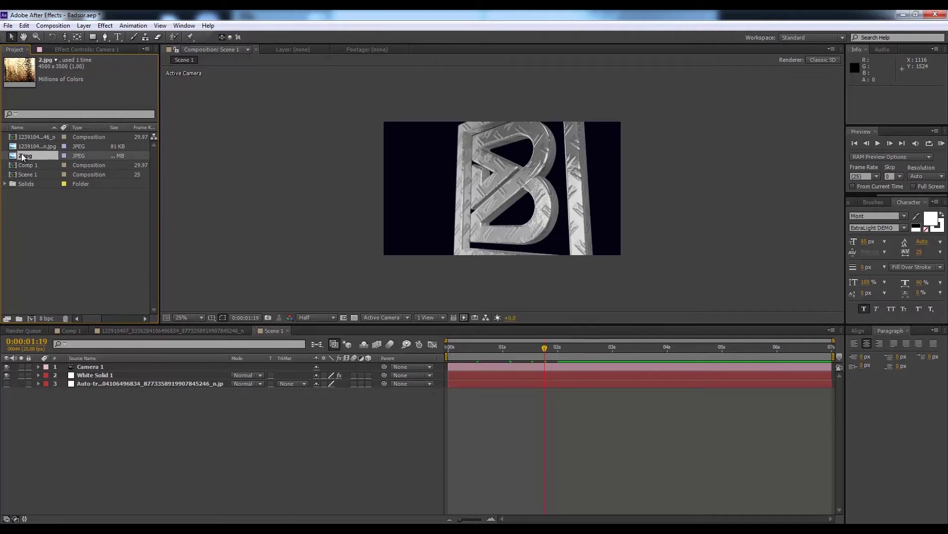
{"action": "left_click_drag", "start_coordinate": [23, 157], "coordinate": [131, 393]}
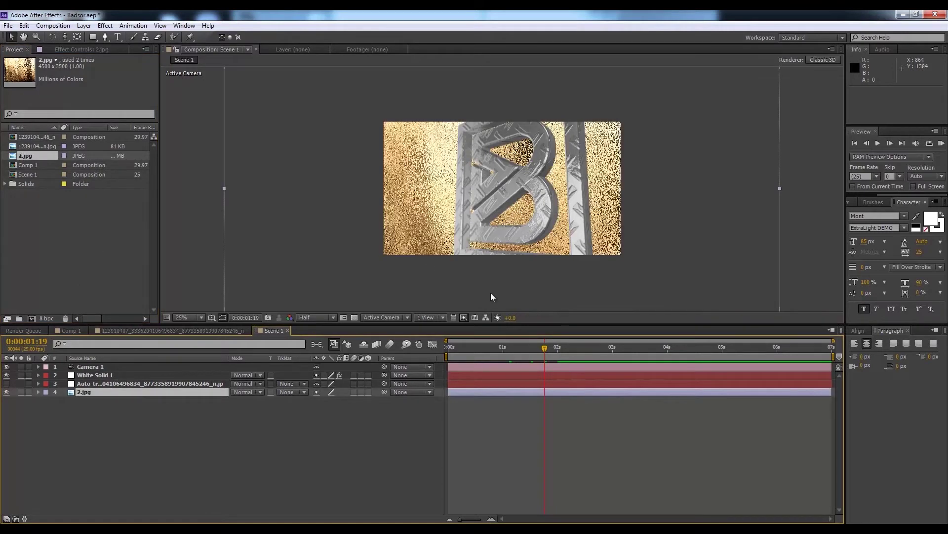
{"action": "key", "text": "s"}
{"action": "left_click_drag", "start_coordinate": [327, 406], "coordinate": [300, 407]}
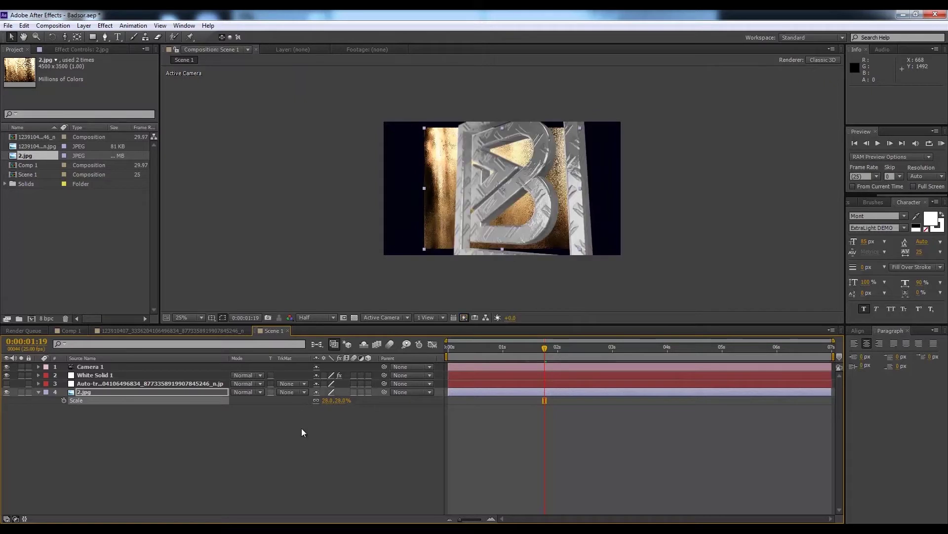
Hide the 2.jpg background layer and rename the White Solid 1 layer as Element 3d
{"action": "left_click", "coordinate": [6, 392]}
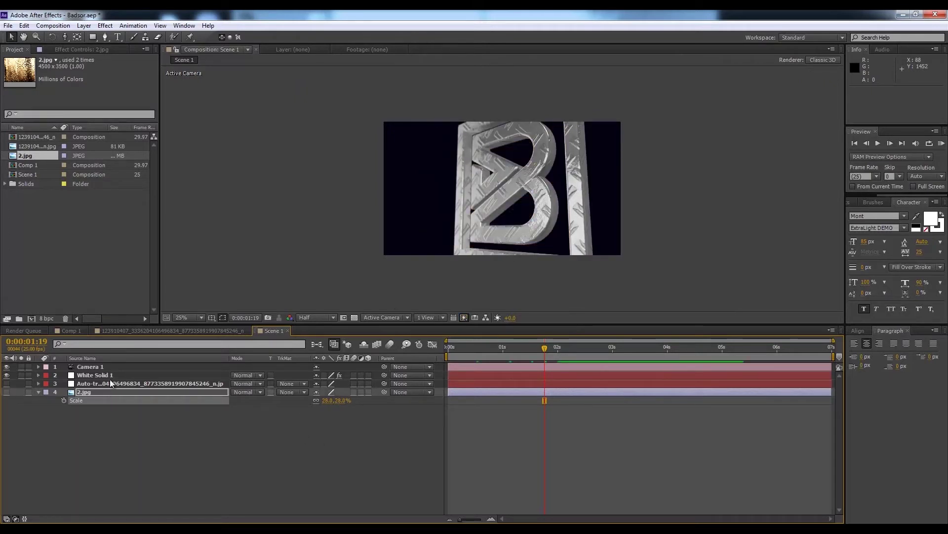
{"action": "left_click", "coordinate": [94, 375]}
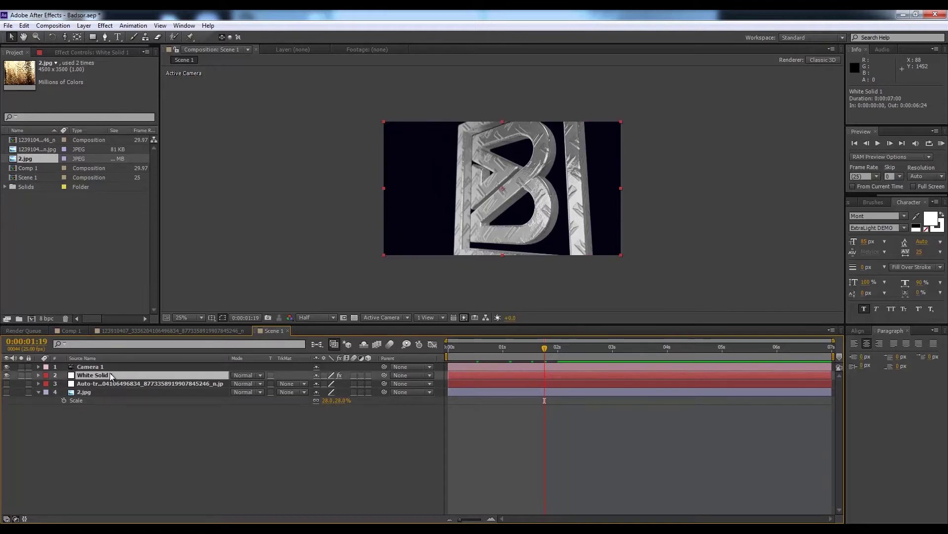
{"action": "key", "text": "Return"}
{"action": "type", "text": "El"}
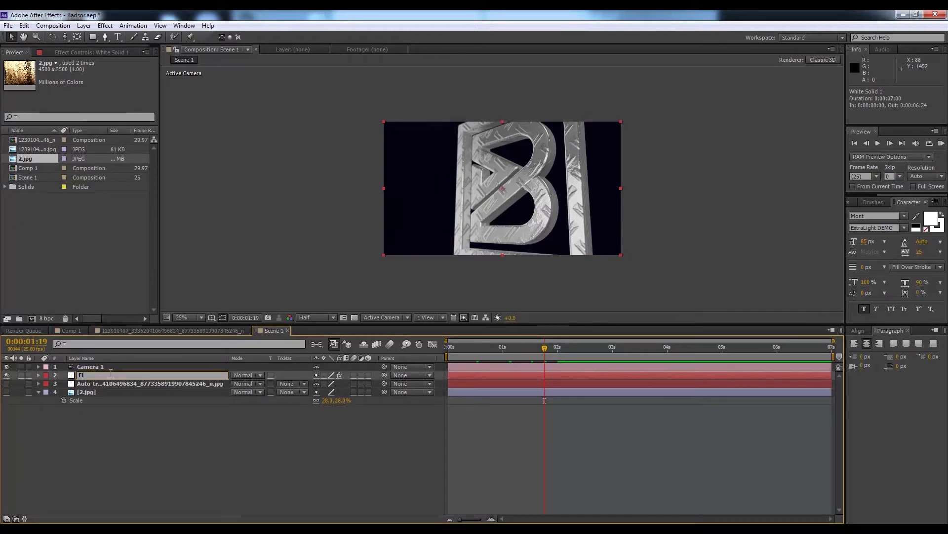
{"action": "type", "text": "ement #0"}
{"action": "type", "text": " 3d"}
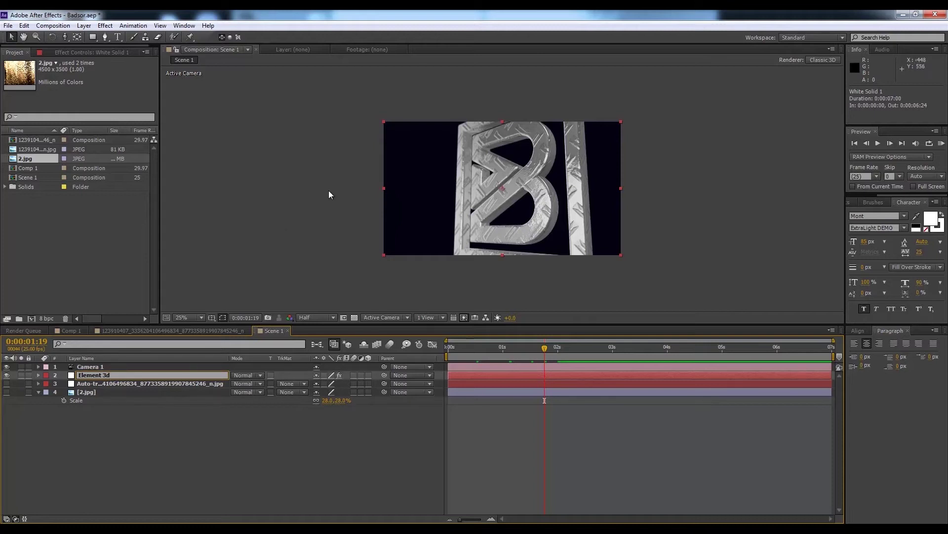
{"action": "key", "text": "Return"}
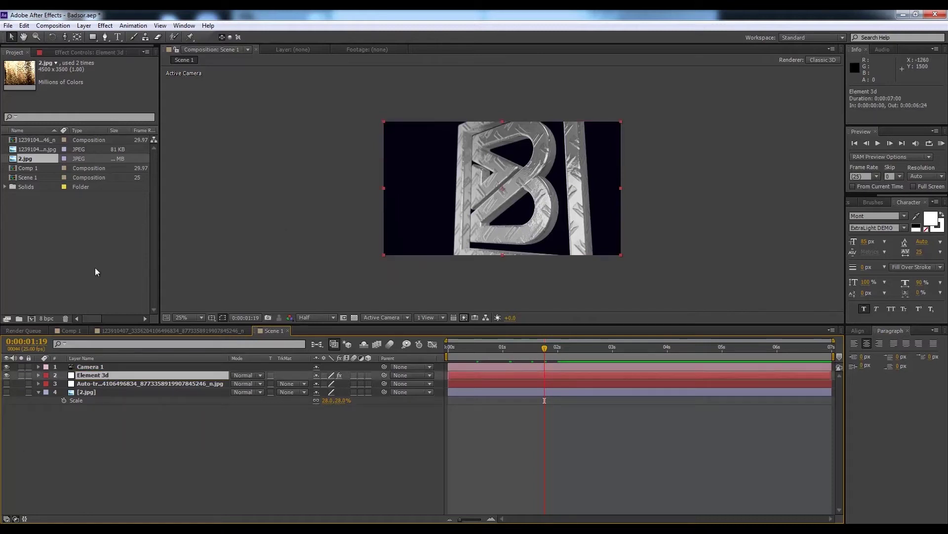
In the Element effect's Custom Texture Maps, assign 2.jpg as the source of Layer 1
{"action": "left_click", "coordinate": [73, 55]}
{"action": "scroll", "coordinate": [37, 267], "scroll_direction": "down", "scroll_amount": 2}
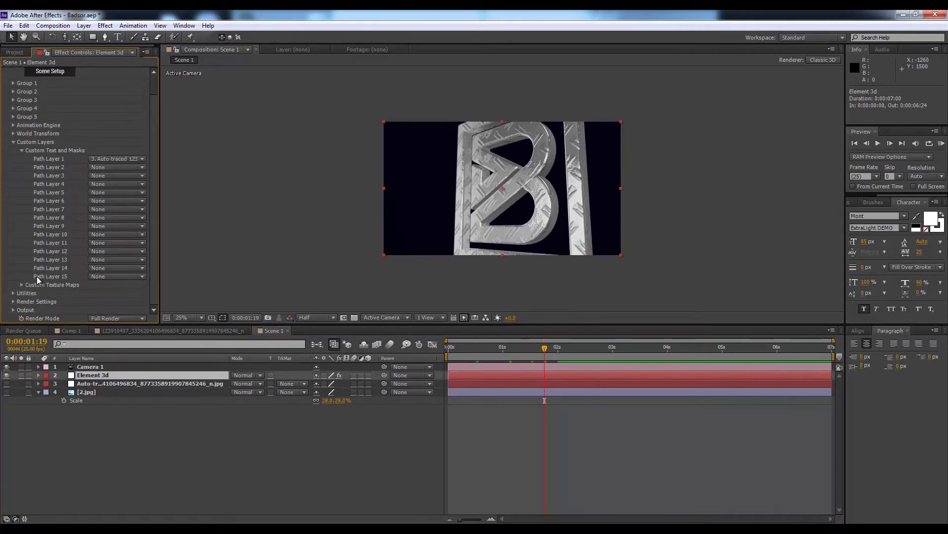
{"action": "left_click", "coordinate": [21, 285]}
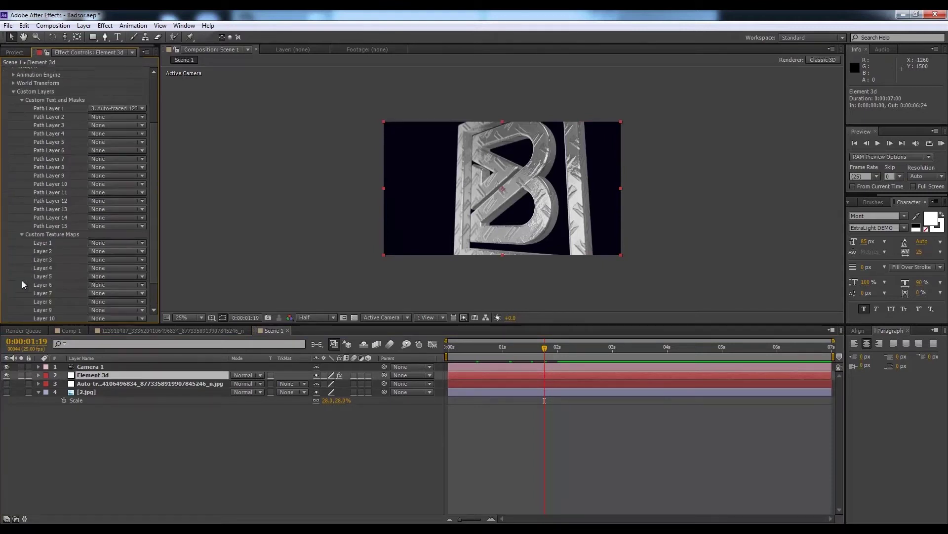
{"action": "left_click", "coordinate": [123, 242]}
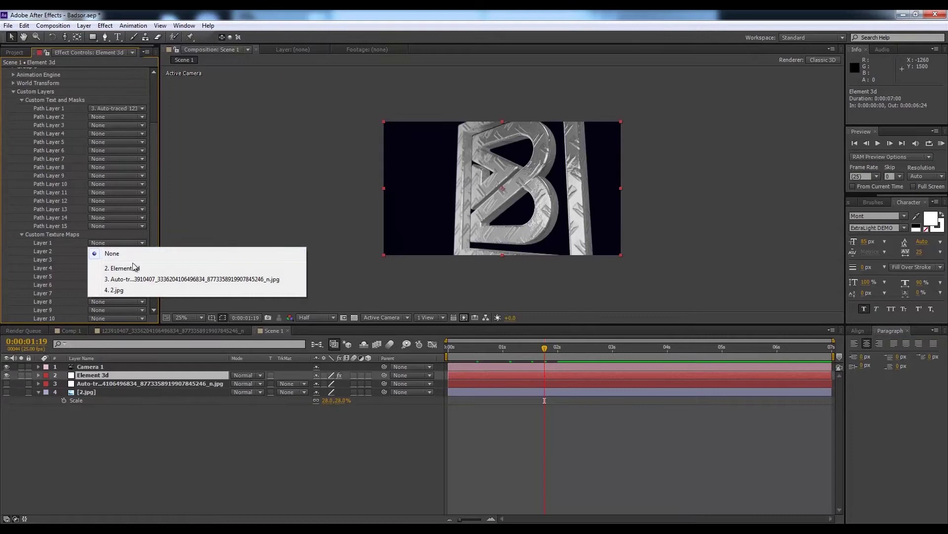
{"action": "left_click", "coordinate": [149, 291]}
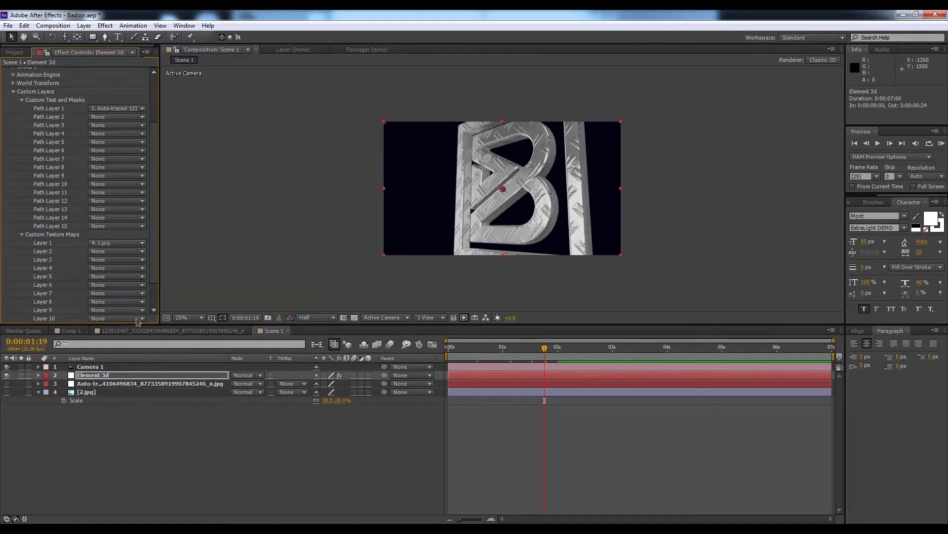
{"action": "left_click", "coordinate": [102, 393]}
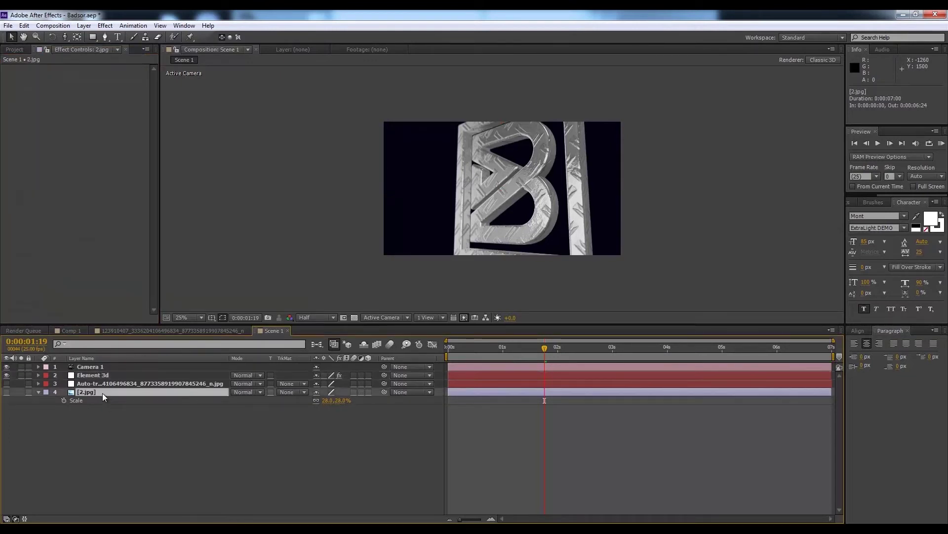
{"action": "left_click", "coordinate": [103, 377]}
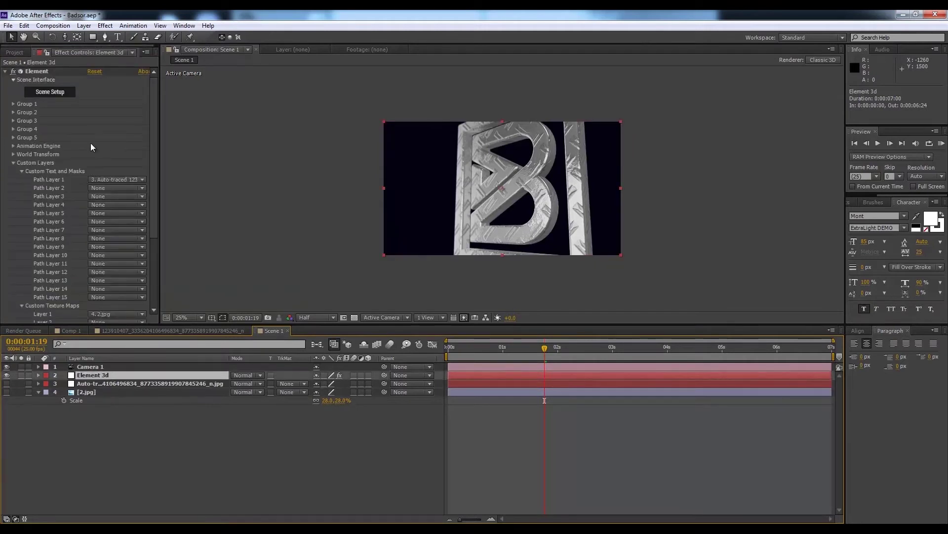
Open Element's Scene Setup and replace the metal_plating material's diffuse texture with Custom Layer 1 (2.jpg)
{"action": "left_click", "coordinate": [62, 95]}
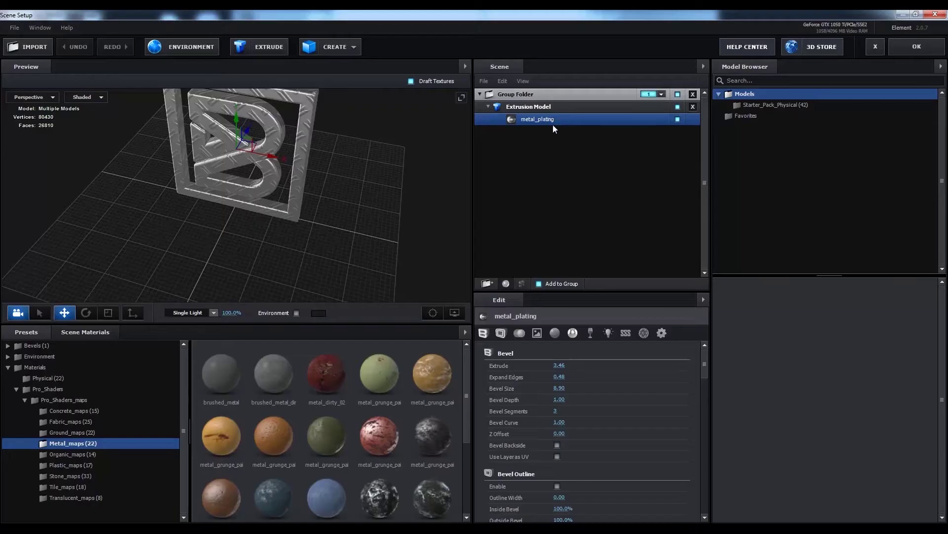
{"action": "left_click", "coordinate": [551, 107]}
{"action": "left_click", "coordinate": [547, 119]}
{"action": "scroll", "coordinate": [568, 421], "scroll_direction": "down", "scroll_amount": 3}
{"action": "scroll", "coordinate": [533, 430], "scroll_direction": "down", "scroll_amount": 2}
{"action": "left_click", "coordinate": [564, 372]}
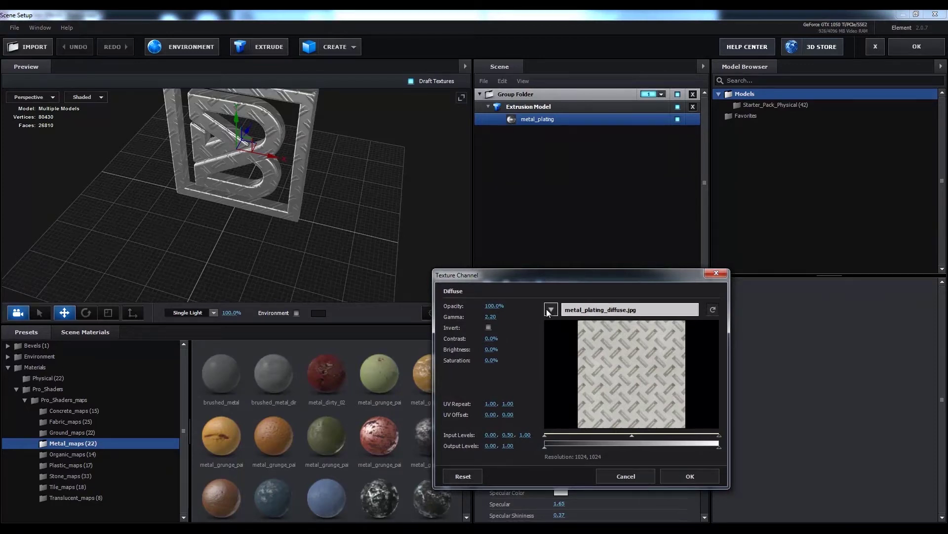
{"action": "left_click", "coordinate": [546, 310]}
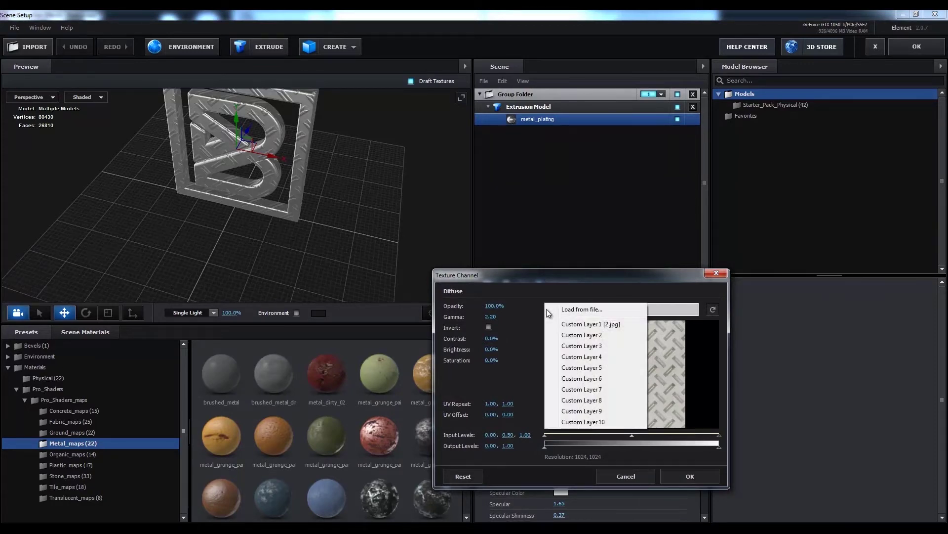
{"action": "left_click", "coordinate": [568, 325]}
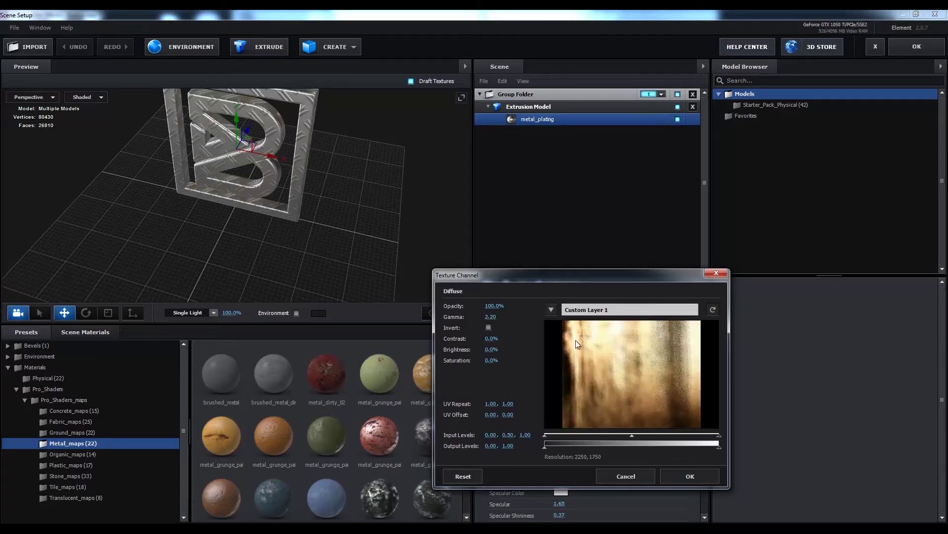
{"action": "left_click", "coordinate": [692, 476]}
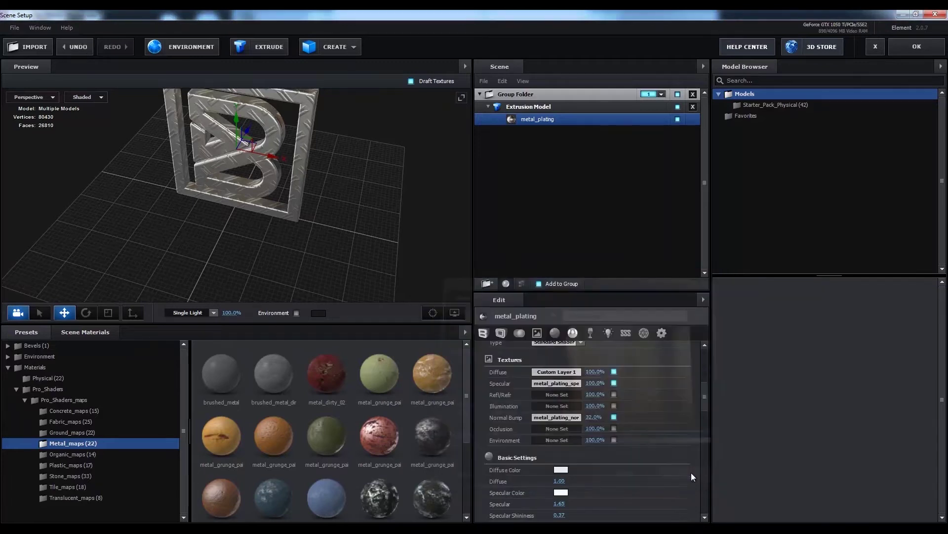
Replace the metal_plating material's specular texture with Custom Layer 1 (2.jpg)
{"action": "left_click", "coordinate": [536, 384]}
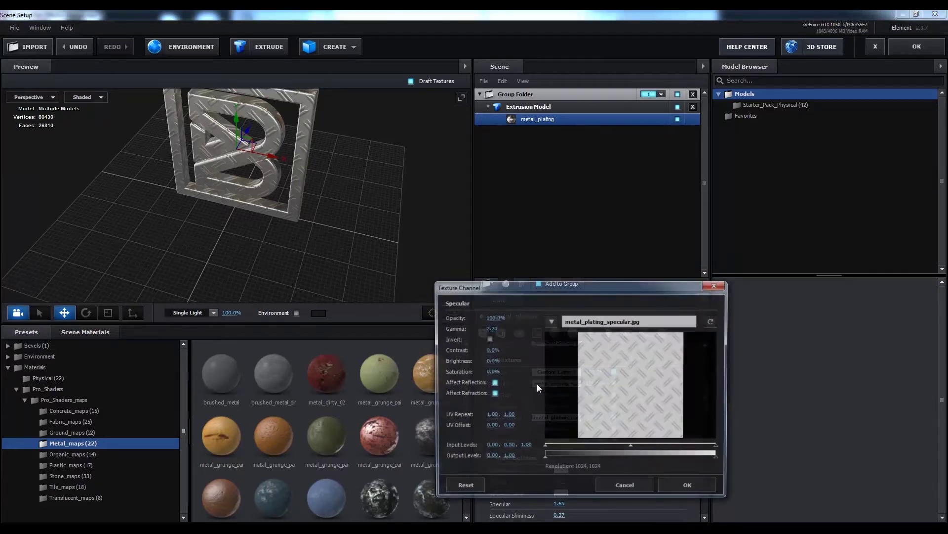
{"action": "left_click", "coordinate": [552, 321]}
{"action": "left_click", "coordinate": [588, 335]}
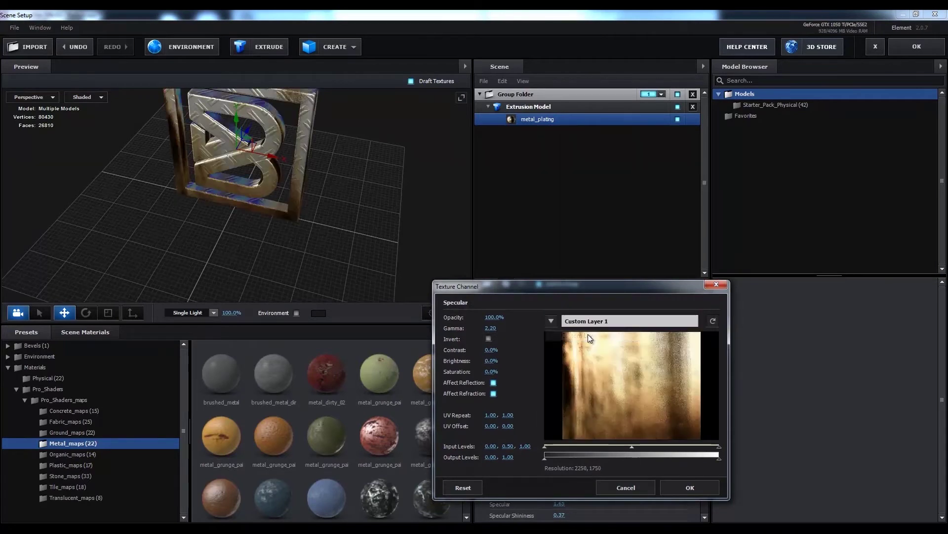
{"action": "left_click", "coordinate": [694, 488]}
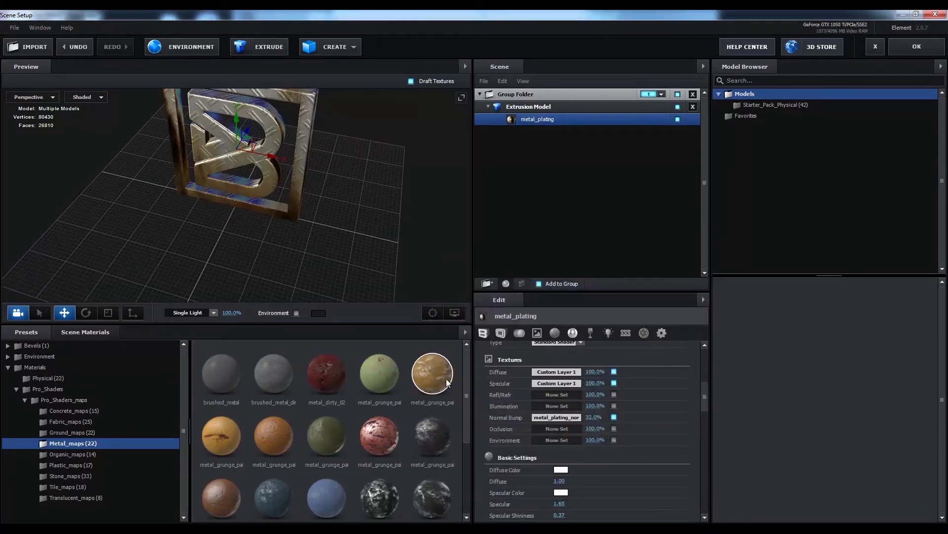
Replace the metal_plating material's normal bump texture with Custom Layer 1 (2.jpg)
{"action": "left_click", "coordinate": [562, 418]}
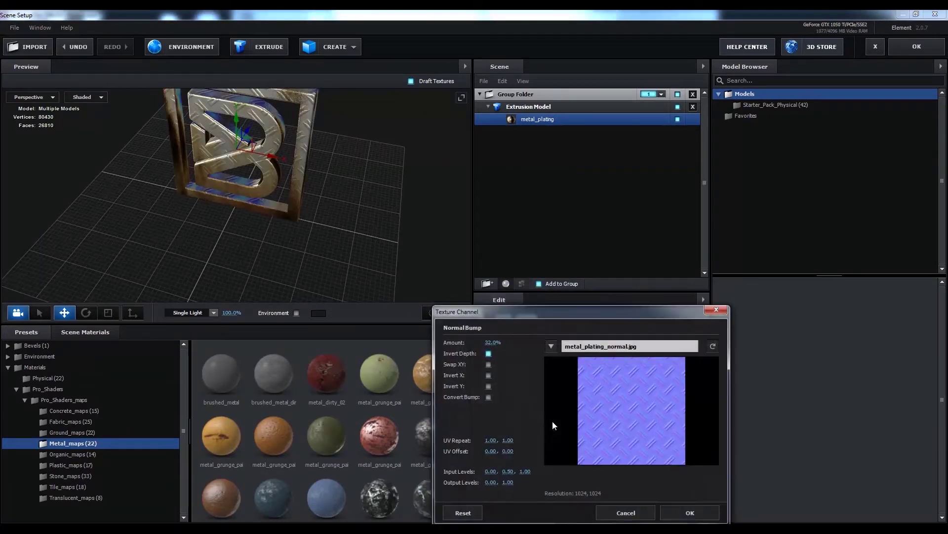
{"action": "left_click", "coordinate": [551, 346]}
{"action": "left_click", "coordinate": [593, 362]}
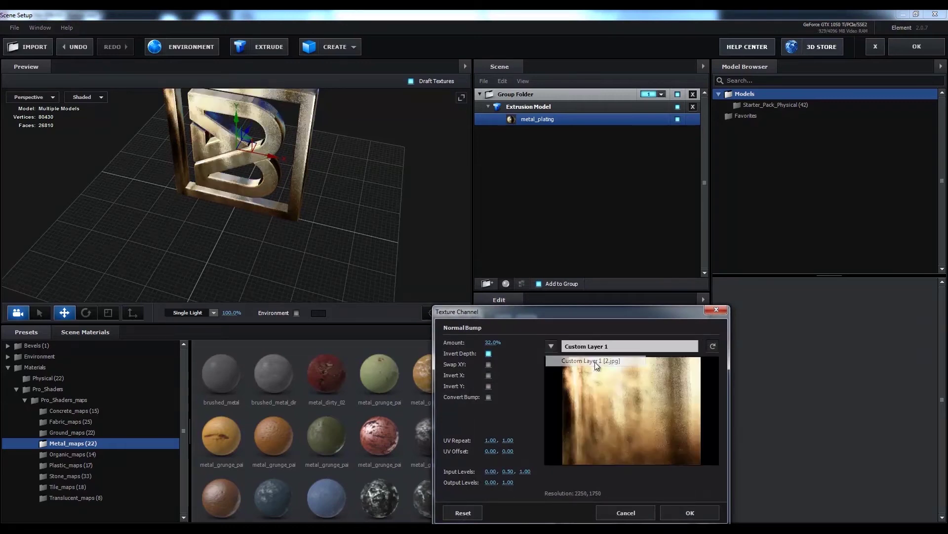
{"action": "left_click", "coordinate": [688, 515]}
Compare the logo's front with the original 2.jpg and set the diffuse texture's horizontal UV offset to 0.09
{"action": "left_click_drag", "start_coordinate": [281, 164], "coordinate": [216, 162]}
{"action": "scroll", "coordinate": [218, 162], "scroll_direction": "down", "scroll_amount": 3}
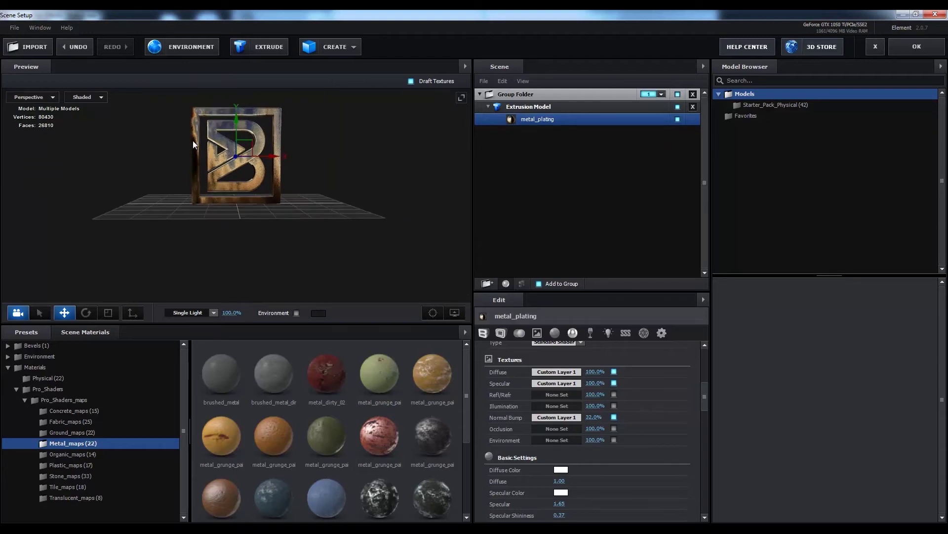
{"action": "key", "text": "alt+Tab"}
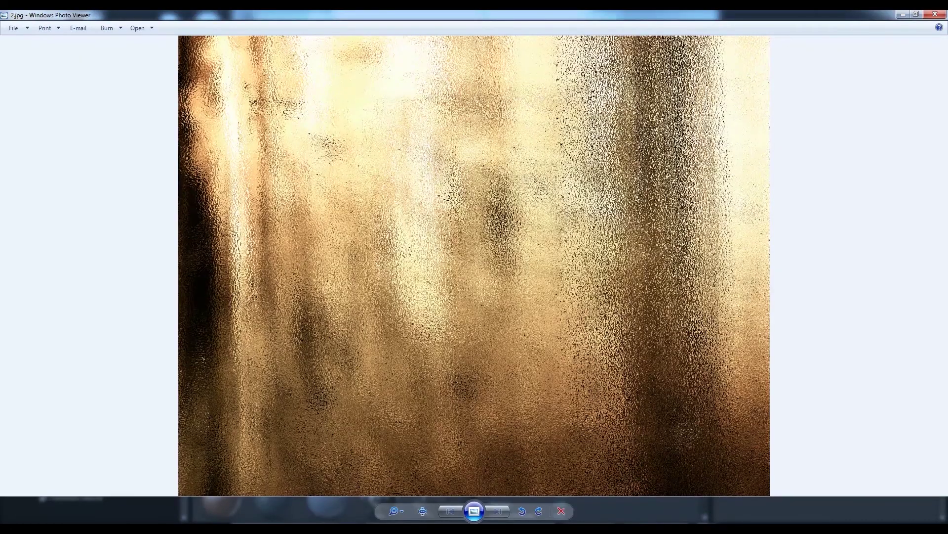
{"action": "key", "text": "alt+Tab"}
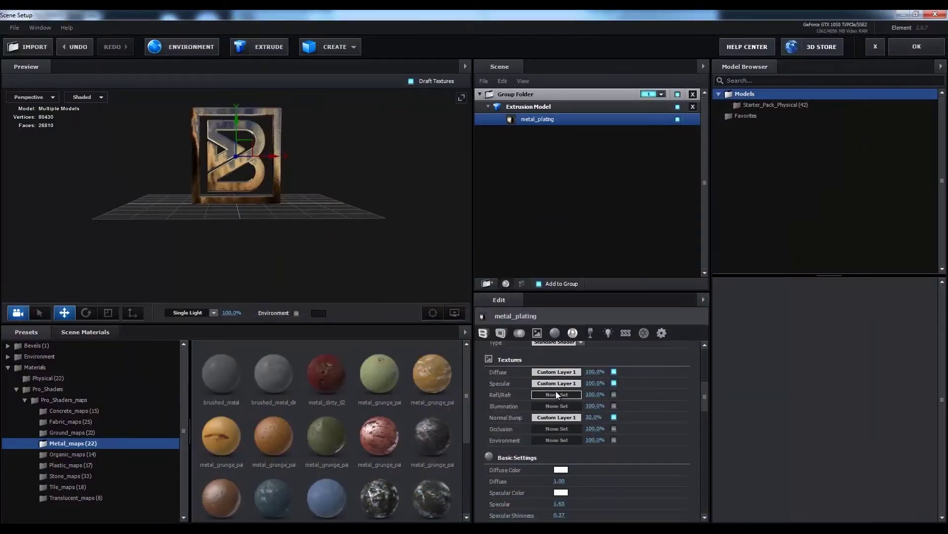
{"action": "scroll", "coordinate": [556, 391], "scroll_direction": "up", "scroll_amount": 1}
{"action": "left_click", "coordinate": [561, 406]}
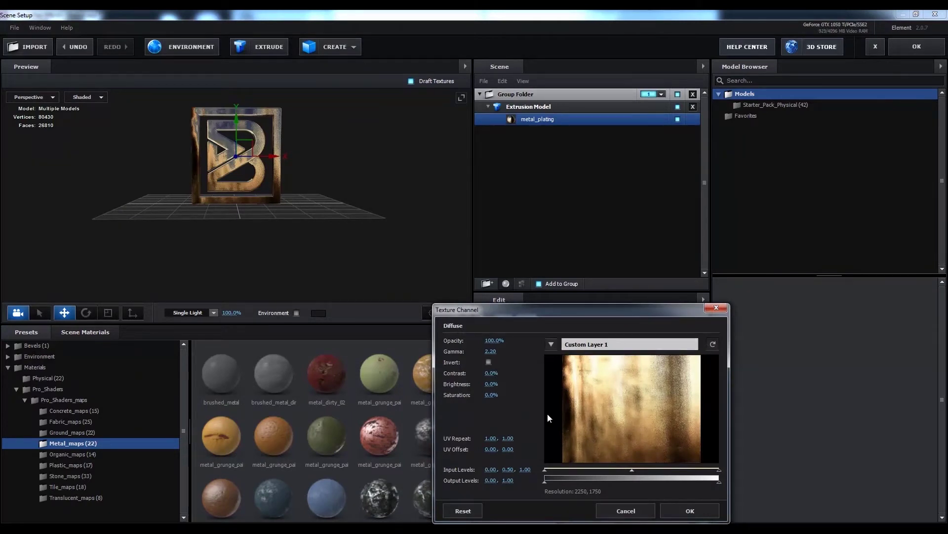
{"action": "left_click_drag", "start_coordinate": [489, 451], "coordinate": [494, 451]}
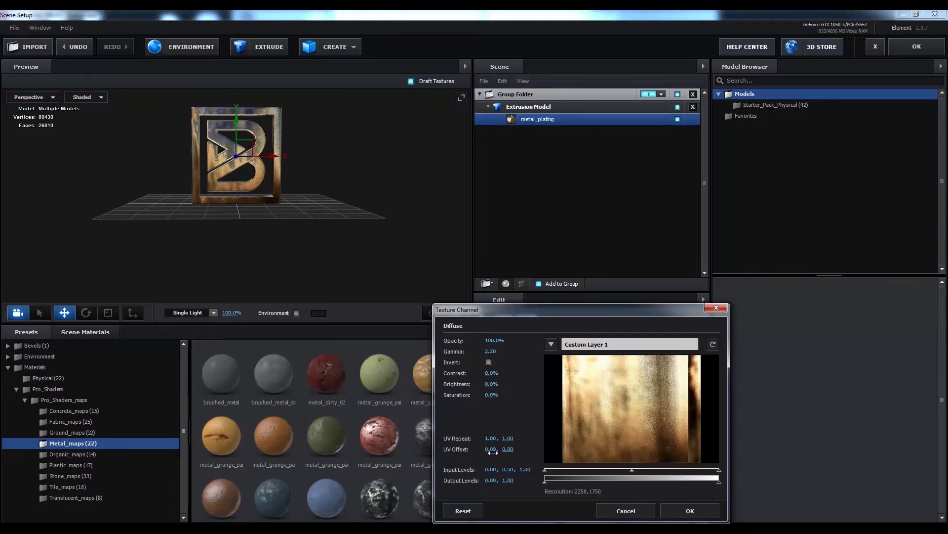
{"action": "left_click", "coordinate": [689, 509]}
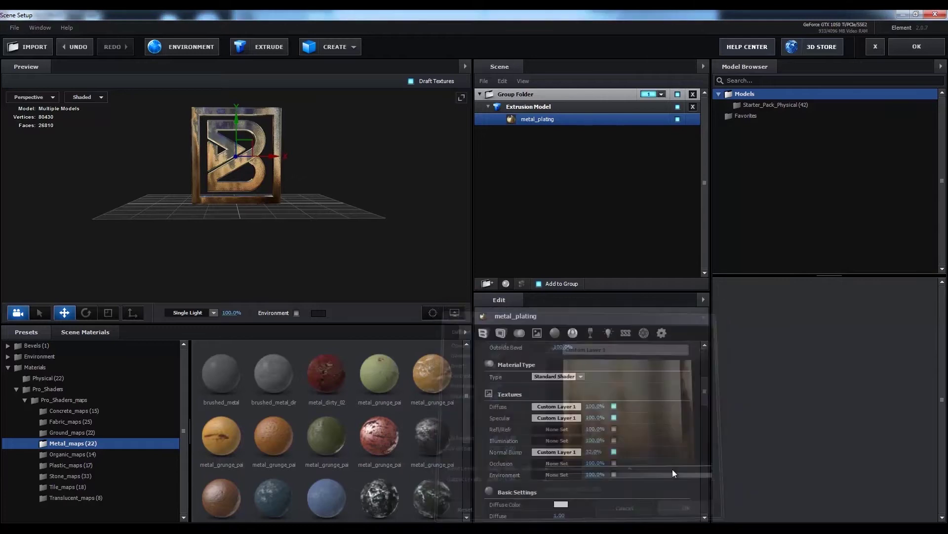
Set the specular texture's horizontal UV offset to 0.09
{"action": "left_click", "coordinate": [562, 419]}
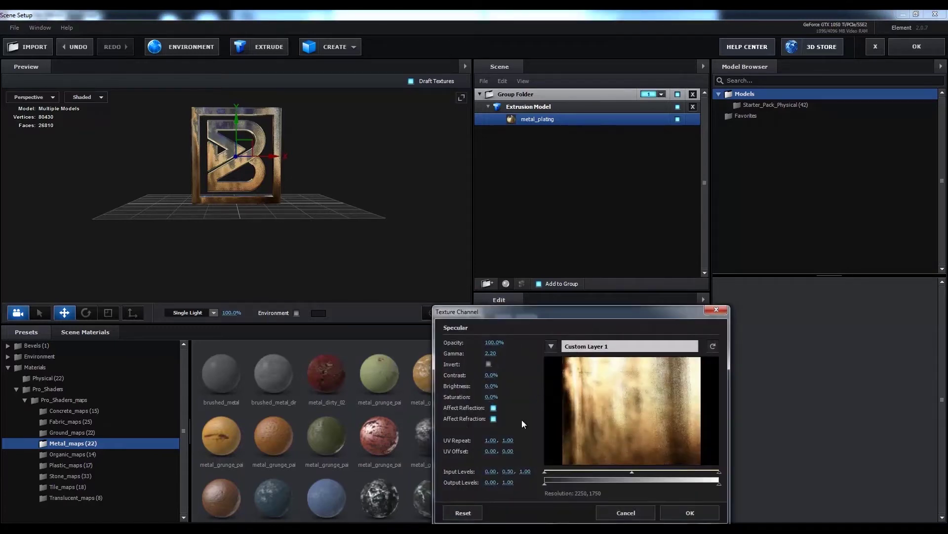
{"action": "left_click", "coordinate": [500, 452]}
{"action": "key", "text": "Return"}
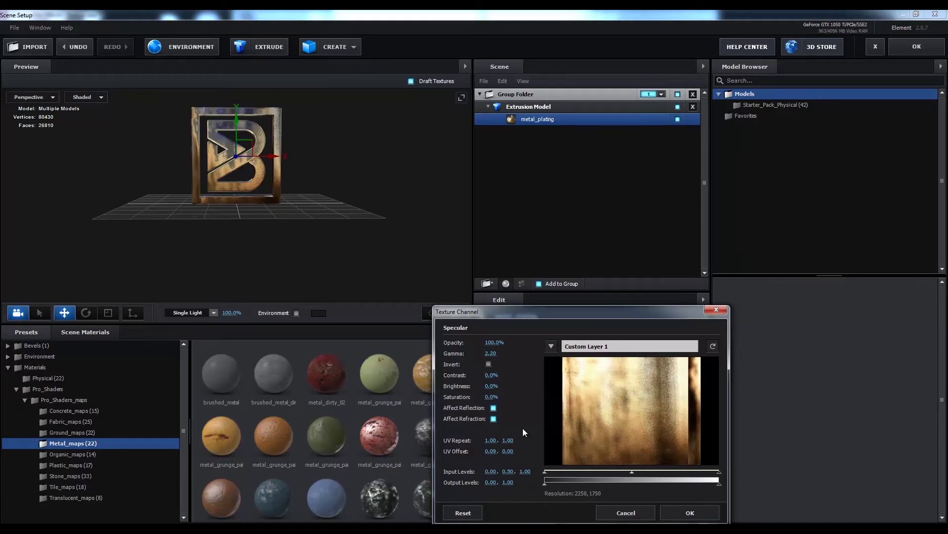
{"action": "left_click", "coordinate": [680, 515]}
Set the normal bump texture's horizontal UV offset to 0.09
{"action": "left_click", "coordinate": [569, 454]}
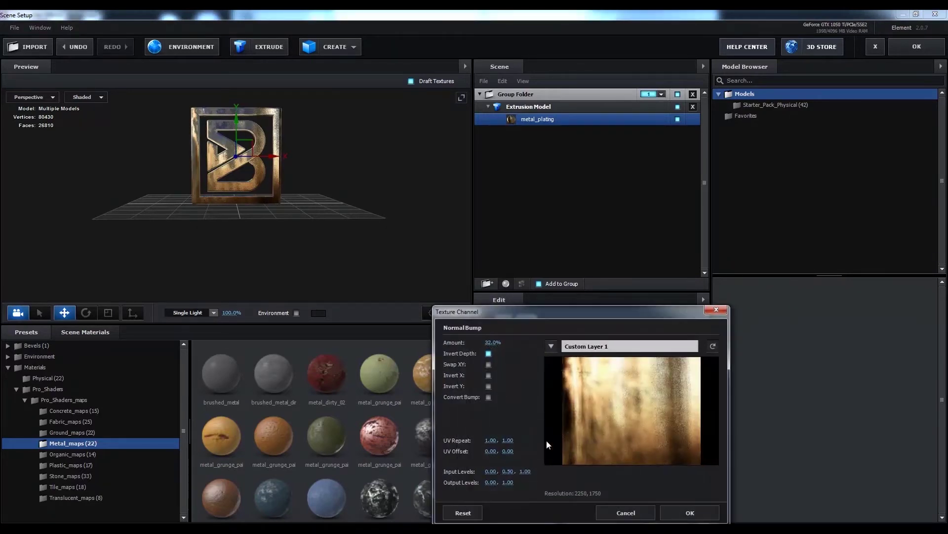
{"action": "left_click", "coordinate": [493, 451]}
{"action": "type", "text": "9"}
{"action": "key", "text": "Return"}
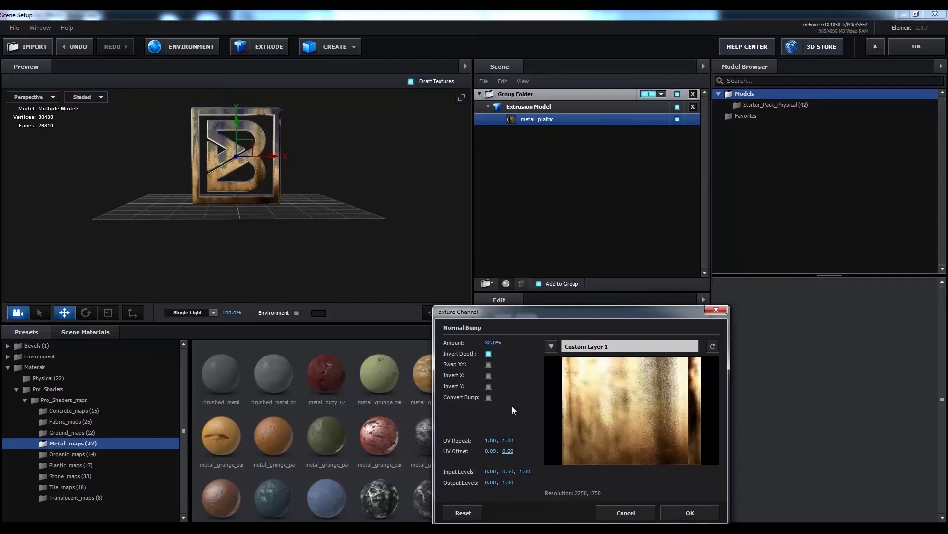
{"action": "left_click", "coordinate": [699, 513]}
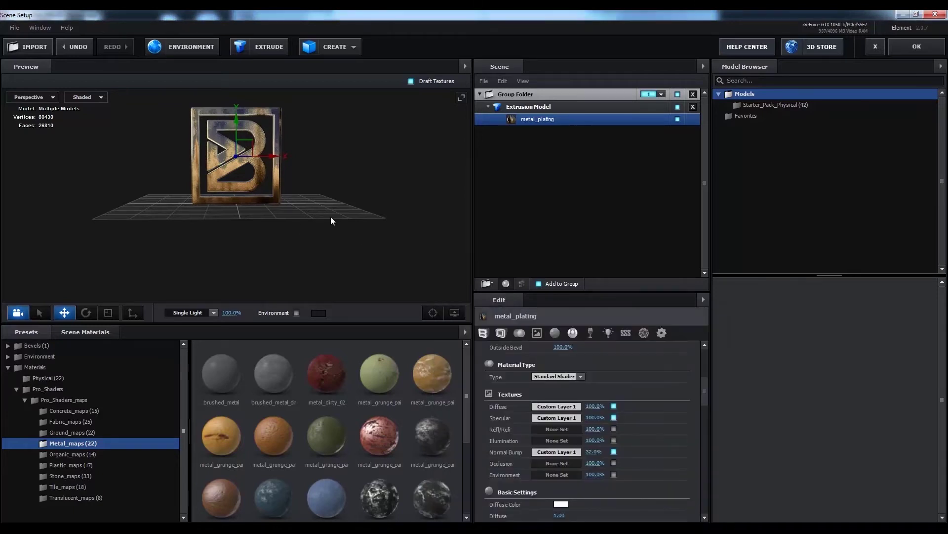
Raise the metal_plating material's refraction intensity to 183%, checking the logo from several angles
{"action": "left_click_drag", "start_coordinate": [333, 213], "coordinate": [272, 229]}
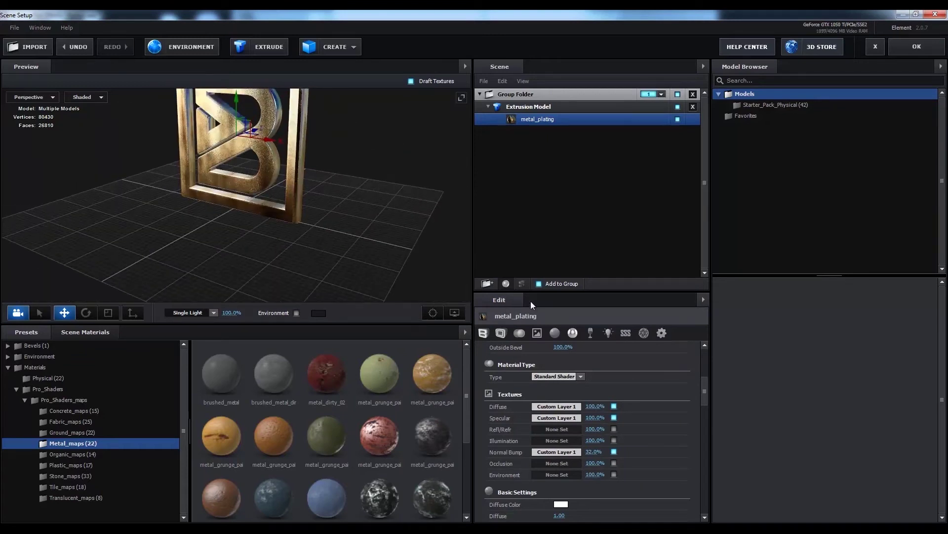
{"action": "left_click", "coordinate": [591, 334]}
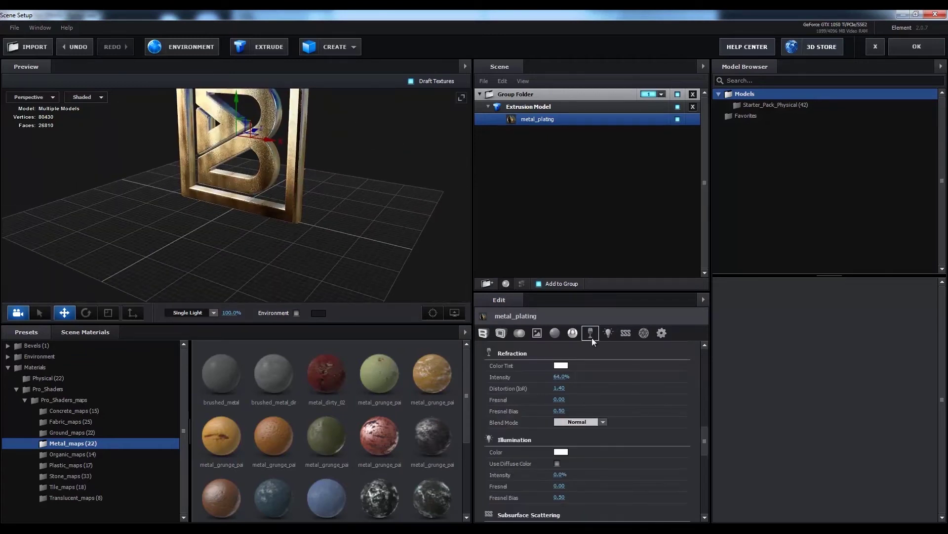
{"action": "mouse_move", "coordinate": [360, 242]}
{"action": "left_mouse_down"}
{"action": "mouse_move", "coordinate": [339, 247]}
{"action": "mouse_move", "coordinate": [348, 244]}
{"action": "left_mouse_up"}
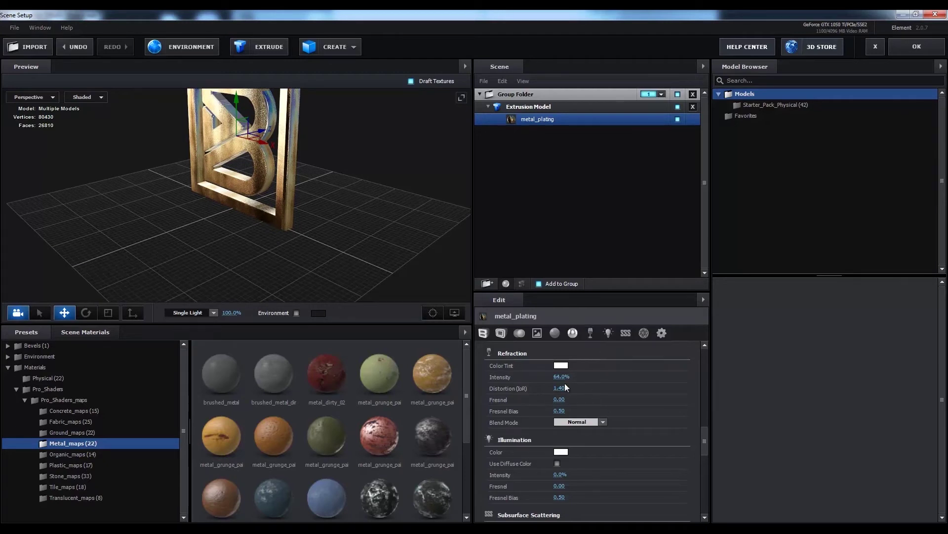
{"action": "mouse_move", "coordinate": [562, 377]}
{"action": "left_mouse_down"}
{"action": "mouse_move", "coordinate": [701, 390]}
{"action": "mouse_move", "coordinate": [616, 393]}
{"action": "mouse_move", "coordinate": [632, 396]}
{"action": "left_mouse_up"}
{"action": "left_click_drag", "start_coordinate": [335, 252], "coordinate": [325, 223]}
Set the metal_plating material's reflection intensity to 197% and apply the scene setup
{"action": "scroll", "coordinate": [583, 393], "scroll_direction": "up", "scroll_amount": 3}
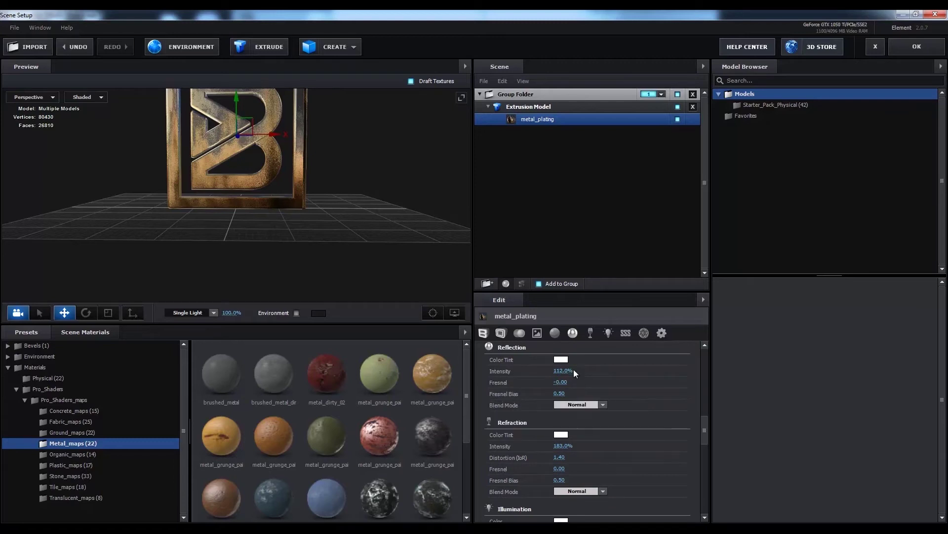
{"action": "left_click_drag", "start_coordinate": [563, 370], "coordinate": [608, 374]}
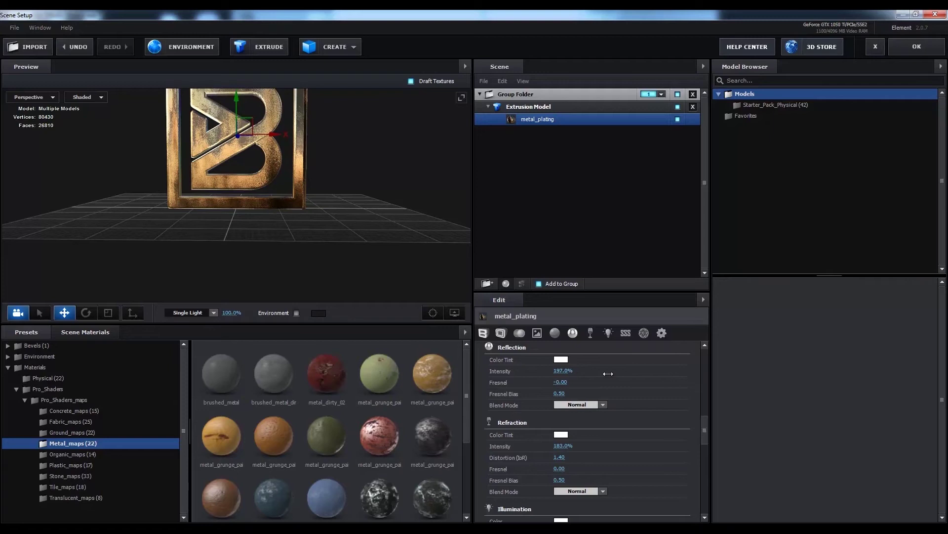
{"action": "left_click_drag", "start_coordinate": [309, 227], "coordinate": [470, 154]}
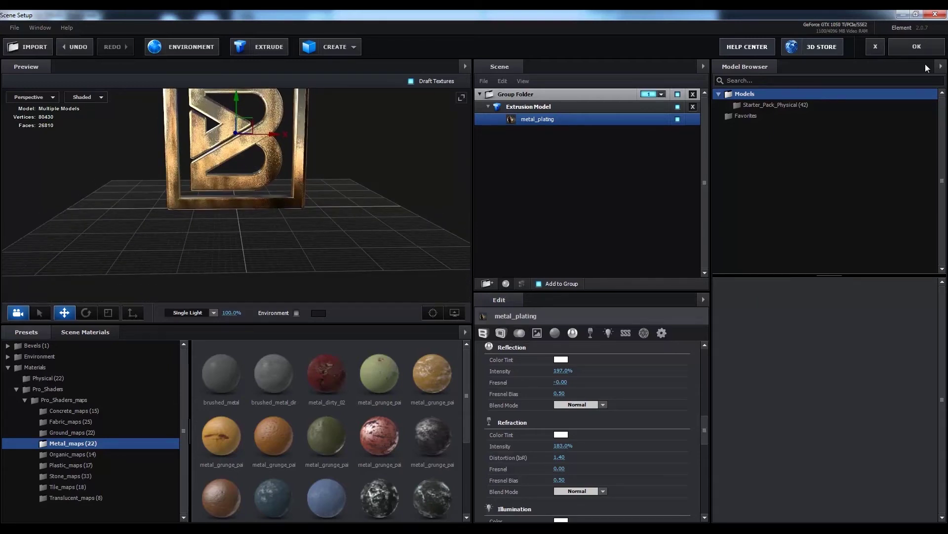
{"action": "left_click", "coordinate": [915, 52]}
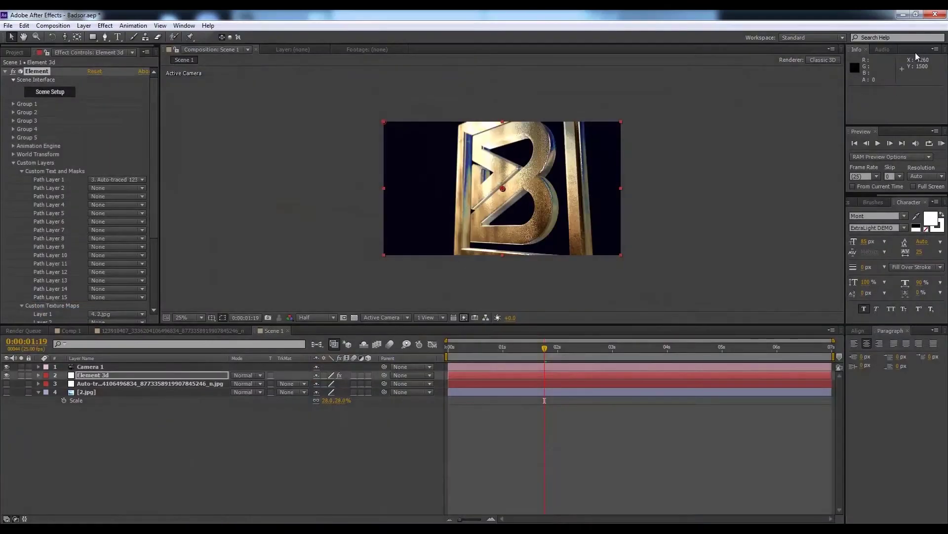
Switch the Scene 1 composition's preview resolution to Full
{"action": "key", "text": "period"}
{"action": "key", "text": "period"}
{"action": "key", "text": "comma"}
{"action": "left_click", "coordinate": [317, 317]}
{"action": "left_click", "coordinate": [318, 328]}
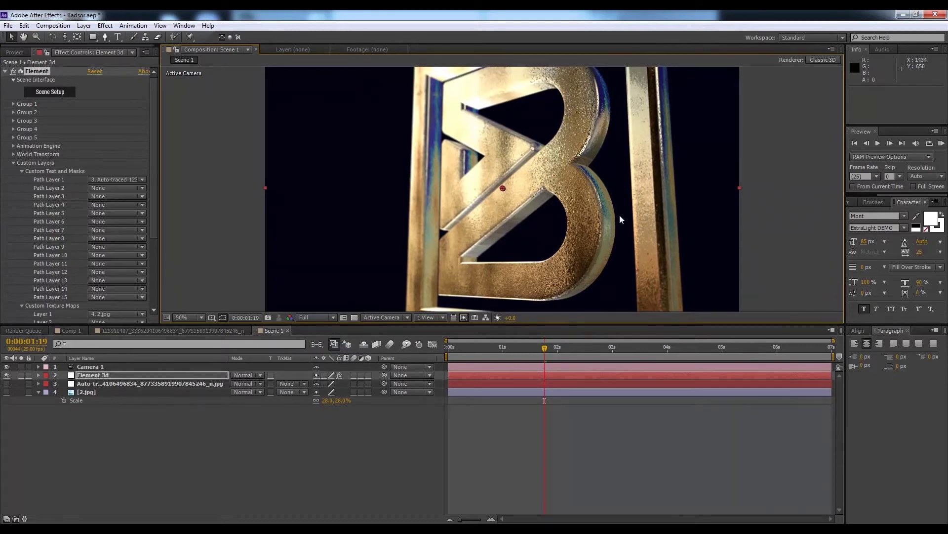
Examine the gold texture on the logo up close and preview the Scene 1 animation
{"action": "key", "text": "comma"}
{"action": "key", "text": "comma"}
{"action": "key", "text": "period"}
{"action": "key", "text": "period"}
{"action": "key", "text": "period"}
{"action": "key", "text": "period"}
{"action": "key", "text": "comma"}
{"action": "key", "text": "comma"}
{"action": "key", "text": "comma"}
{"action": "key", "text": "comma"}
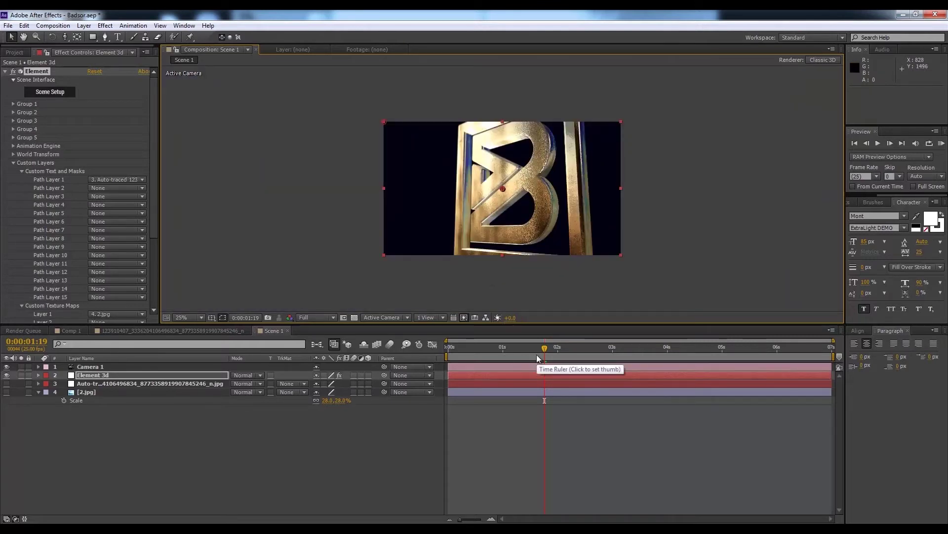
{"action": "key", "text": "KP_0"}
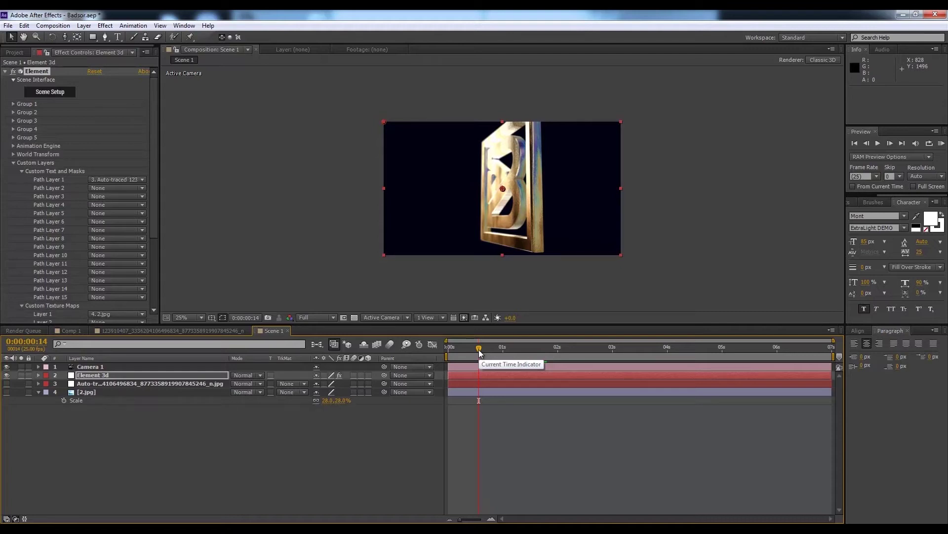
Duplicate the Scene 1 composition and open the copy, Scene 2
{"action": "left_click", "coordinate": [19, 53]}
{"action": "left_click", "coordinate": [48, 212]}
{"action": "left_click", "coordinate": [39, 179]}
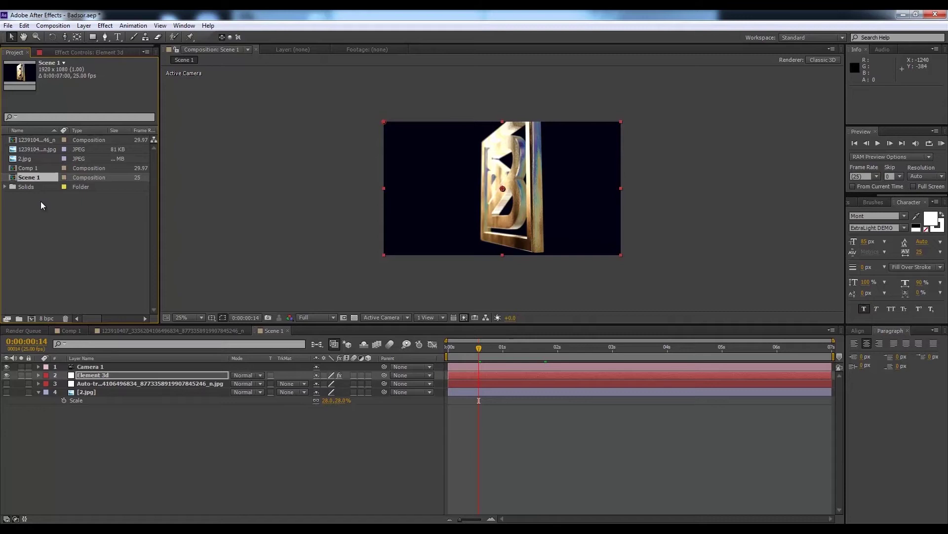
{"action": "key", "text": "ctrl+d"}
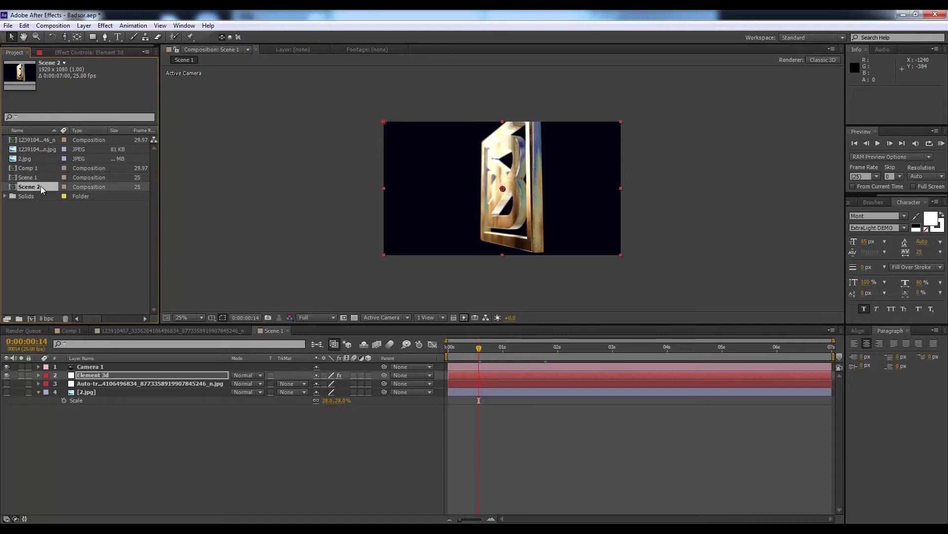
{"action": "double_click", "coordinate": [41, 190]}
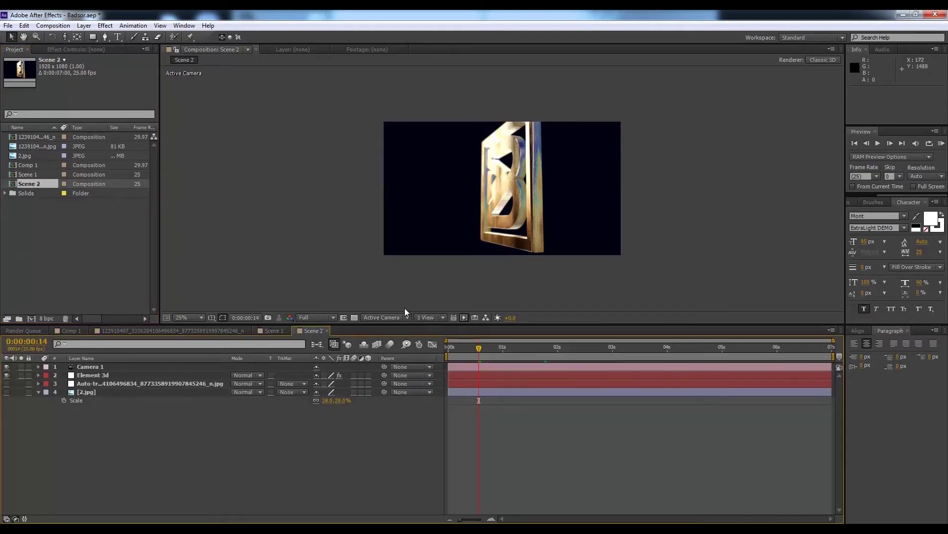
Delete the Camera 1 layer from the Scene 2 composition
{"action": "scroll", "coordinate": [478, 269], "scroll_direction": "up", "scroll_amount": 4}
{"action": "scroll", "coordinate": [478, 268], "scroll_direction": "down", "scroll_amount": 2}
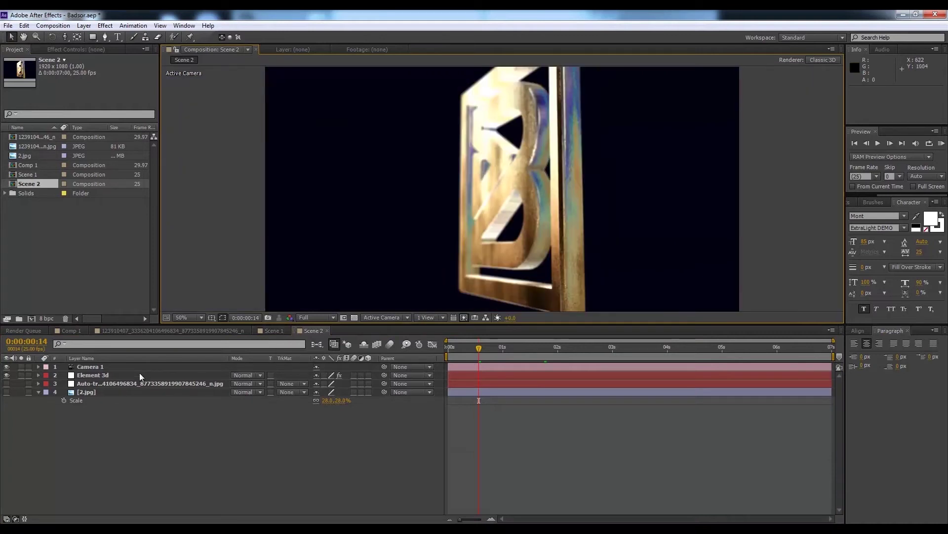
{"action": "left_click", "coordinate": [120, 367]}
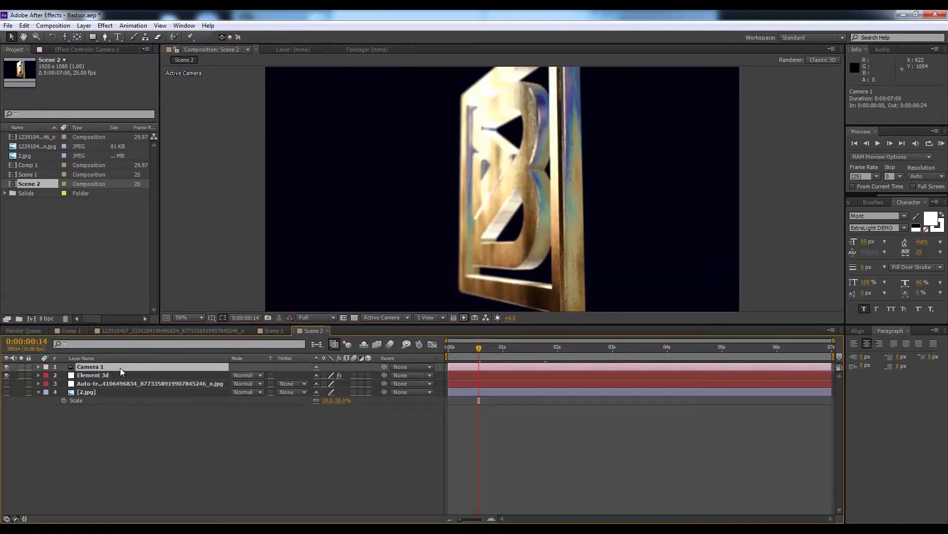
{"action": "key", "text": "Delete"}
{"action": "scroll", "coordinate": [491, 262], "scroll_direction": "down", "scroll_amount": 1}
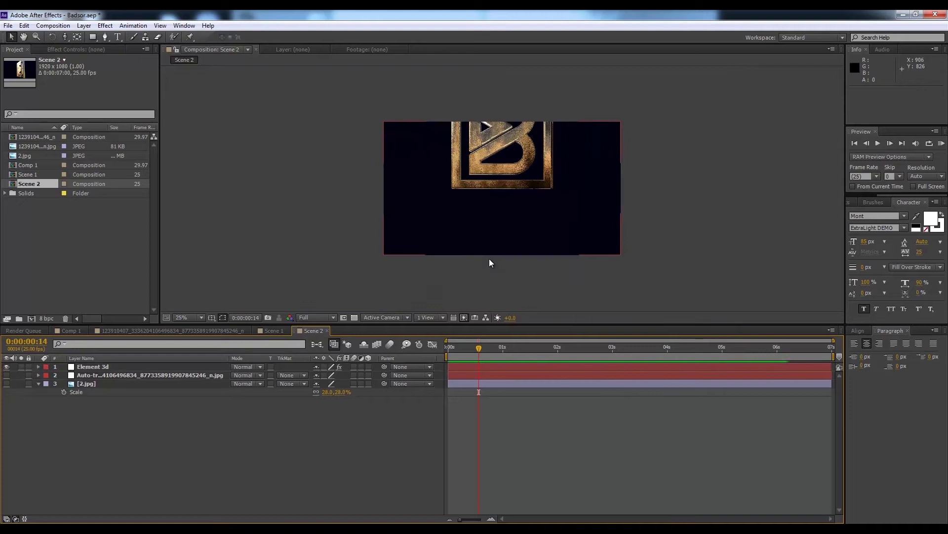
Add a new two-node camera with the 35mm preset and depth of field enabled to Scene 2
{"action": "left_click", "coordinate": [104, 26]}
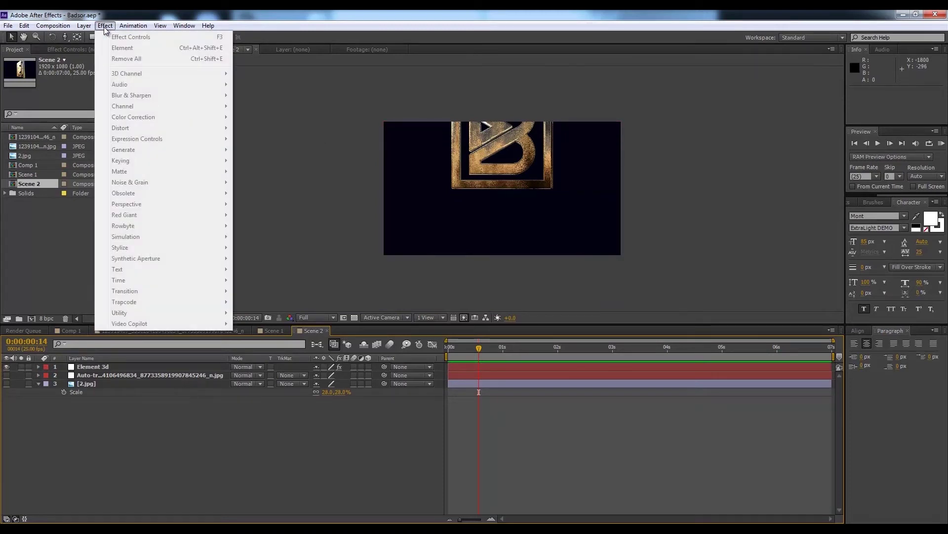
{"action": "mouse_move", "coordinate": [83, 25]}
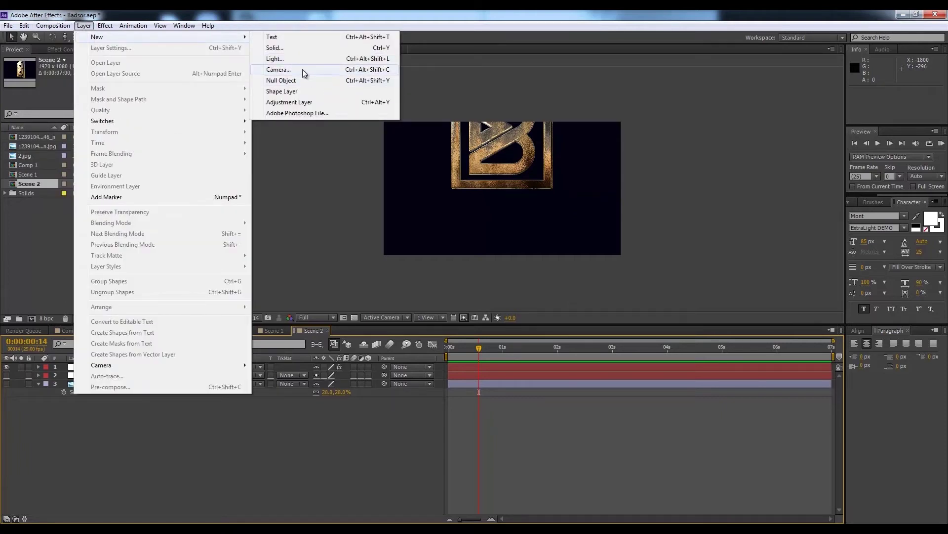
{"action": "left_click", "coordinate": [305, 73]}
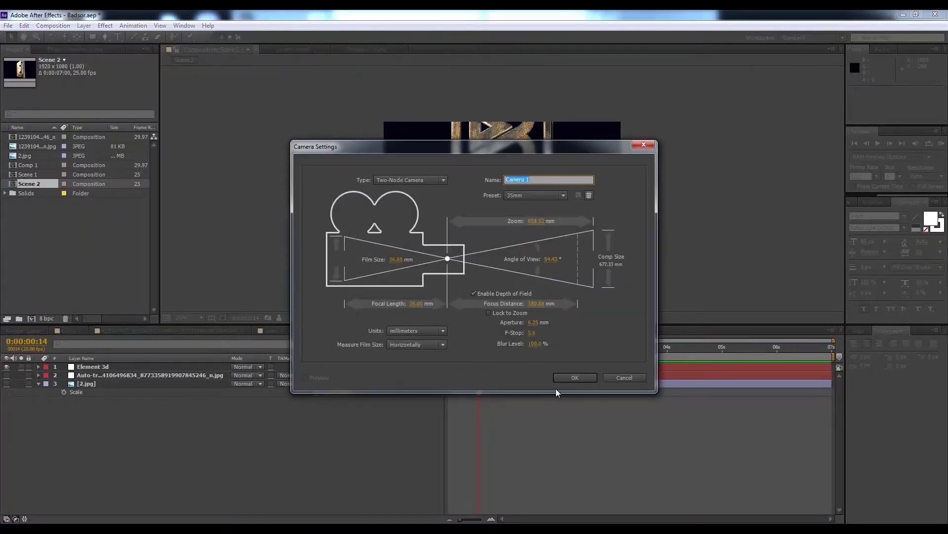
{"action": "left_click", "coordinate": [569, 377]}
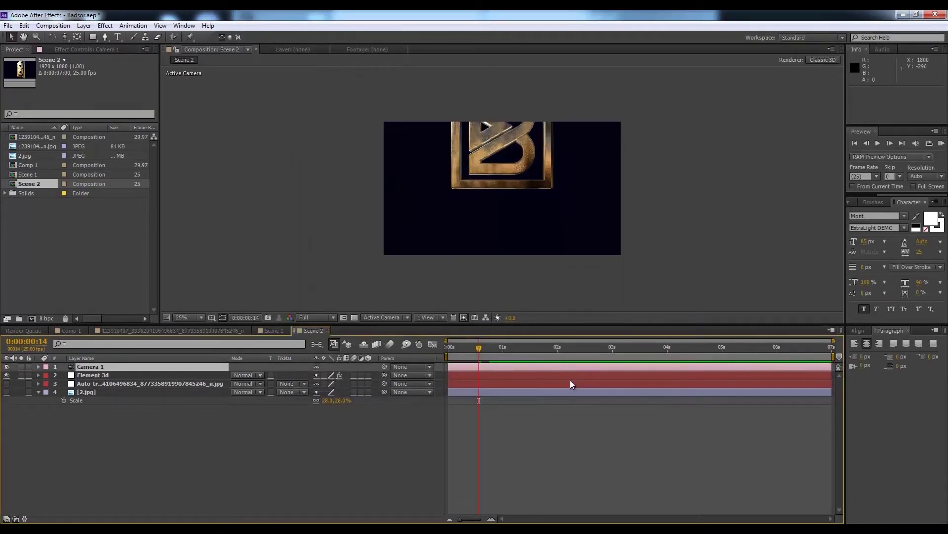
Examine the logo's surface up close in Scene 2 with the new camera
{"action": "key", "text": "period"}
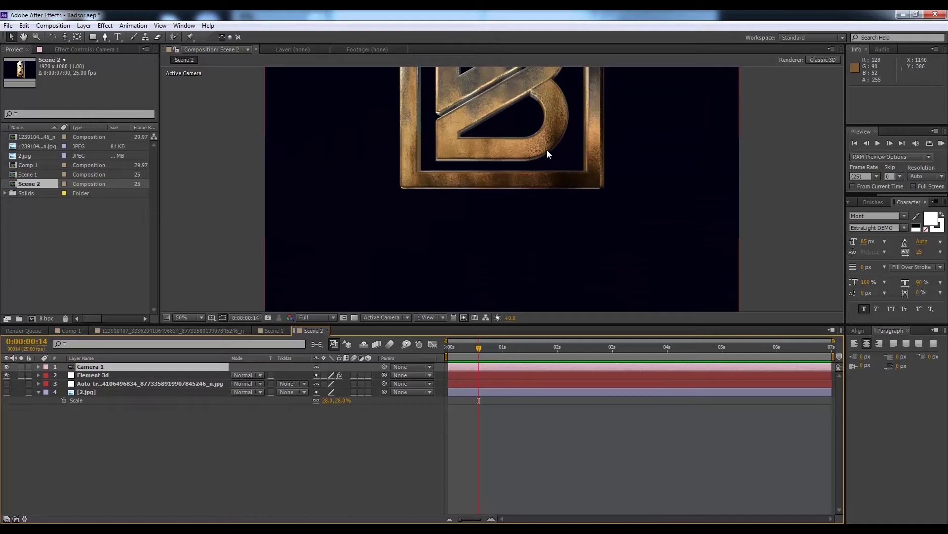
{"action": "key", "text": "comma"}
{"action": "key", "text": "comma"}
{"action": "key", "text": "comma"}
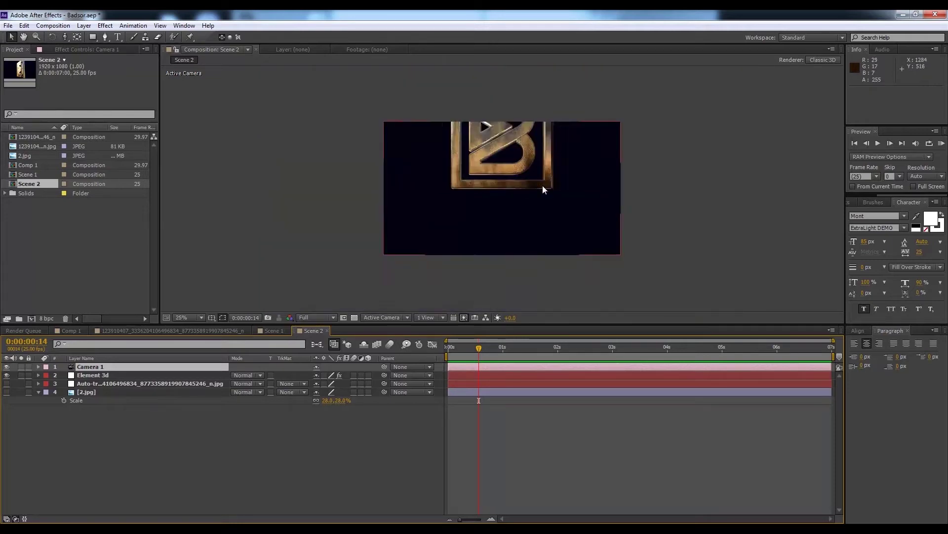
{"action": "key", "text": "period"}
{"action": "key", "text": "period"}
{"action": "key", "text": "comma"}
Add Point of Interest and Position keyframes to Camera 1 at 0:00:02:00
{"action": "left_click_drag", "start_coordinate": [479, 348], "coordinate": [560, 354]}
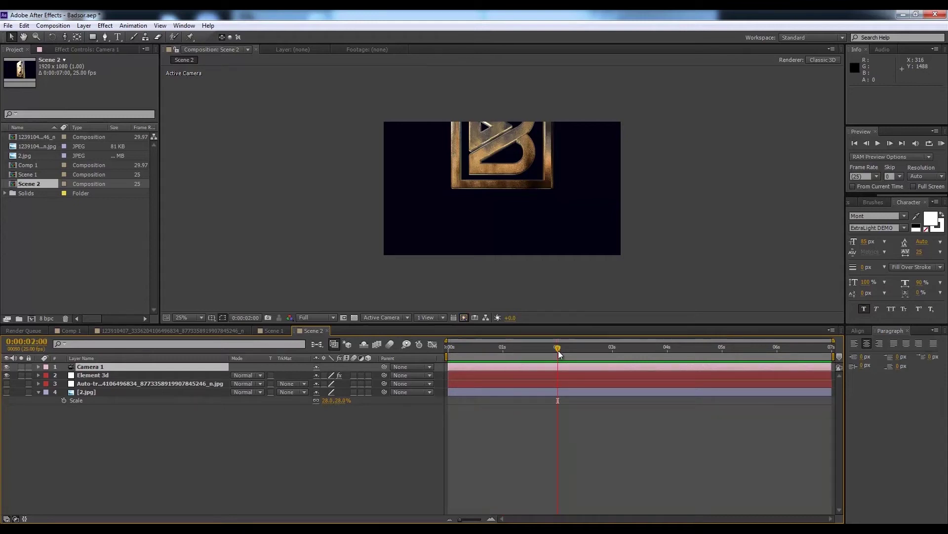
{"action": "left_click", "coordinate": [39, 367]}
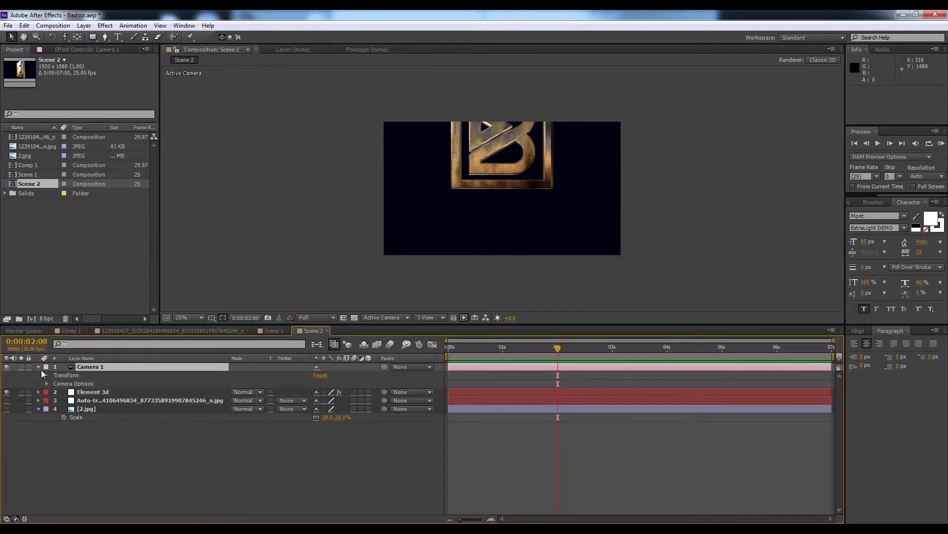
{"action": "left_click", "coordinate": [47, 375]}
{"action": "left_click", "coordinate": [63, 384]}
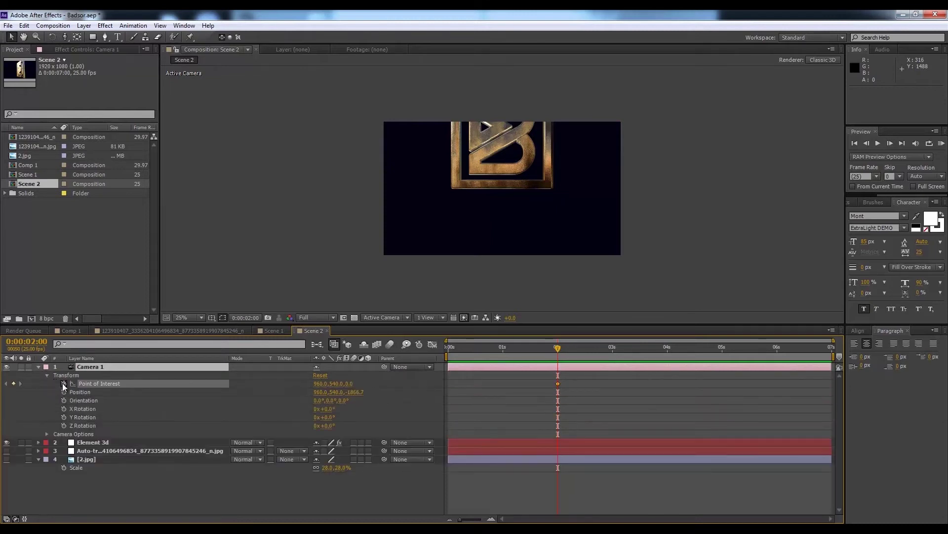
{"action": "left_click", "coordinate": [64, 392]}
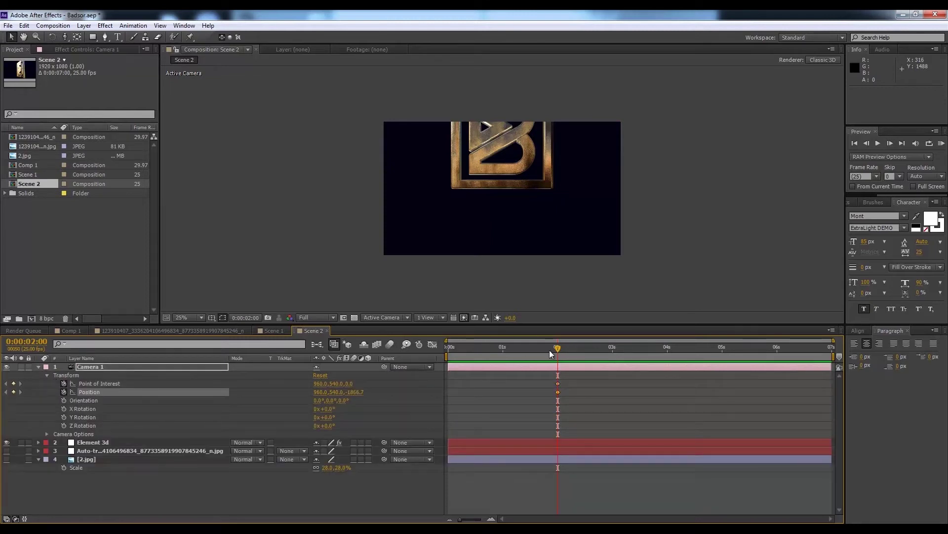
Move the camera's Point of Interest and Position keyframes to 0:00:00:00
{"action": "left_click_drag", "start_coordinate": [568, 382], "coordinate": [451, 392]}
{"action": "left_click_drag", "start_coordinate": [457, 349], "coordinate": [430, 355]}
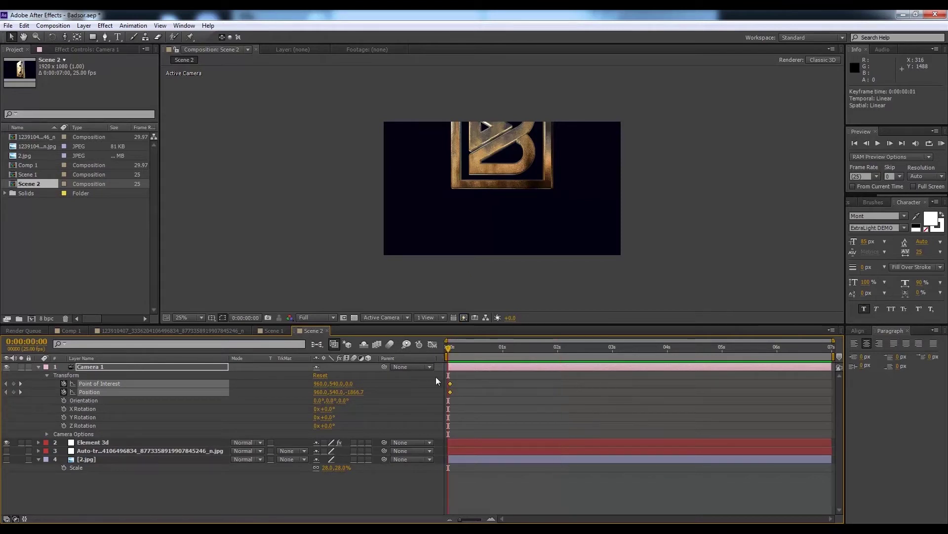
{"action": "left_click_drag", "start_coordinate": [451, 389], "coordinate": [448, 390]}
At 0:00:02:00, pull the camera back to a Z position of about -2162.7 and set the preview resolution to Third
{"action": "left_click", "coordinate": [557, 349]}
{"action": "key", "text": "c"}
{"action": "left_click_drag", "start_coordinate": [503, 186], "coordinate": [501, 204]}
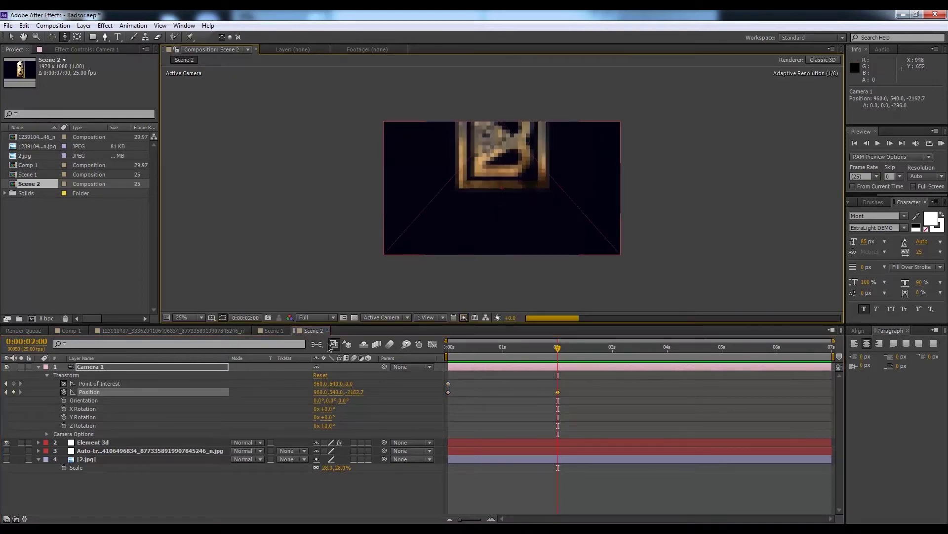
{"action": "left_click", "coordinate": [333, 318]}
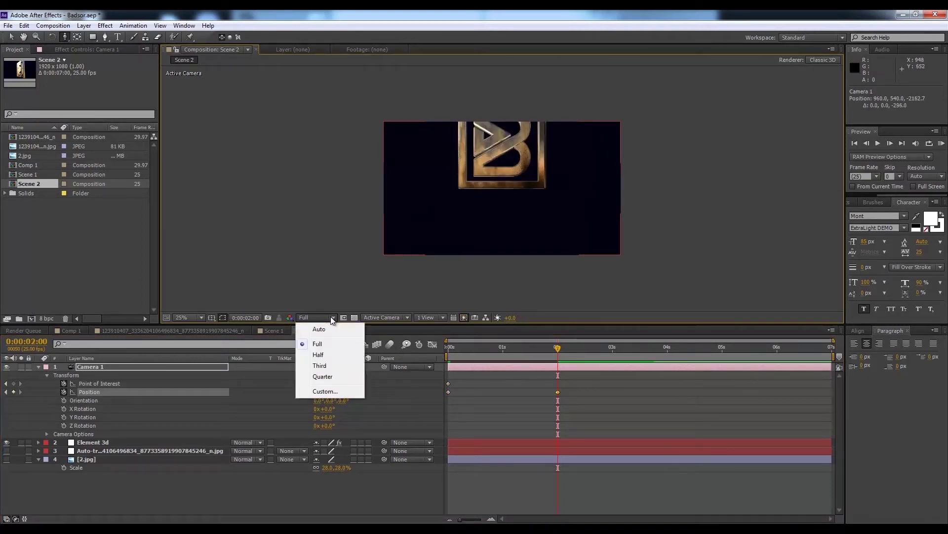
{"action": "left_click", "coordinate": [339, 368]}
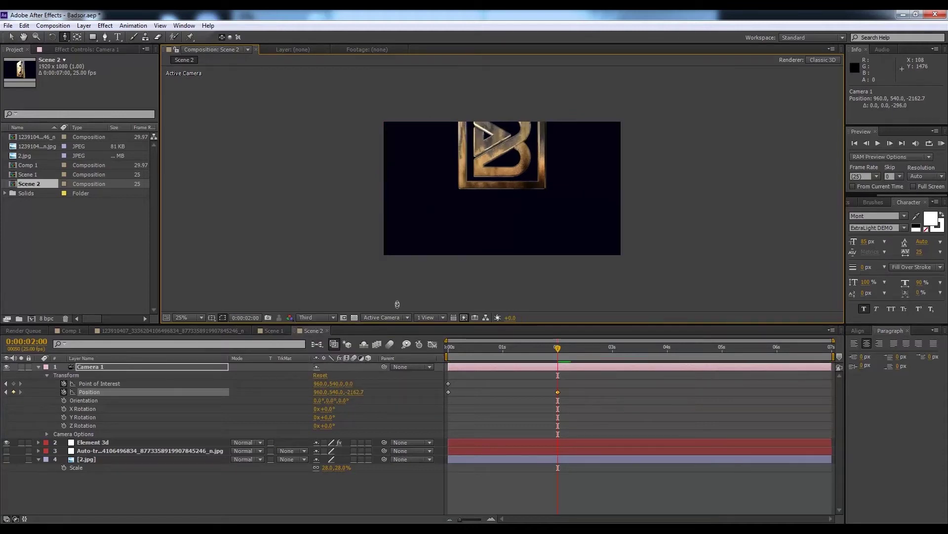
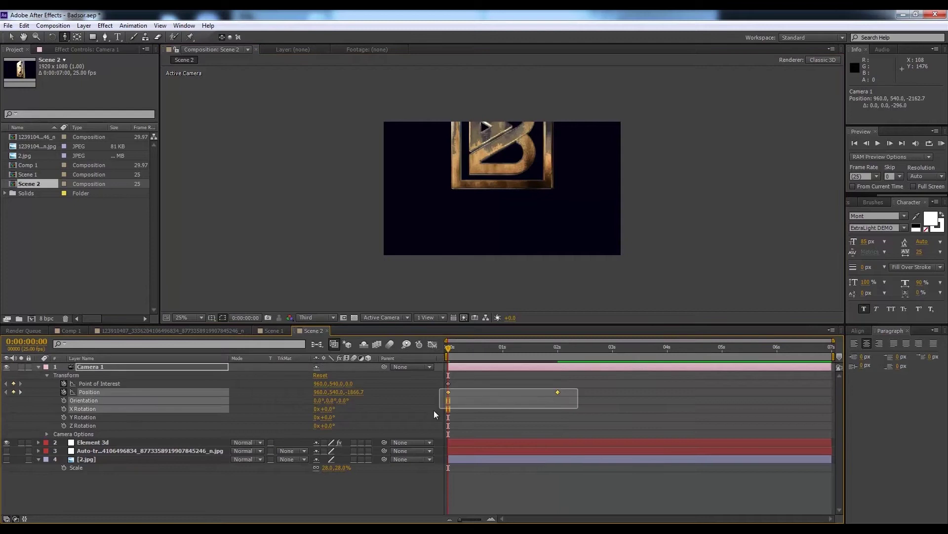
Apply Easy Ease to all the camera's Point of Interest and Position keyframes and preview the move
{"action": "left_click_drag", "start_coordinate": [579, 379], "coordinate": [453, 394]}
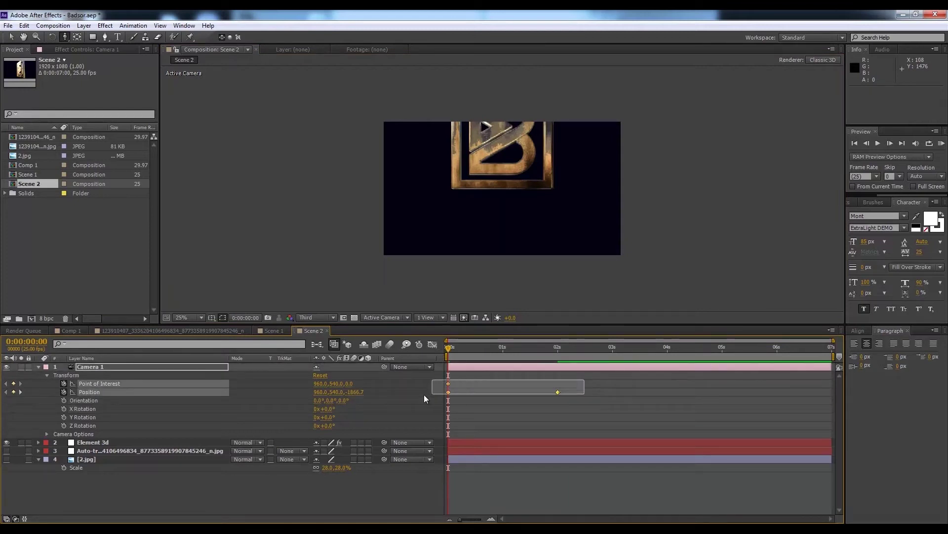
{"action": "right_click", "coordinate": [559, 393]}
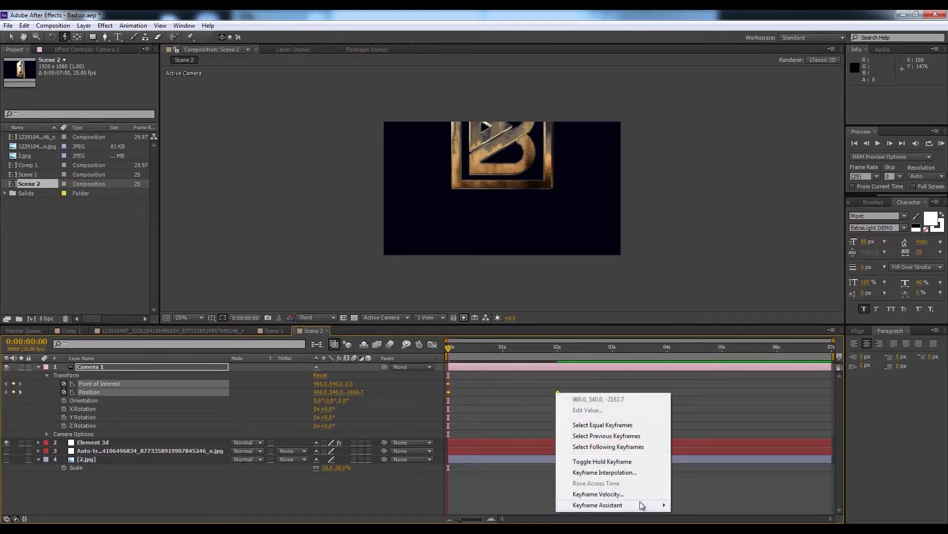
{"action": "mouse_move", "coordinate": [641, 505]}
{"action": "left_click", "coordinate": [705, 446]}
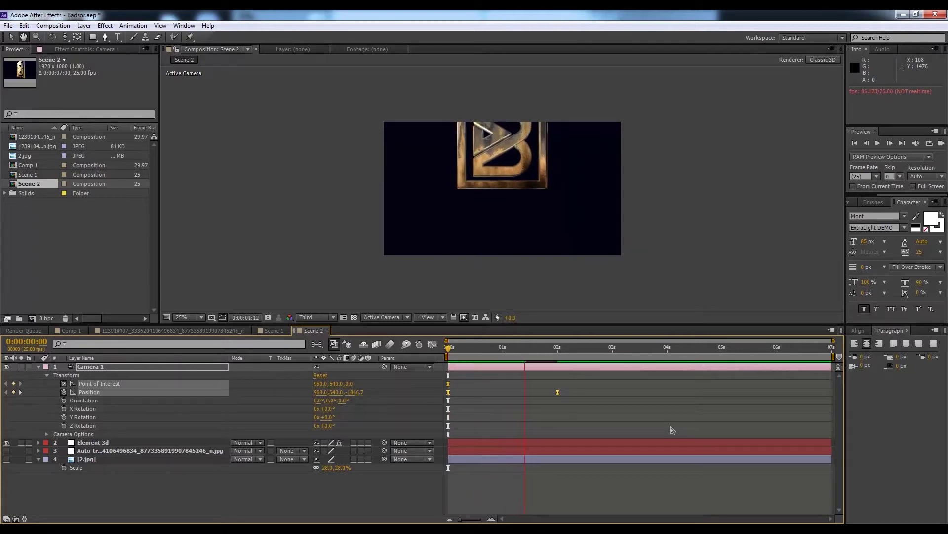
{"action": "key", "text": "space"}
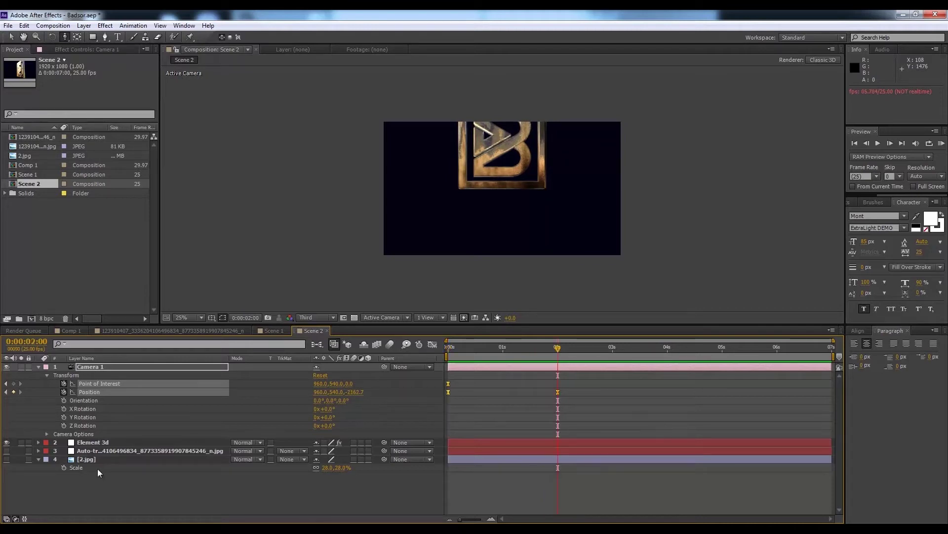
Show the World Transform and World Rotation settings of the Element effect on the Element 3d layer
{"action": "left_click", "coordinate": [101, 444]}
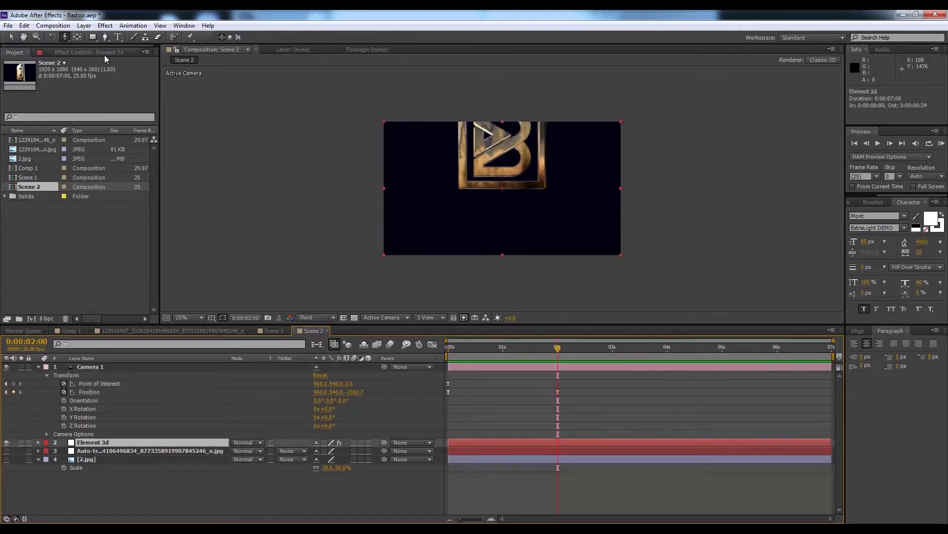
{"action": "left_click", "coordinate": [105, 53]}
{"action": "left_click", "coordinate": [13, 163]}
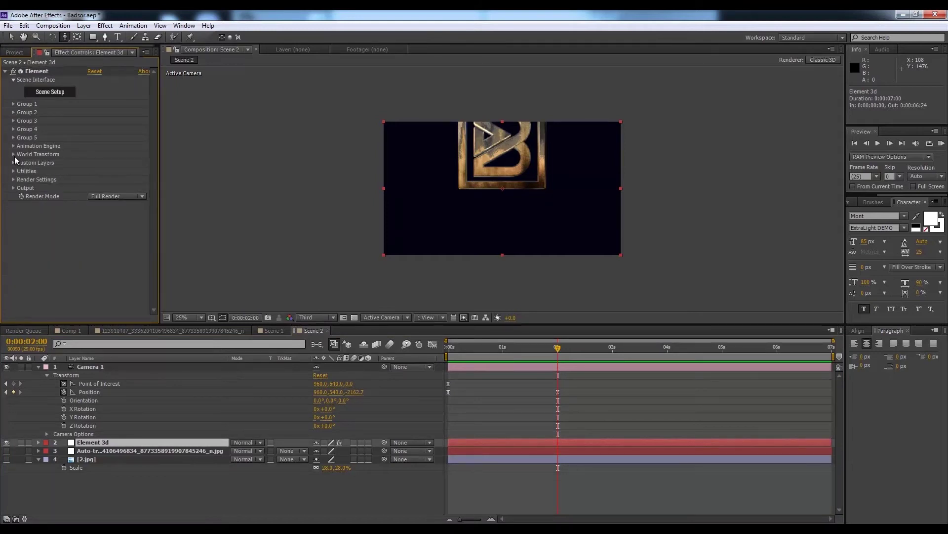
{"action": "left_click", "coordinate": [13, 155]}
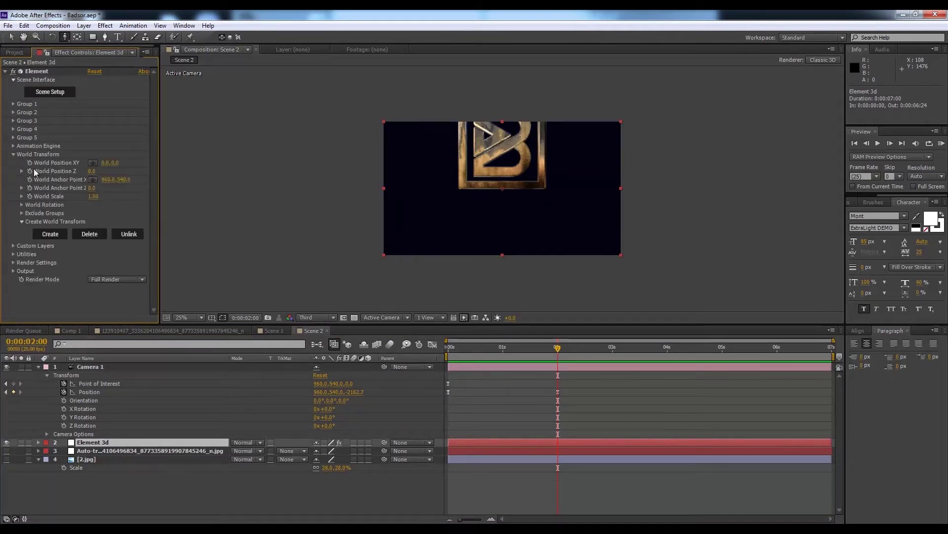
{"action": "left_click", "coordinate": [21, 204]}
Try rotating the logo with X and Y Rotation World, undoing each change
{"action": "left_click_drag", "start_coordinate": [99, 219], "coordinate": [129, 216]}
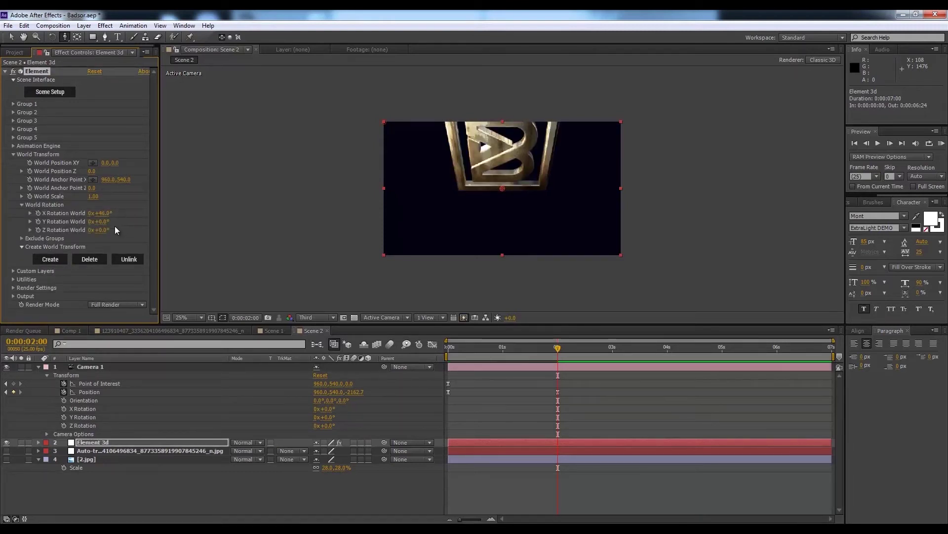
{"action": "key", "text": "ctrl+z"}
{"action": "left_click_drag", "start_coordinate": [104, 222], "coordinate": [125, 221]}
{"action": "key", "text": "ctrl+z"}
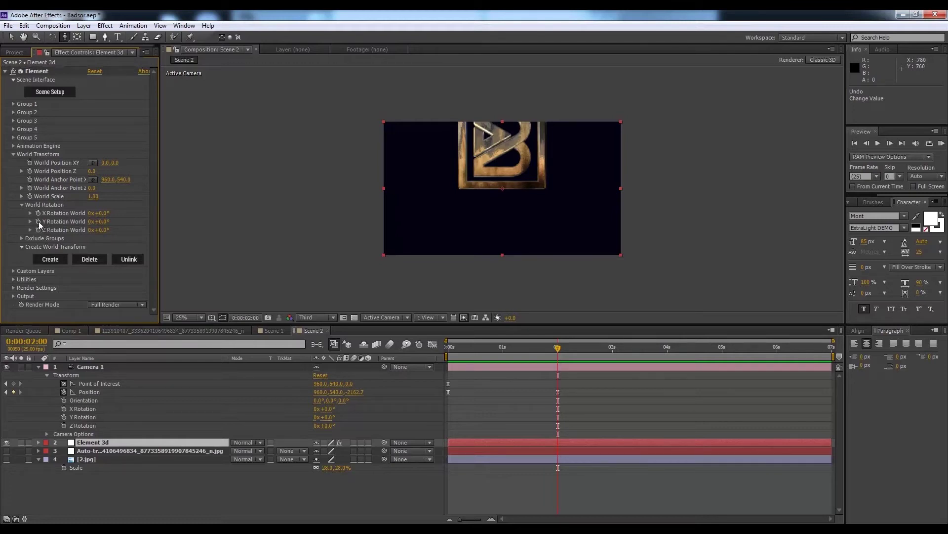
Keyframe the Element 3d layer's Y Rotation World at 0:00:02:00 and set it to about -114° at 0:00:00:00
{"action": "left_click", "coordinate": [39, 222]}
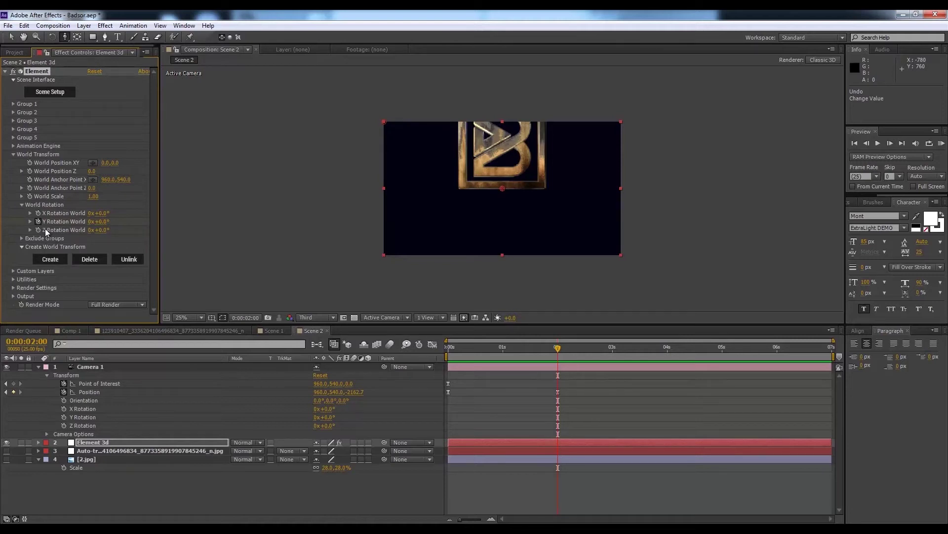
{"action": "left_click", "coordinate": [114, 440]}
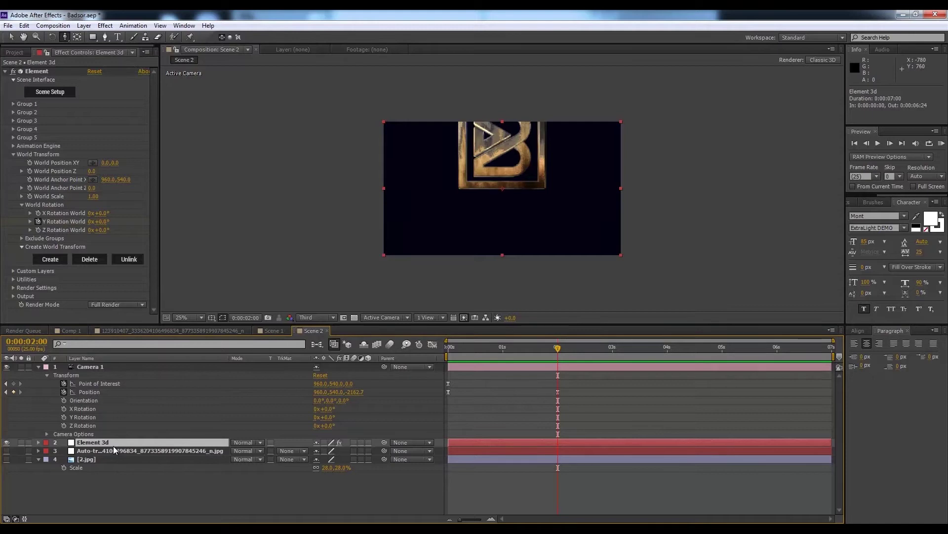
{"action": "key", "text": "u"}
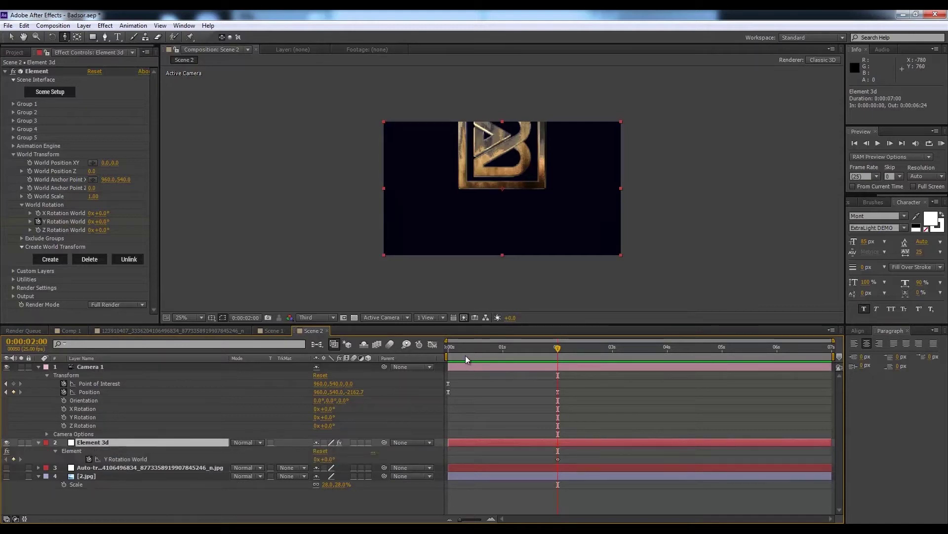
{"action": "key", "text": "Home"}
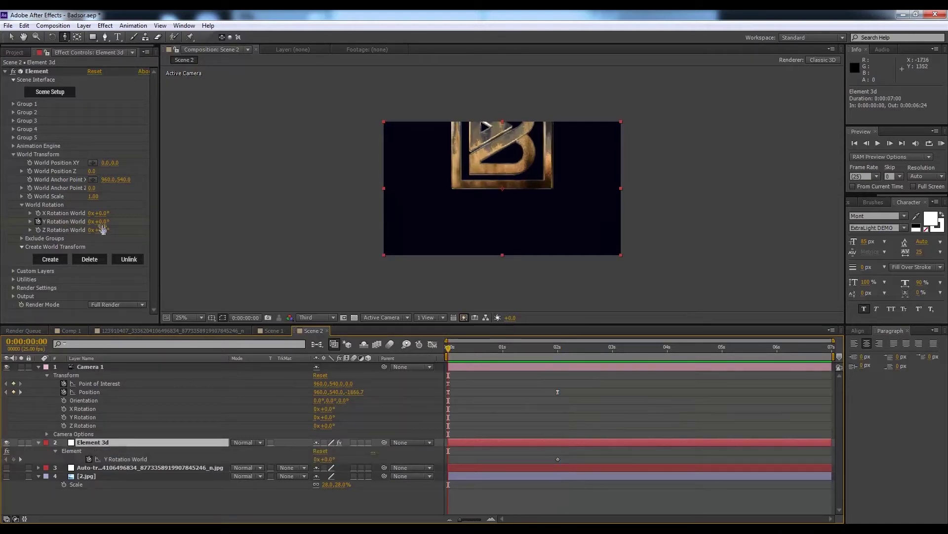
{"action": "left_click_drag", "start_coordinate": [101, 222], "coordinate": [48, 224]}
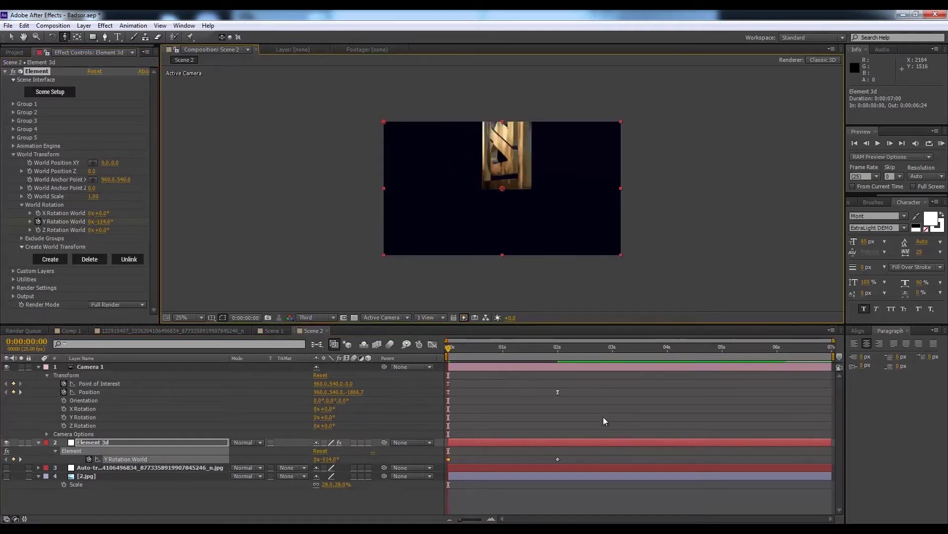
Apply Easy Ease to both Y Rotation World keyframes and preview the logo's rotation from the start
{"action": "left_click_drag", "start_coordinate": [573, 456], "coordinate": [409, 463]}
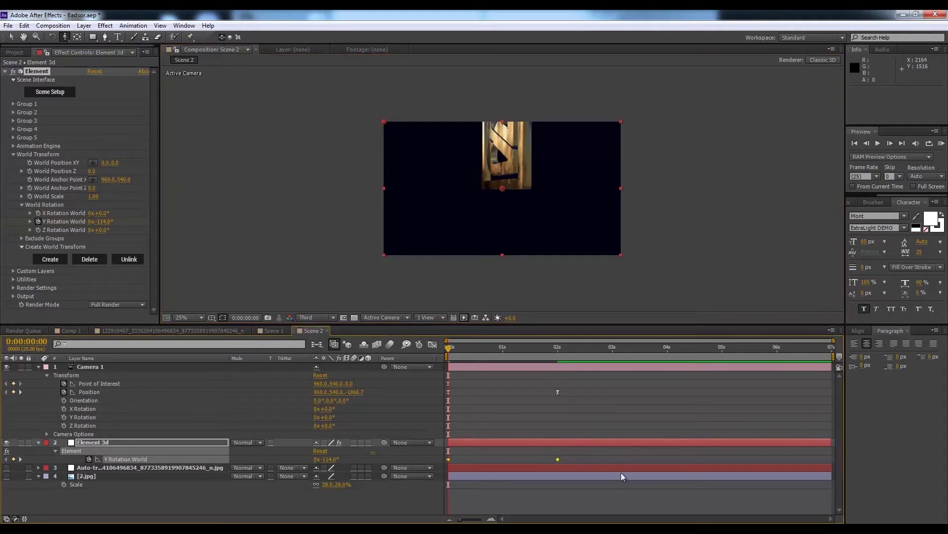
{"action": "right_click", "coordinate": [557, 459]}
{"action": "mouse_move", "coordinate": [604, 454]}
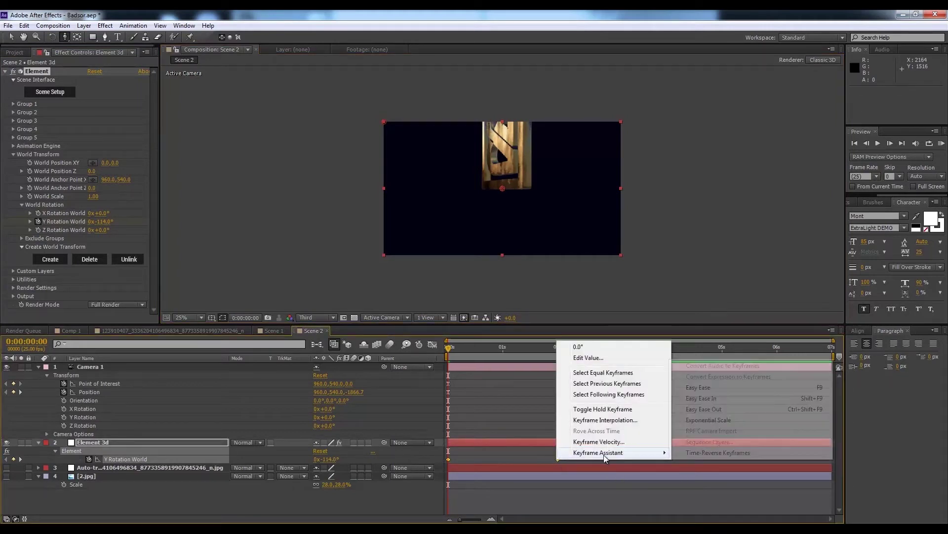
{"action": "left_click", "coordinate": [713, 388]}
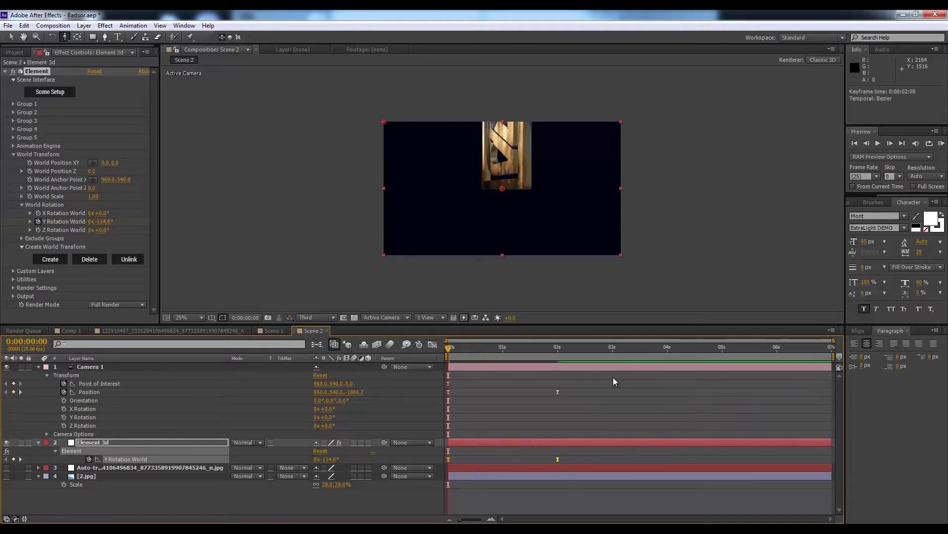
{"action": "left_click_drag", "start_coordinate": [456, 353], "coordinate": [410, 346]}
{"action": "key", "text": "h"}
{"action": "key", "text": "space"}
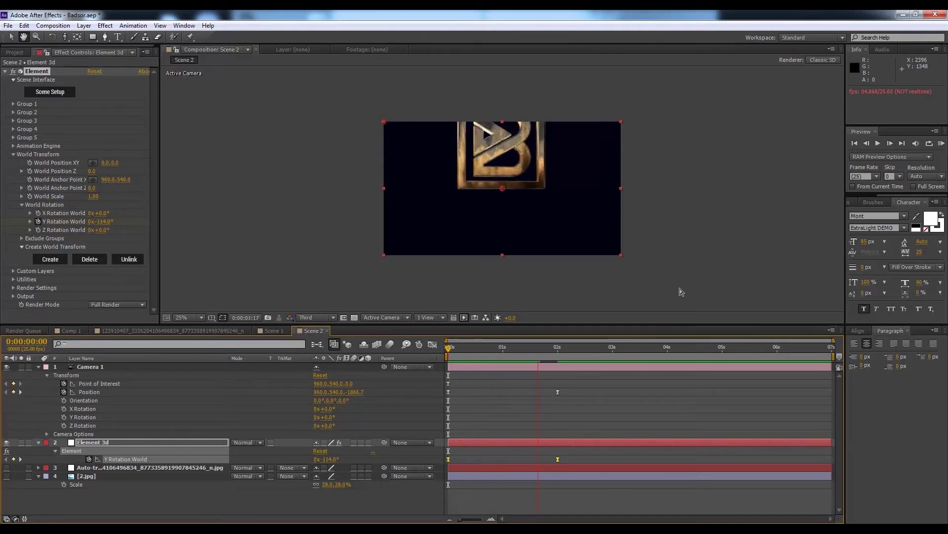
{"action": "key", "text": "c"}
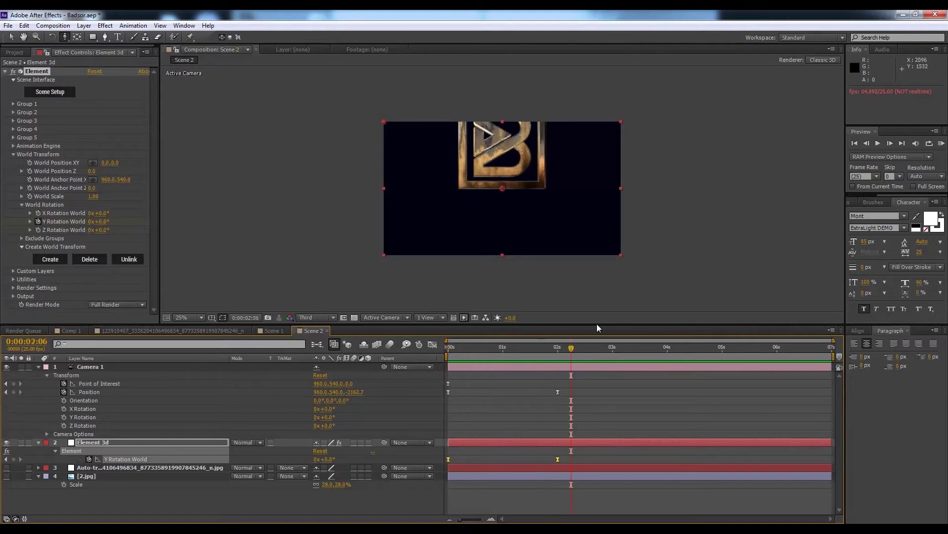
{"action": "left_click_drag", "start_coordinate": [508, 350], "coordinate": [441, 362]}
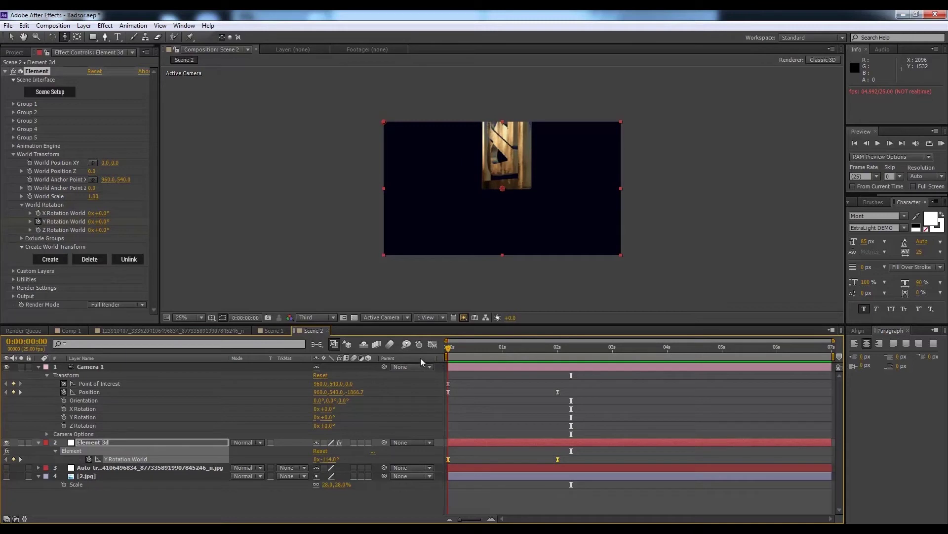
Keyframe Element's World Position XY at 0:00:00:00 and set its Y value to 158 at 0:00:02:00
{"action": "left_click", "coordinate": [119, 443]}
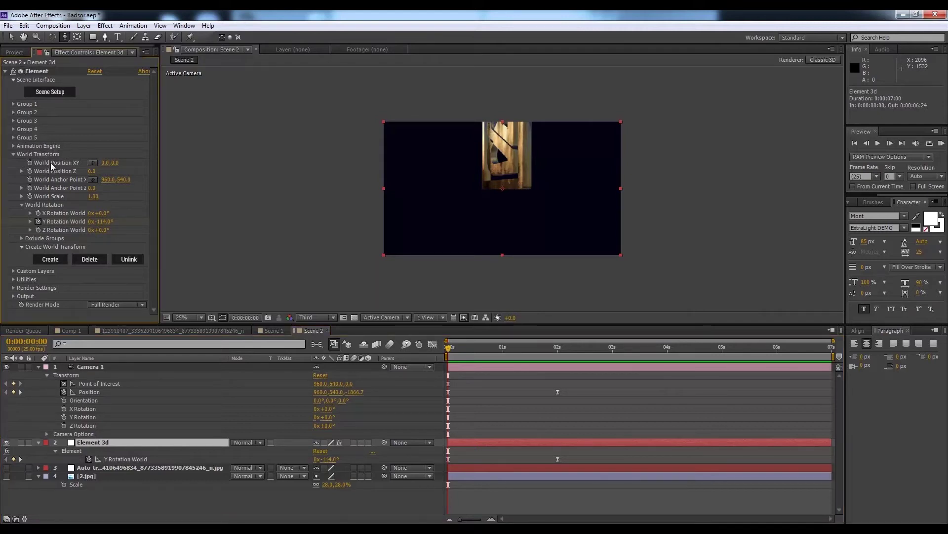
{"action": "left_click_drag", "start_coordinate": [107, 163], "coordinate": [90, 169]}
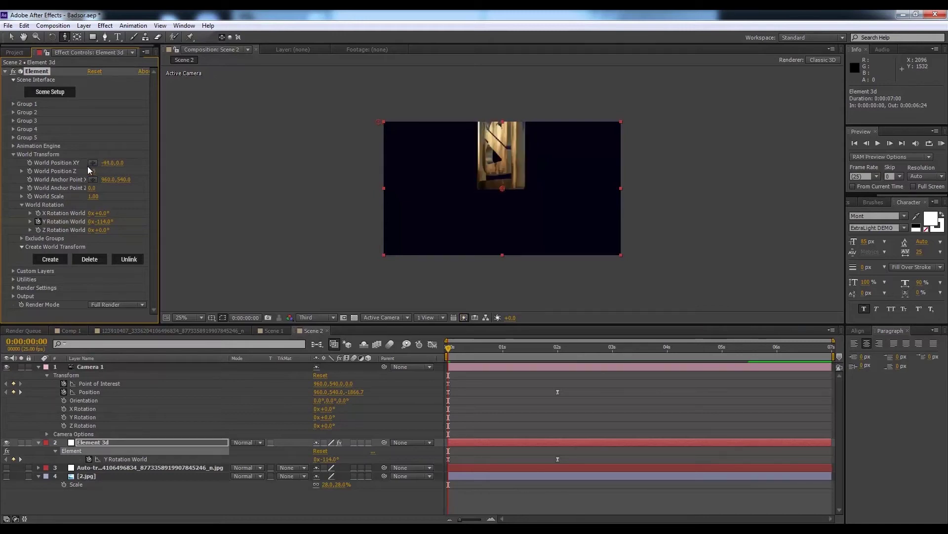
{"action": "key", "text": "ctrl+z"}
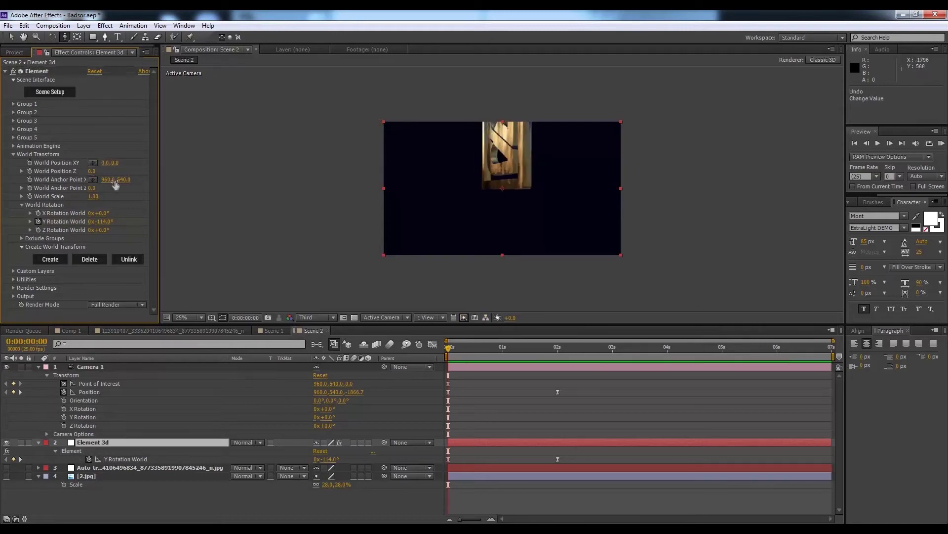
{"action": "left_click", "coordinate": [30, 164]}
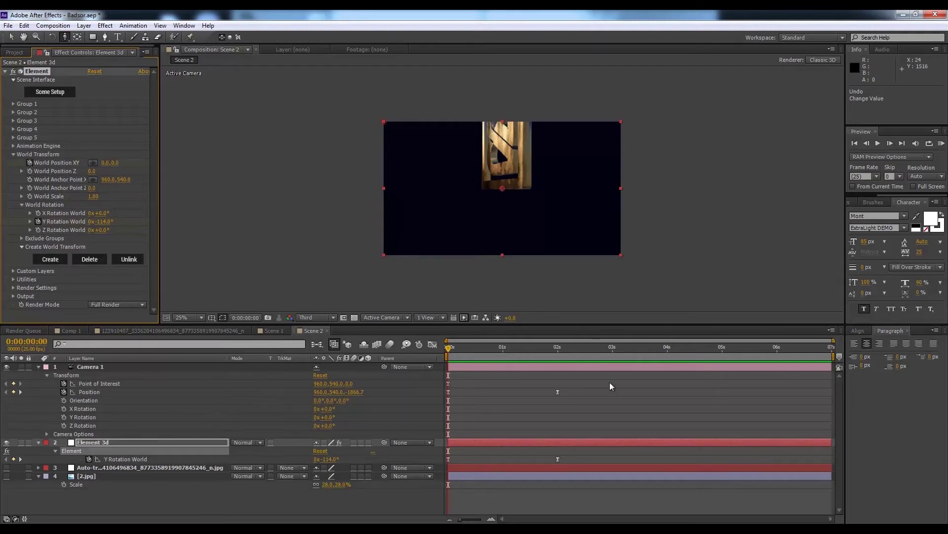
{"action": "left_click_drag", "start_coordinate": [522, 352], "coordinate": [557, 348]}
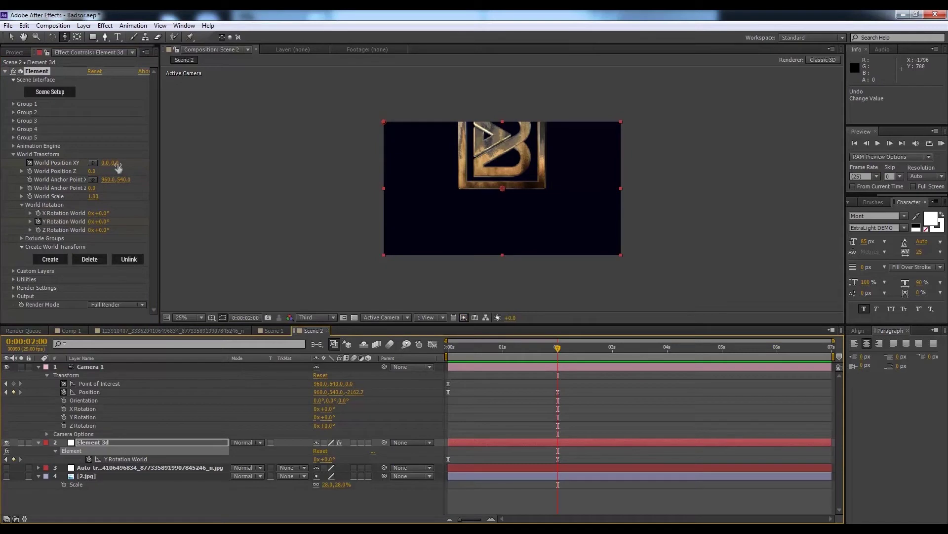
{"action": "left_click_drag", "start_coordinate": [117, 163], "coordinate": [230, 157]}
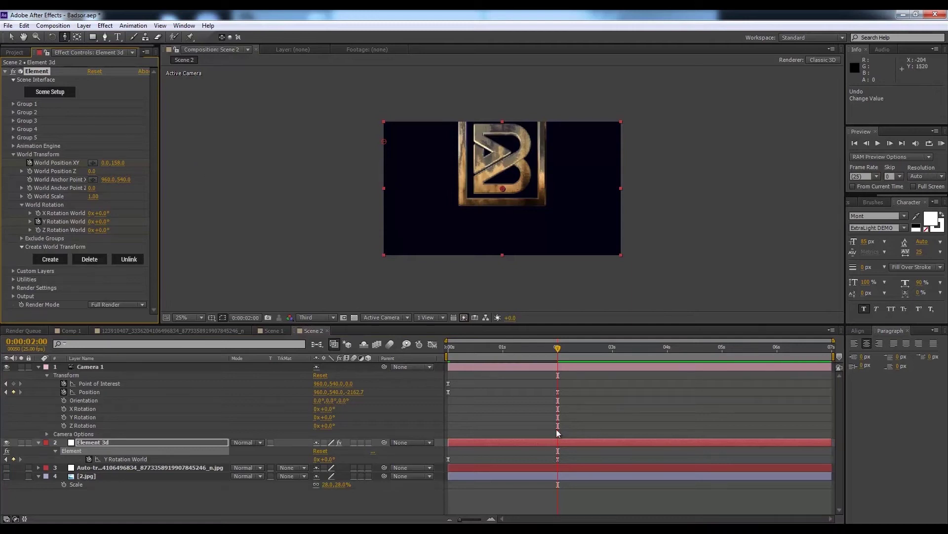
Play back the Scene 2 animation several times, including enlarged, to examine the logo's rotation and vertical movement
{"action": "left_click_drag", "start_coordinate": [464, 349], "coordinate": [421, 360]}
{"action": "key", "text": "space"}
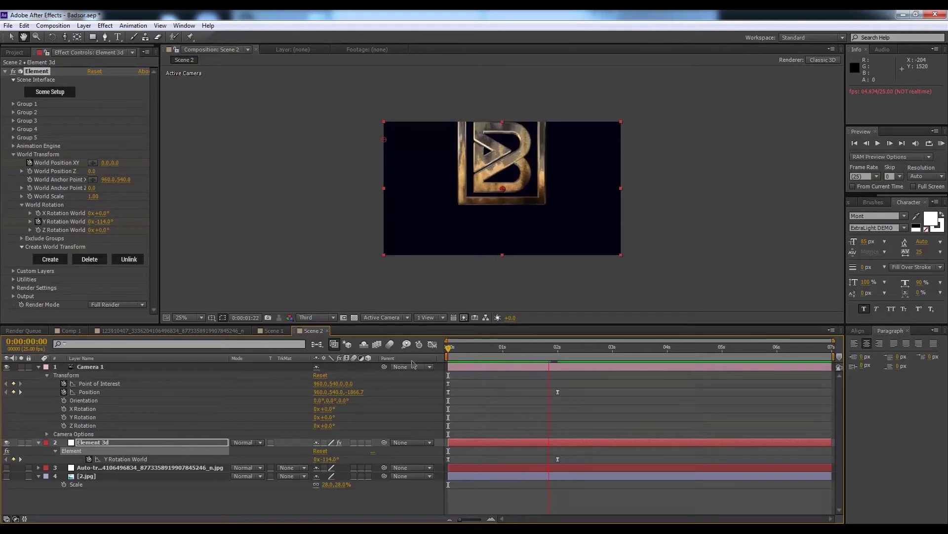
{"action": "key", "text": "space"}
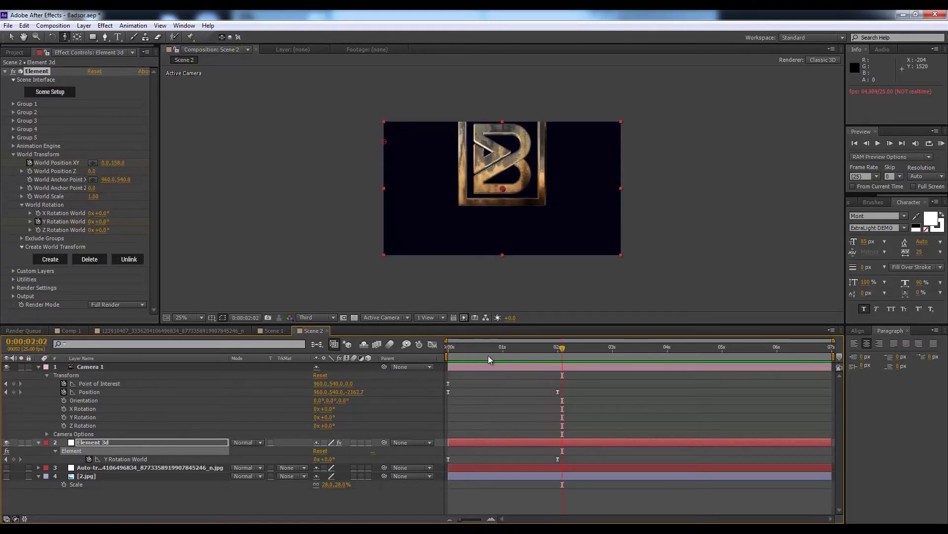
{"action": "key", "text": "space"}
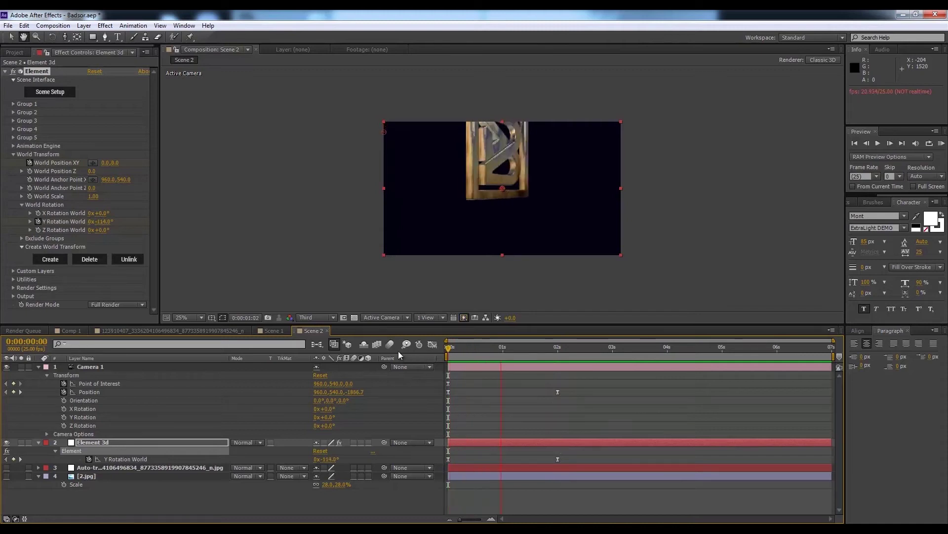
{"action": "key", "text": "space"}
{"action": "key", "text": "space"}
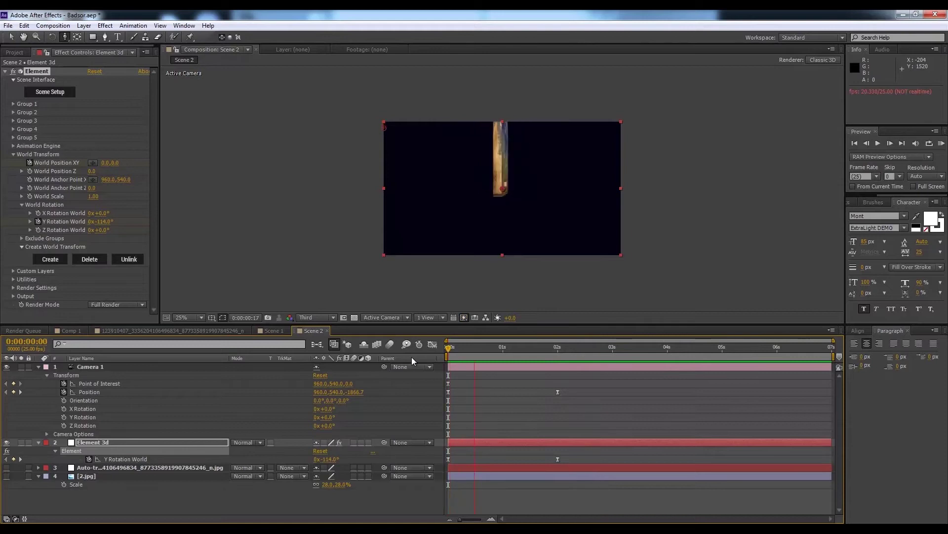
{"action": "key", "text": "space"}
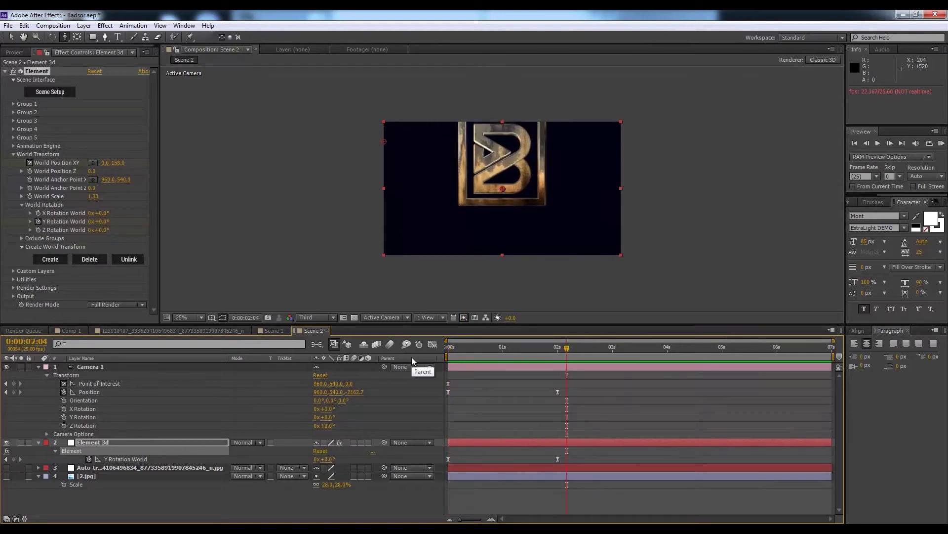
{"action": "left_click", "coordinate": [312, 320]}
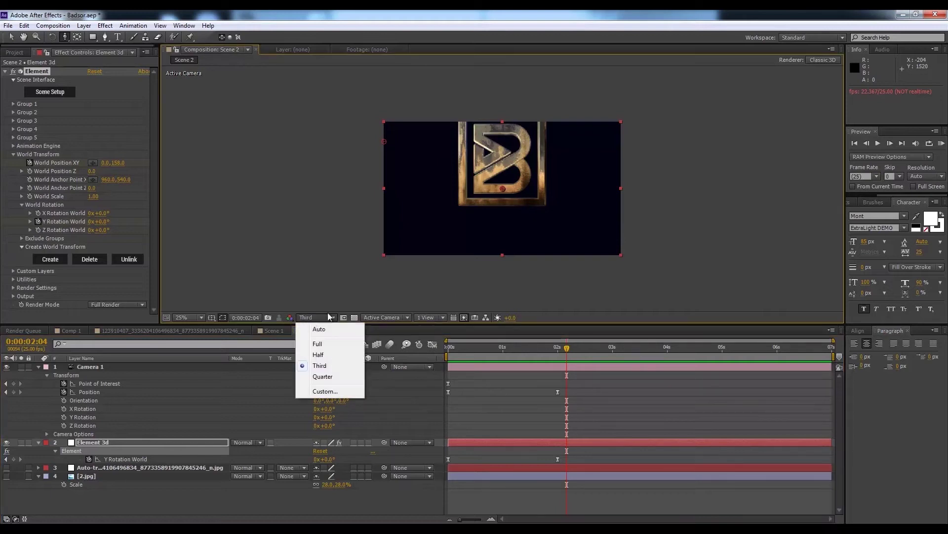
{"action": "left_click", "coordinate": [532, 278]}
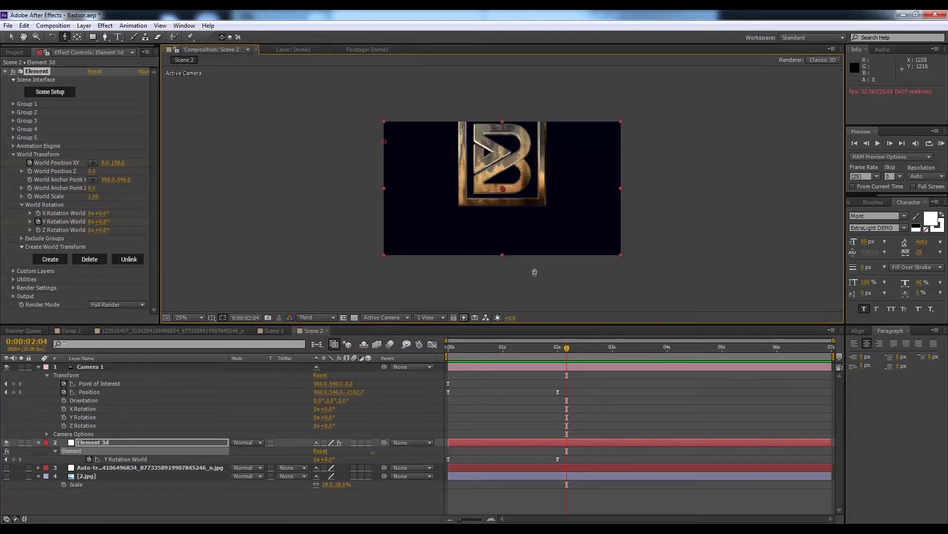
{"action": "scroll", "coordinate": [533, 272], "scroll_direction": "up", "scroll_amount": 2}
{"action": "left_click", "coordinate": [447, 354]}
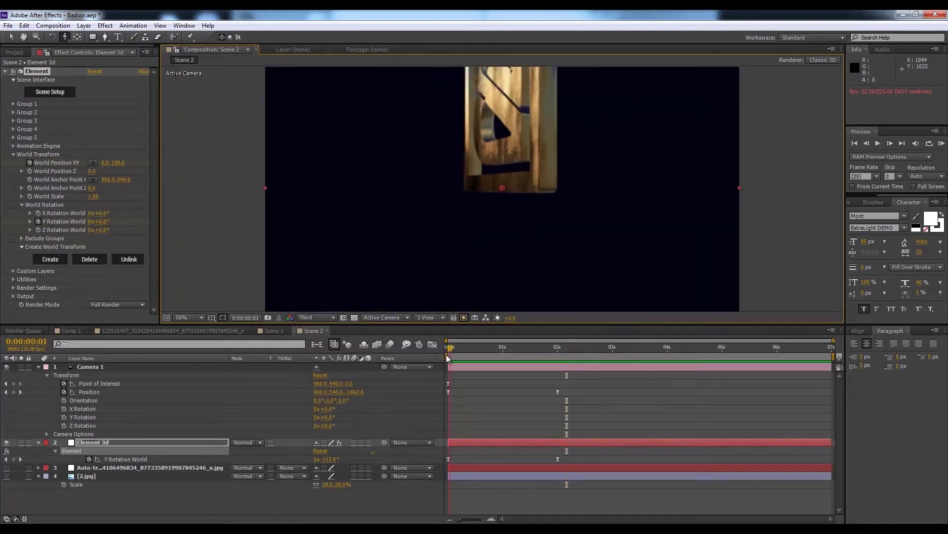
{"action": "key", "text": "space"}
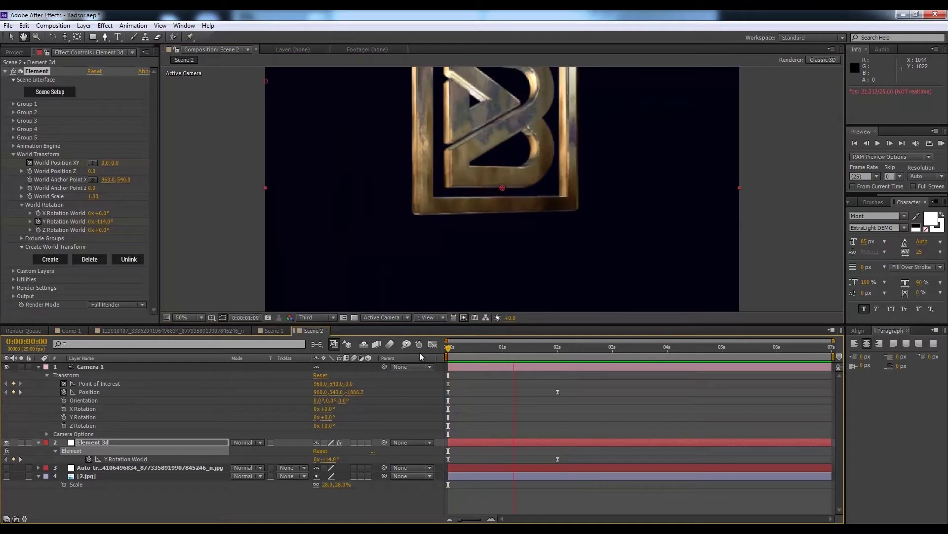
{"action": "key", "text": "c"}
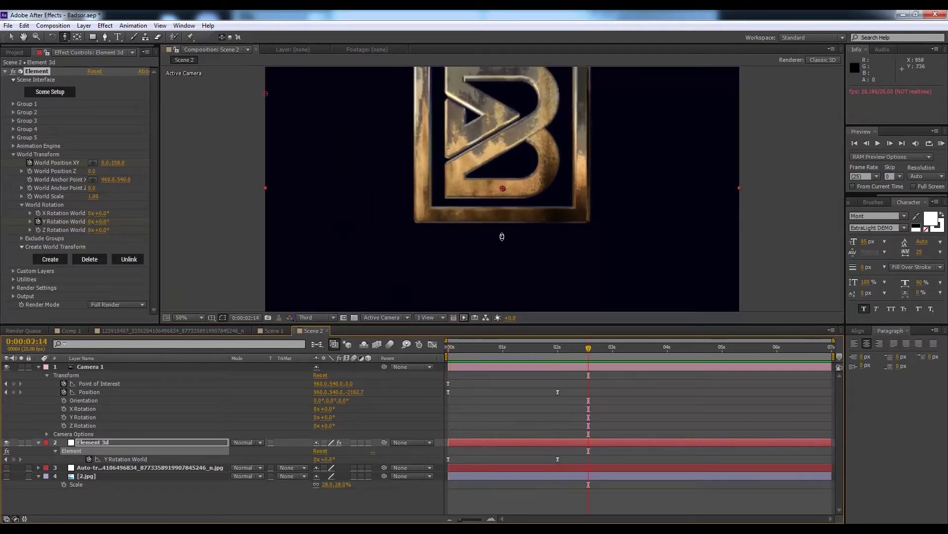
{"action": "scroll", "coordinate": [502, 238], "scroll_direction": "down", "scroll_amount": 4}
{"action": "left_click_drag", "start_coordinate": [500, 358], "coordinate": [562, 363]}
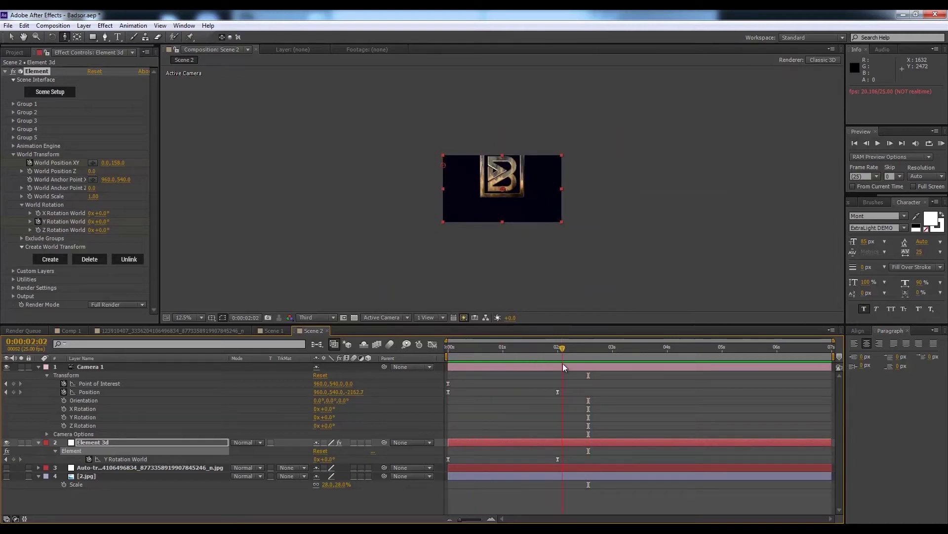
Duplicate the Scene 2 composition in the project
{"action": "left_click", "coordinate": [16, 52]}
{"action": "left_click", "coordinate": [29, 186]}
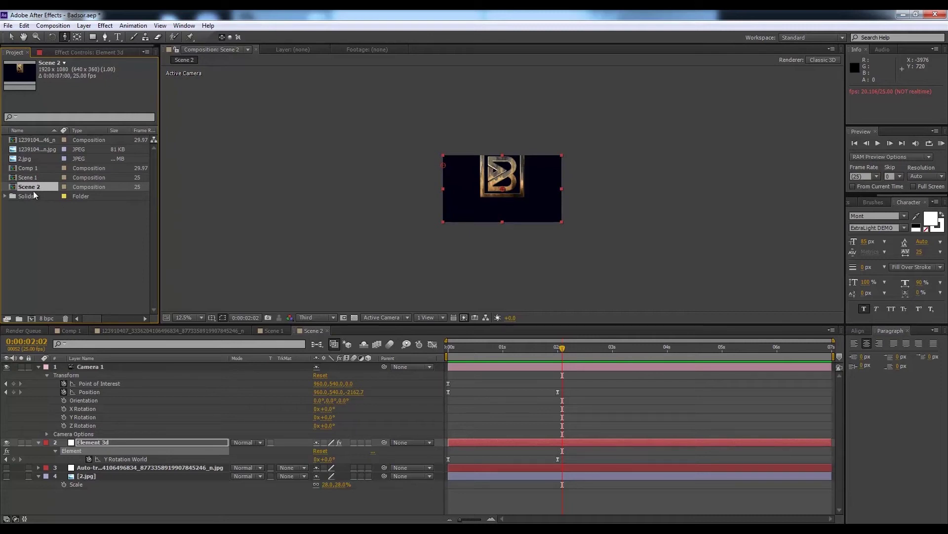
{"action": "key", "text": "ctrl+d"}
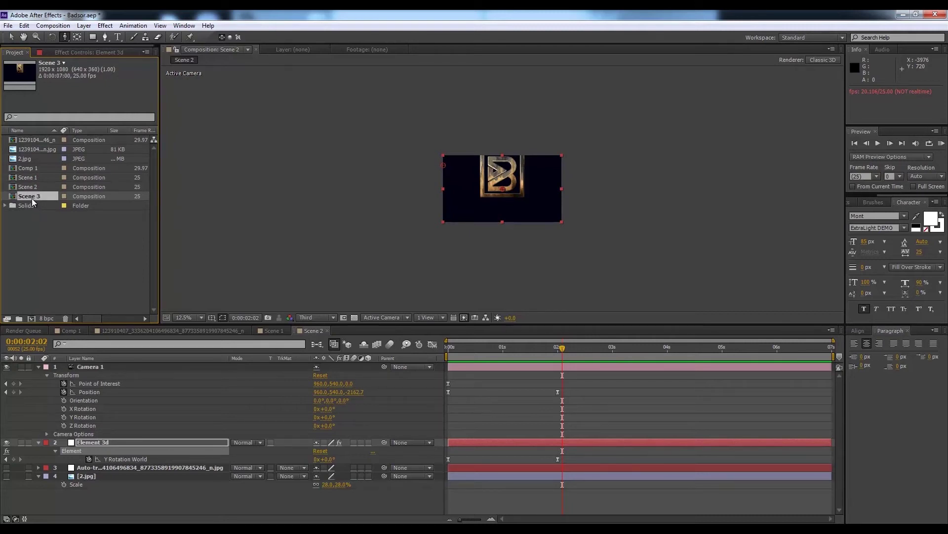
Open the Scene 3 composition and delete its Camera 1 layer
{"action": "double_click", "coordinate": [32, 198]}
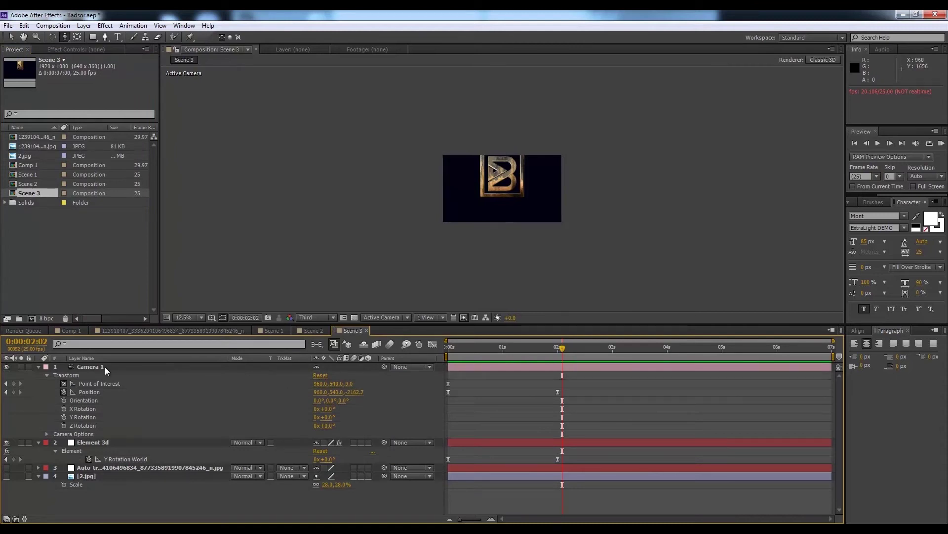
{"action": "left_click", "coordinate": [105, 366]}
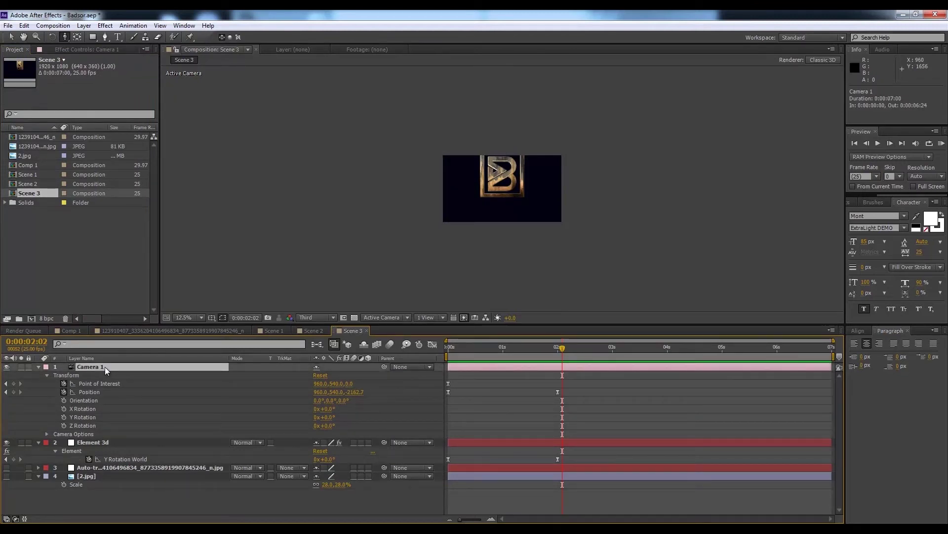
{"action": "key", "text": "Delete"}
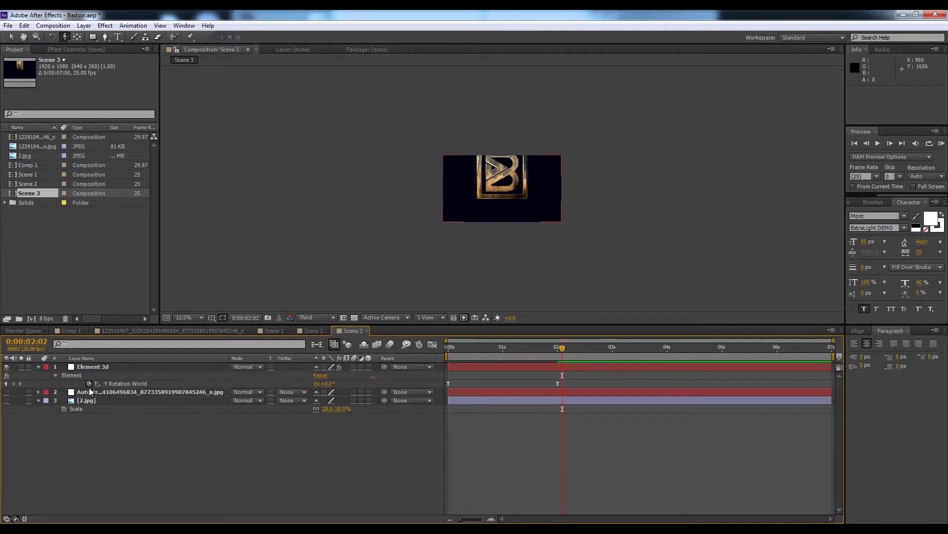
Delete the Y Rotation World and World Position XY keyframes at the start of the Element 3d layer
{"action": "left_click", "coordinate": [91, 392]}
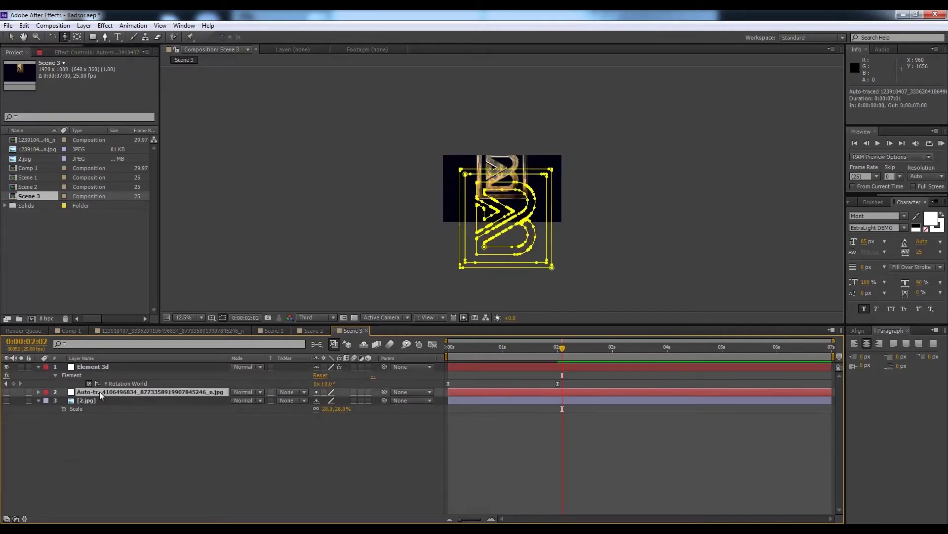
{"action": "left_click", "coordinate": [113, 367]}
{"action": "left_click", "coordinate": [448, 383]}
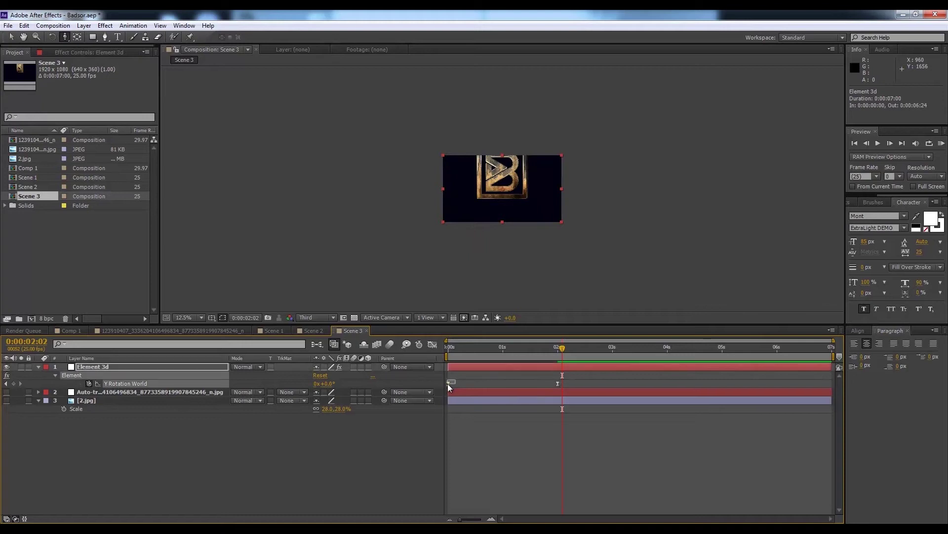
{"action": "key", "text": "Delete"}
{"action": "key", "text": "Home"}
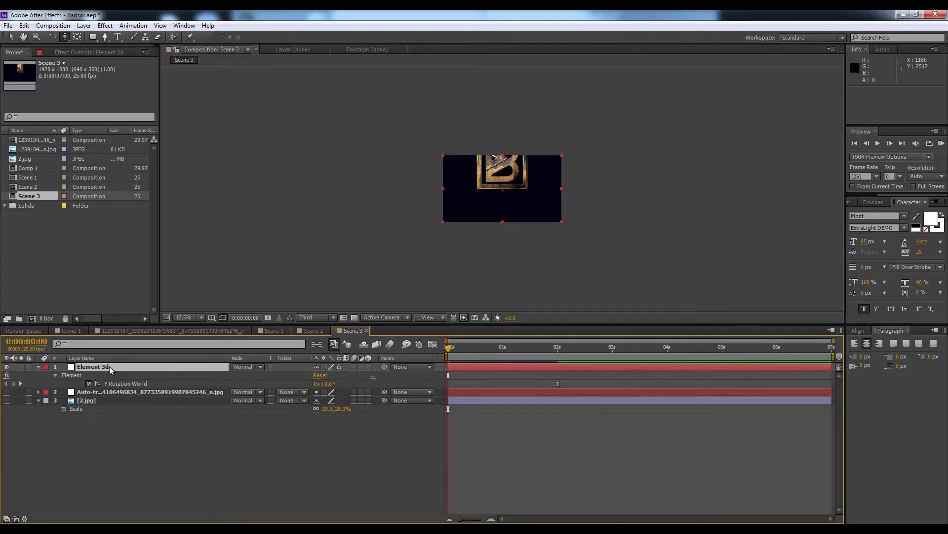
{"action": "key", "text": "u"}
{"action": "left_click_drag", "start_coordinate": [460, 381], "coordinate": [438, 386]}
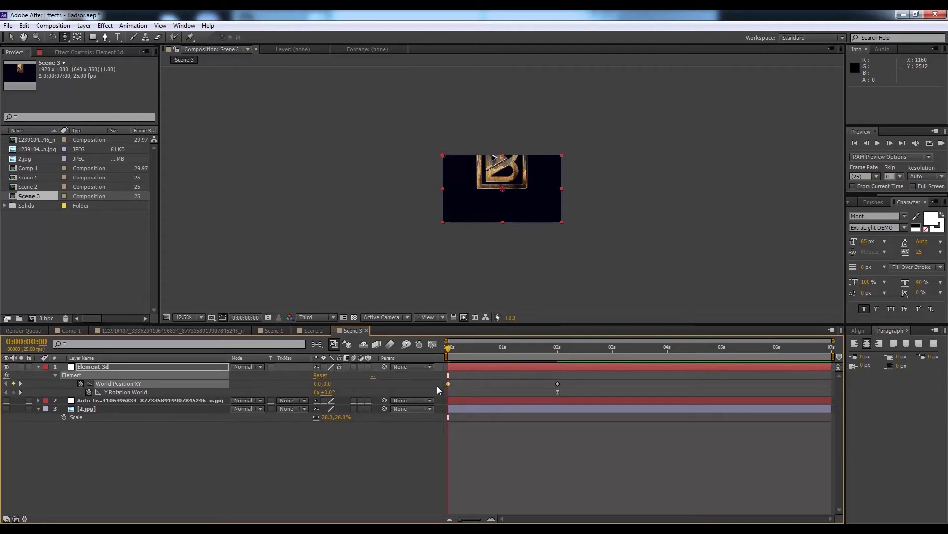
{"action": "key", "text": "Delete"}
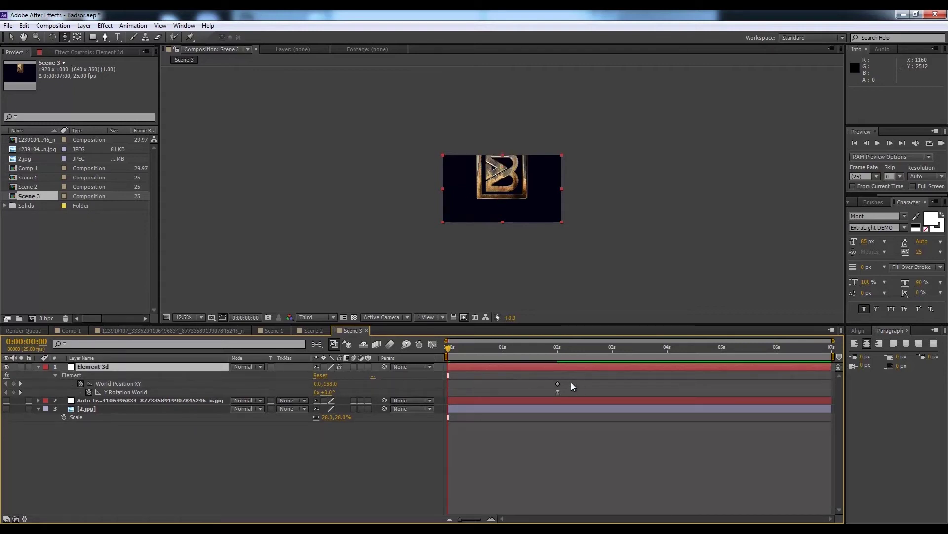
Add a new camera and move it to a low, angled close-up of the logo at position about 932, 940, -155
{"action": "scroll", "coordinate": [501, 231], "scroll_direction": "up", "scroll_amount": 4}
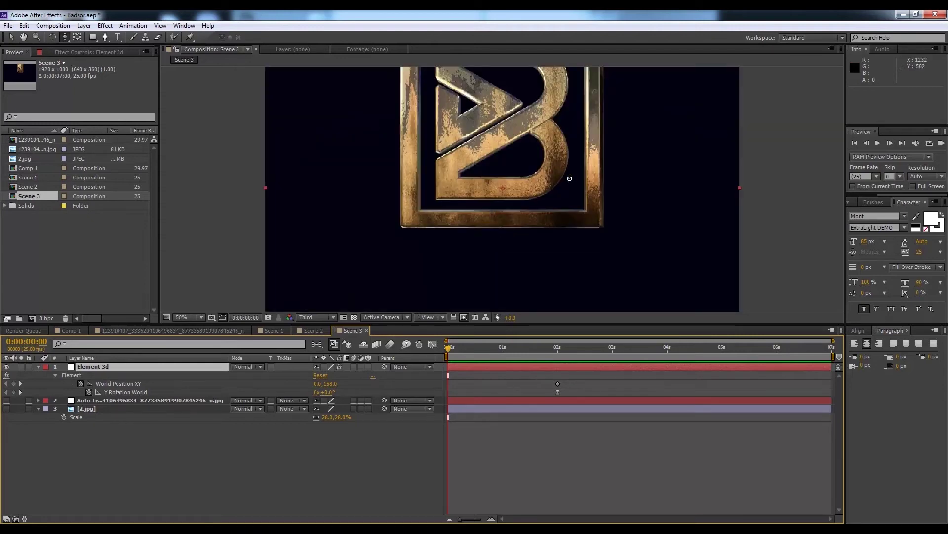
{"action": "scroll", "coordinate": [560, 198], "scroll_direction": "down", "scroll_amount": 2}
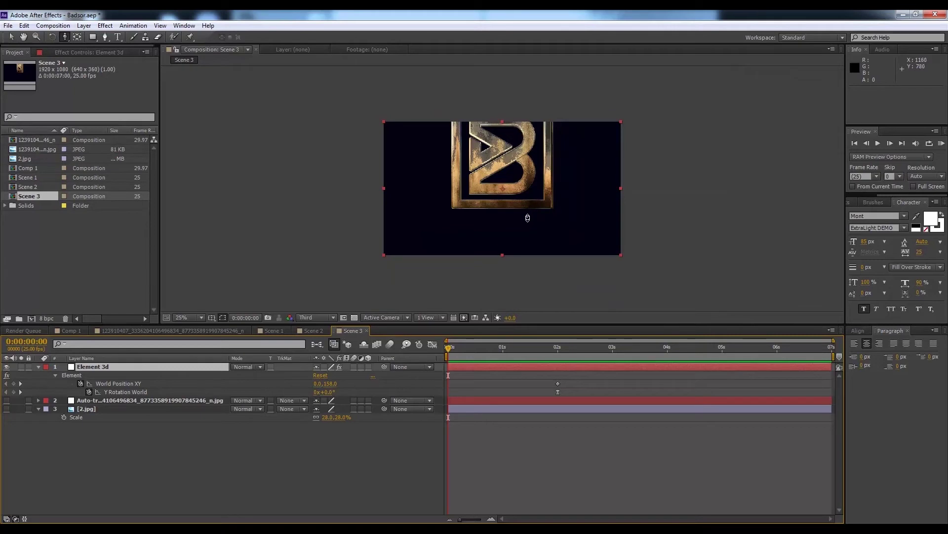
{"action": "key", "text": "c"}
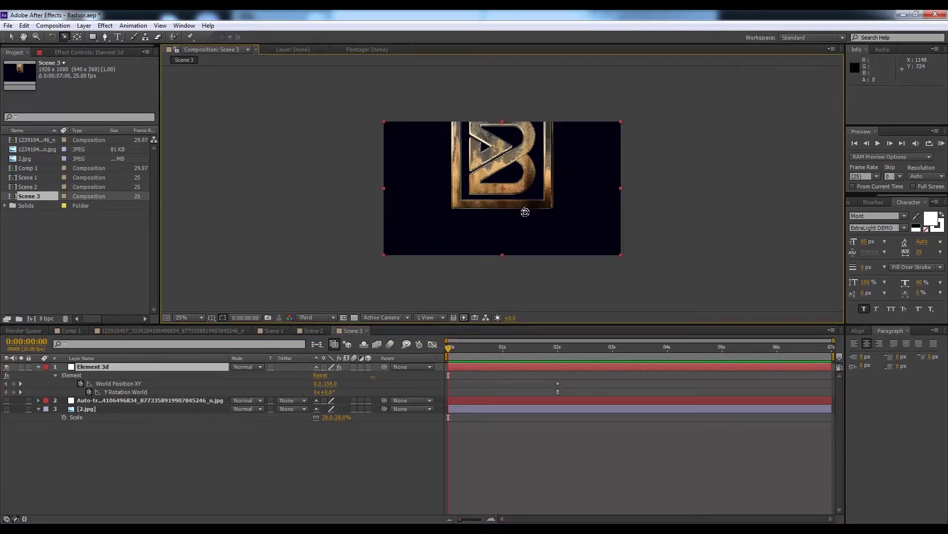
{"action": "left_click", "coordinate": [153, 428]}
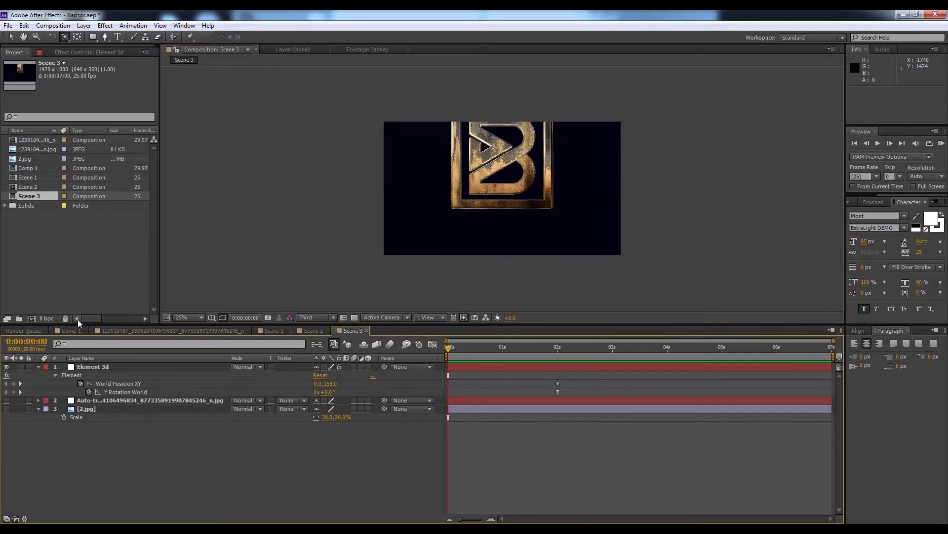
{"action": "left_click", "coordinate": [84, 26]}
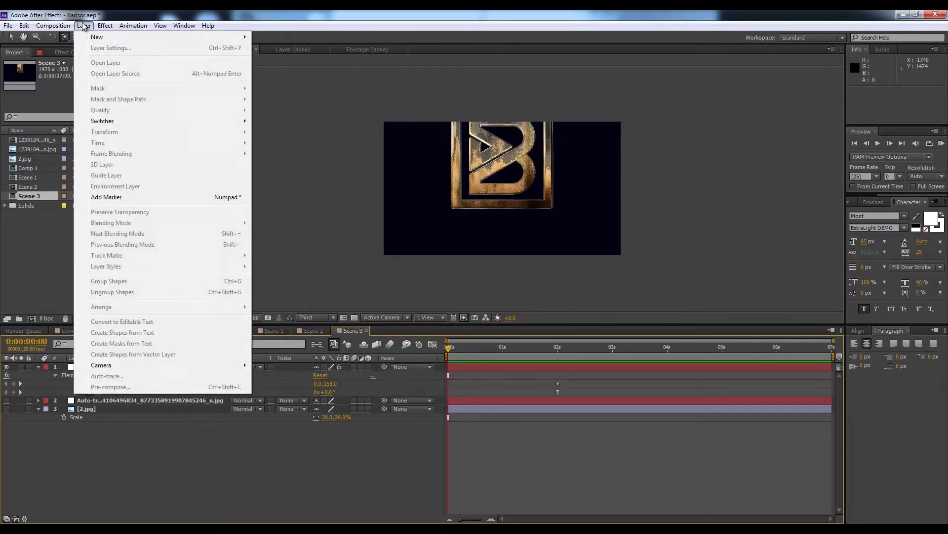
{"action": "mouse_move", "coordinate": [85, 38]}
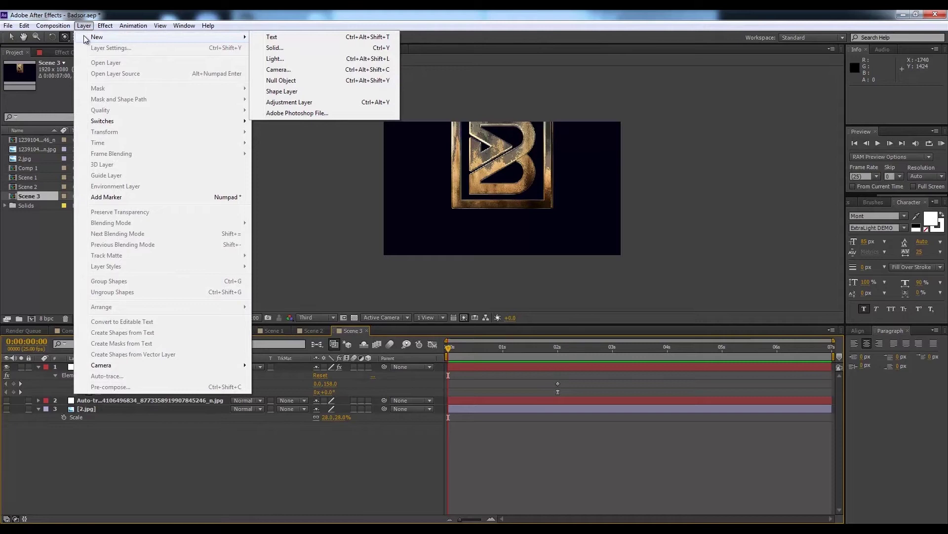
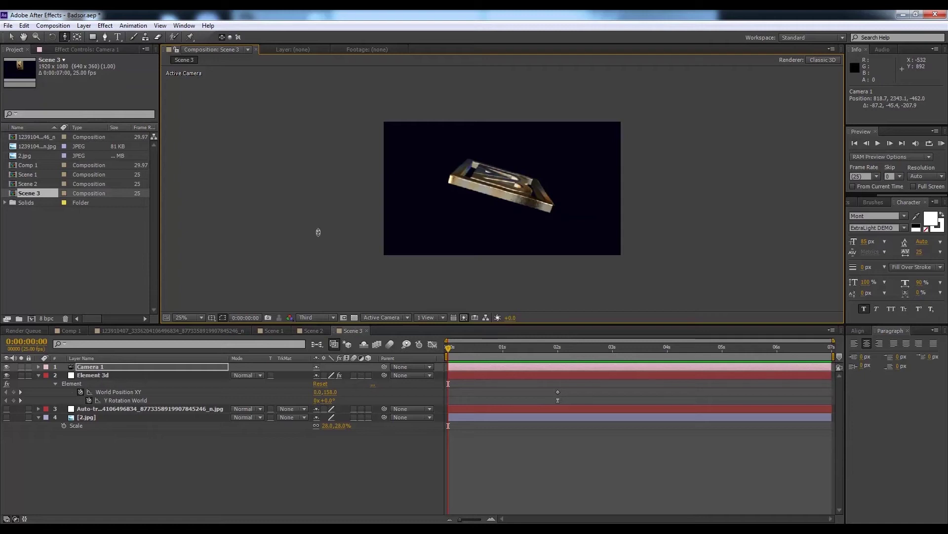
{"action": "mouse_move", "coordinate": [503, 212]}
{"action": "left_mouse_down"}
{"action": "mouse_move", "coordinate": [530, 149]}
{"action": "mouse_move", "coordinate": [499, 198]}
{"action": "left_mouse_up"}
{"action": "key", "text": "c"}
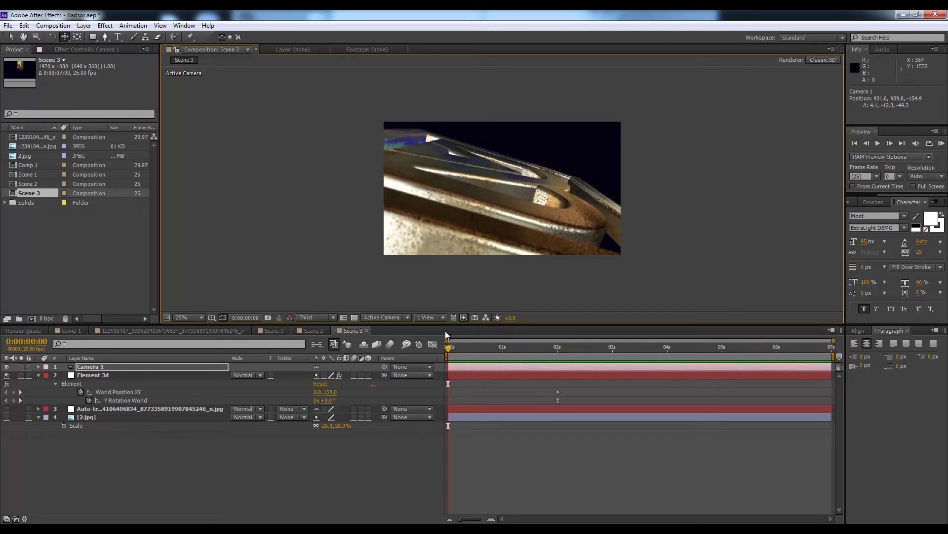
Keyframe Camera 1's Position and Point of Interest at 0:00:00:00
{"action": "left_click", "coordinate": [78, 363]}
{"action": "left_click", "coordinate": [38, 365]}
{"action": "left_click", "coordinate": [38, 367]}
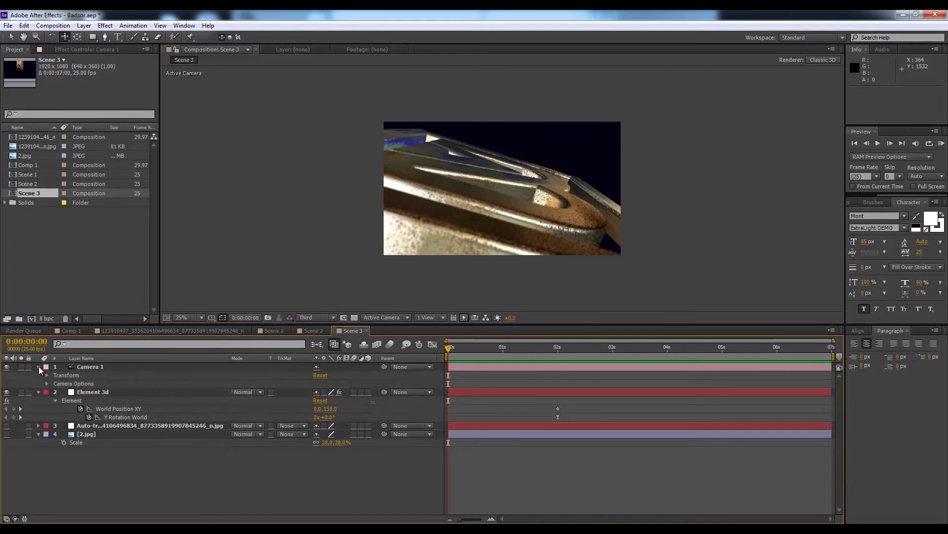
{"action": "left_click", "coordinate": [47, 375]}
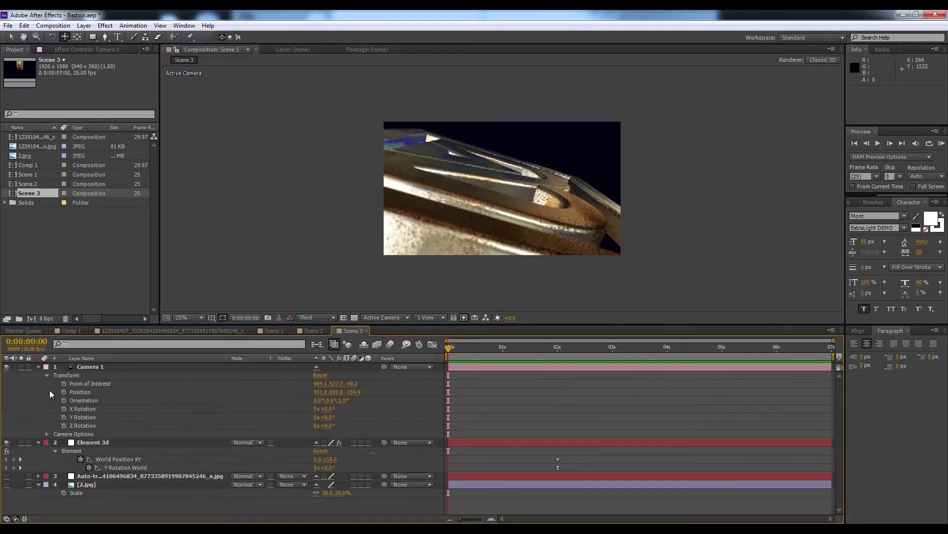
{"action": "left_click", "coordinate": [64, 392]}
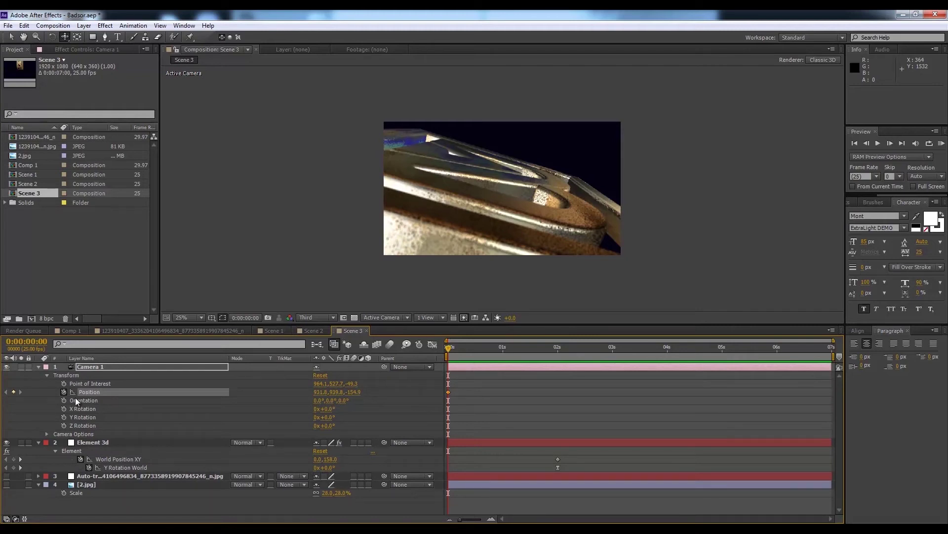
{"action": "left_click", "coordinate": [63, 384]}
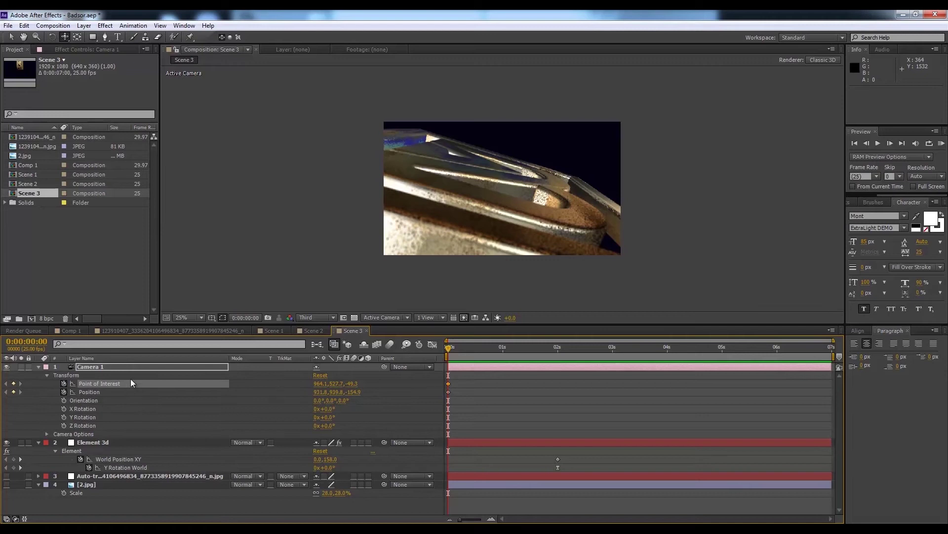
Return to 0:00:00:00 and review Camera 1's Point of Interest and Position keyframes in its transform properties
{"action": "left_click", "coordinate": [554, 354]}
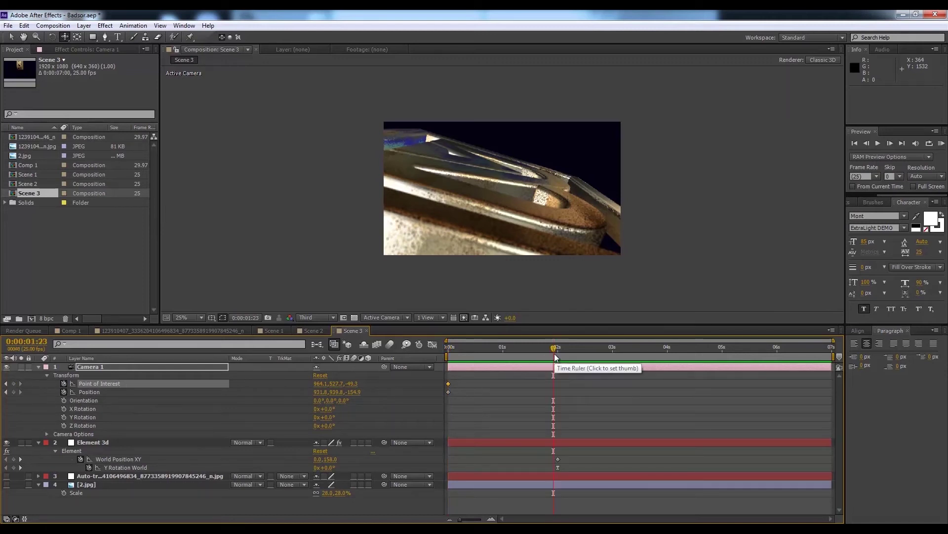
{"action": "key", "text": "Home"}
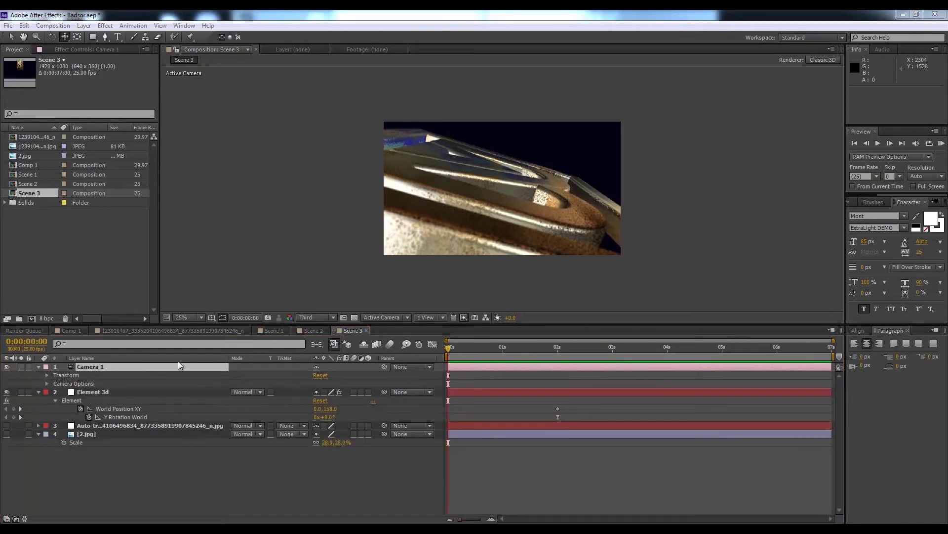
{"action": "left_click", "coordinate": [92, 392]}
{"action": "left_click", "coordinate": [116, 369]}
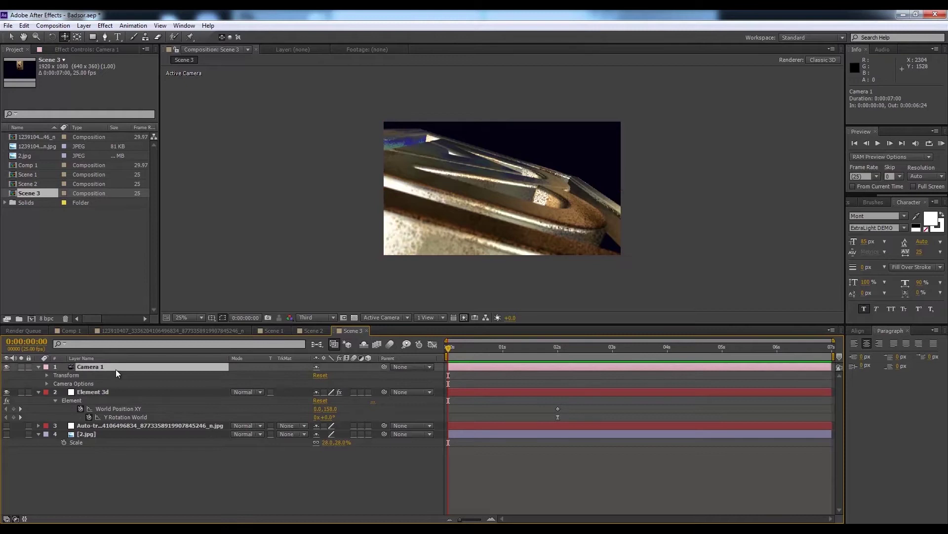
{"action": "left_click", "coordinate": [47, 375]}
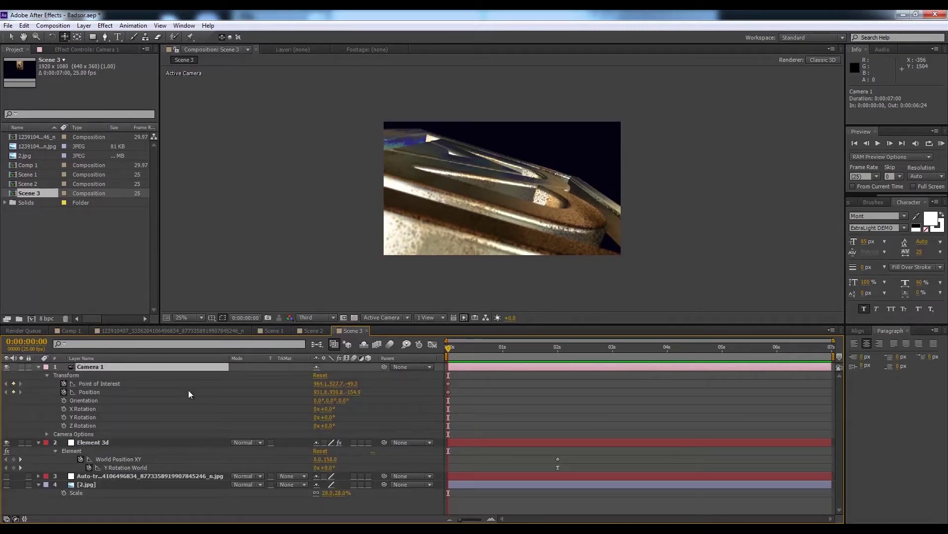
{"action": "left_click", "coordinate": [95, 383]}
{"action": "left_click", "coordinate": [96, 393]}
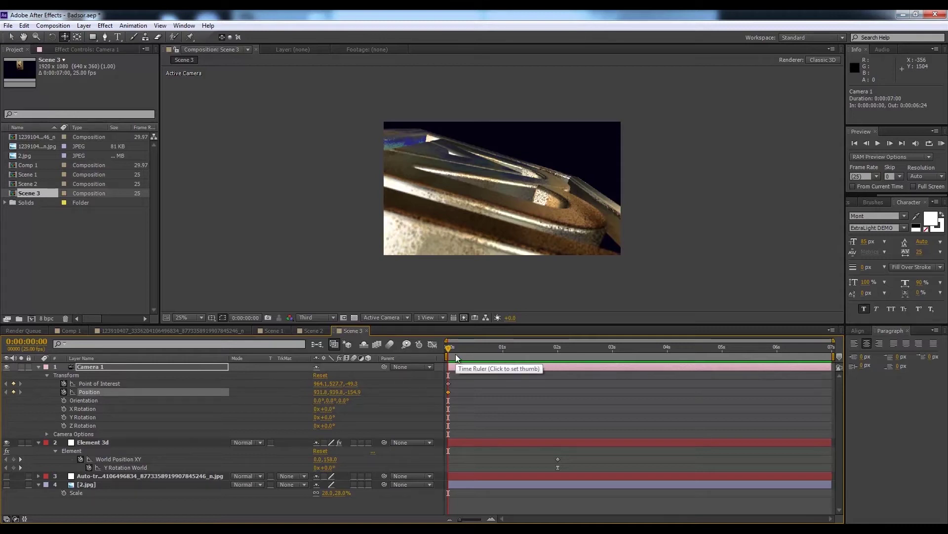
At 0:00:01:24, orbit and move the camera to a new close-up at position about 960, 718, -133
{"action": "left_click", "coordinate": [556, 351]}
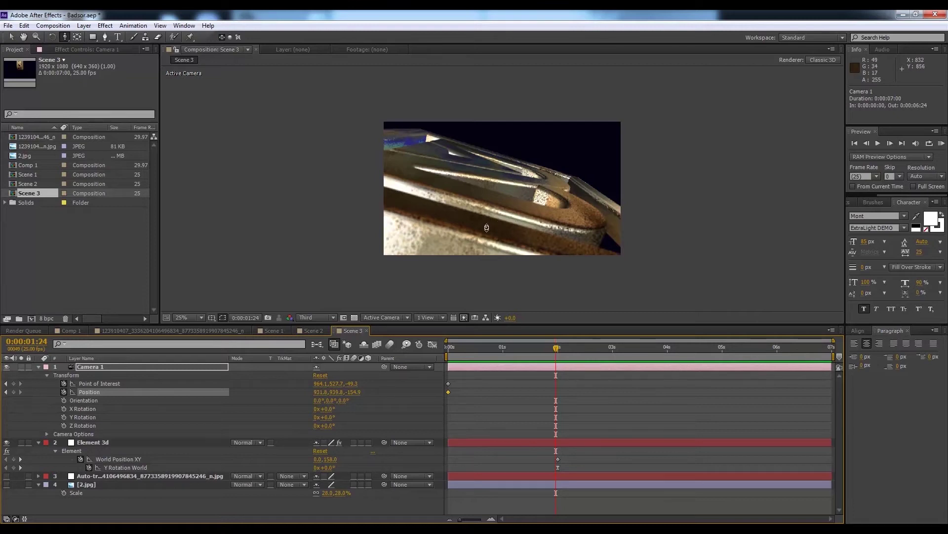
{"action": "left_click_drag", "start_coordinate": [536, 184], "coordinate": [559, 130]}
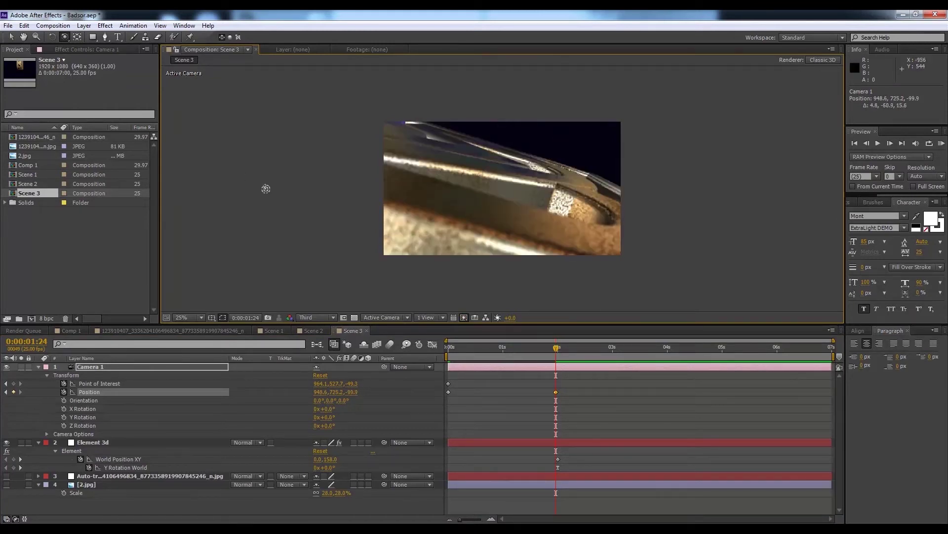
{"action": "left_click_drag", "start_coordinate": [525, 177], "coordinate": [502, 212]}
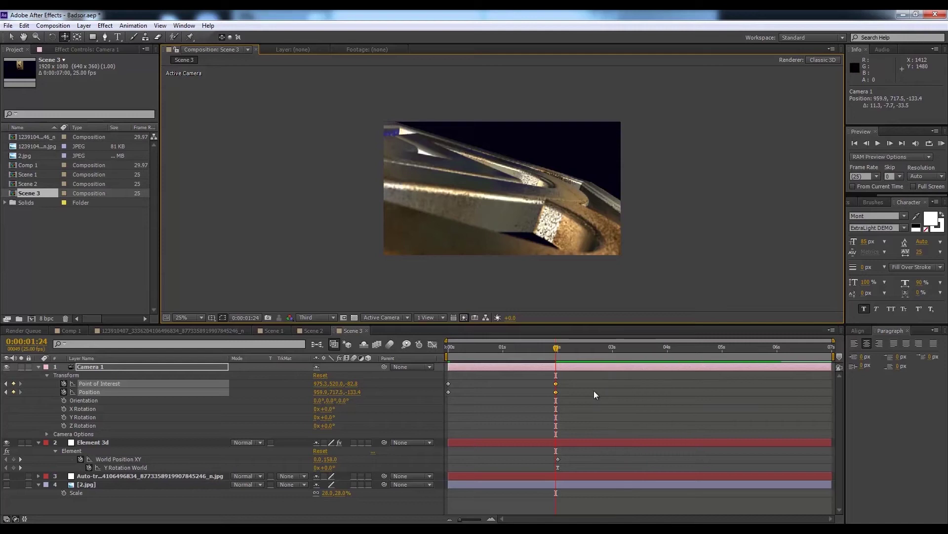
Select all of Camera 1's Point of Interest and Position keyframes at 0:00:00:00 and 0:00:01:24
{"action": "left_click", "coordinate": [577, 394]}
{"action": "left_click_drag", "start_coordinate": [568, 378], "coordinate": [542, 402]}
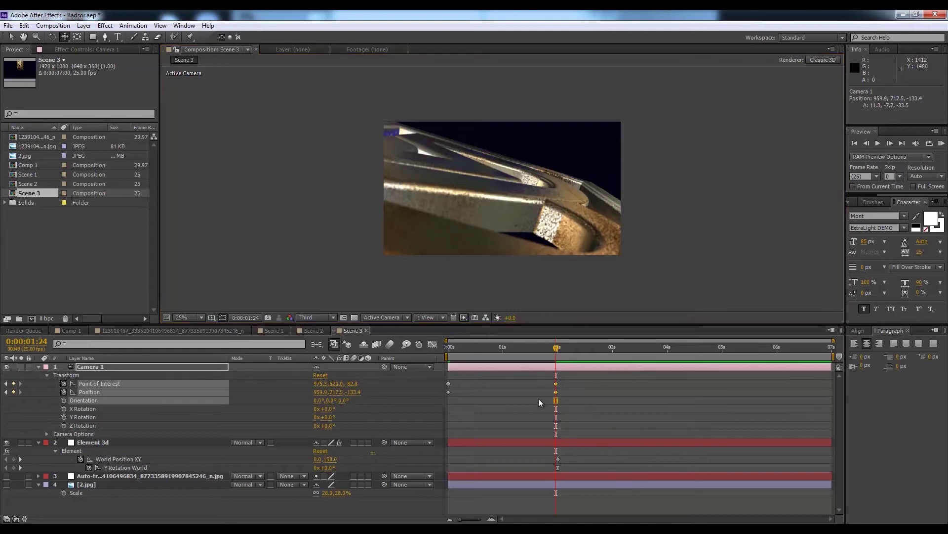
{"action": "left_click_drag", "start_coordinate": [593, 381], "coordinate": [404, 404]}
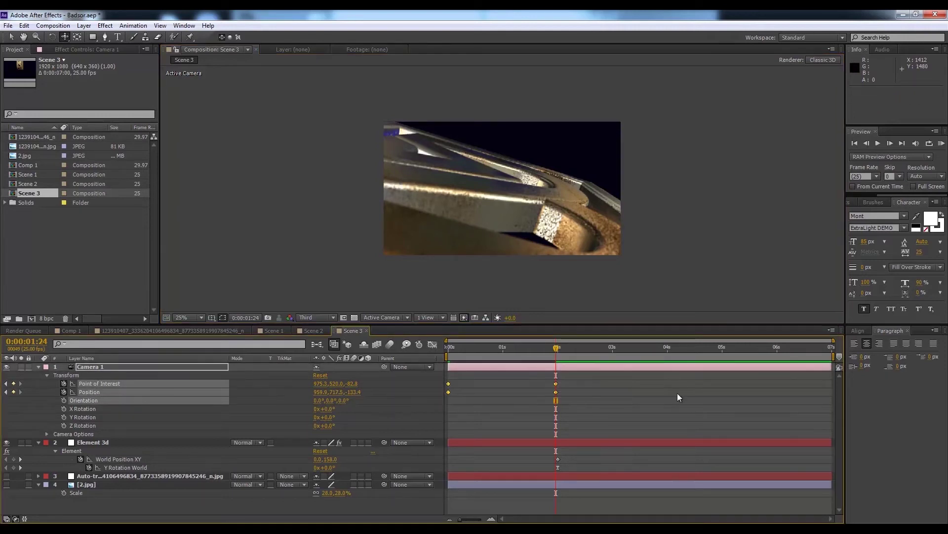
Apply Easy Ease to all Point of Interest and Position keyframes of Camera 1, and check the motion
{"action": "right_click", "coordinate": [559, 386]}
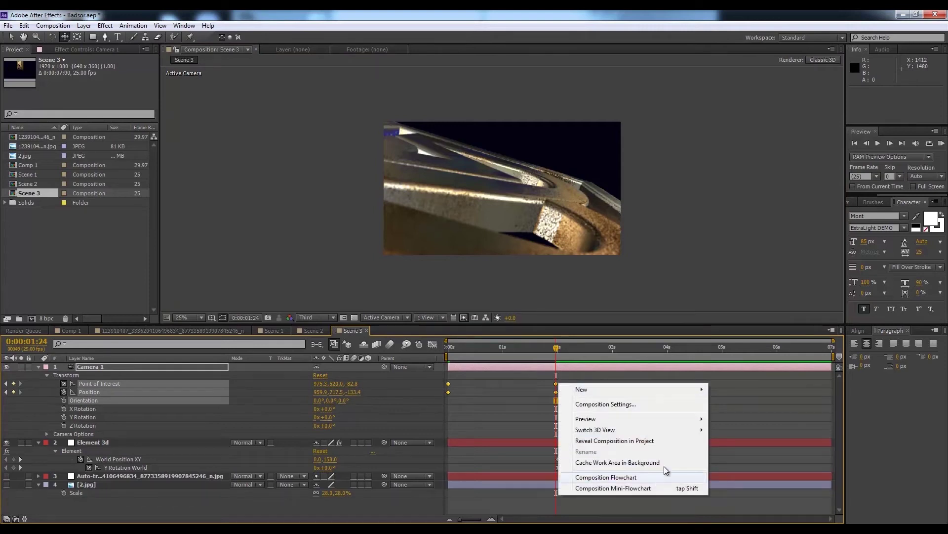
{"action": "left_click", "coordinate": [514, 414]}
{"action": "left_click_drag", "start_coordinate": [565, 382], "coordinate": [439, 396]}
{"action": "right_click", "coordinate": [557, 392]}
{"action": "mouse_move", "coordinate": [618, 504]}
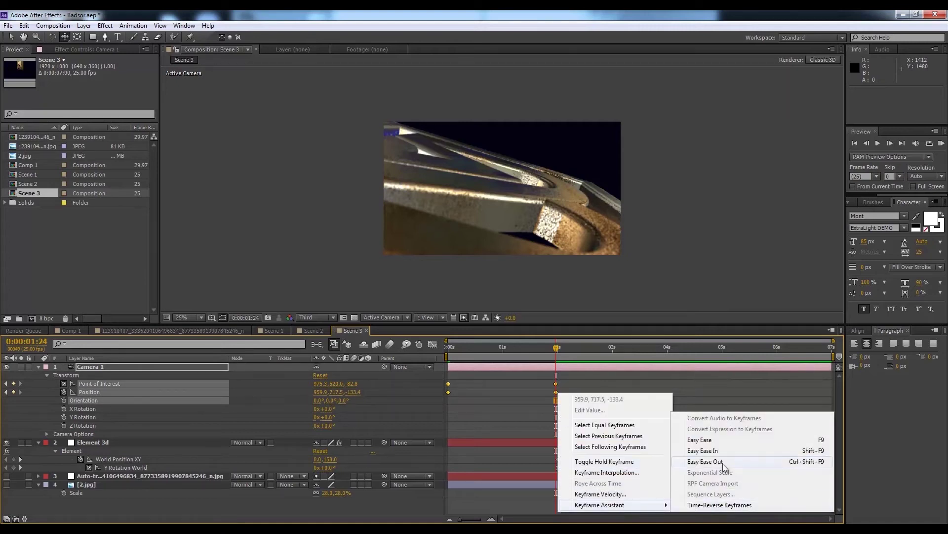
{"action": "left_click", "coordinate": [730, 439]}
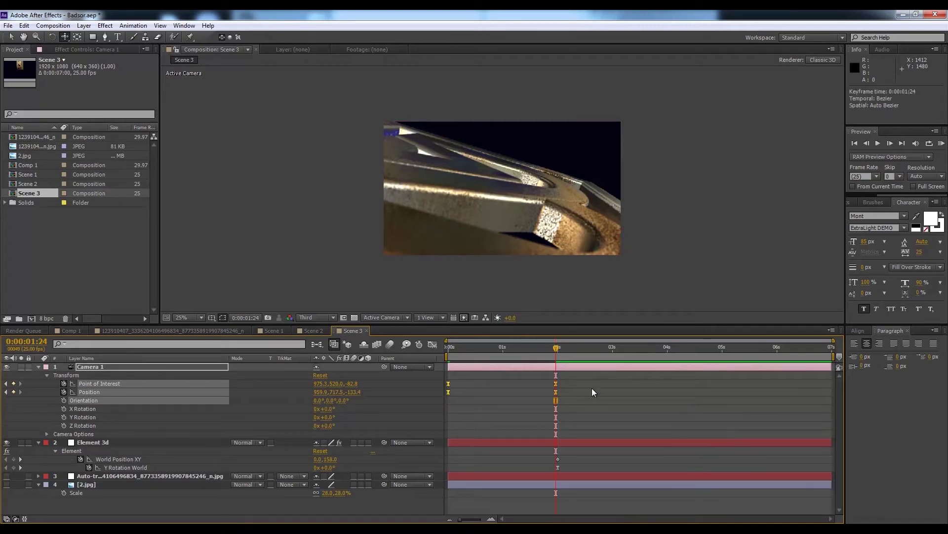
{"action": "left_click", "coordinate": [483, 350]}
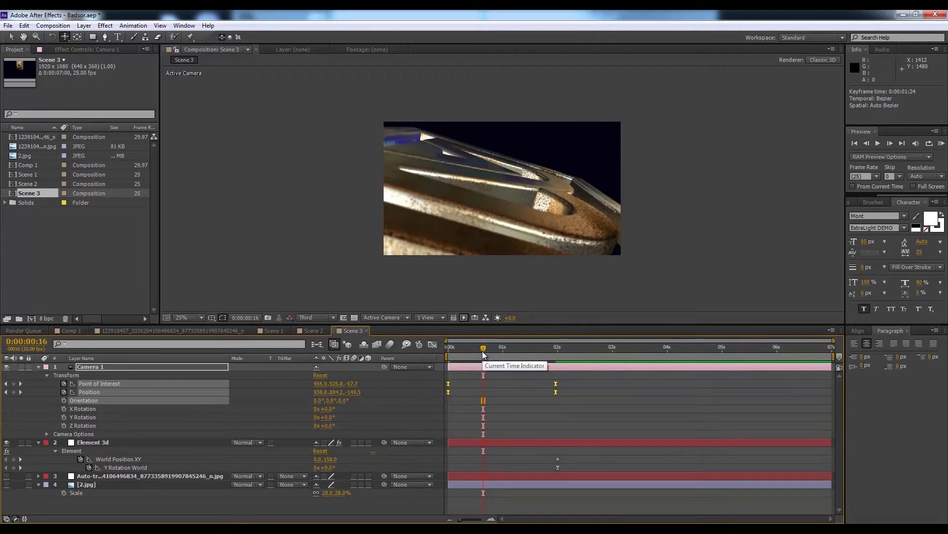
Return to the start of Scene 3 and set the aperture in Camera 1's camera options to 70.7 pixels
{"action": "left_click", "coordinate": [449, 351]}
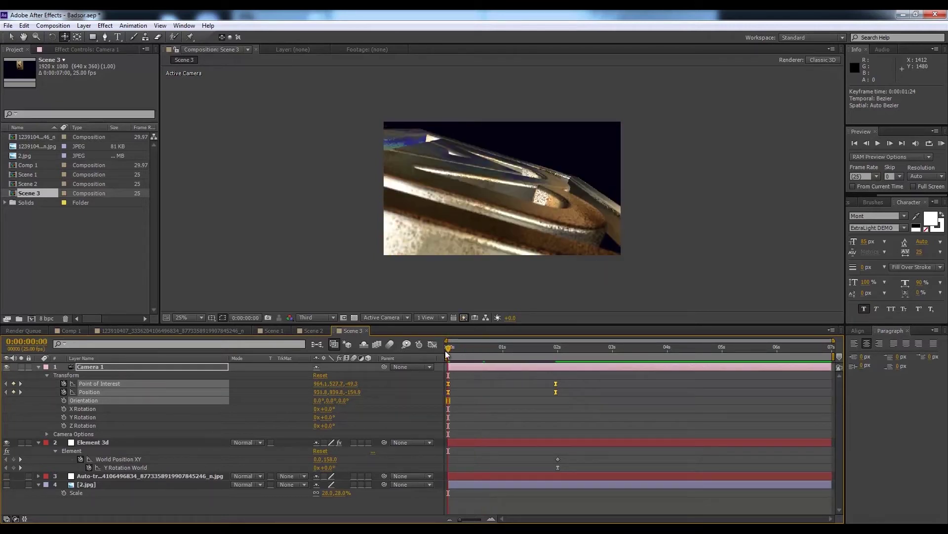
{"action": "left_click", "coordinate": [44, 435]}
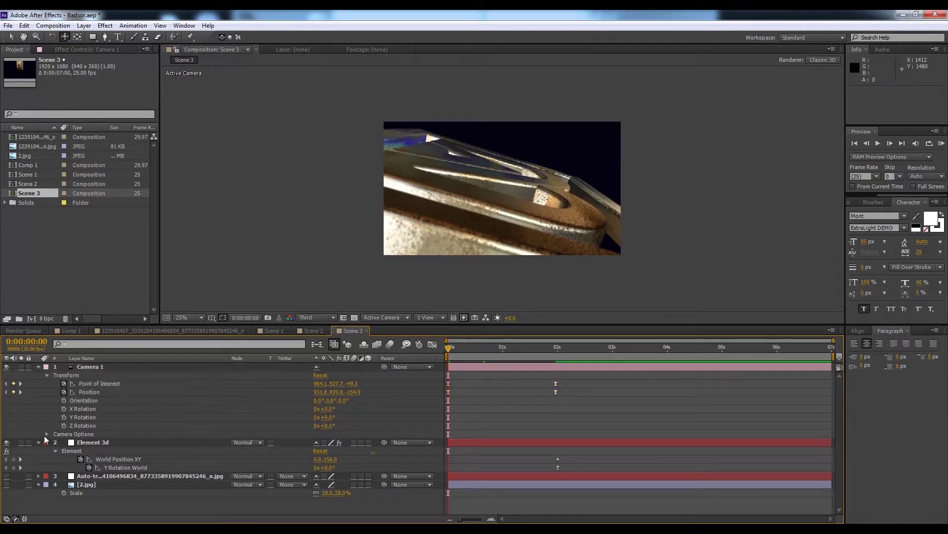
{"action": "left_click", "coordinate": [48, 433]}
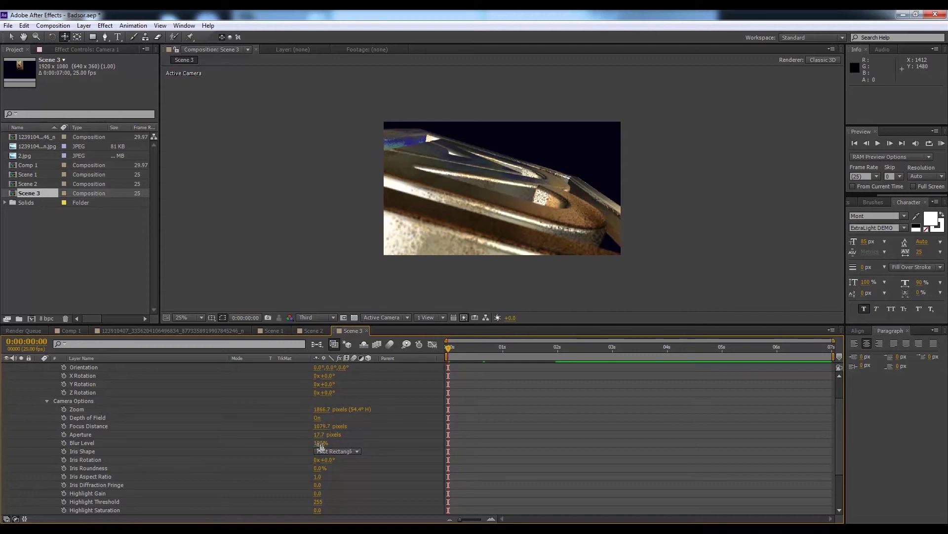
{"action": "left_click_drag", "start_coordinate": [317, 435], "coordinate": [327, 435]}
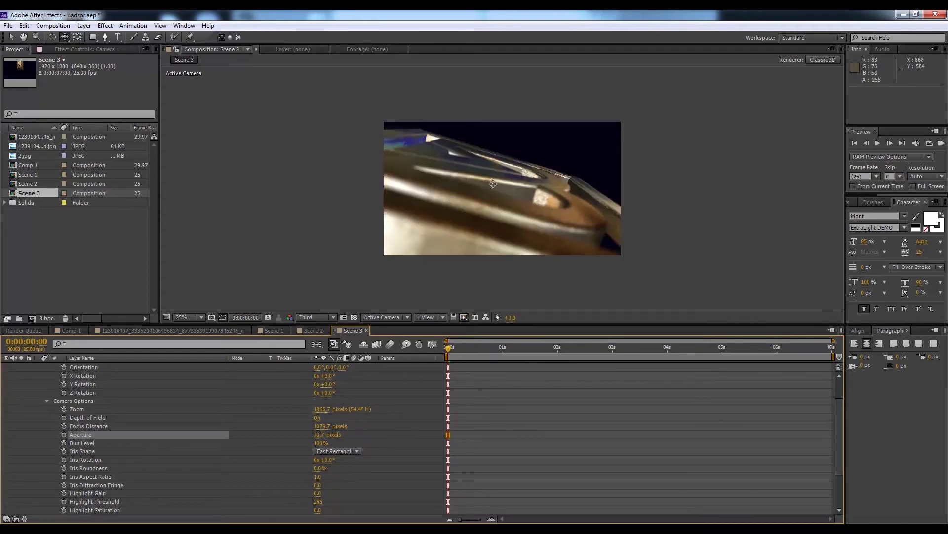
{"action": "key", "text": "v"}
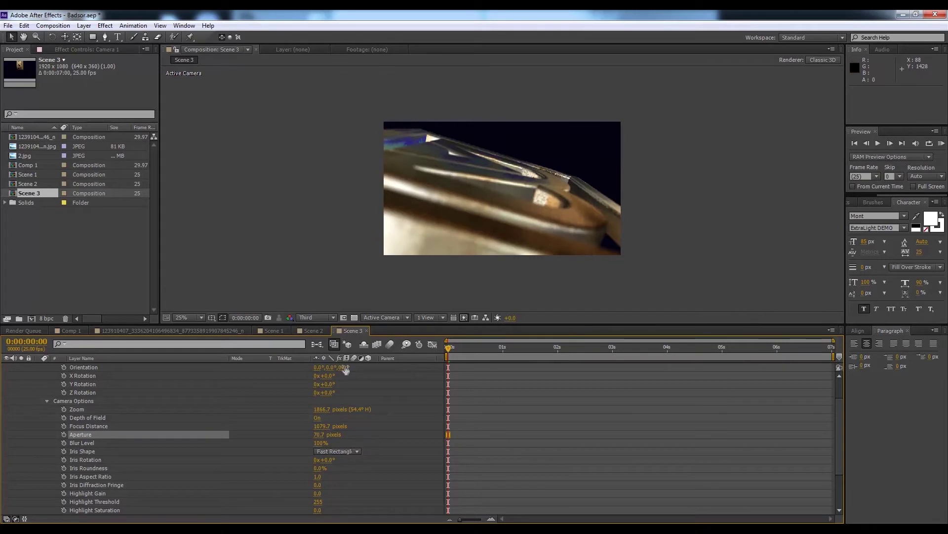
Set Camera 1's focus distance to 346 pixels and check the depth-of-field blur across the first two seconds
{"action": "left_click", "coordinate": [321, 427]}
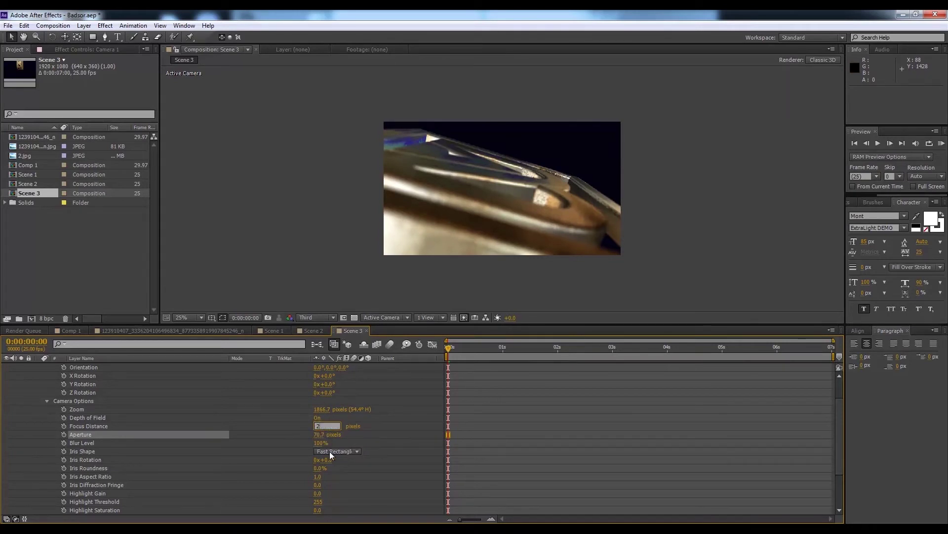
{"action": "left_click", "coordinate": [187, 411]}
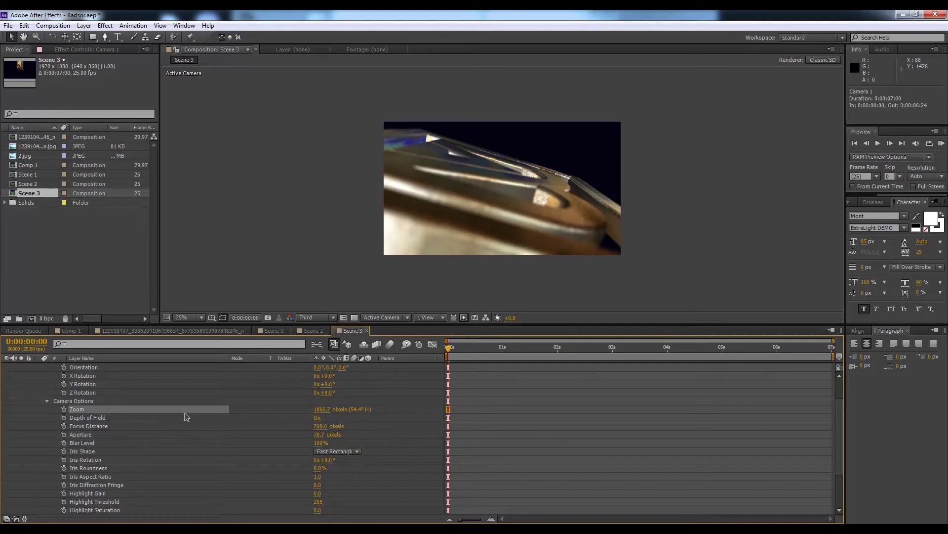
{"action": "mouse_move", "coordinate": [319, 435]}
{"action": "left_mouse_down"}
{"action": "mouse_move", "coordinate": [357, 426]}
{"action": "mouse_move", "coordinate": [311, 427]}
{"action": "left_mouse_up"}
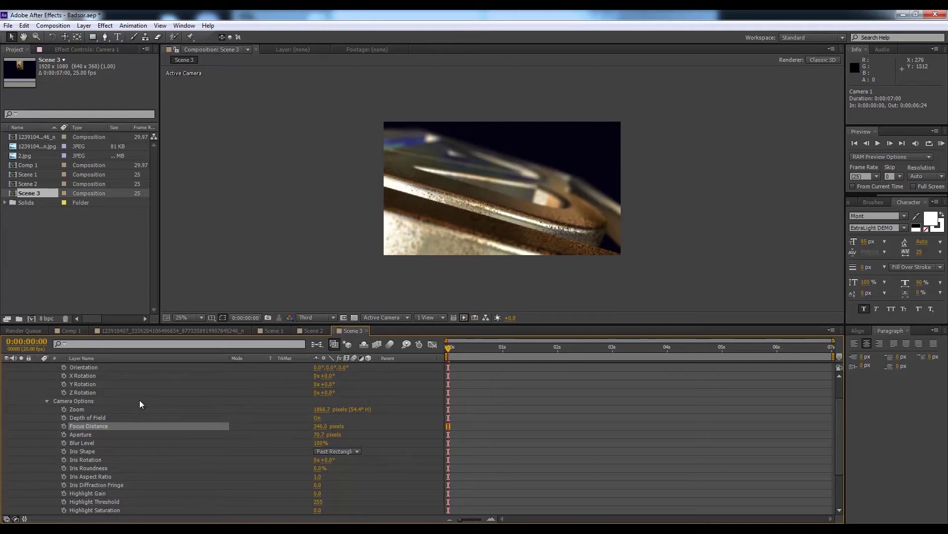
{"action": "scroll", "coordinate": [220, 384], "scroll_direction": "up", "scroll_amount": 2}
{"action": "left_click", "coordinate": [486, 354]}
{"action": "left_click", "coordinate": [514, 354]}
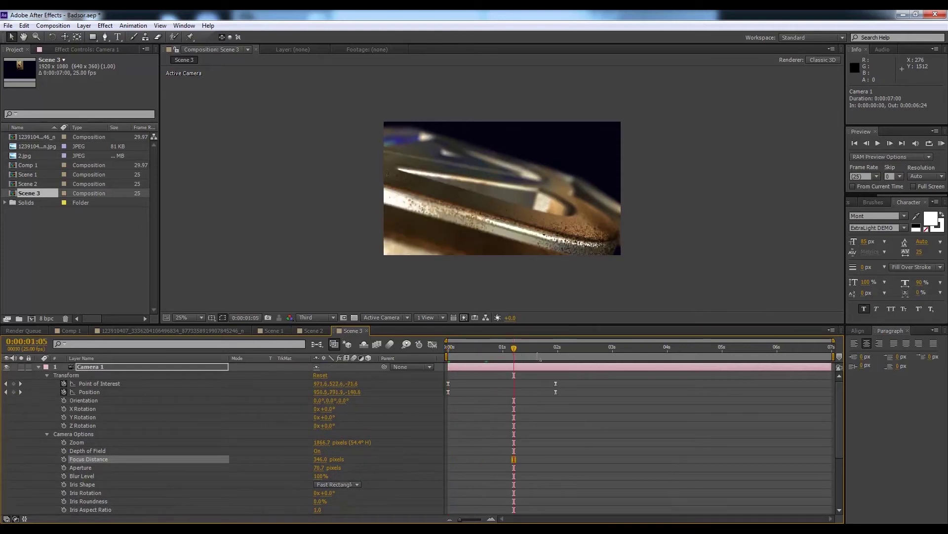
{"action": "left_click", "coordinate": [536, 354]}
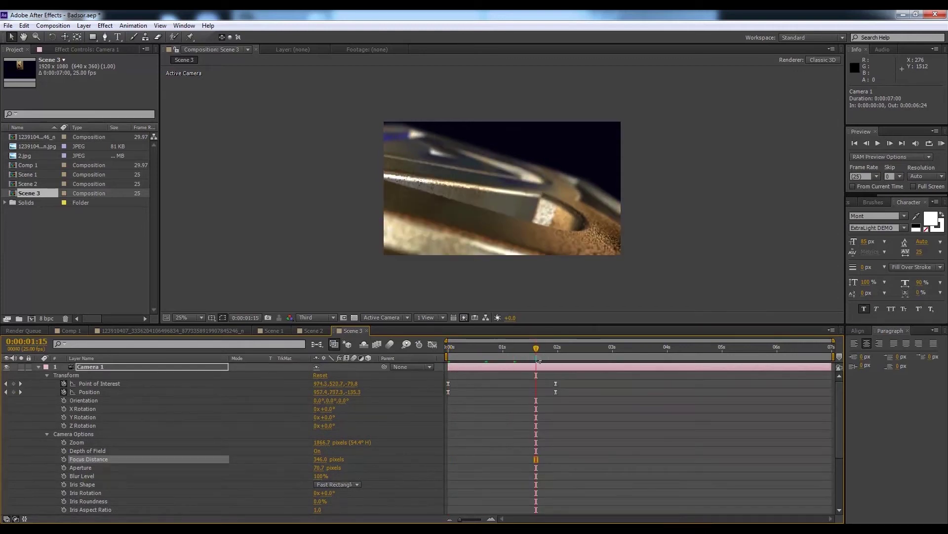
{"action": "left_click", "coordinate": [474, 348]}
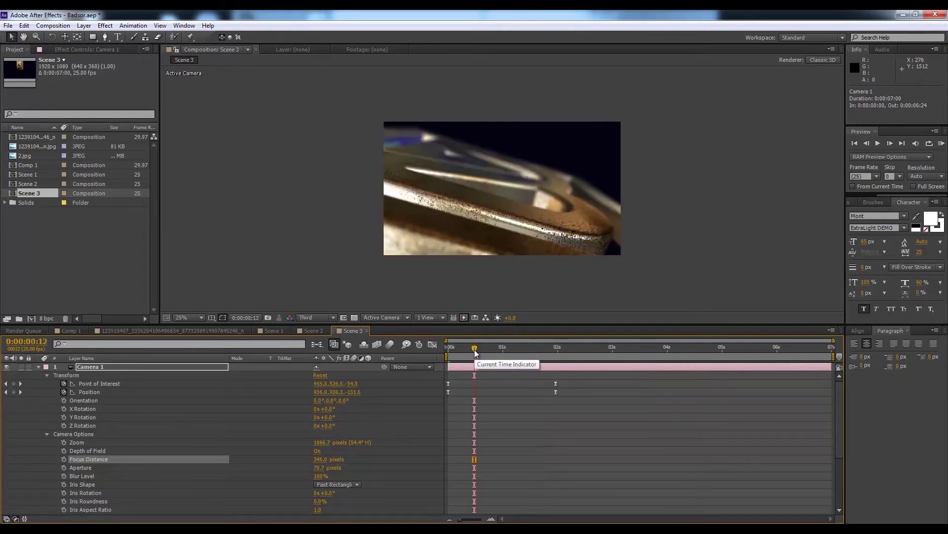
Duplicate the Scene 2 composition in the project and open the copy
{"action": "left_click", "coordinate": [313, 331]}
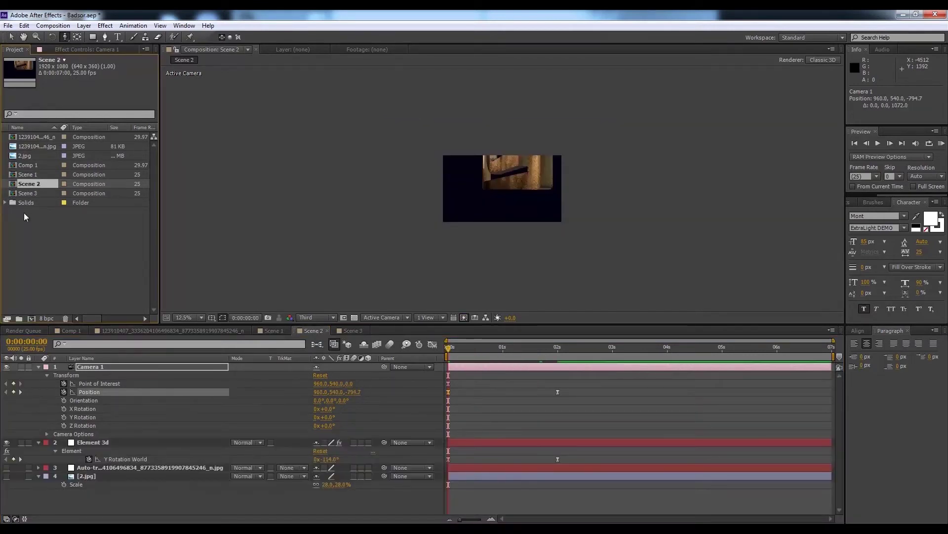
{"action": "left_click", "coordinate": [38, 184]}
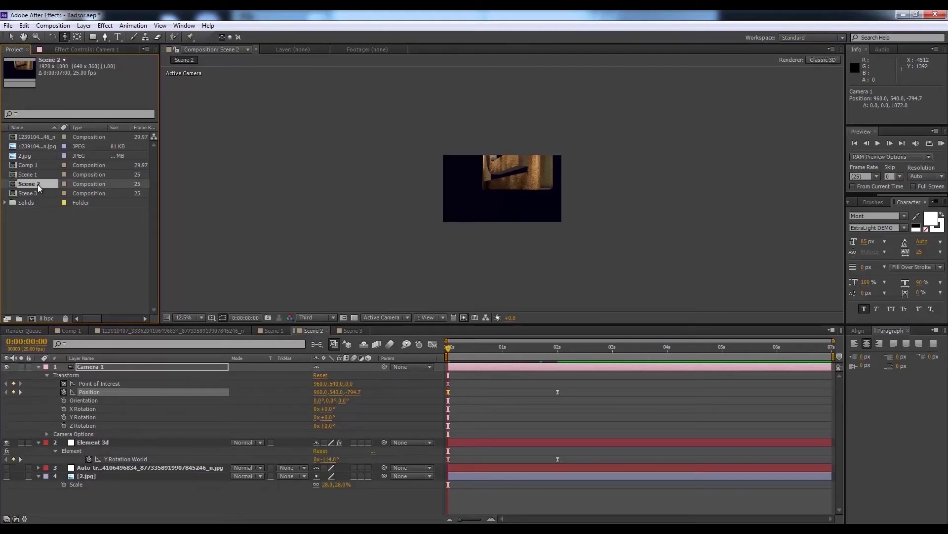
{"action": "key", "text": "ctrl+d"}
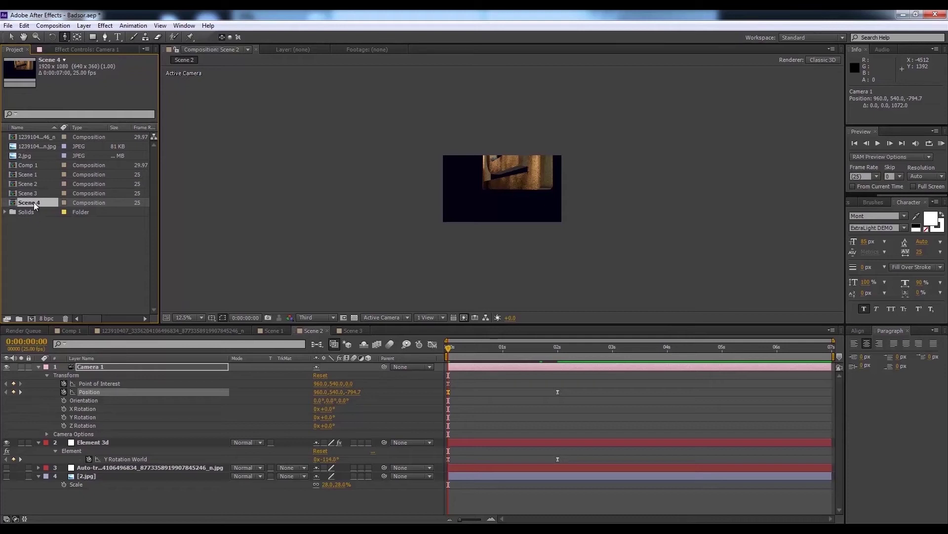
{"action": "double_click", "coordinate": [34, 202]}
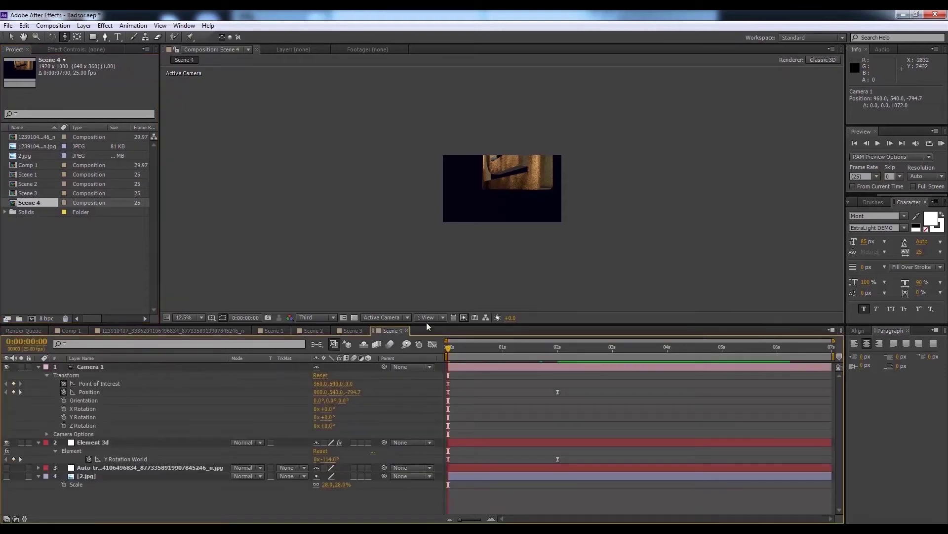
At 0:00:03:12, dolly Camera 1 back to a Z position of about -3528
{"action": "left_click_drag", "start_coordinate": [448, 351], "coordinate": [559, 351]}
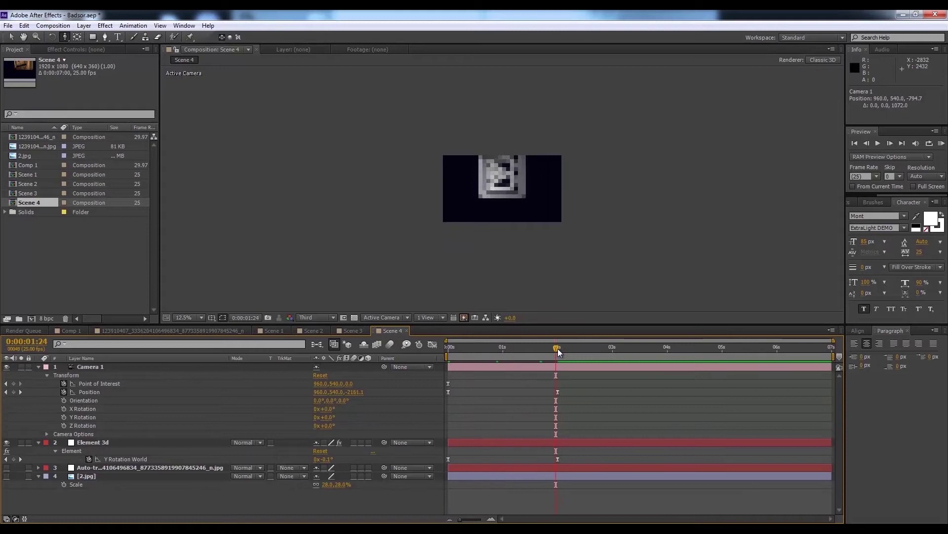
{"action": "key", "text": "c"}
{"action": "key", "text": "c"}
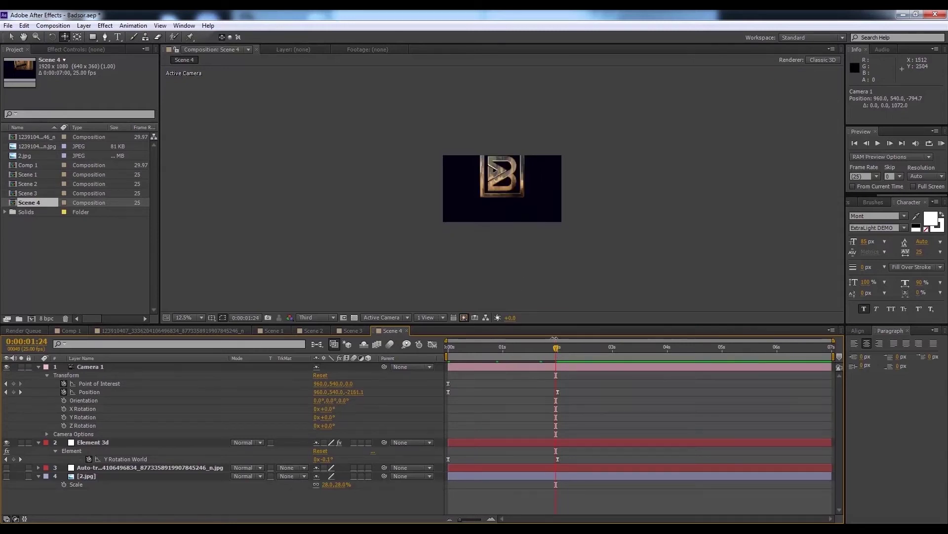
{"action": "left_click", "coordinate": [559, 348]}
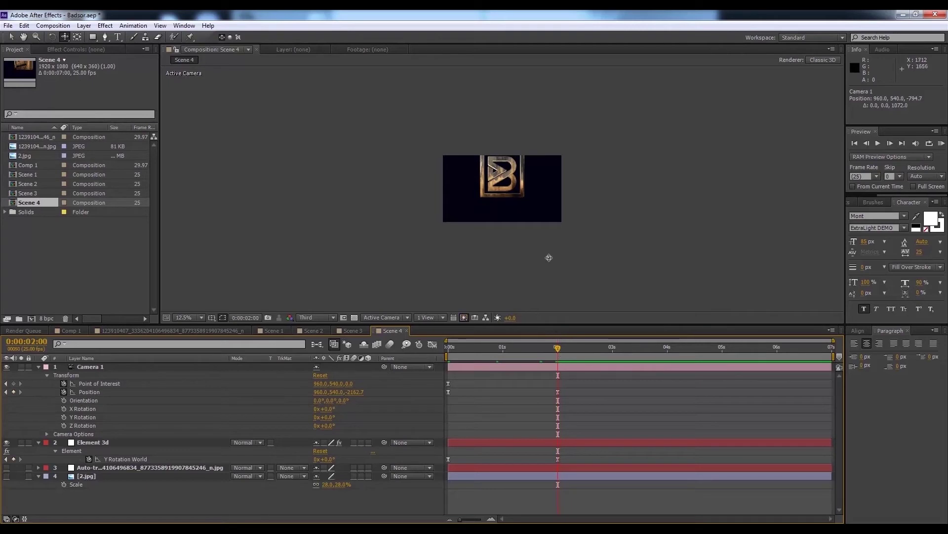
{"action": "left_click", "coordinate": [612, 348]}
{"action": "left_click_drag", "start_coordinate": [613, 354], "coordinate": [639, 354]}
{"action": "left_click_drag", "start_coordinate": [511, 204], "coordinate": [507, 239]}
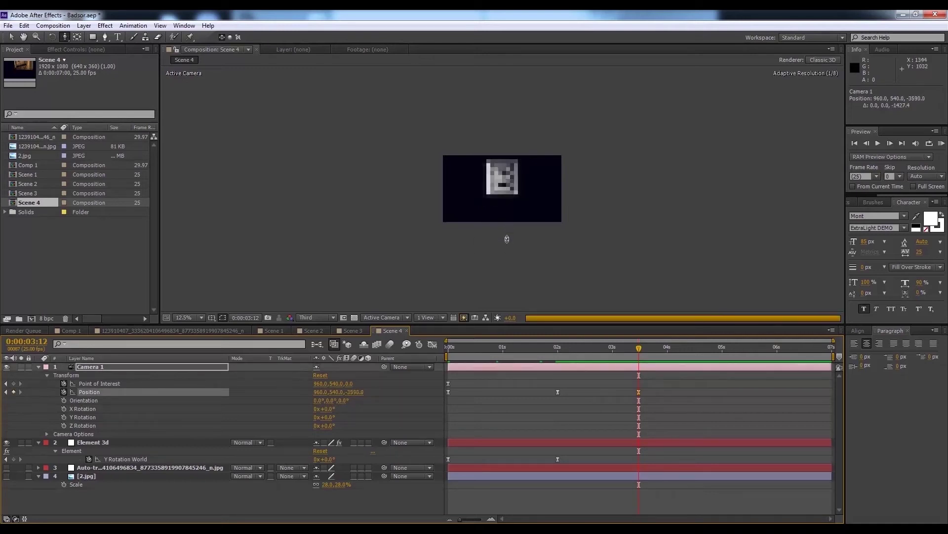
{"action": "left_click_drag", "start_coordinate": [510, 201], "coordinate": [508, 194]}
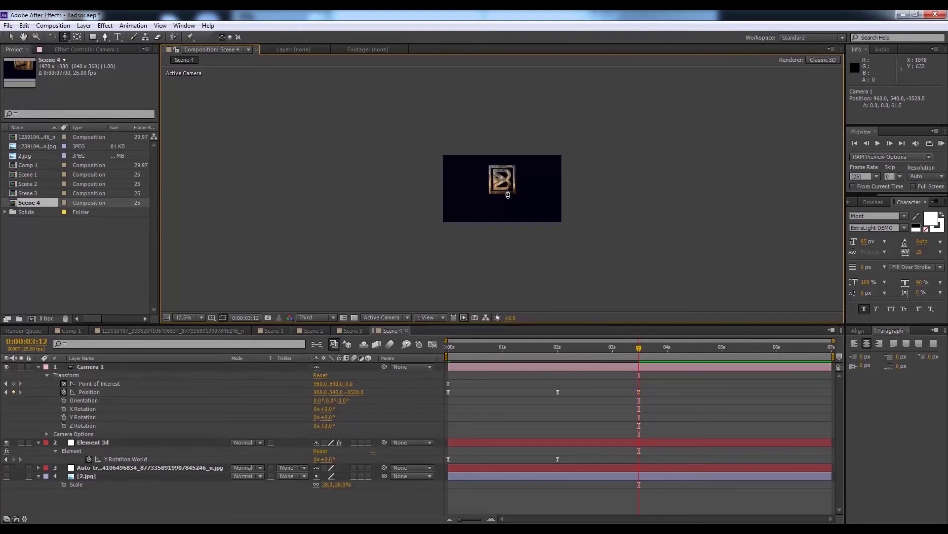
Track Camera 1 to about X 975, Y 404 to reframe the logo, show the title/action safe guides, and preview the move
{"action": "key", "text": "c"}
{"action": "left_click_drag", "start_coordinate": [508, 194], "coordinate": [507, 199]}
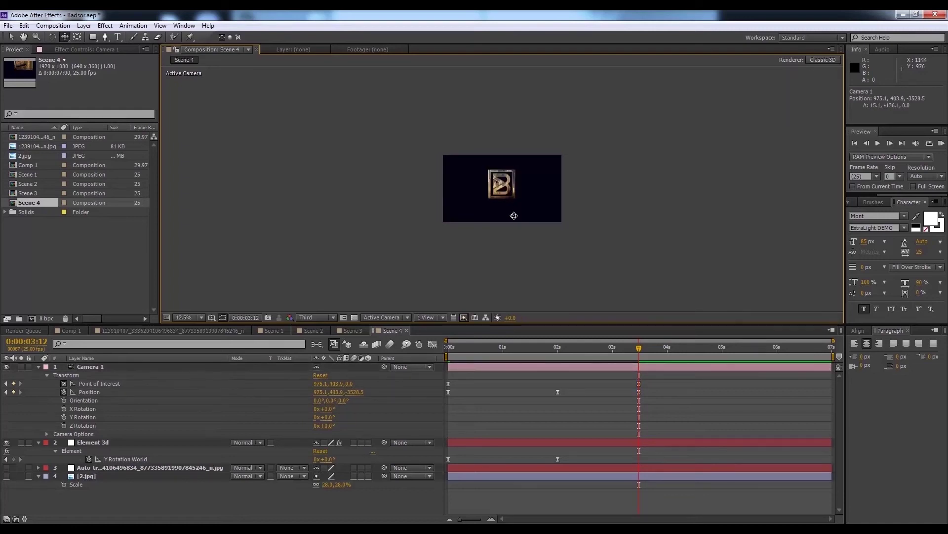
{"action": "key", "text": "period"}
{"action": "left_click", "coordinate": [211, 317]}
{"action": "left_click", "coordinate": [235, 327]}
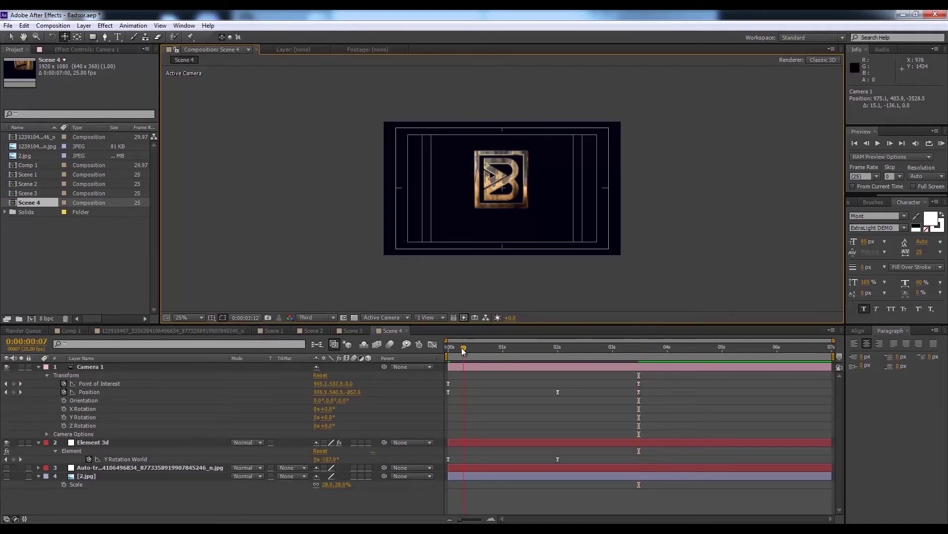
{"action": "left_click_drag", "start_coordinate": [464, 347], "coordinate": [652, 390]}
{"action": "left_click_drag", "start_coordinate": [460, 351], "coordinate": [559, 391]}
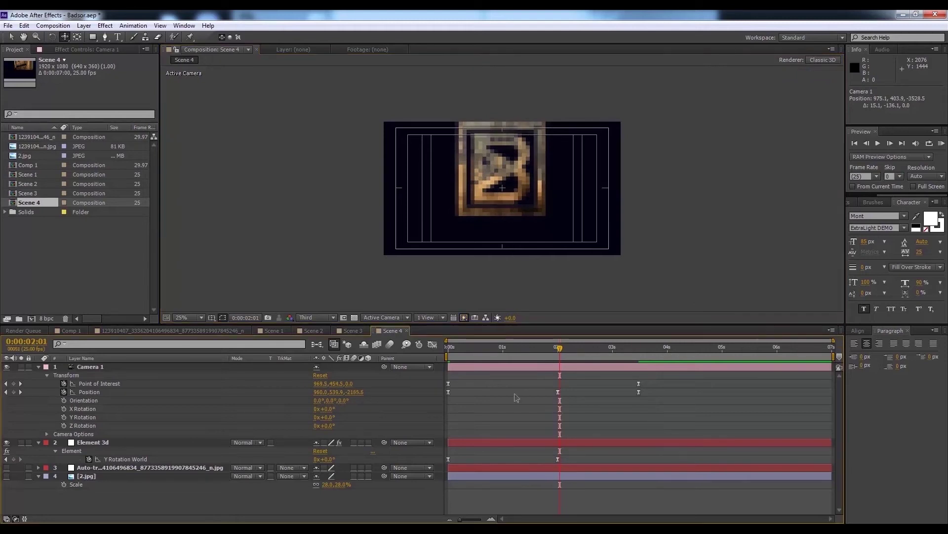
Retime Element 3d's Y Rotation World animation so its keyframes sit at 0:00:00:00 and 0:00:02:16
{"action": "left_click_drag", "start_coordinate": [559, 346], "coordinate": [557, 346]}
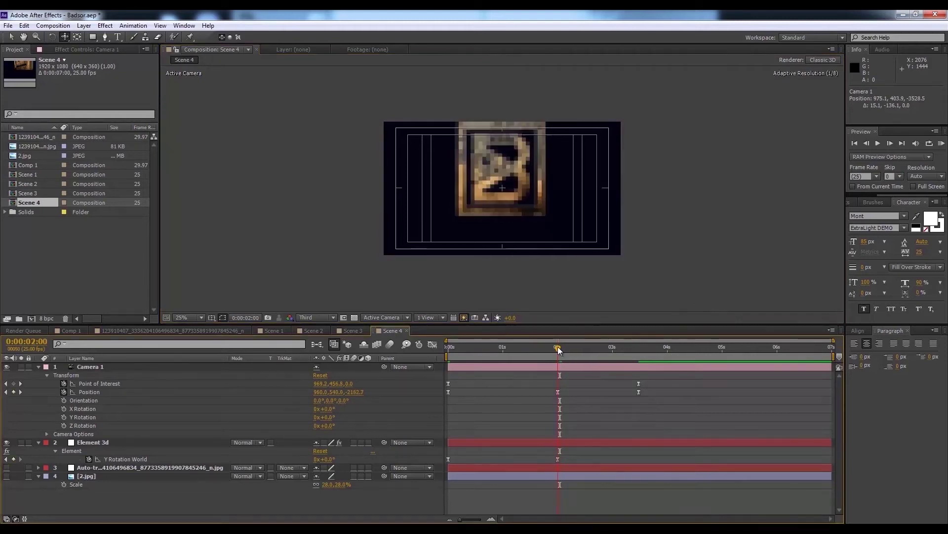
{"action": "left_click", "coordinate": [131, 460]}
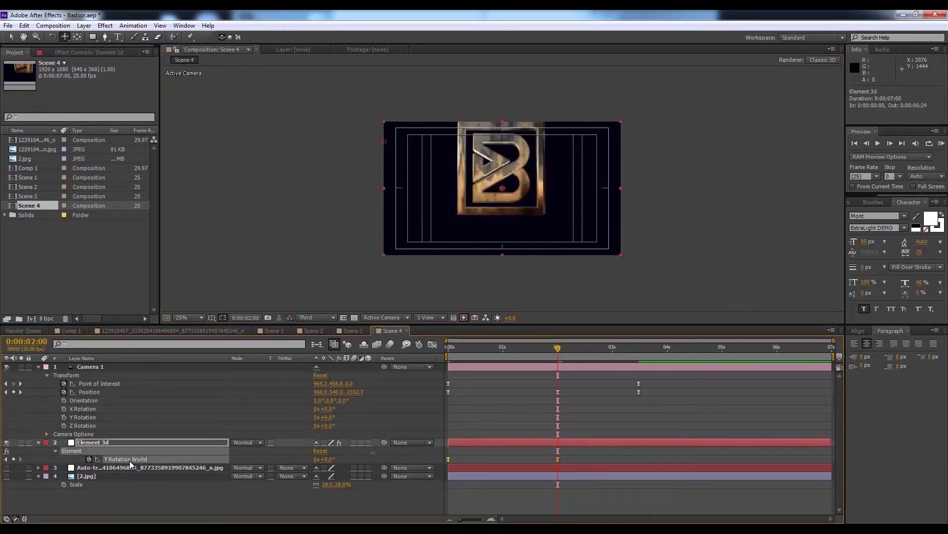
{"action": "left_click", "coordinate": [117, 53]}
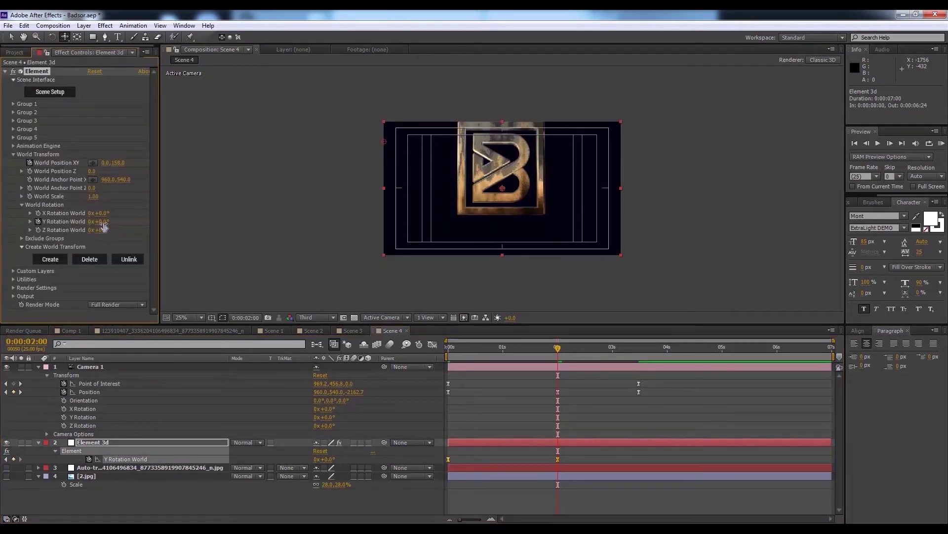
{"action": "left_click_drag", "start_coordinate": [106, 226], "coordinate": [157, 233]}
{"action": "left_click_drag", "start_coordinate": [560, 459], "coordinate": [595, 456]}
{"action": "left_click", "coordinate": [494, 460]}
{"action": "left_click_drag", "start_coordinate": [483, 459], "coordinate": [449, 459]}
Set Element 3d's Y Rotation World to 1x+0.0° at 0:00:02:16 and preview the spin
{"action": "left_click_drag", "start_coordinate": [468, 349], "coordinate": [593, 393]}
{"action": "left_click_drag", "start_coordinate": [107, 223], "coordinate": [144, 221]}
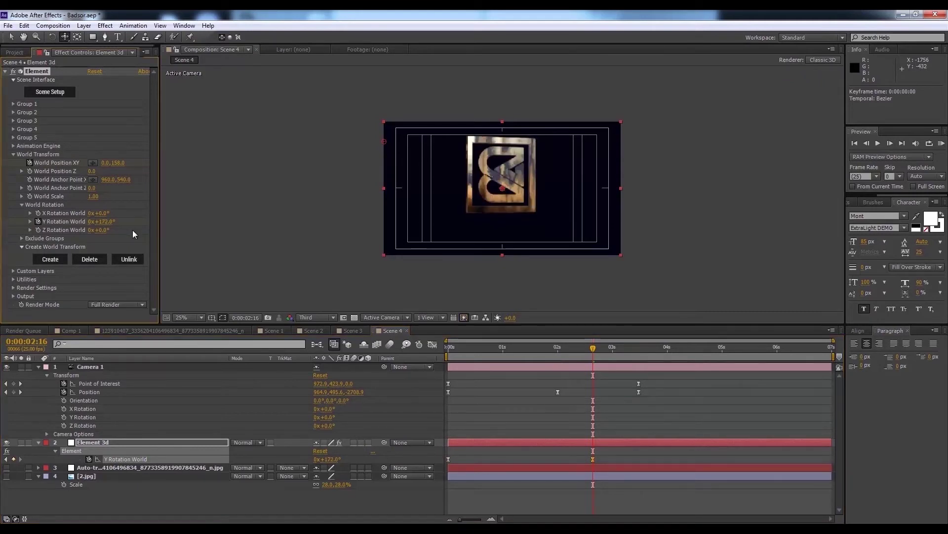
{"action": "left_click_drag", "start_coordinate": [120, 222], "coordinate": [211, 235]}
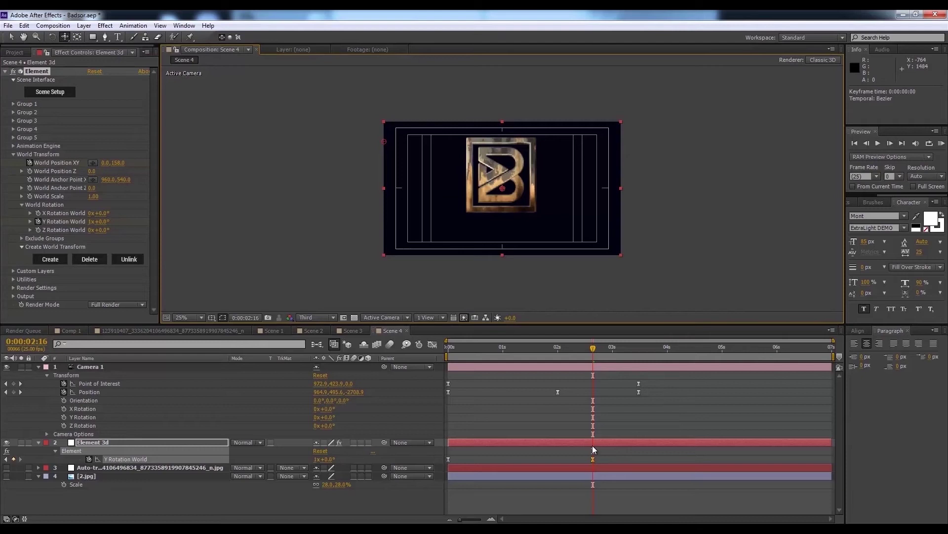
{"action": "left_click_drag", "start_coordinate": [486, 352], "coordinate": [632, 388]}
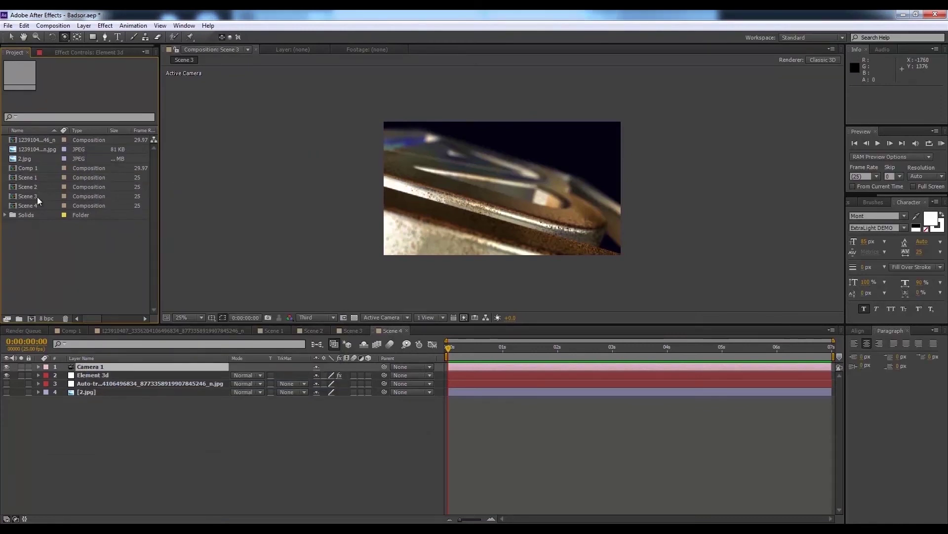
Switch back to the Scene 3 composition's timeline
{"action": "left_click", "coordinate": [37, 197]}
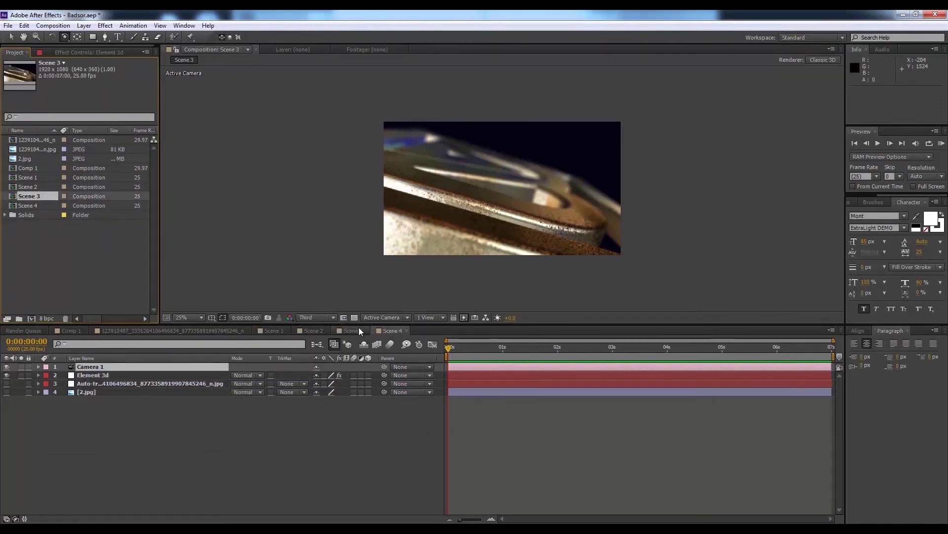
{"action": "left_click", "coordinate": [358, 328]}
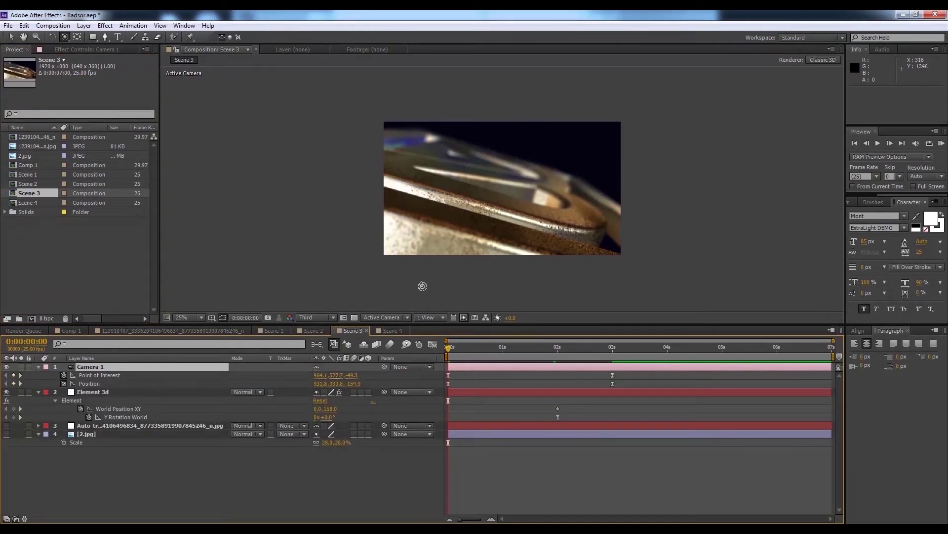
Duplicate the Scene 3 composition in the project and open the copy's timeline
{"action": "left_click", "coordinate": [528, 347]}
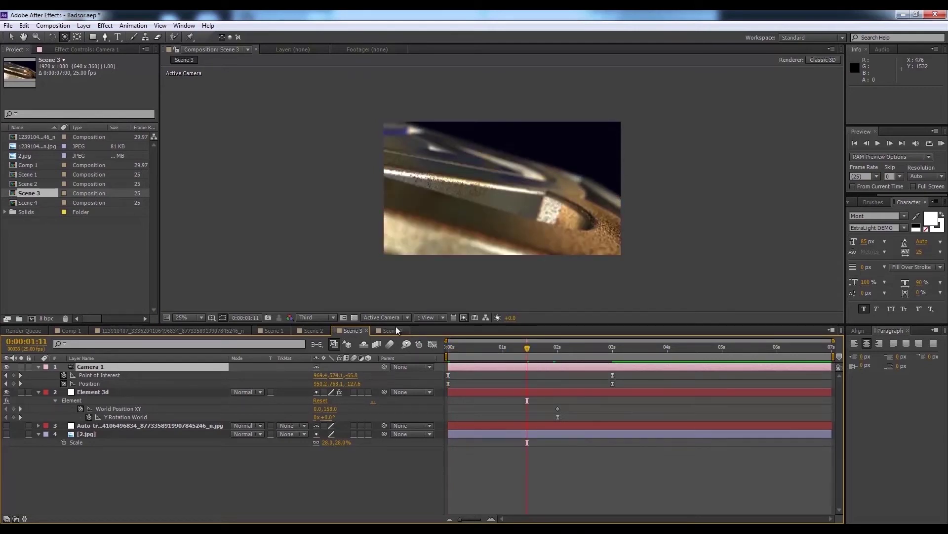
{"action": "left_click", "coordinate": [58, 230]}
{"action": "left_click", "coordinate": [43, 192]}
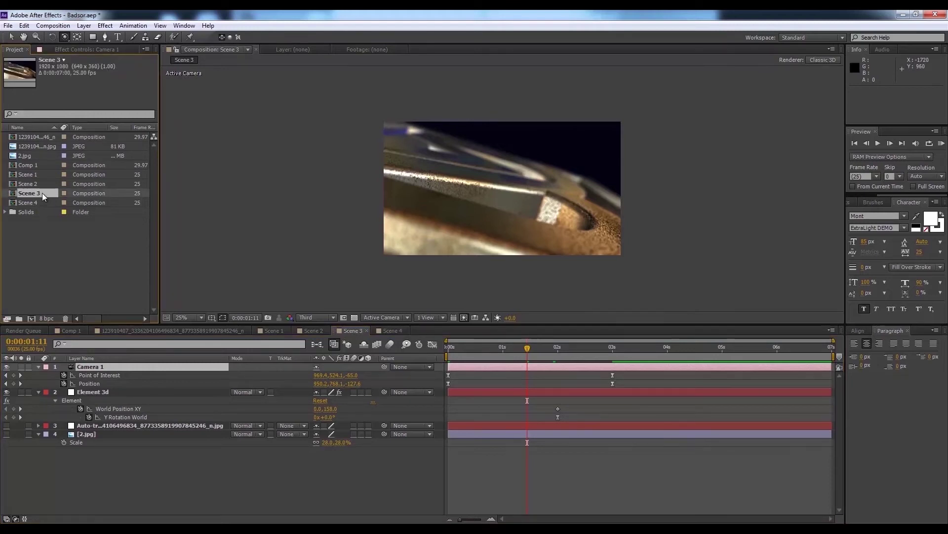
{"action": "key", "text": "ctrl+d"}
{"action": "double_click", "coordinate": [40, 214]}
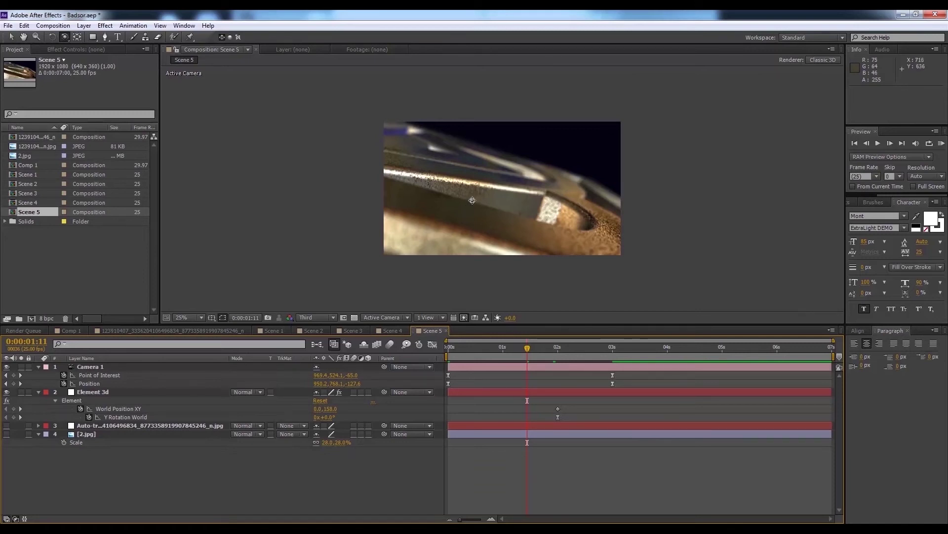
Orbit and pull back the copy's Camera 1 to about X 700, Y 1602, Z -1070 so the whole logo is in frame
{"action": "left_click_drag", "start_coordinate": [483, 186], "coordinate": [485, 300]}
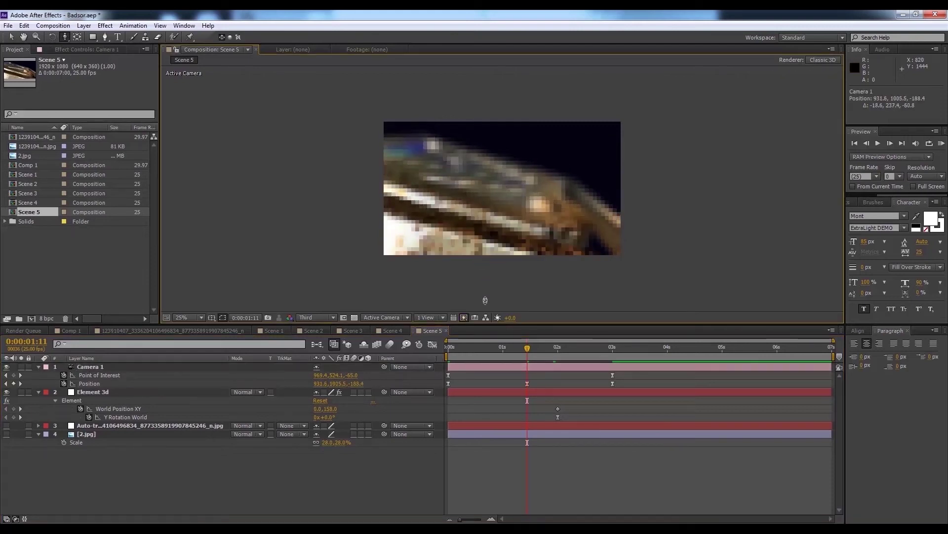
{"action": "left_click_drag", "start_coordinate": [472, 191], "coordinate": [440, 206]}
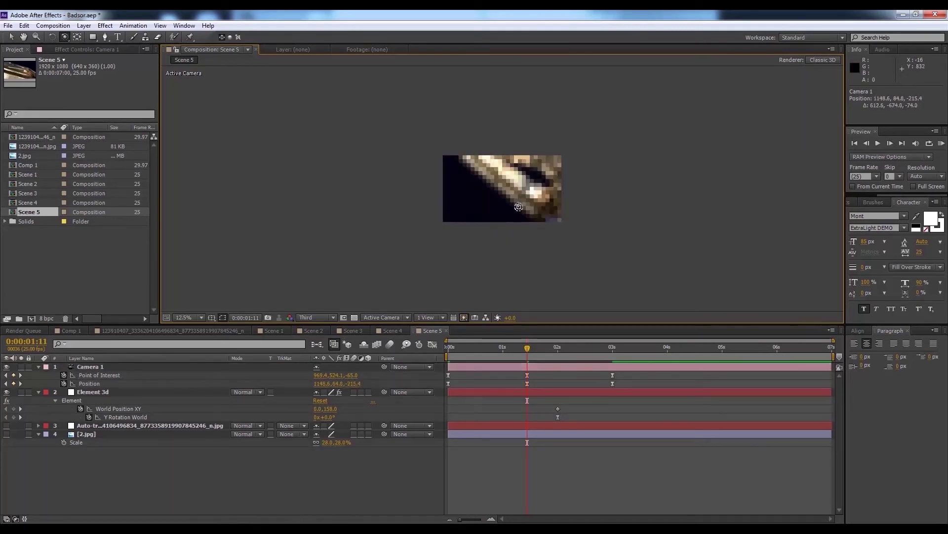
{"action": "key", "text": "period"}
{"action": "left_click_drag", "start_coordinate": [527, 209], "coordinate": [478, 210]}
{"action": "key", "text": "comma"}
{"action": "key", "text": "comma"}
{"action": "key", "text": "c"}
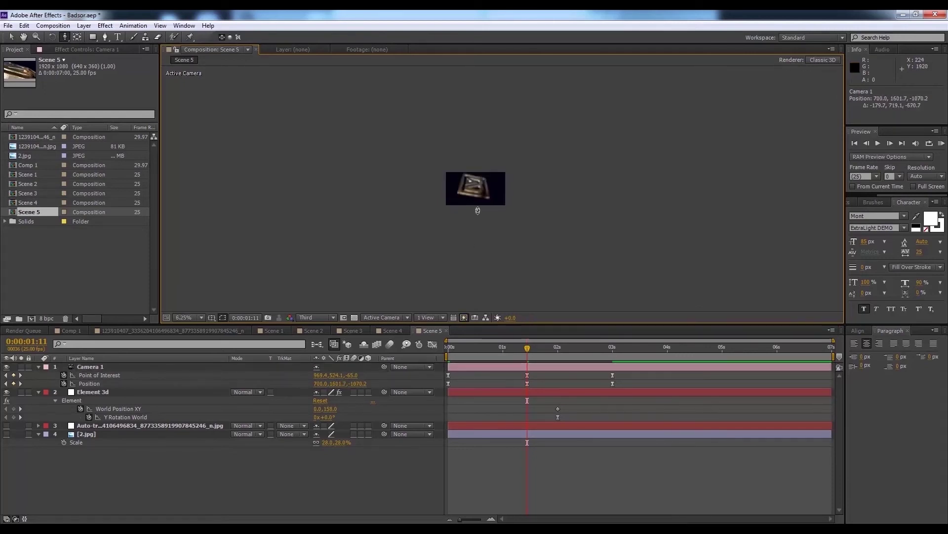
Dolly and orbit Camera 1 to a tilted, closer view of the logo at about X 385, Y 1254, Z -671
{"action": "key", "text": "period"}
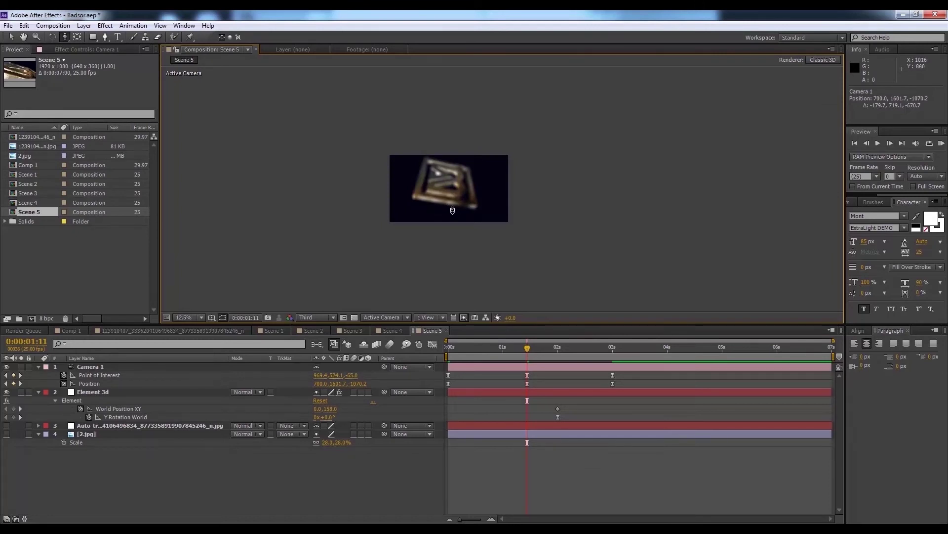
{"action": "left_click_drag", "start_coordinate": [444, 211], "coordinate": [449, 201]}
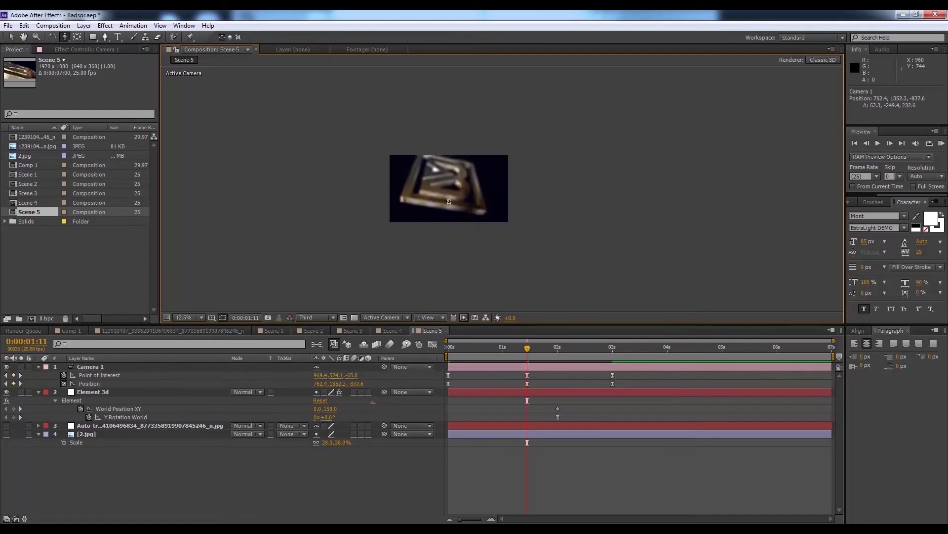
{"action": "left_click_drag", "start_coordinate": [449, 201], "coordinate": [427, 204]}
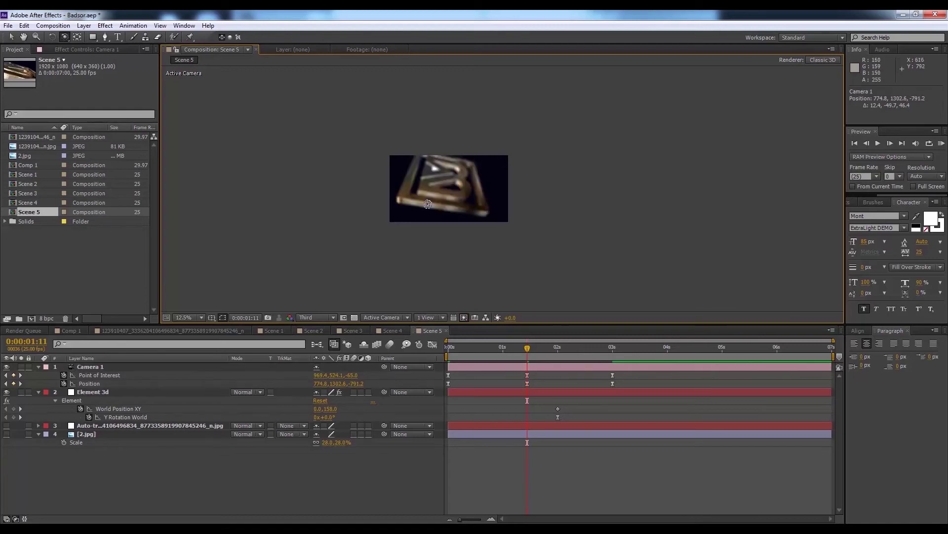
{"action": "left_click_drag", "start_coordinate": [427, 204], "coordinate": [436, 205]}
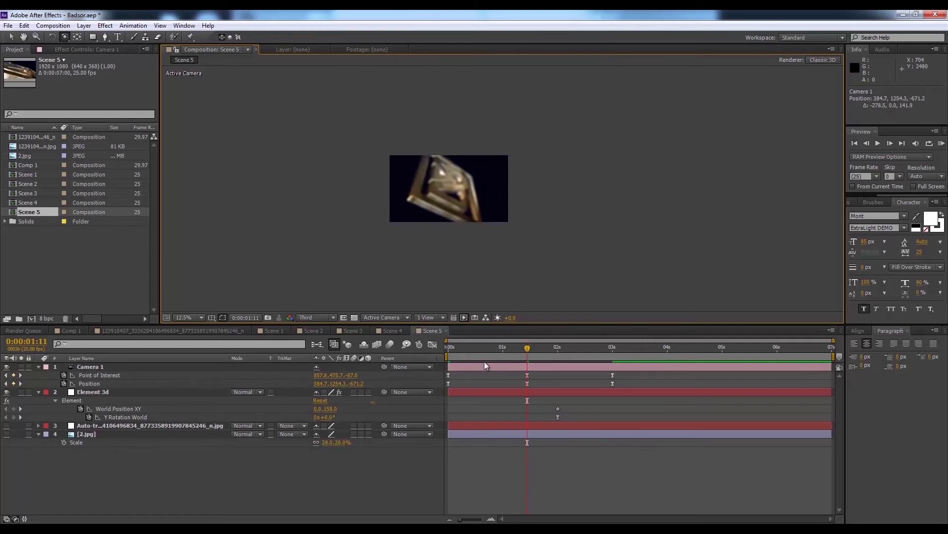
Remove all keyframes from Camera 1's Point of Interest and Position
{"action": "left_click", "coordinate": [100, 377]}
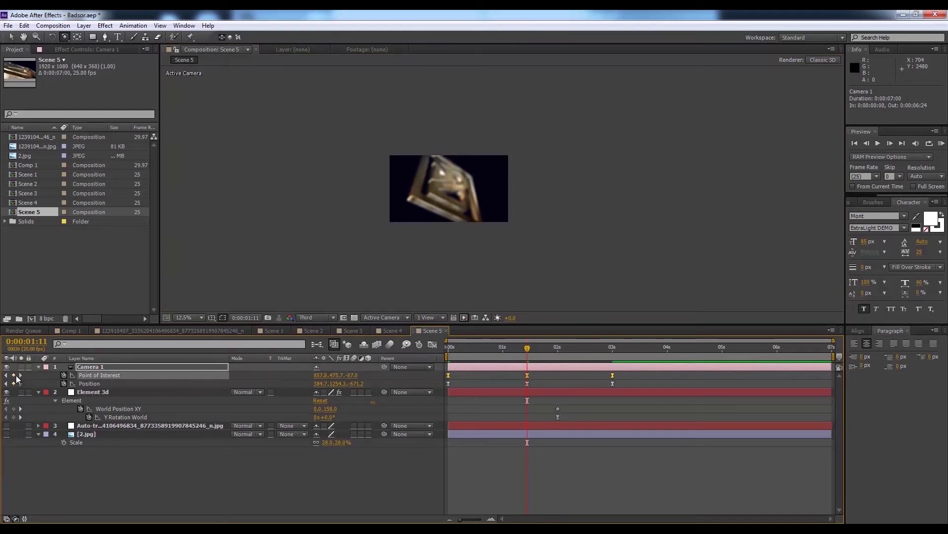
{"action": "left_click", "coordinate": [63, 375]}
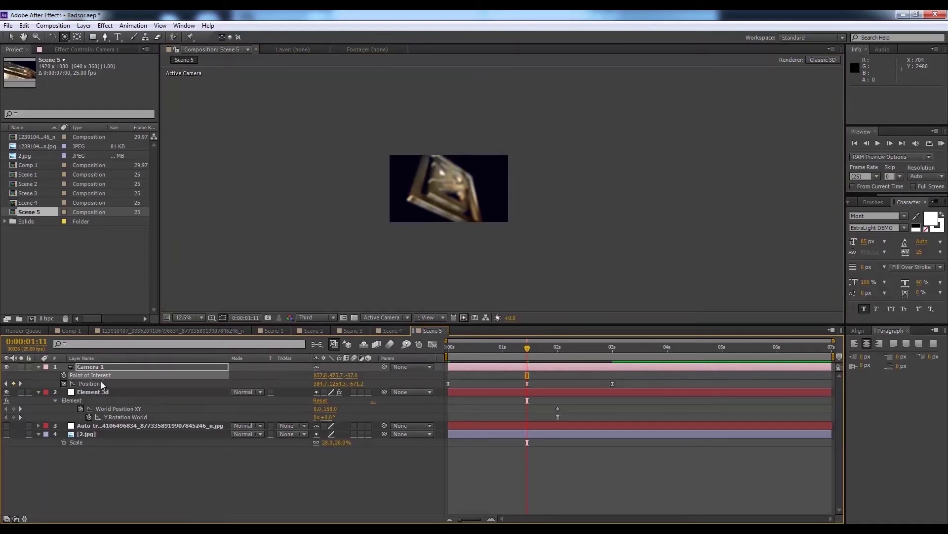
{"action": "left_click", "coordinate": [103, 385]}
{"action": "left_click", "coordinate": [64, 383]}
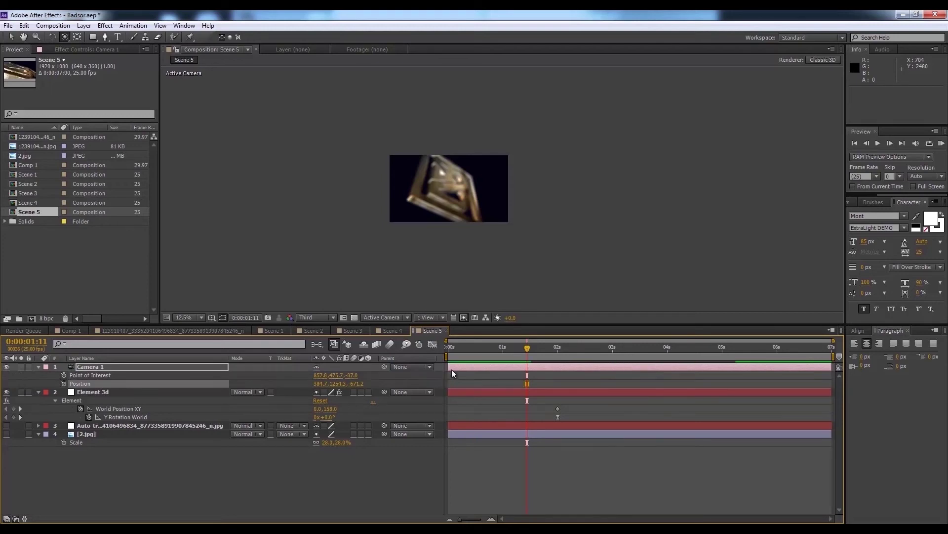
Start new Point of Interest and Position keyframes for Camera 1 at 0:00:00:00
{"action": "key", "text": "Home"}
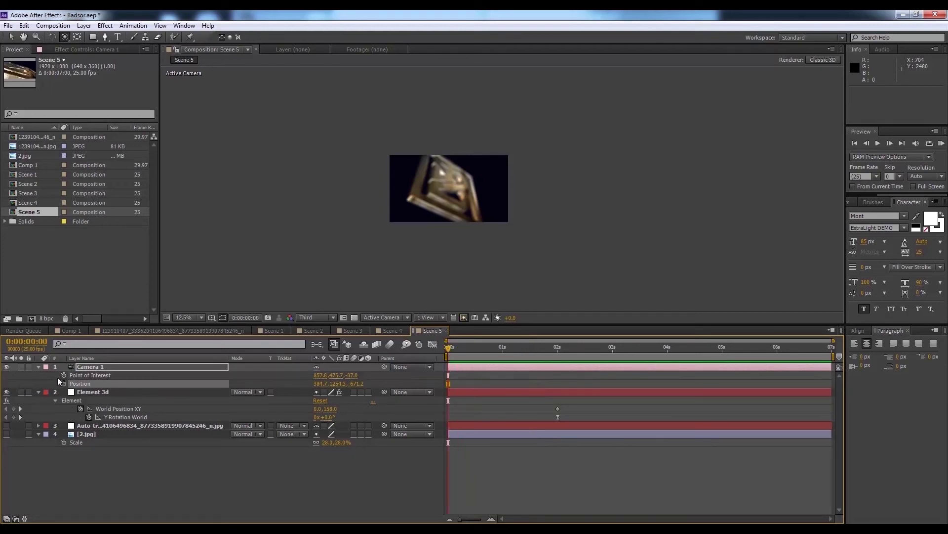
{"action": "left_click", "coordinate": [64, 375]}
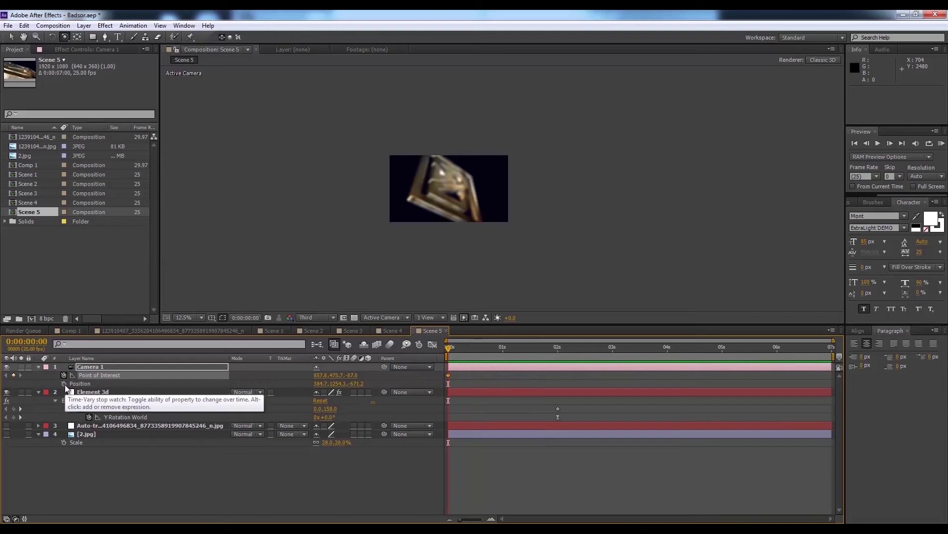
{"action": "left_click", "coordinate": [64, 383]}
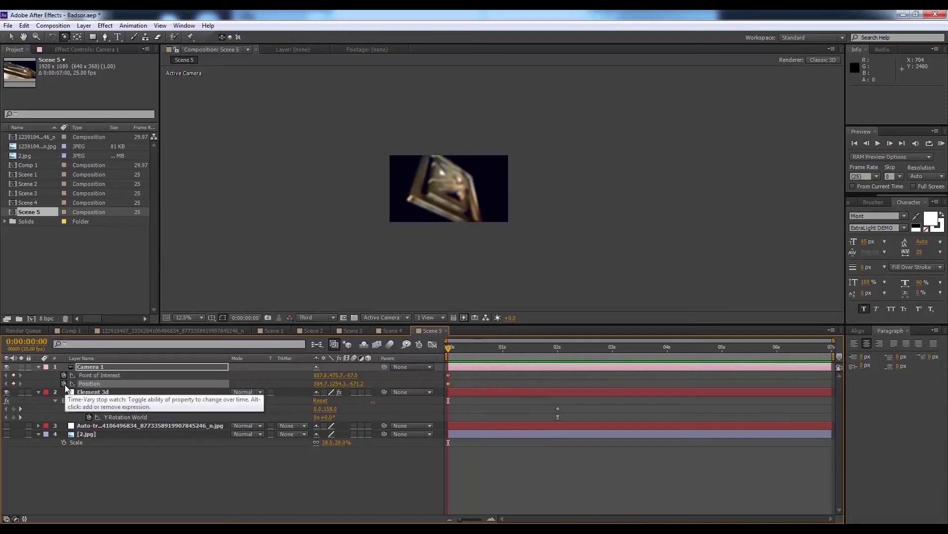
At 0:00:02:00, dolly Camera 1 in on the logo to about X 604, Y 894, Z -401, and preview the move
{"action": "left_click", "coordinate": [559, 351]}
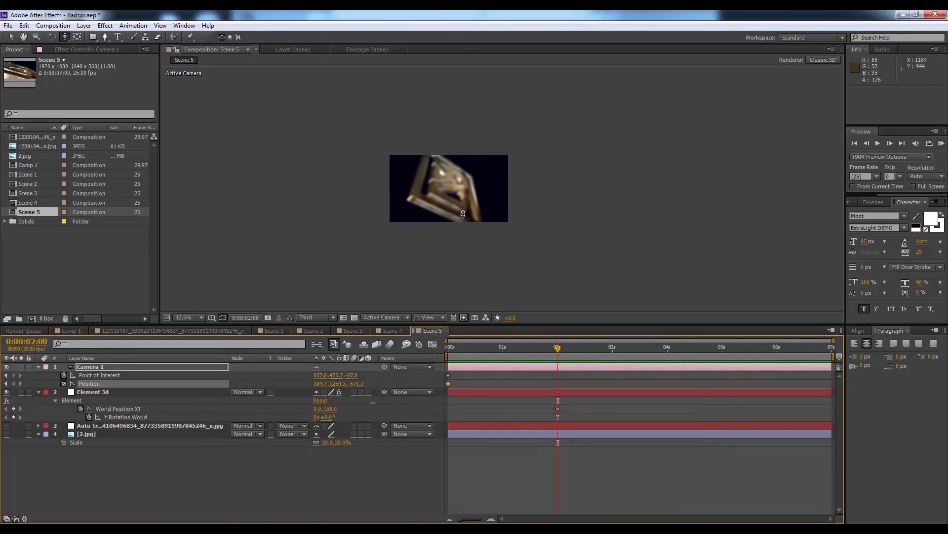
{"action": "mouse_move", "coordinate": [466, 214]}
{"action": "left_mouse_down"}
{"action": "mouse_move", "coordinate": [472, 198]}
{"action": "mouse_move", "coordinate": [482, 205]}
{"action": "left_mouse_up"}
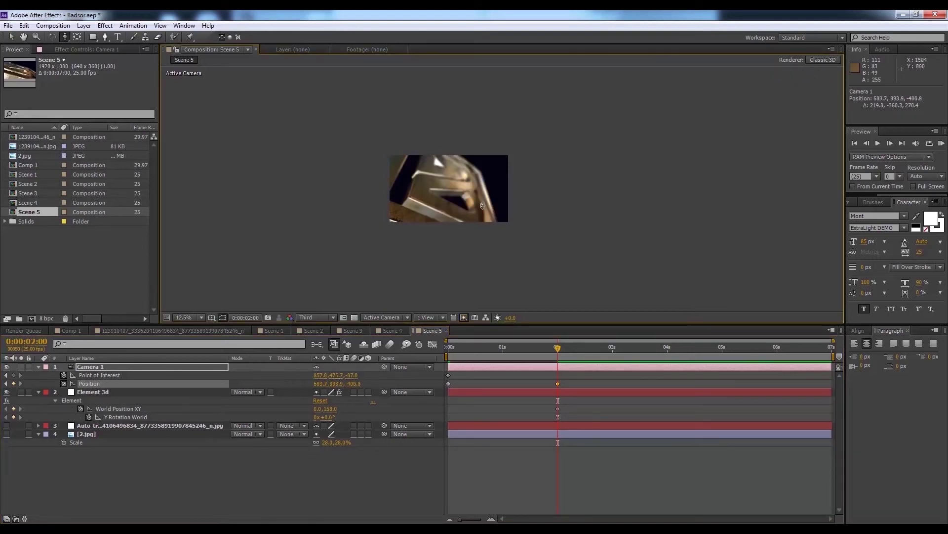
{"action": "left_click_drag", "start_coordinate": [470, 347], "coordinate": [440, 352]}
{"action": "key", "text": "h"}
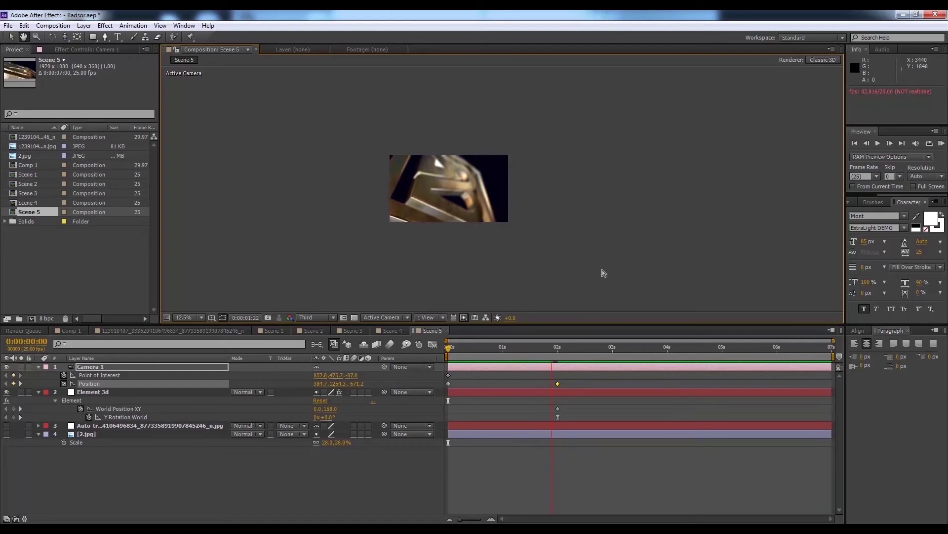
{"action": "key", "text": "c"}
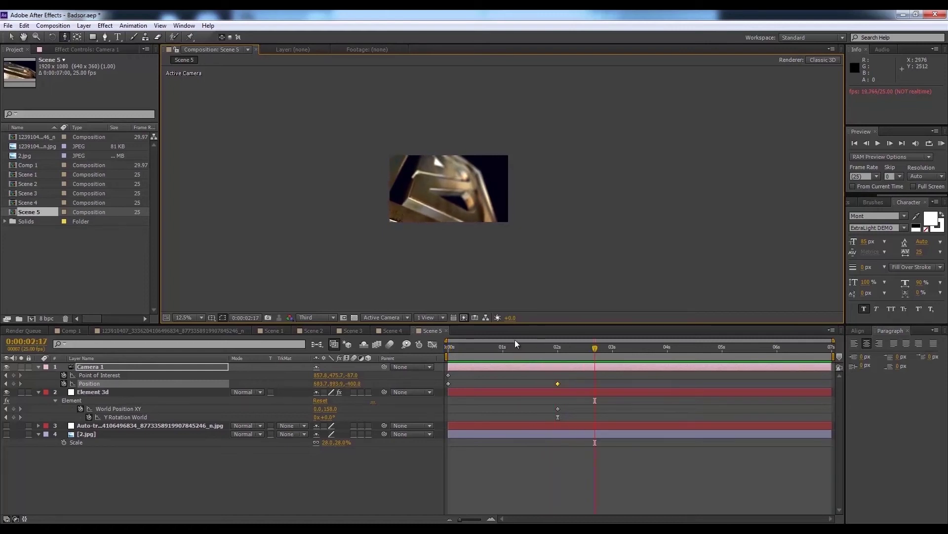
{"action": "left_click", "coordinate": [478, 353]}
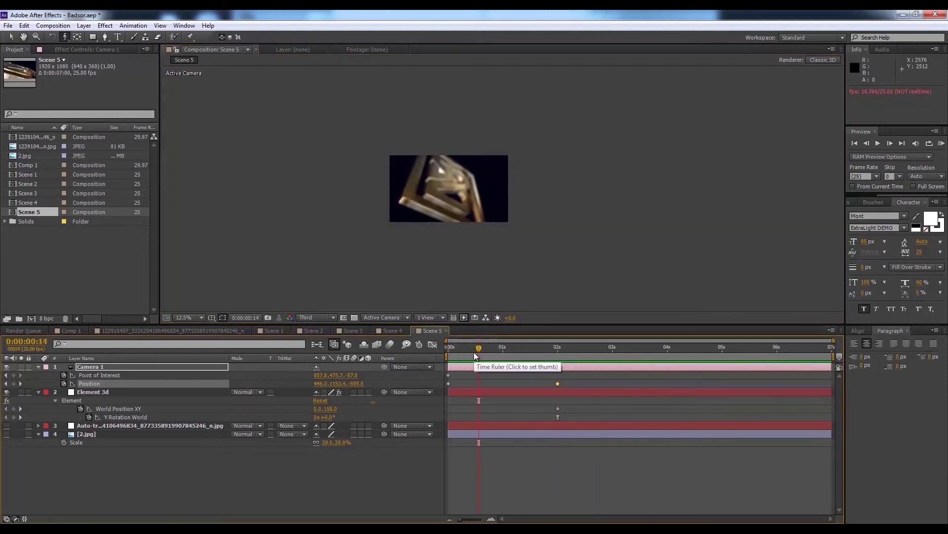
{"action": "left_click", "coordinate": [459, 353]}
{"action": "left_click_drag", "start_coordinate": [459, 353], "coordinate": [560, 364]}
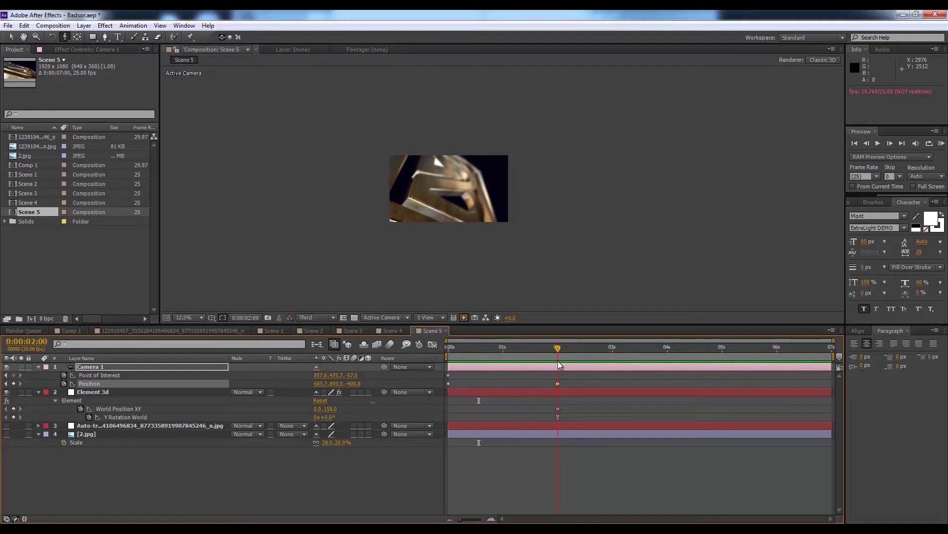
{"action": "key", "text": "period"}
{"action": "key", "text": "v"}
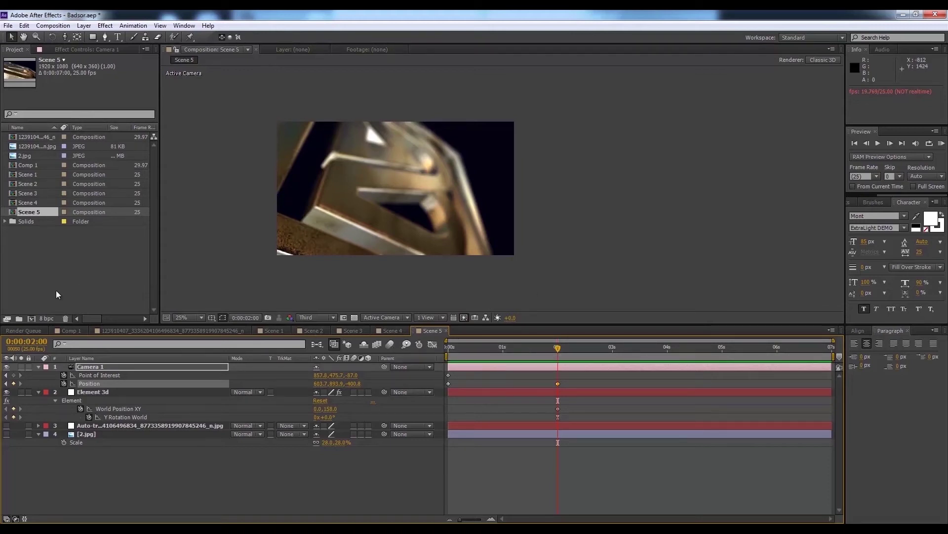
Create a composition named Final Render with the HDTV 1080 25 preset and a 0:00:10:00 duration
{"action": "left_click", "coordinate": [77, 281]}
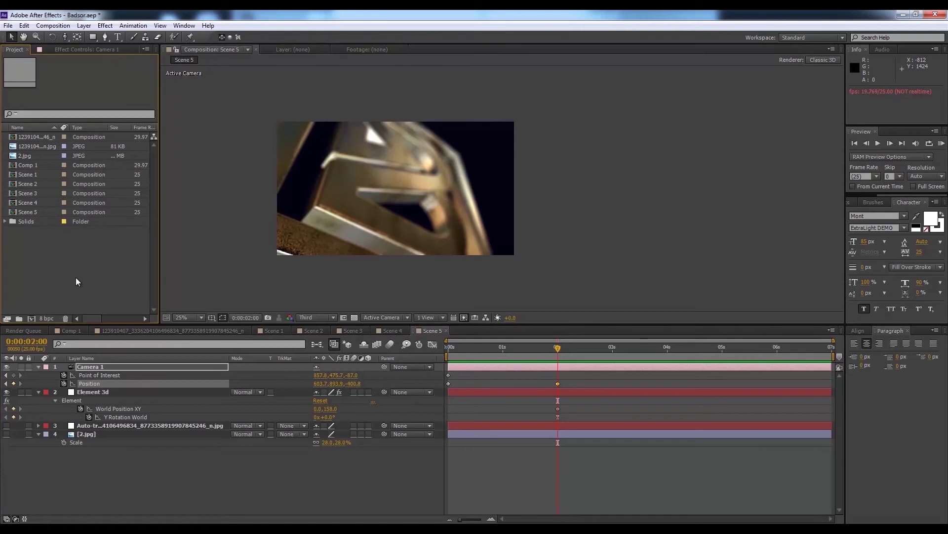
{"action": "left_click", "coordinate": [30, 319]}
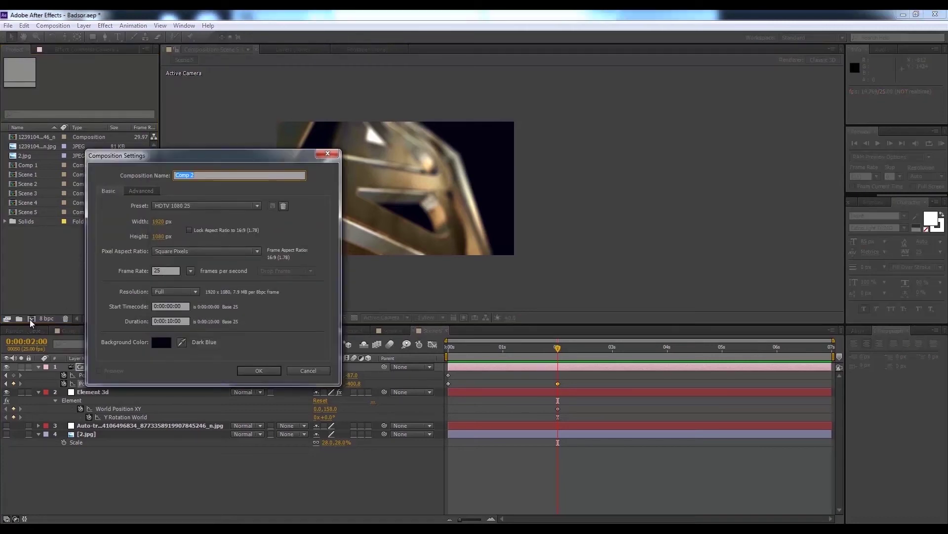
{"action": "type", "text": "Final Render"}
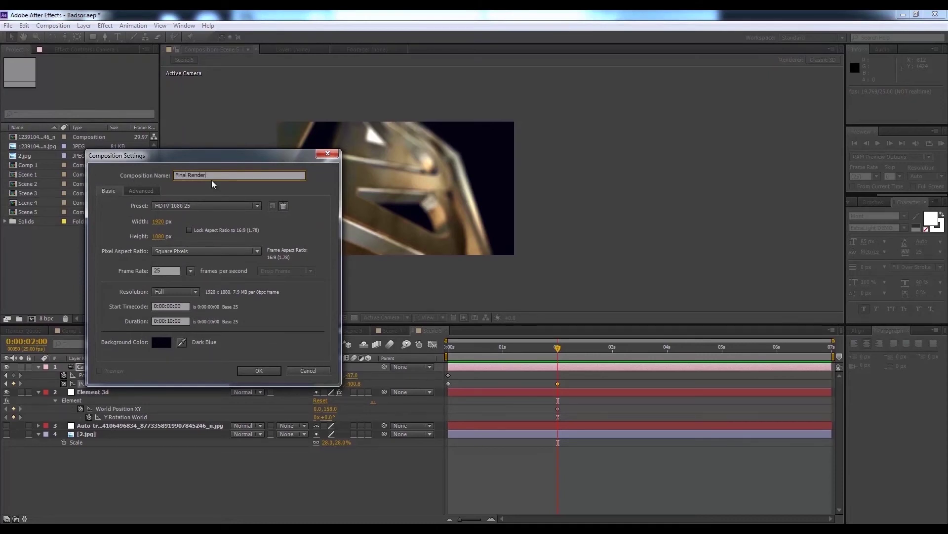
{"action": "key", "text": "Return"}
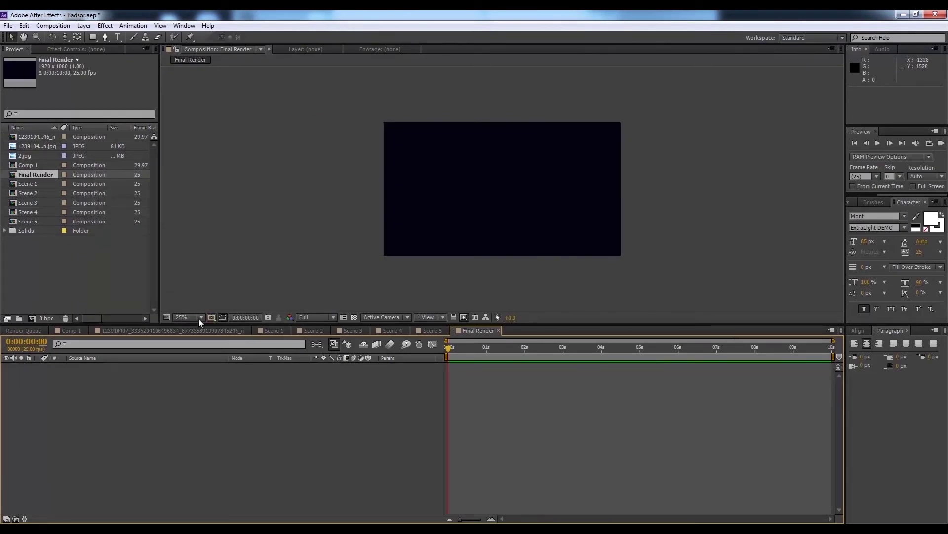
{"action": "left_click", "coordinate": [71, 276]}
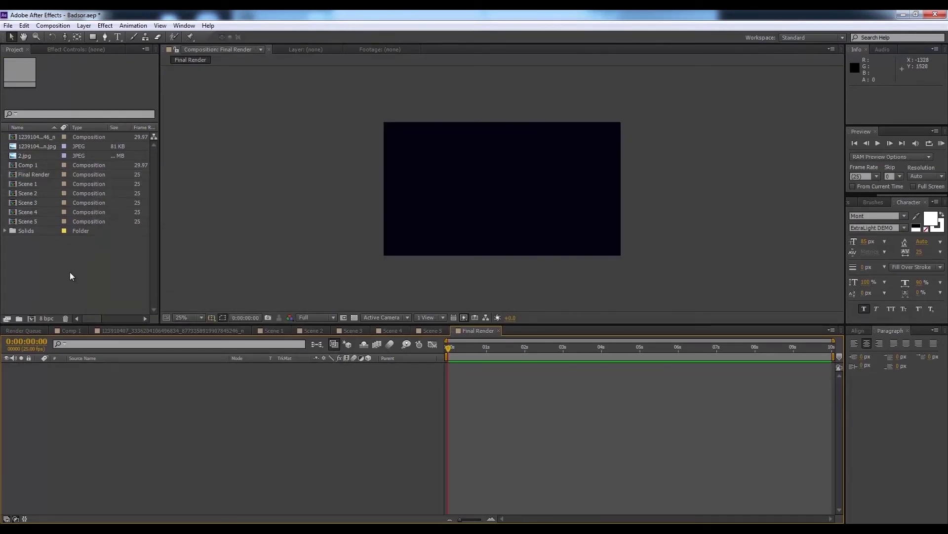
Add Scene 3 to the Final Render timeline and set the preview resolution to Quarter
{"action": "left_click", "coordinate": [33, 203]}
{"action": "left_click_drag", "start_coordinate": [33, 203], "coordinate": [157, 407]}
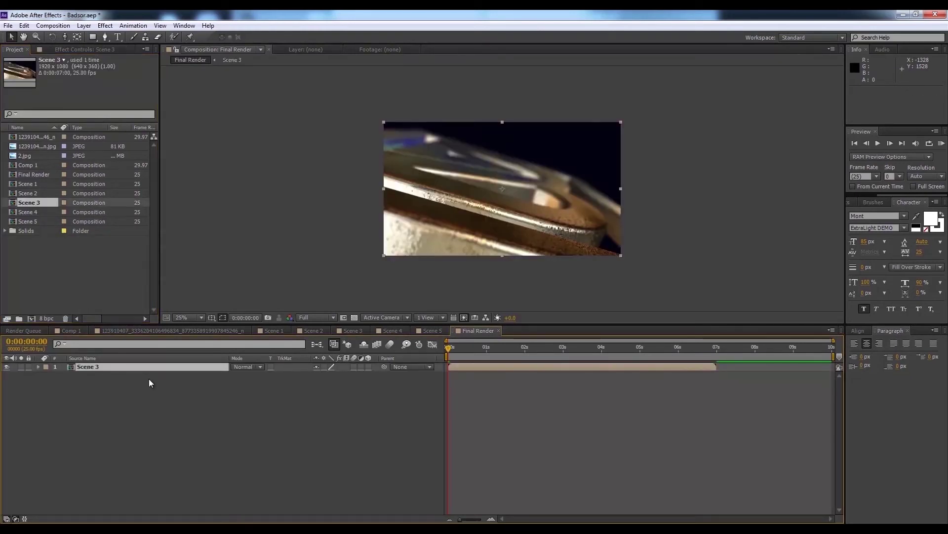
{"action": "left_click", "coordinate": [564, 348]}
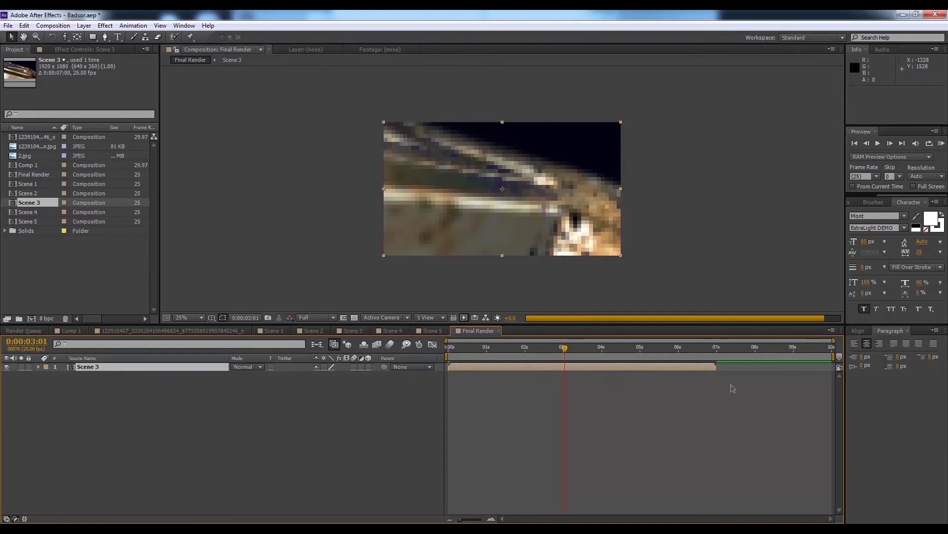
{"action": "key", "text": "Home"}
{"action": "left_click", "coordinate": [334, 318]}
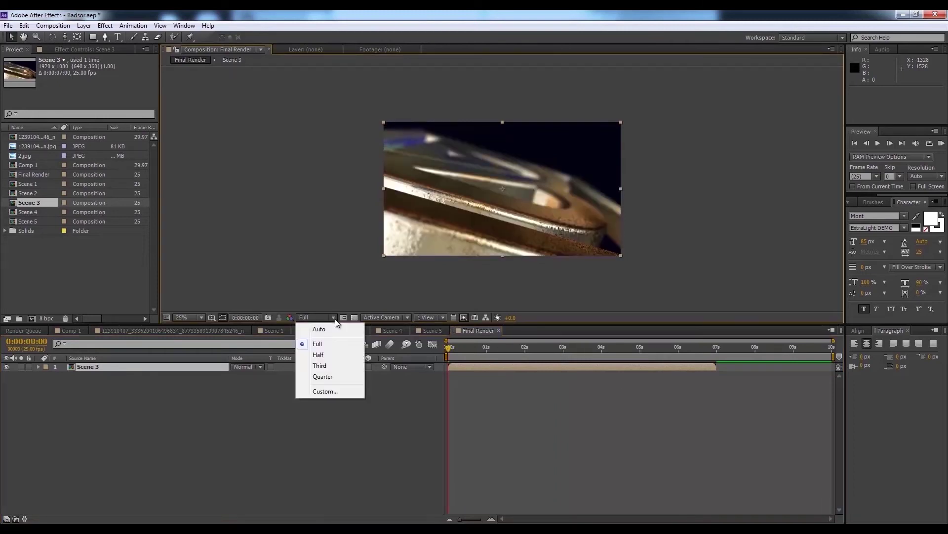
{"action": "left_click", "coordinate": [324, 377]}
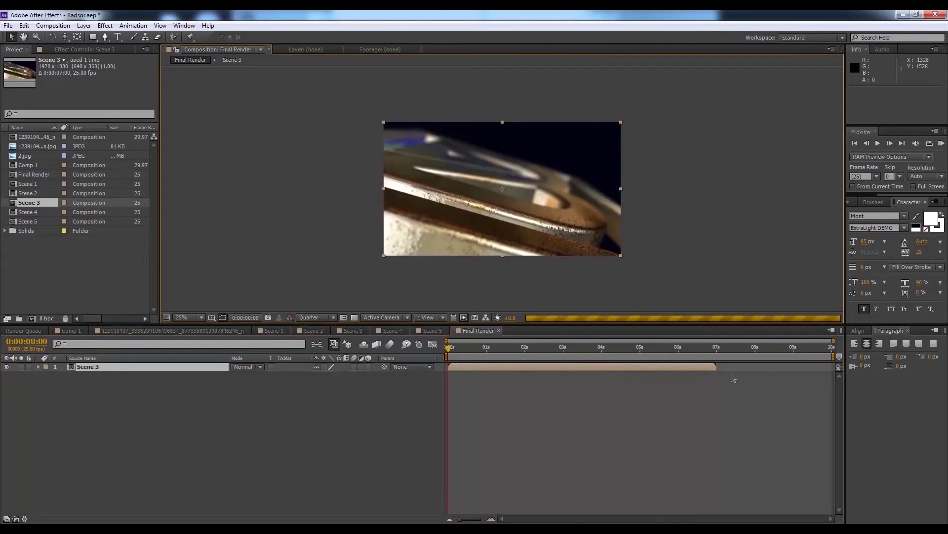
Trim the Scene 3 layer's out point to 0:00:03:00
{"action": "left_click", "coordinate": [563, 348]}
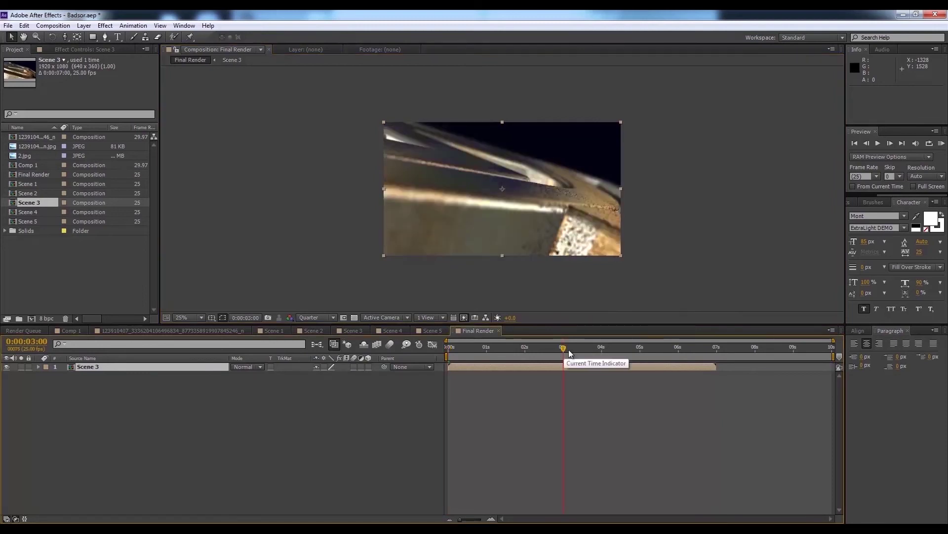
{"action": "left_click_drag", "start_coordinate": [718, 369], "coordinate": [556, 366]}
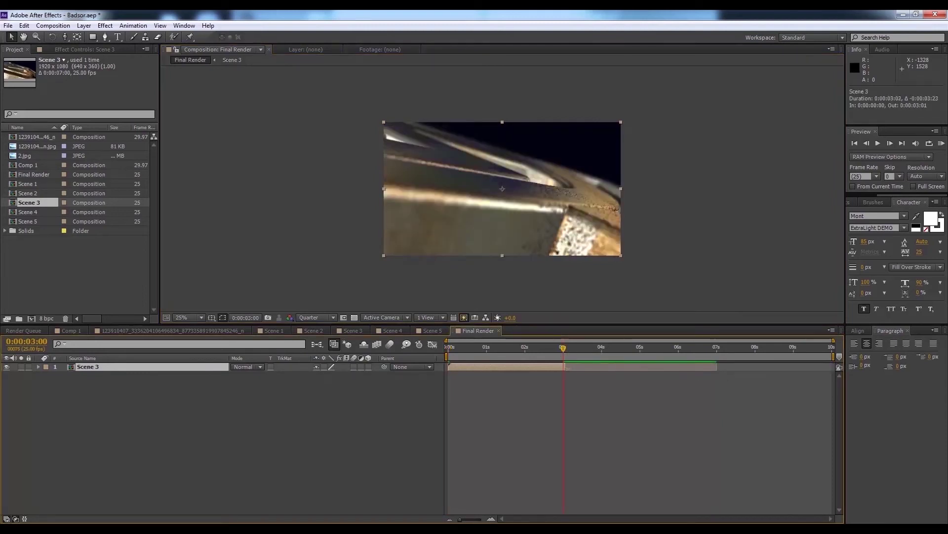
Add Scene 5 to the Final Render timeline below Scene 3 and align its start to 0:00:03:00
{"action": "left_click", "coordinate": [32, 221]}
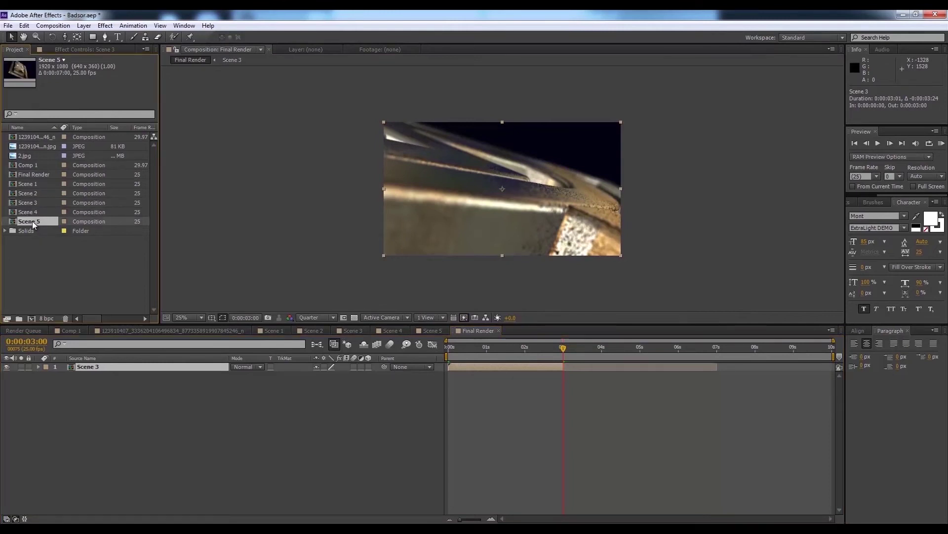
{"action": "left_click_drag", "start_coordinate": [31, 221], "coordinate": [167, 385]}
{"action": "left_click_drag", "start_coordinate": [421, 378], "coordinate": [564, 381]}
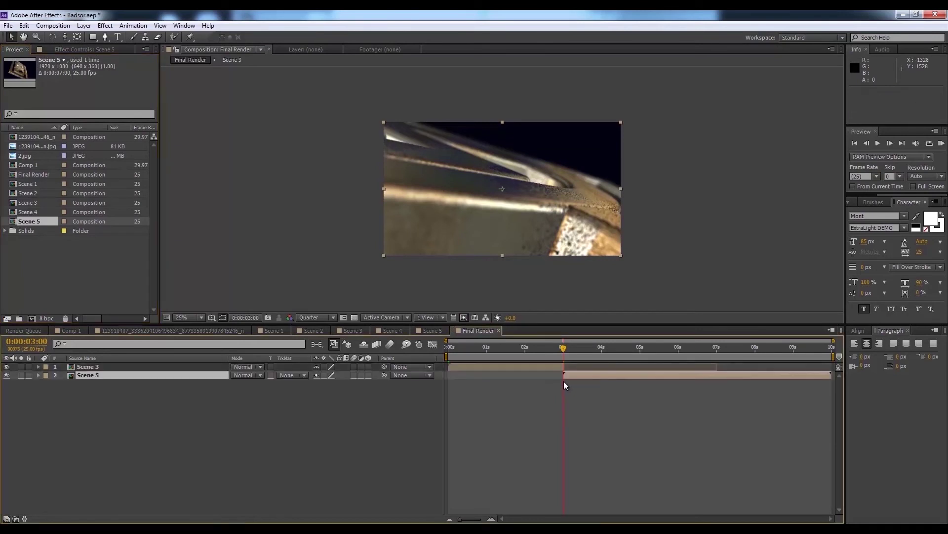
Trim the Scene 3 layer's out point to 0:00:02:24 to remove its overlap with Scene 5
{"action": "left_click", "coordinate": [460, 520]}
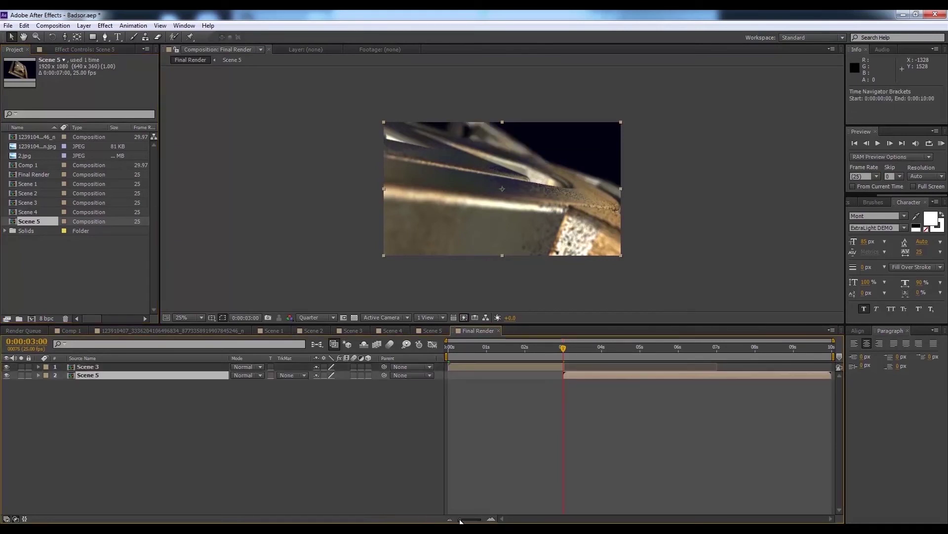
{"action": "left_click_drag", "start_coordinate": [459, 519], "coordinate": [485, 519]}
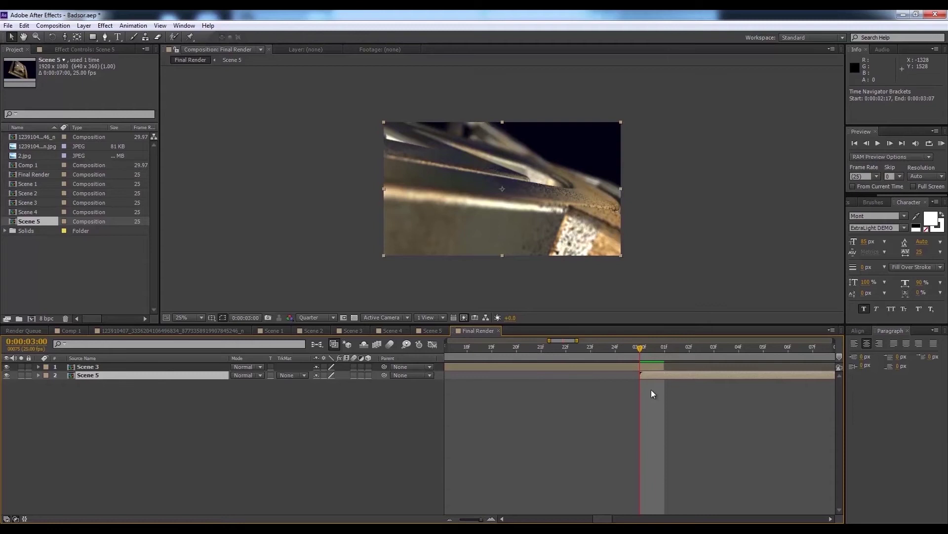
{"action": "left_click_drag", "start_coordinate": [664, 366], "coordinate": [640, 366]}
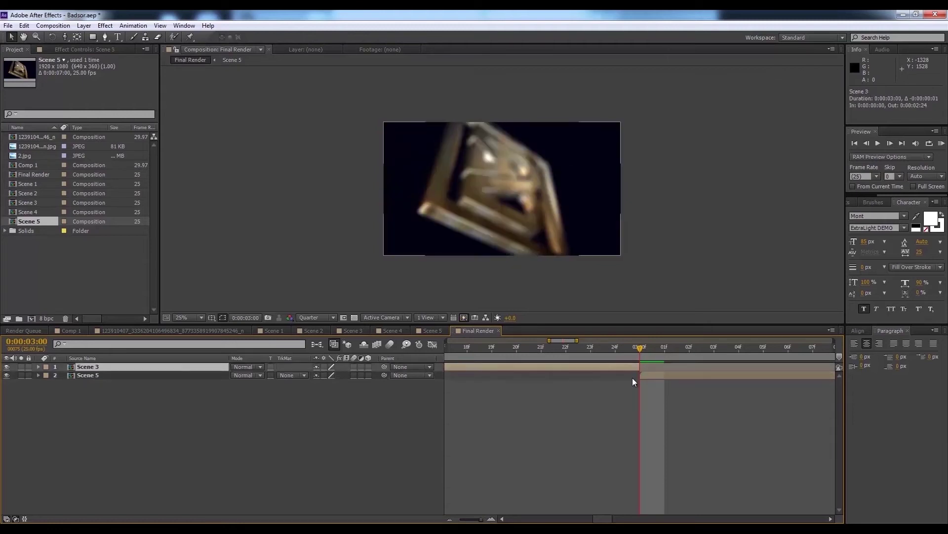
{"action": "left_click_drag", "start_coordinate": [479, 519], "coordinate": [460, 519]}
Trim the Scene 5 layer's out point to 0:00:05:00
{"action": "left_click_drag", "start_coordinate": [565, 347], "coordinate": [644, 357]}
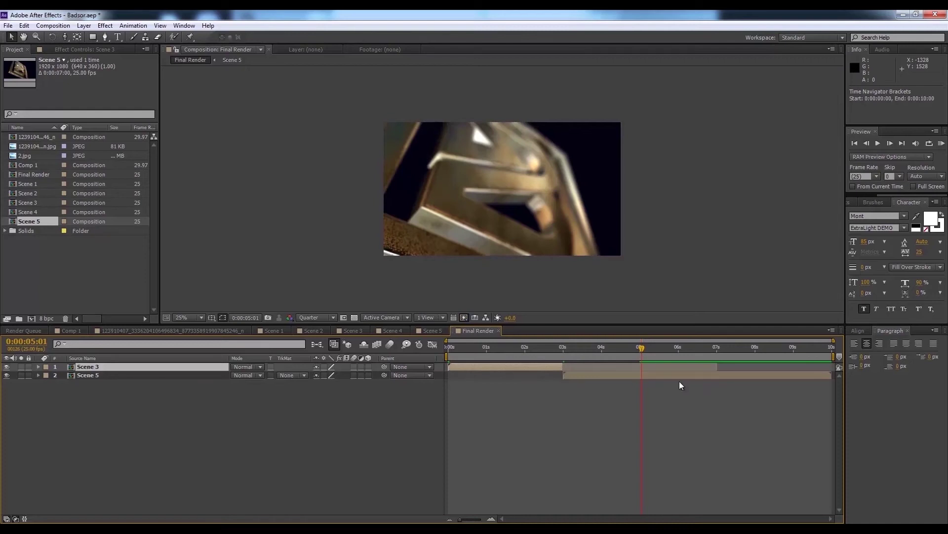
{"action": "left_click_drag", "start_coordinate": [454, 520], "coordinate": [478, 520]}
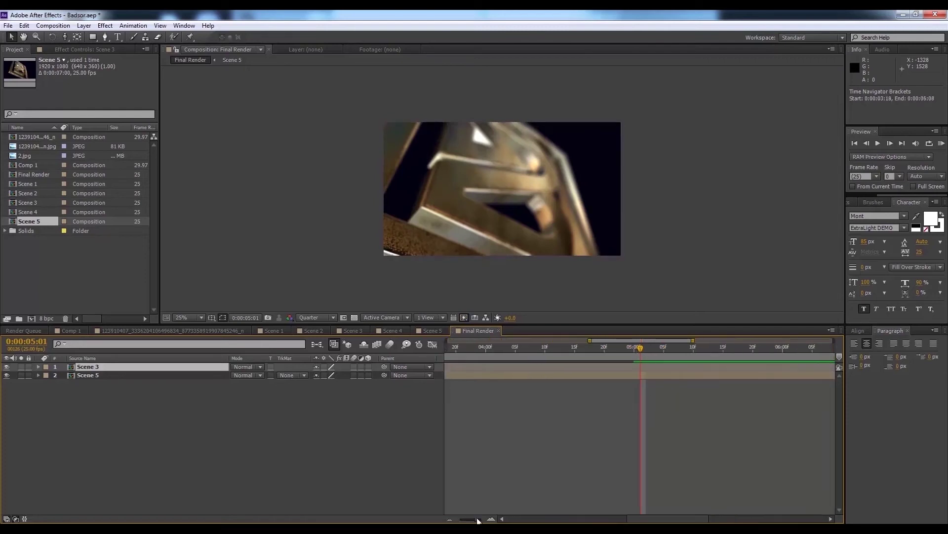
{"action": "left_click", "coordinate": [634, 348]}
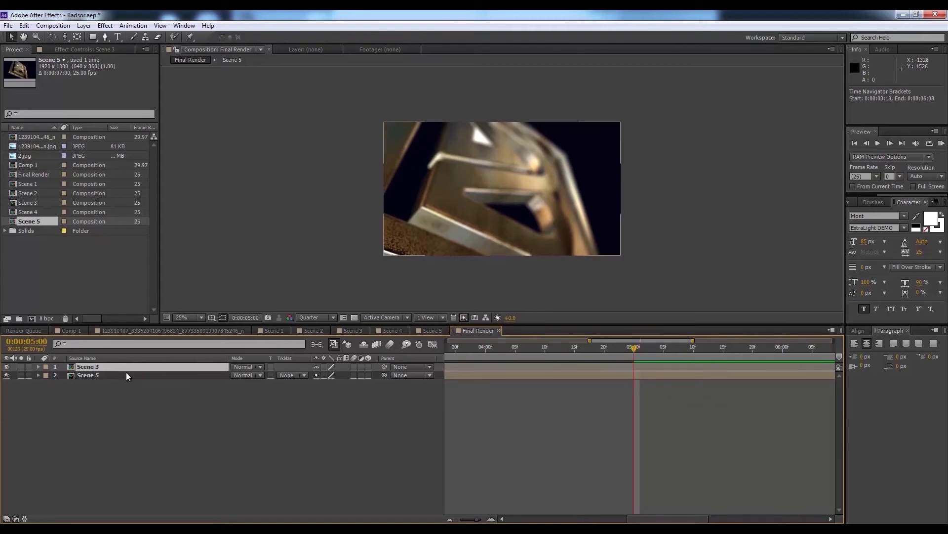
{"action": "left_click", "coordinate": [98, 378]}
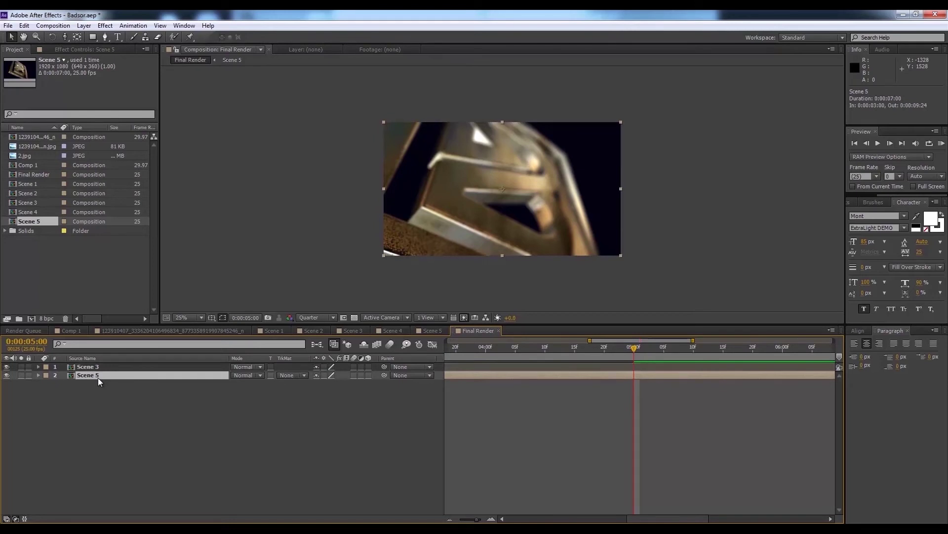
{"action": "left_click_drag", "start_coordinate": [98, 377], "coordinate": [99, 394]}
{"action": "left_click", "coordinate": [146, 395]}
{"action": "left_click", "coordinate": [114, 374]}
{"action": "left_click_drag", "start_coordinate": [114, 374], "coordinate": [122, 393]}
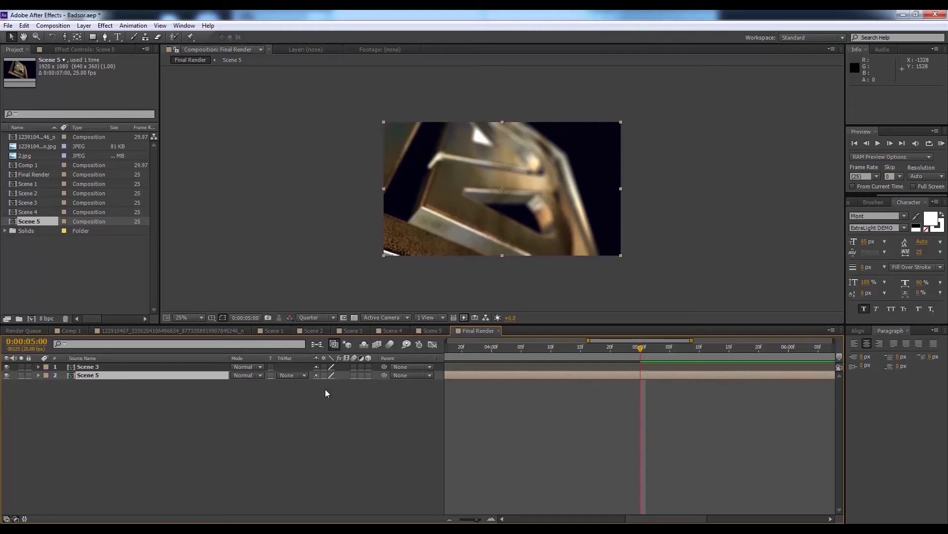
{"action": "left_click_drag", "start_coordinate": [479, 519], "coordinate": [460, 519]}
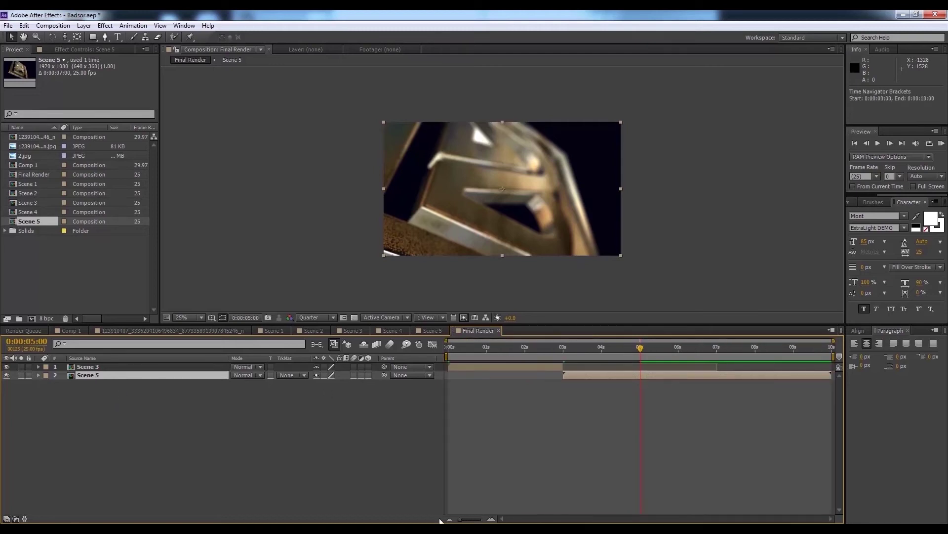
{"action": "left_click_drag", "start_coordinate": [832, 375], "coordinate": [640, 375]}
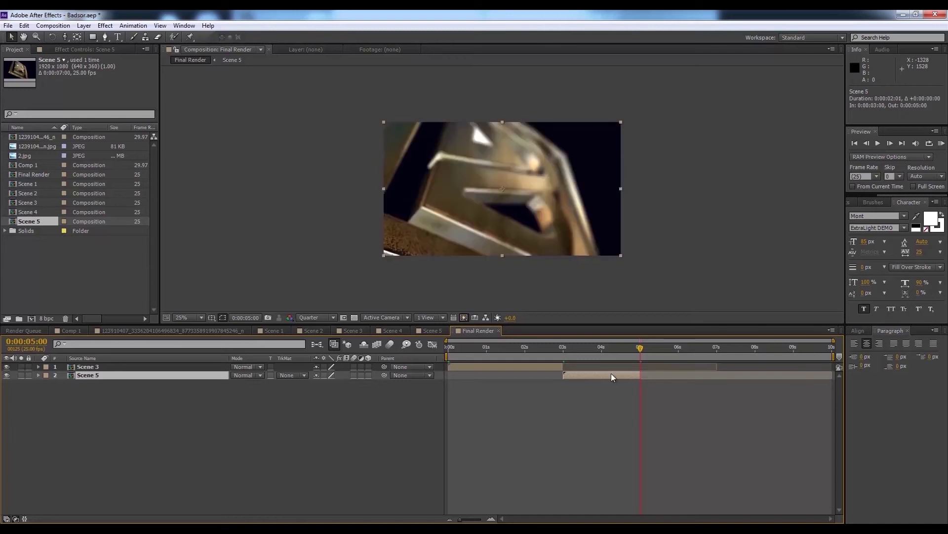
Add Scene 1 below Scene 5, trim it to a 0:00:02:00 duration and shift it to start at 0:00:05:00
{"action": "left_click_drag", "start_coordinate": [540, 348], "coordinate": [599, 356]}
{"action": "left_click", "coordinate": [28, 193]}
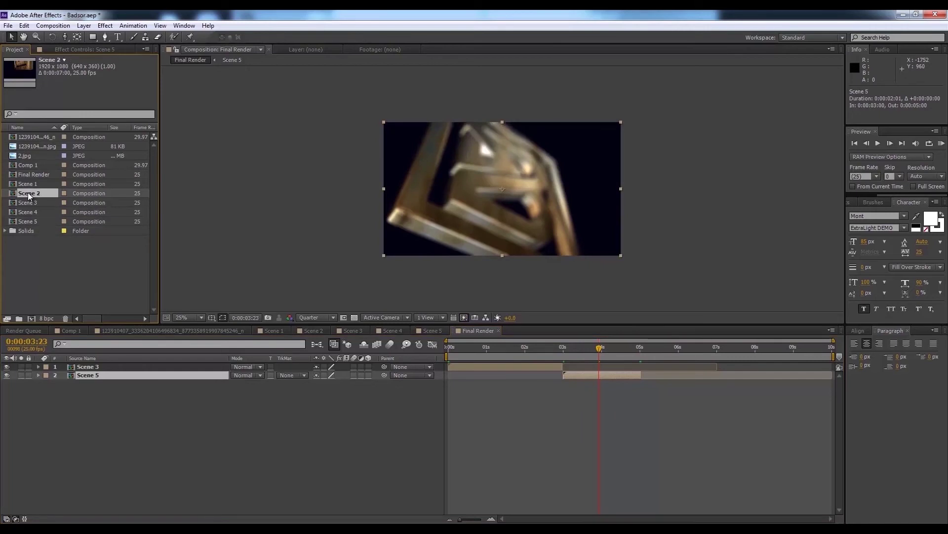
{"action": "left_click", "coordinate": [31, 184]}
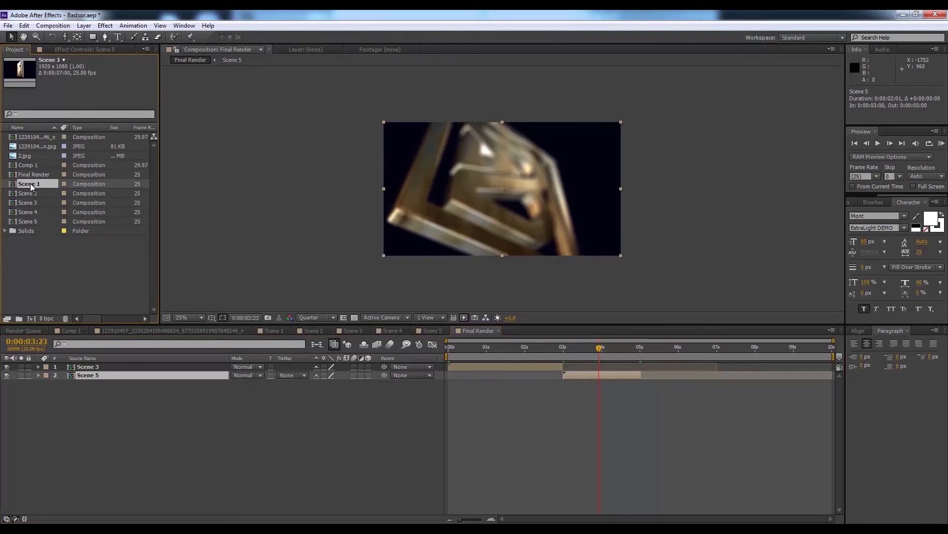
{"action": "left_click_drag", "start_coordinate": [30, 185], "coordinate": [447, 401]}
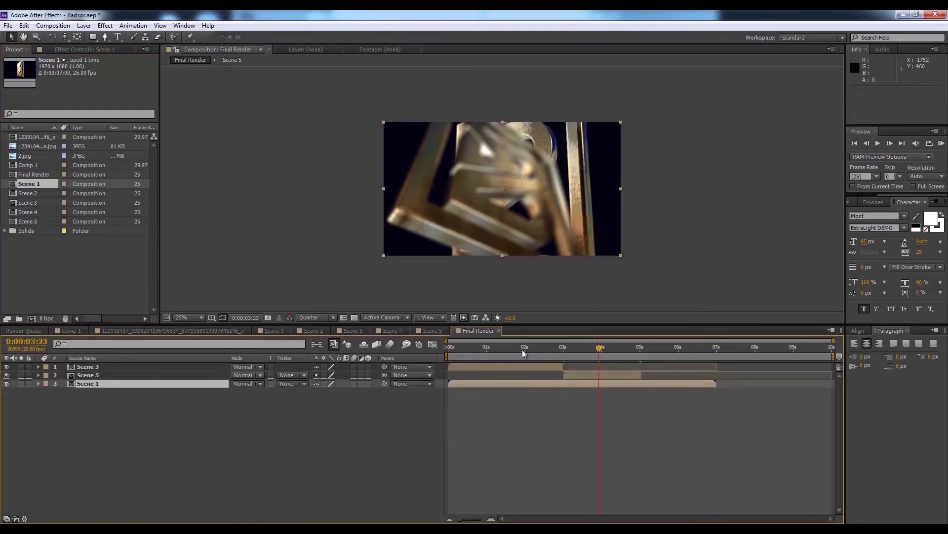
{"action": "left_click", "coordinate": [525, 351]}
{"action": "left_click_drag", "start_coordinate": [716, 383], "coordinate": [678, 394]}
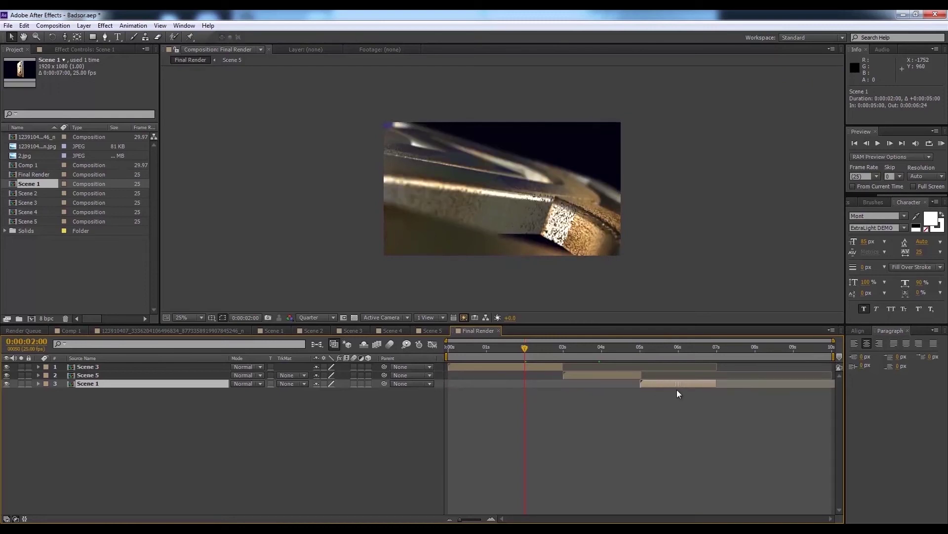
Shift the Scene 1 layer one frame to start at 0:00:05:01, right after Scene 5 ends
{"action": "left_click", "coordinate": [639, 351]}
{"action": "left_click_drag", "start_coordinate": [462, 522], "coordinate": [500, 519]}
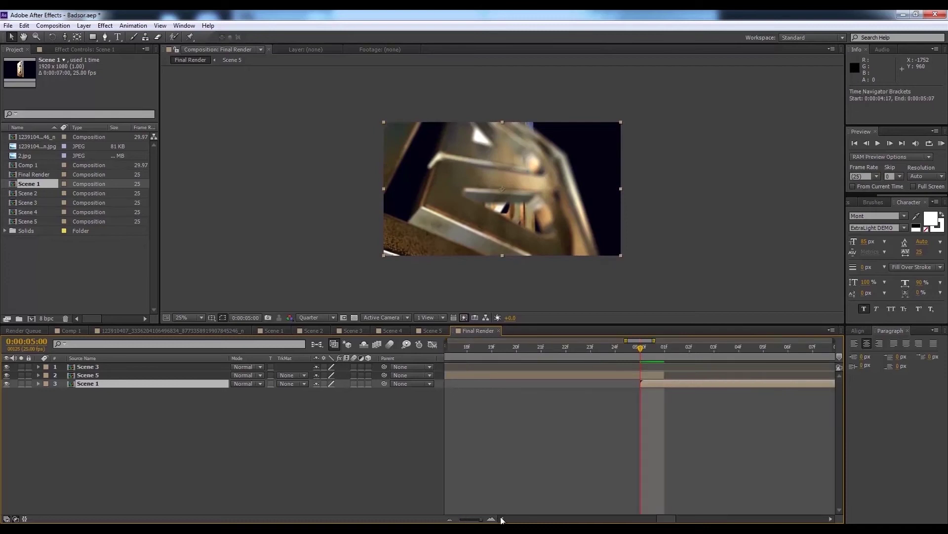
{"action": "left_click_drag", "start_coordinate": [656, 387], "coordinate": [674, 386]}
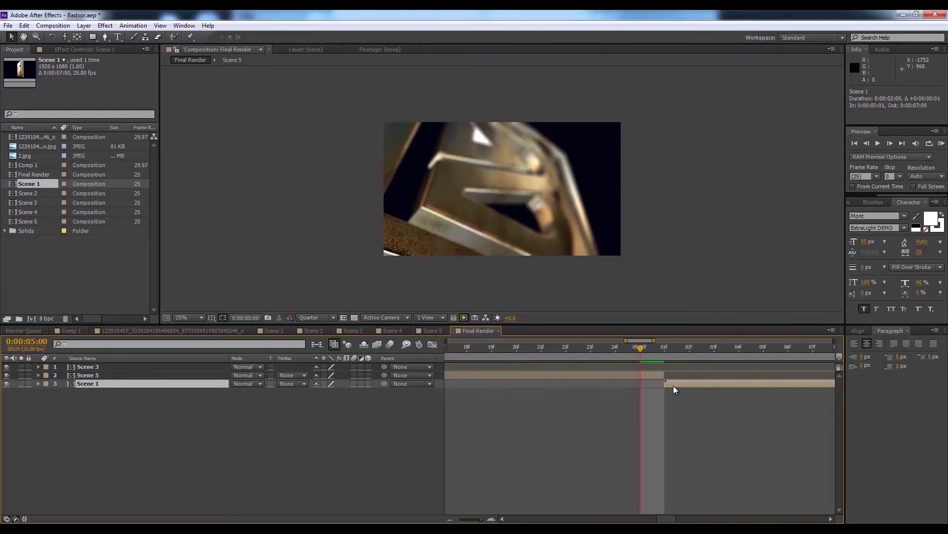
Examine the cut from Scene 5 to Scene 1 and the end of Scene 1, stopping at 0:00:07:00
{"action": "left_click", "coordinate": [112, 373]}
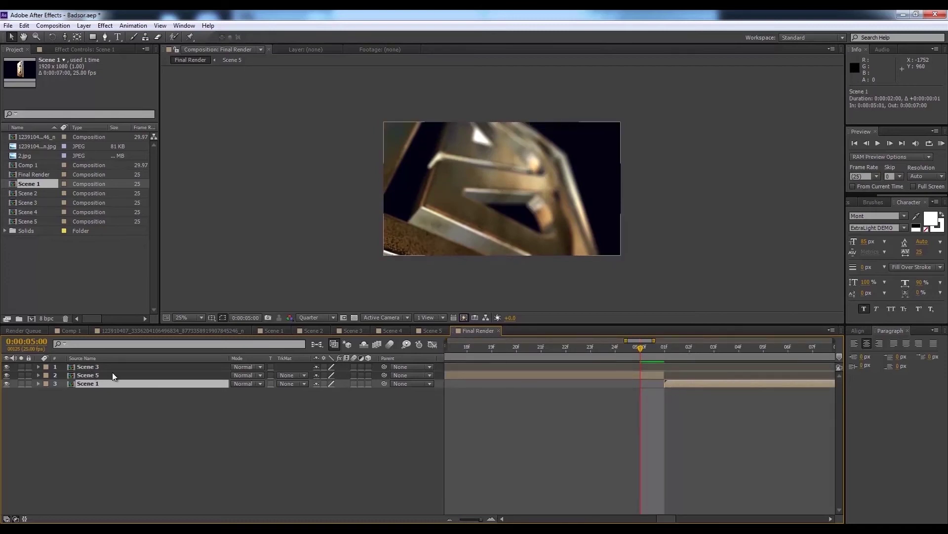
{"action": "mouse_move", "coordinate": [482, 521]}
{"action": "left_mouse_down"}
{"action": "mouse_move", "coordinate": [462, 520]}
{"action": "mouse_move", "coordinate": [483, 519]}
{"action": "left_mouse_up"}
{"action": "left_click_drag", "start_coordinate": [639, 361], "coordinate": [739, 361]}
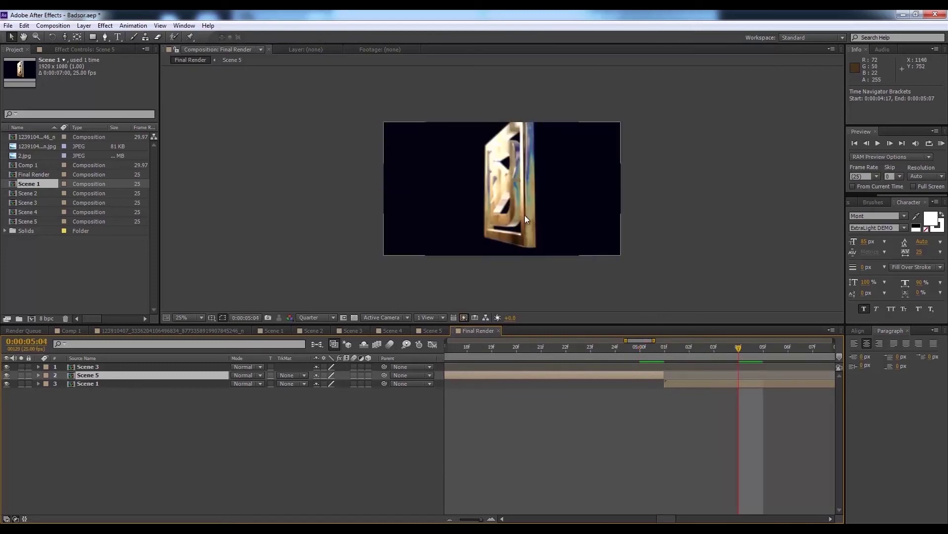
{"action": "left_click", "coordinate": [707, 238]}
{"action": "key", "text": "comma"}
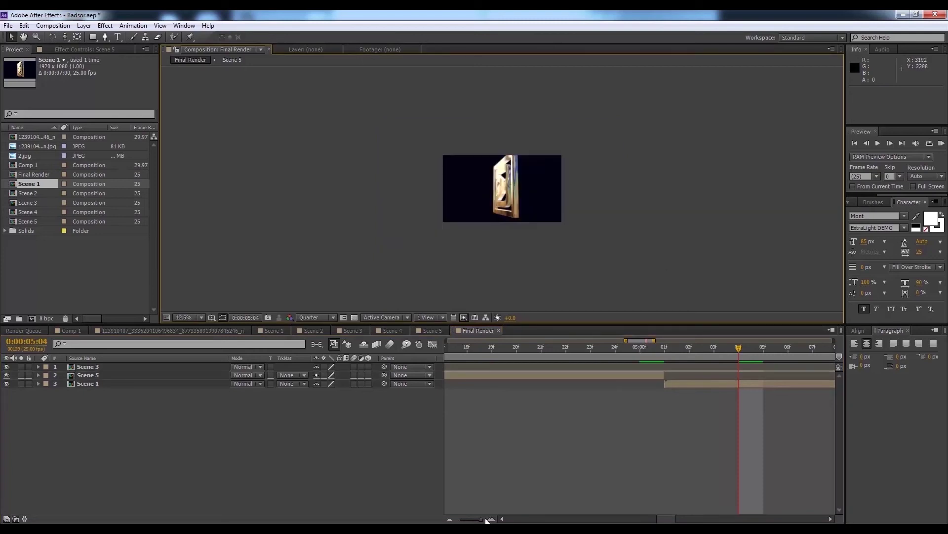
{"action": "left_click_drag", "start_coordinate": [487, 518], "coordinate": [473, 519]}
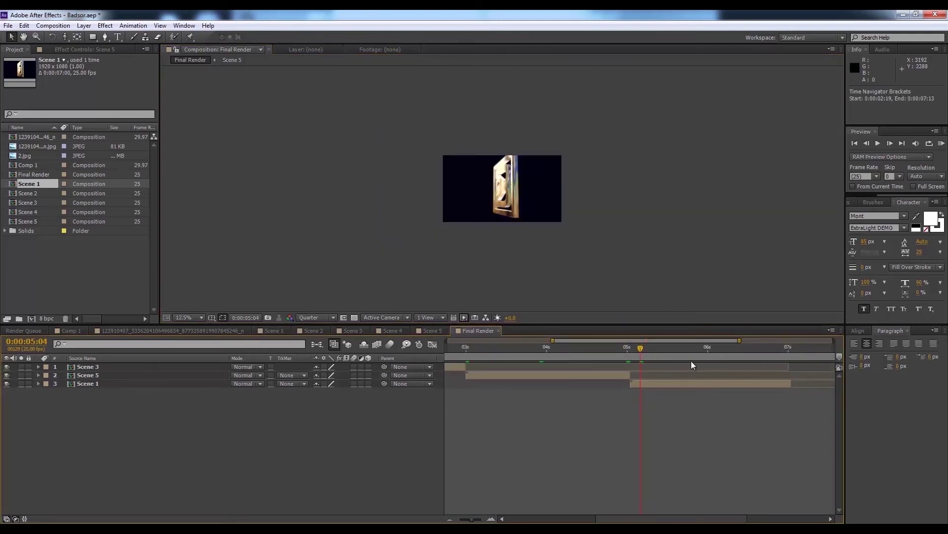
{"action": "left_click_drag", "start_coordinate": [691, 349], "coordinate": [775, 359]}
{"action": "key", "text": "period"}
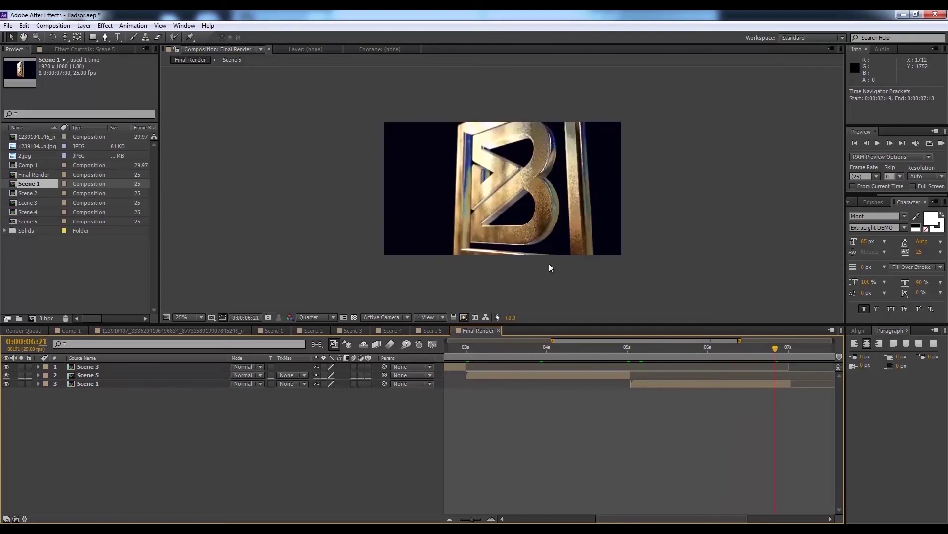
{"action": "left_click", "coordinate": [790, 351]}
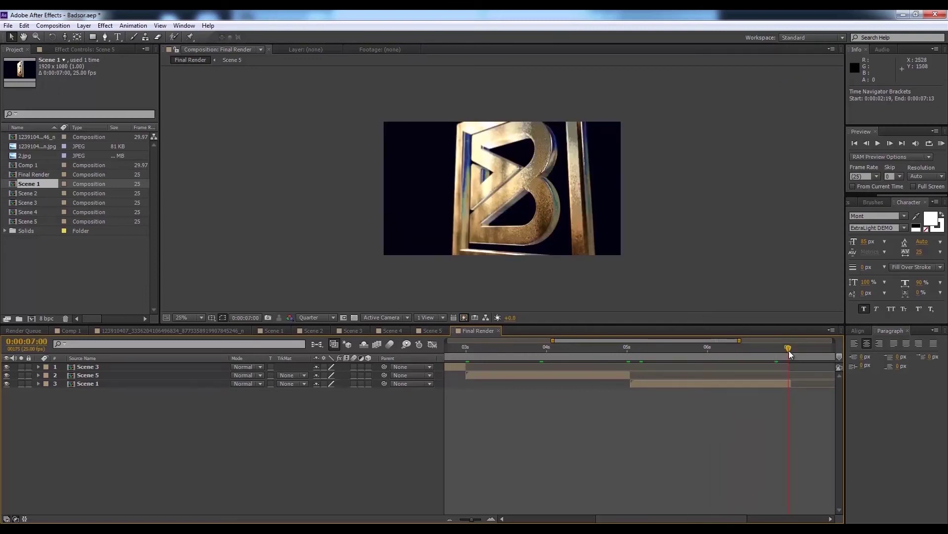
Open the Scene 2 composition, check its camera animation and set the current time to 0:00:04:00
{"action": "left_click", "coordinate": [31, 193]}
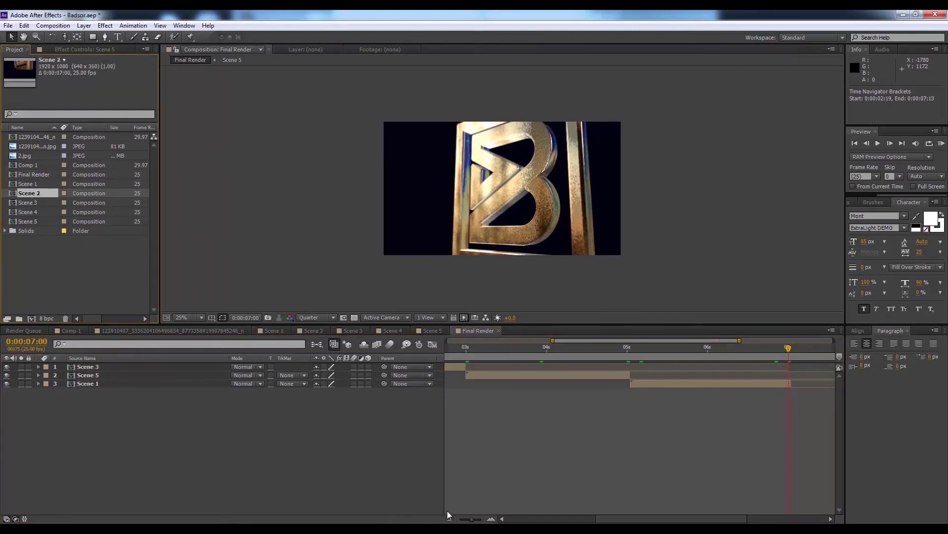
{"action": "left_click", "coordinate": [310, 331]}
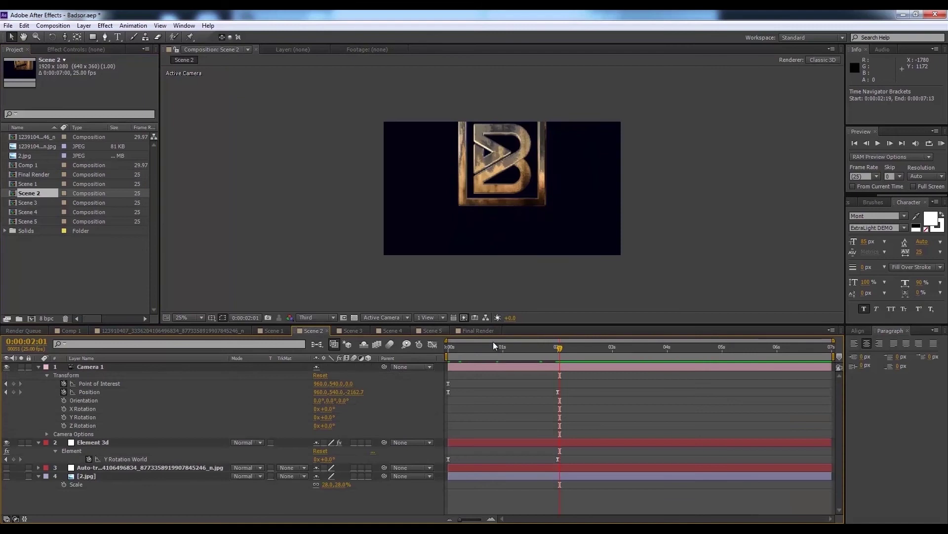
{"action": "left_click_drag", "start_coordinate": [513, 356], "coordinate": [621, 377]}
{"action": "key", "text": "j"}
{"action": "left_click", "coordinate": [559, 356]}
{"action": "left_click_drag", "start_coordinate": [560, 356], "coordinate": [669, 359]}
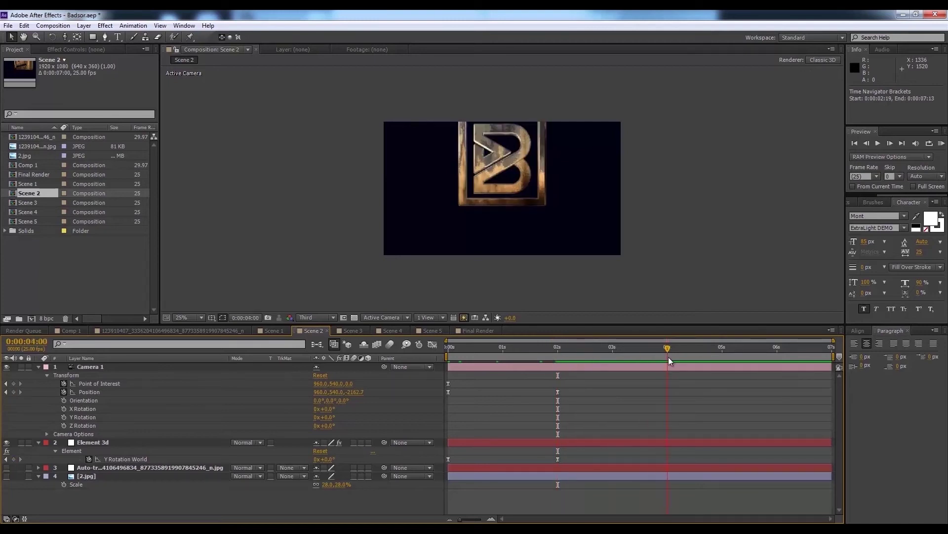
{"action": "key", "text": "c"}
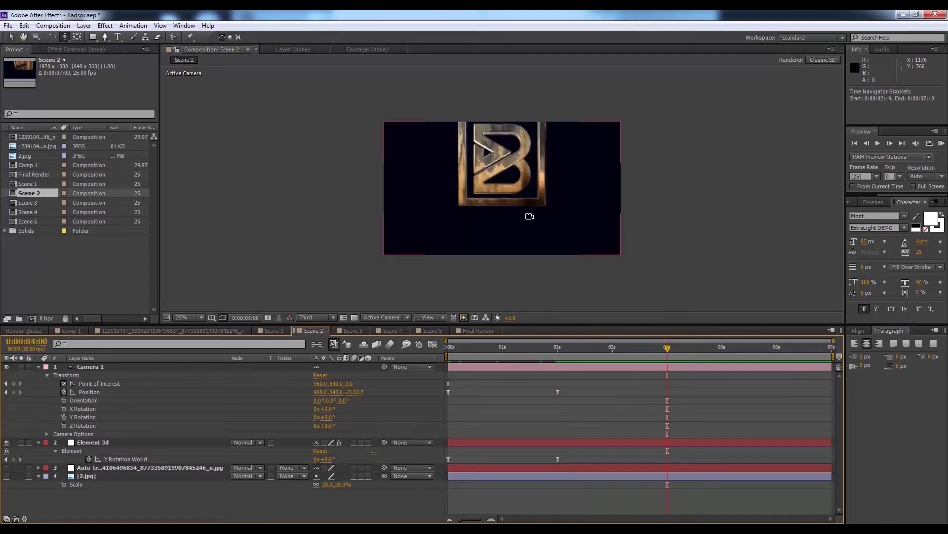
{"action": "key", "text": "c"}
{"action": "key", "text": "c"}
{"action": "left_click_drag", "start_coordinate": [529, 216], "coordinate": [529, 229]}
{"action": "key", "text": "ctrl+z"}
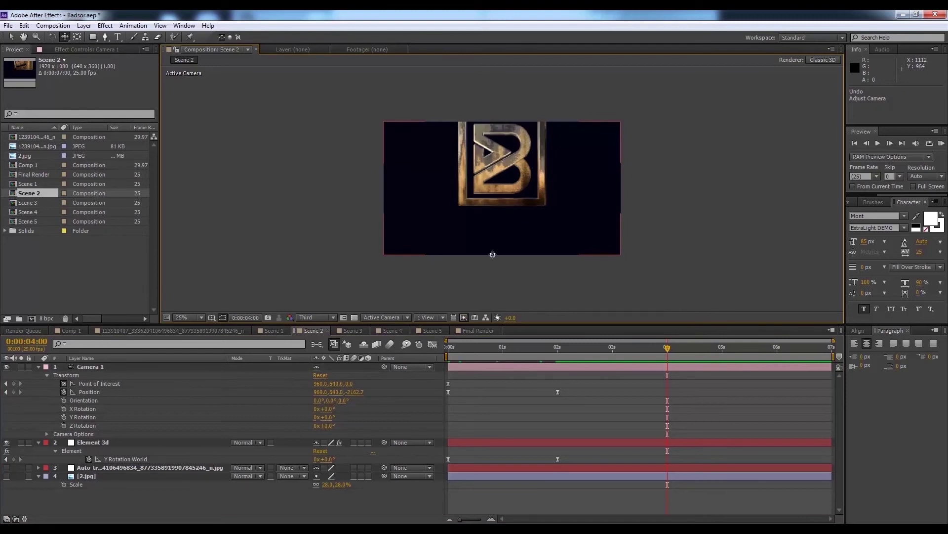
At 0:00:04:00, set Camera 1's point of interest to 960, 338, 0 and dolly it out to position 960, 636.5, -3195.8
{"action": "left_click_drag", "start_coordinate": [320, 383], "coordinate": [355, 379]}
{"action": "left_click_drag", "start_coordinate": [335, 385], "coordinate": [227, 391]}
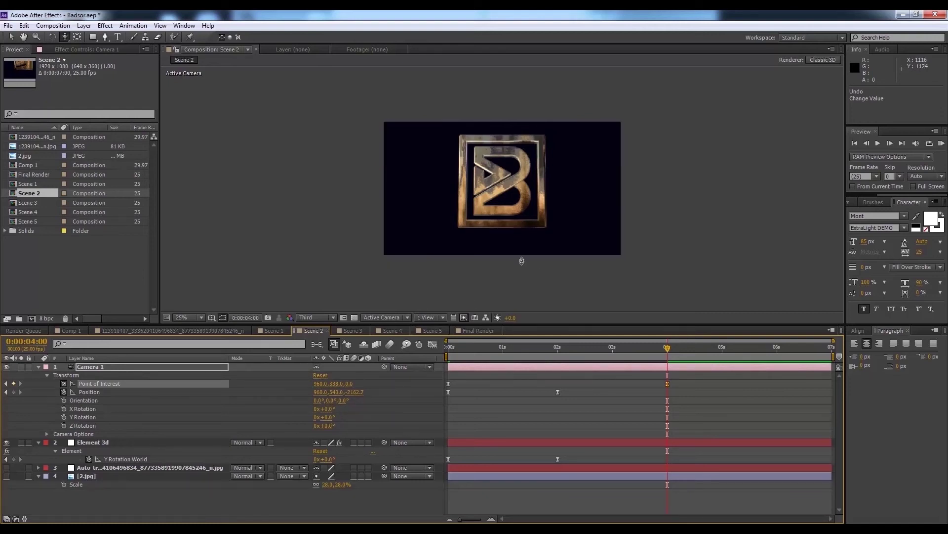
{"action": "left_click_drag", "start_coordinate": [521, 258], "coordinate": [528, 290]}
{"action": "key", "text": "v"}
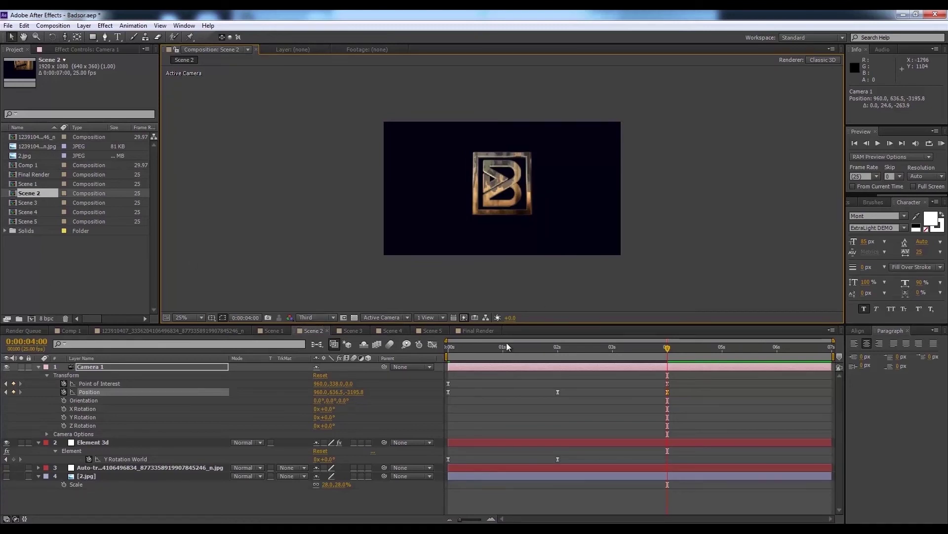
Add Scene 2 below Scene 1 in the Final Render composition and shift its layer to start at 0:00:03:11
{"action": "left_click", "coordinate": [477, 330]}
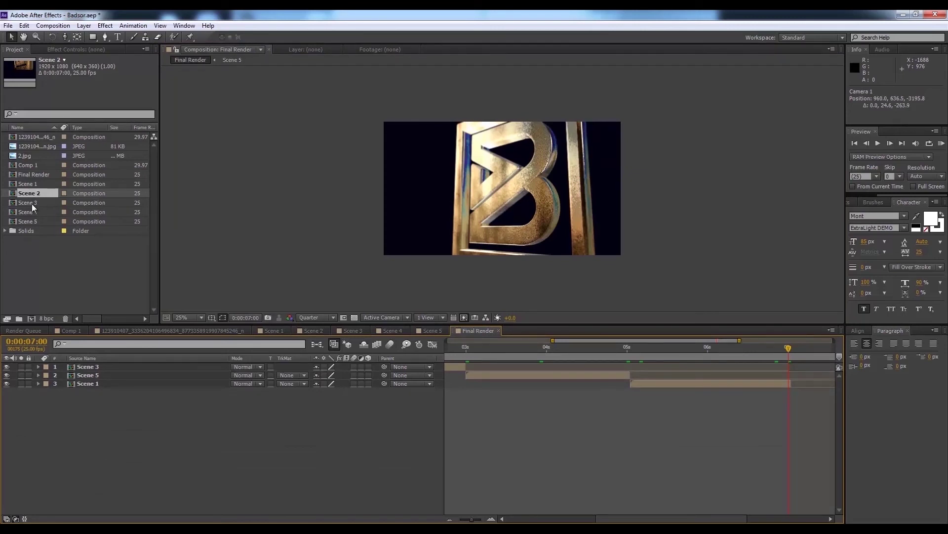
{"action": "left_click_drag", "start_coordinate": [31, 194], "coordinate": [398, 429]}
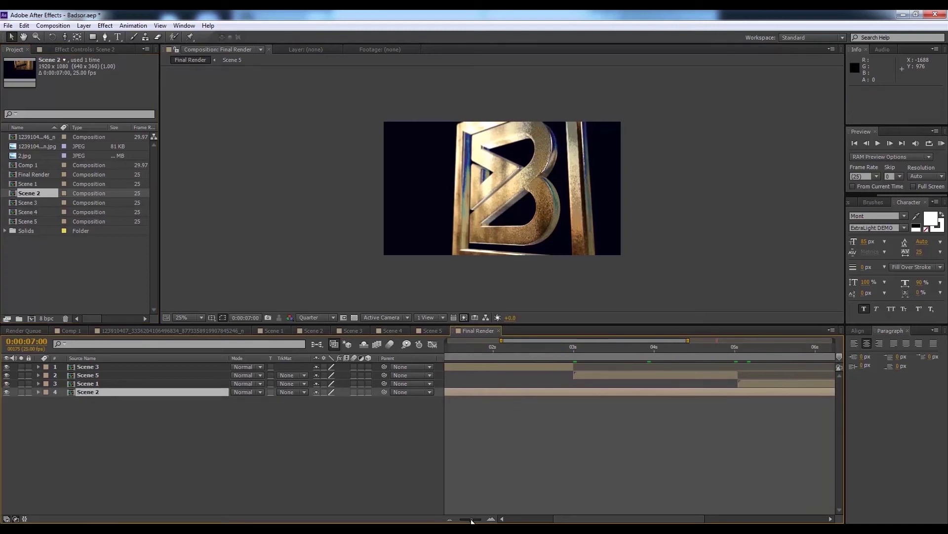
{"action": "key", "text": "d"}
{"action": "left_click_drag", "start_coordinate": [484, 393], "coordinate": [761, 392]}
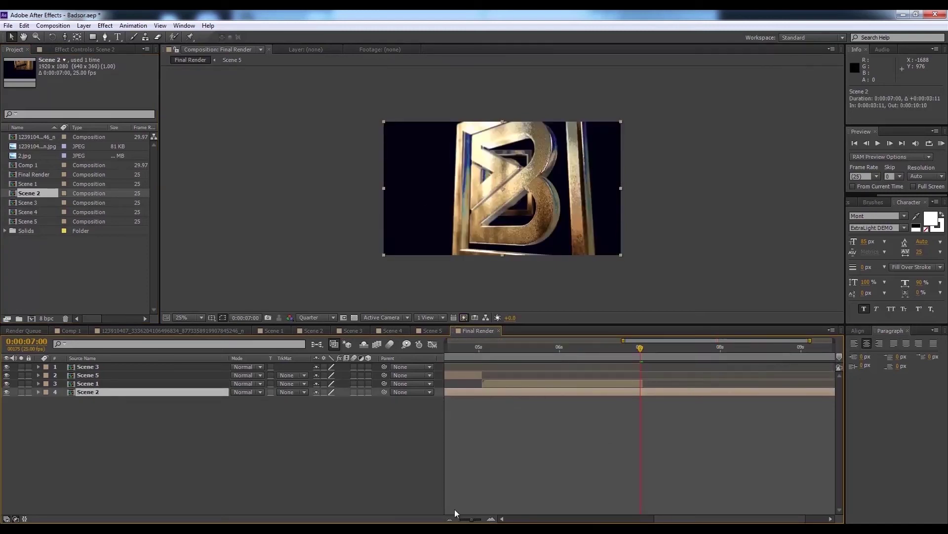
{"action": "key", "text": "ctrl+z"}
{"action": "key", "text": "ctrl+shift+z"}
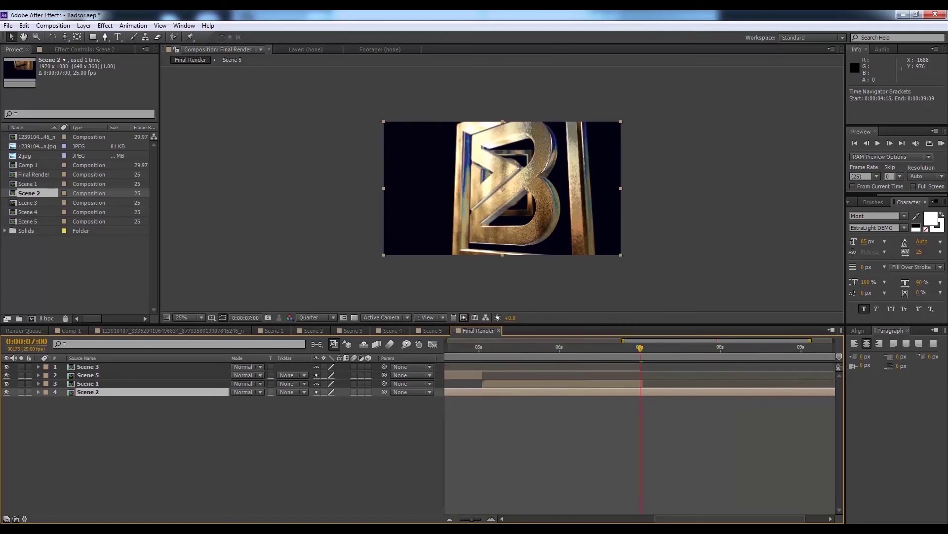
Shift the Scene 2 layer to start at 0:00:07:00 and trim the end of Scene 1 to 0:00:06:24
{"action": "left_click_drag", "start_coordinate": [471, 518], "coordinate": [455, 521]}
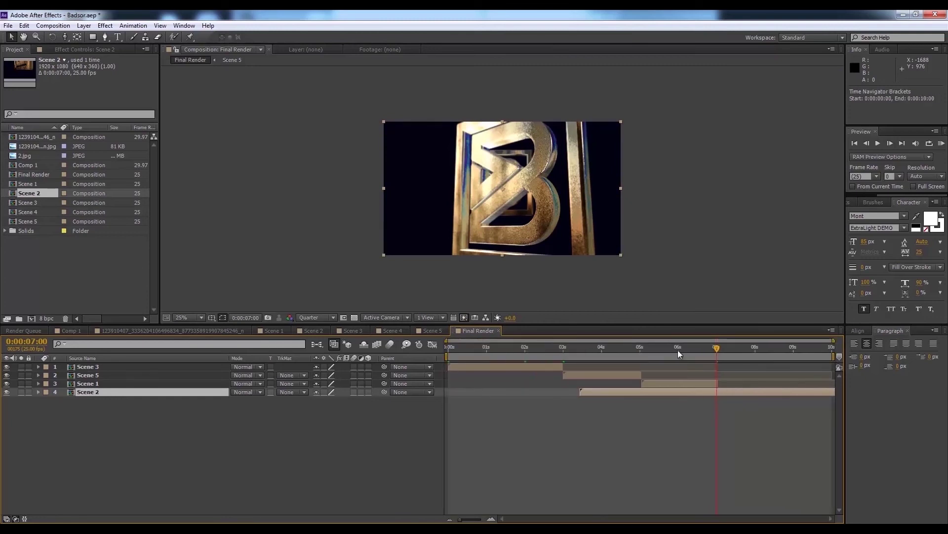
{"action": "left_click_drag", "start_coordinate": [608, 393], "coordinate": [746, 395]}
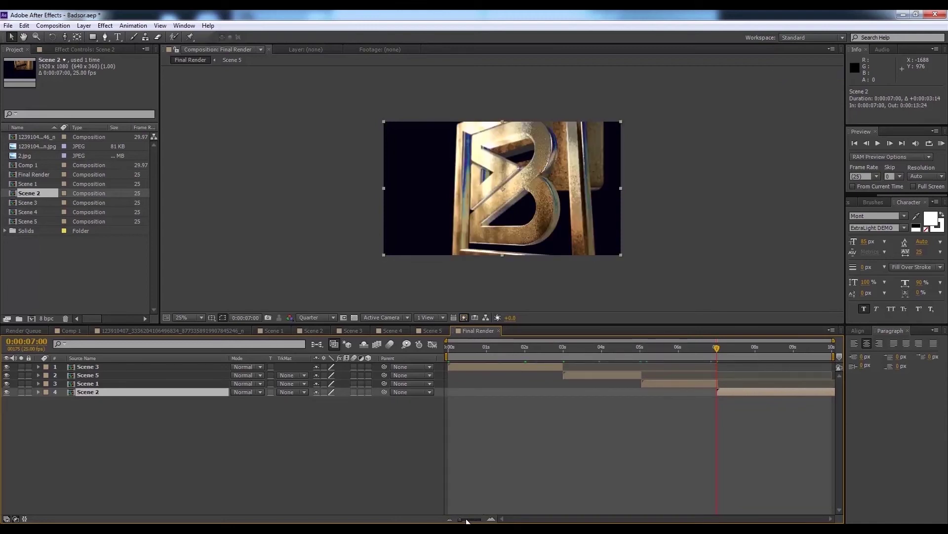
{"action": "left_click_drag", "start_coordinate": [459, 519], "coordinate": [475, 520]}
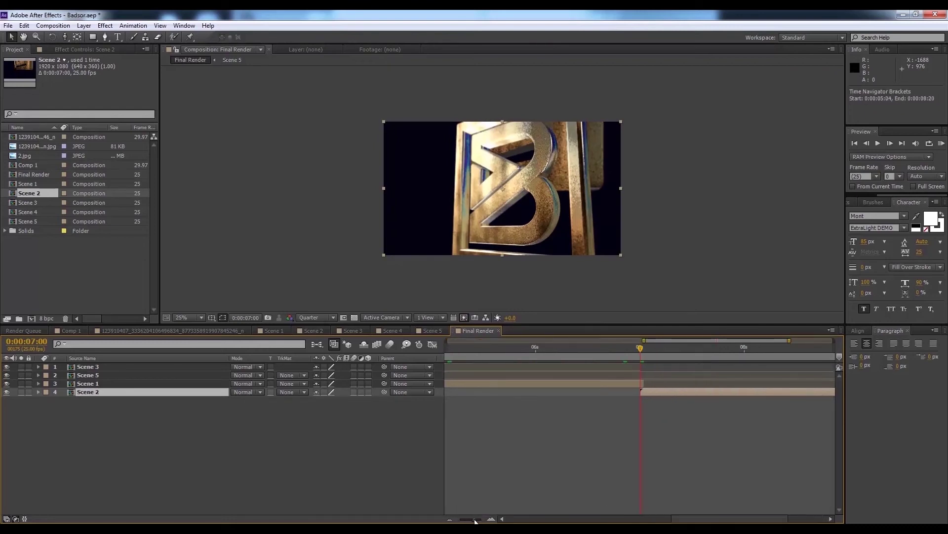
{"action": "left_click_drag", "start_coordinate": [640, 349], "coordinate": [639, 384]}
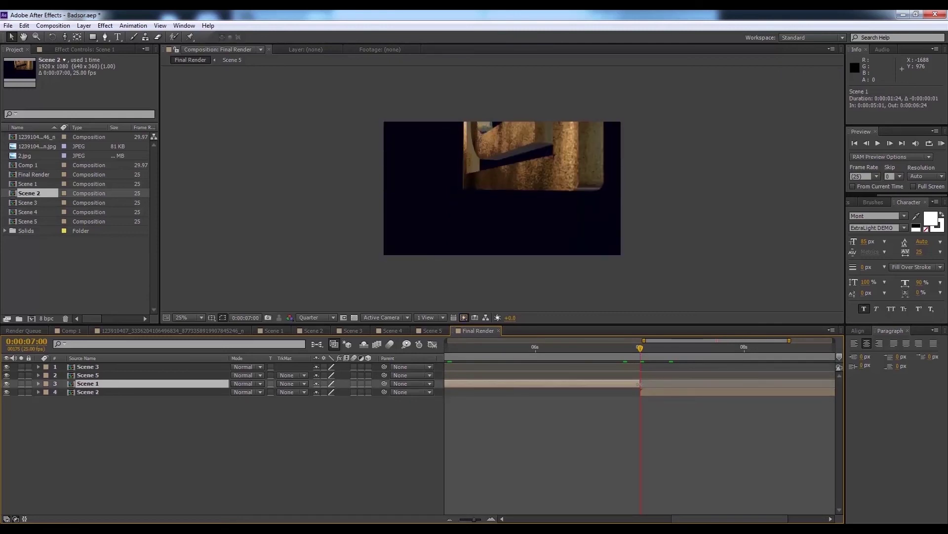
Set the Final Render composition's duration to 12 seconds and extend the work area to its end
{"action": "left_click_drag", "start_coordinate": [641, 349], "coordinate": [770, 355]}
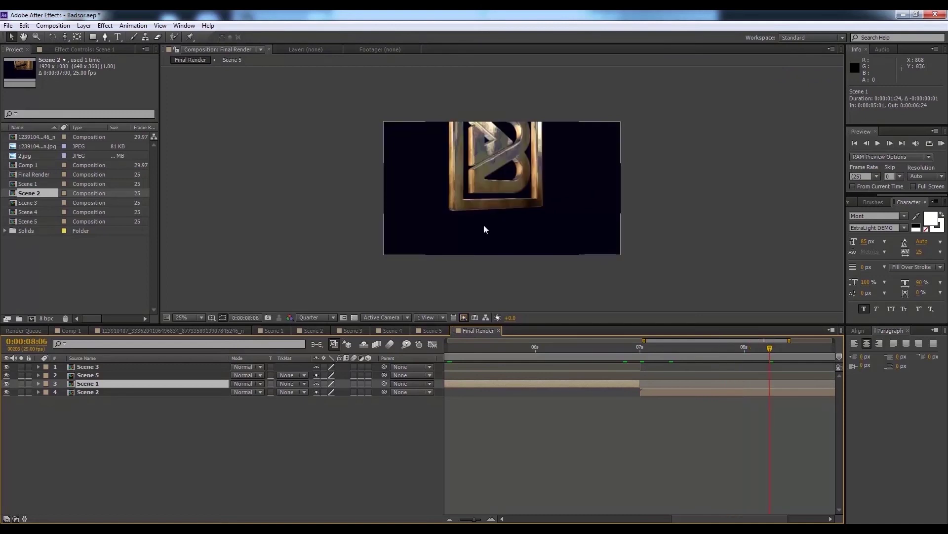
{"action": "key", "text": "comma"}
{"action": "left_click_drag", "start_coordinate": [473, 519], "coordinate": [438, 523]}
{"action": "left_click_drag", "start_coordinate": [764, 352], "coordinate": [859, 354]}
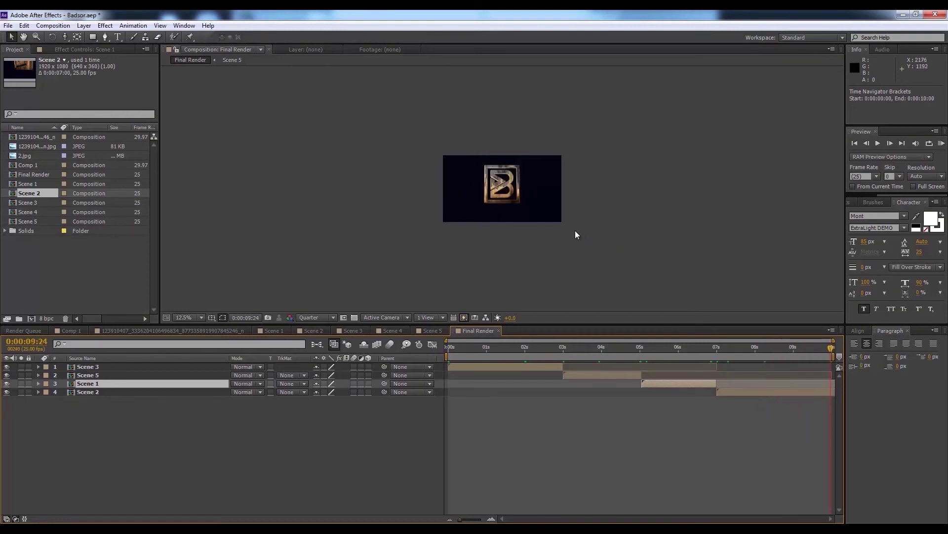
{"action": "left_click", "coordinate": [265, 476]}
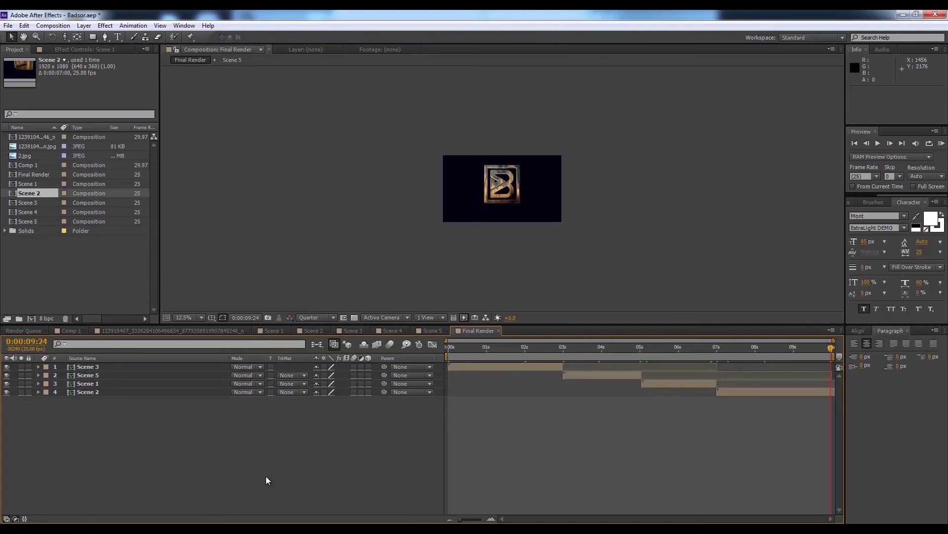
{"action": "key", "text": "ctrl+k"}
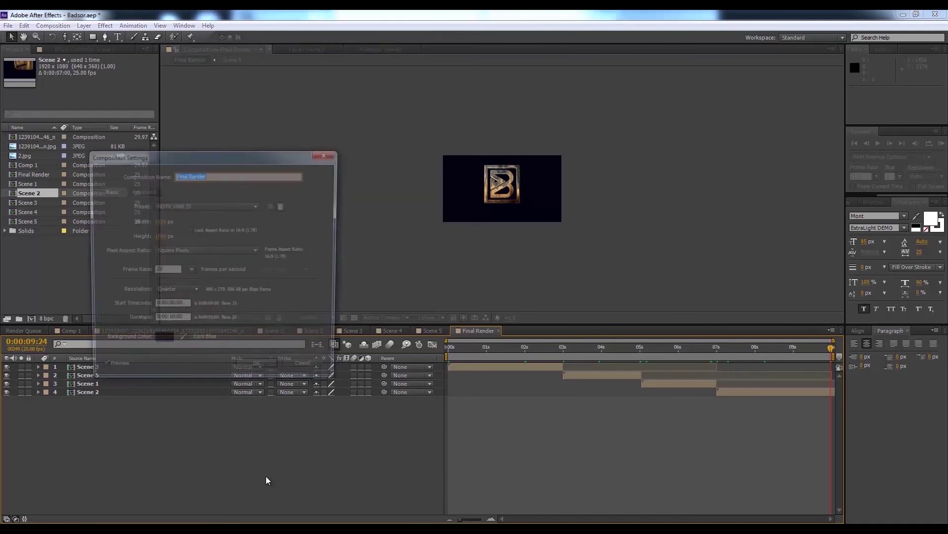
{"action": "left_click", "coordinate": [172, 321]}
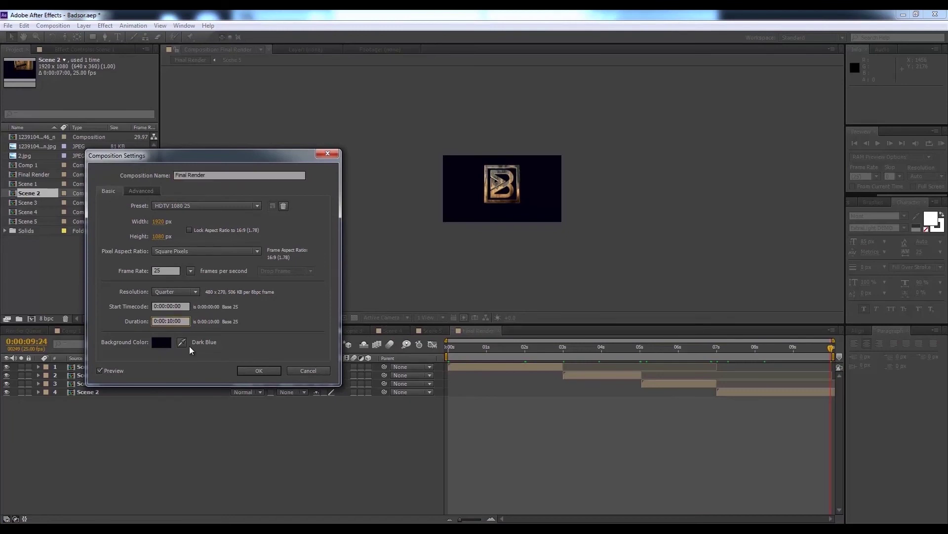
{"action": "key", "text": "Return"}
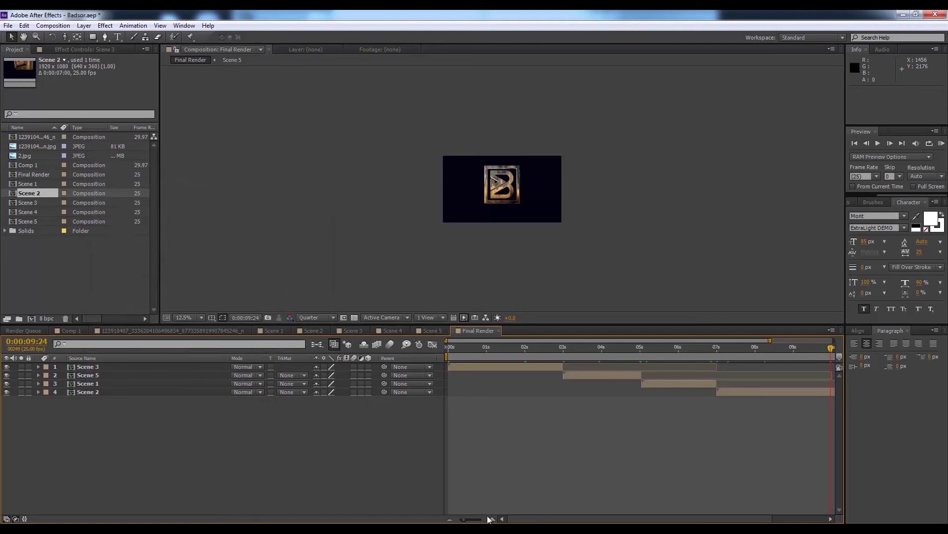
{"action": "left_click_drag", "start_coordinate": [463, 520], "coordinate": [459, 521]}
{"action": "left_click", "coordinate": [769, 354]}
{"action": "left_click_drag", "start_coordinate": [769, 354], "coordinate": [837, 346]}
Inspect the frame at 0:00:11:24 in Full resolution and set the preview back to Quarter
{"action": "key", "text": "period"}
{"action": "key", "text": "period"}
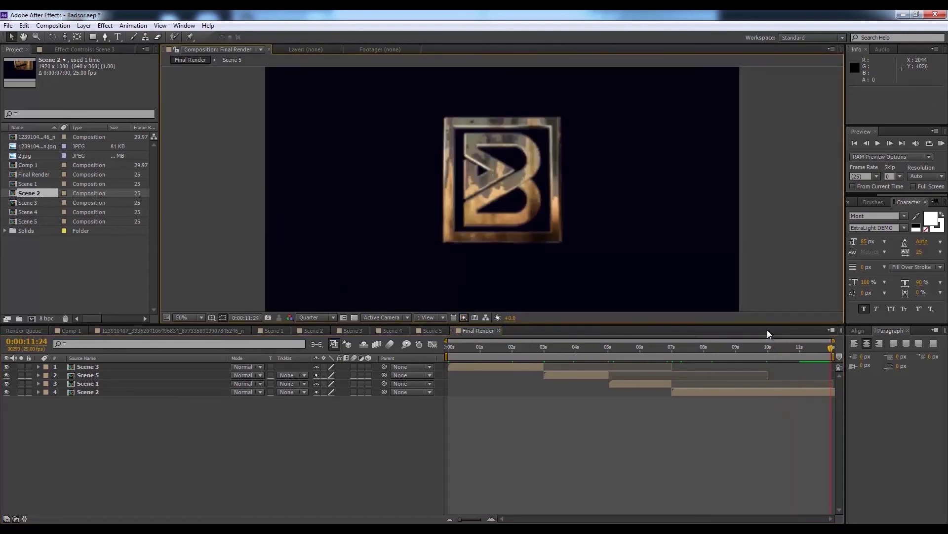
{"action": "left_click", "coordinate": [311, 317]}
{"action": "left_click", "coordinate": [323, 343]}
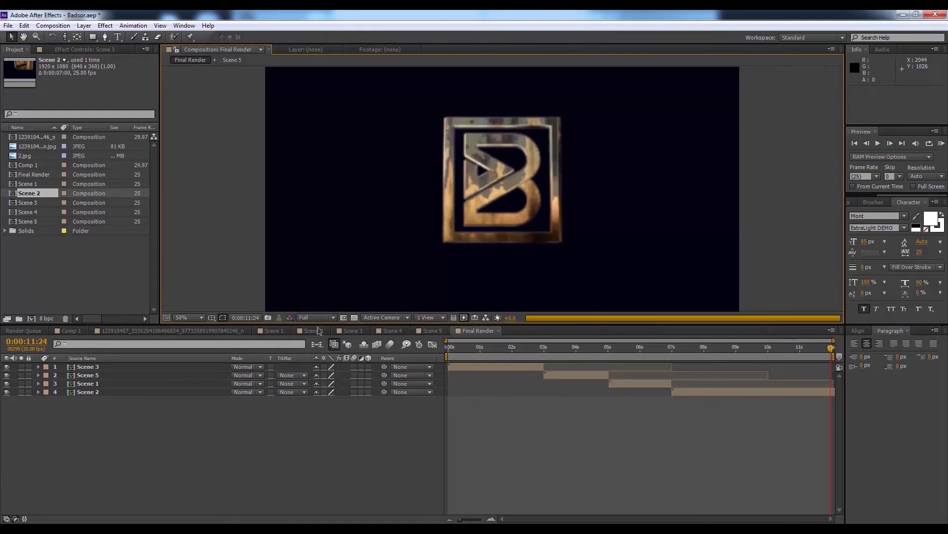
{"action": "key", "text": "comma"}
{"action": "key", "text": "comma"}
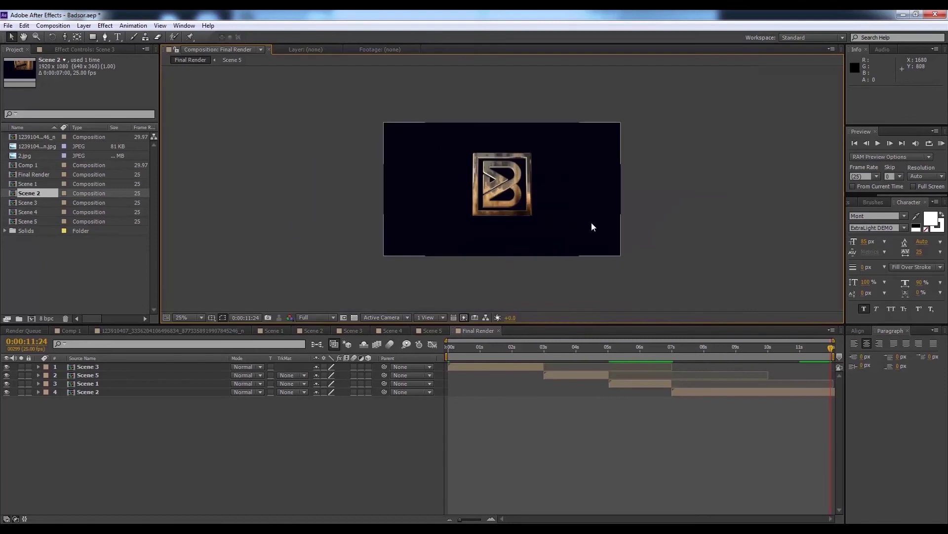
{"action": "left_click", "coordinate": [319, 318]}
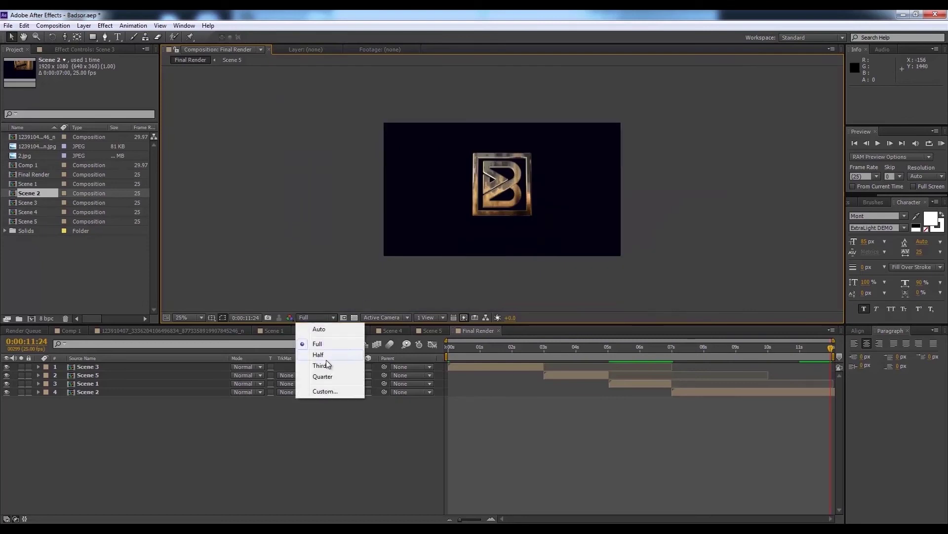
{"action": "left_click", "coordinate": [330, 377]}
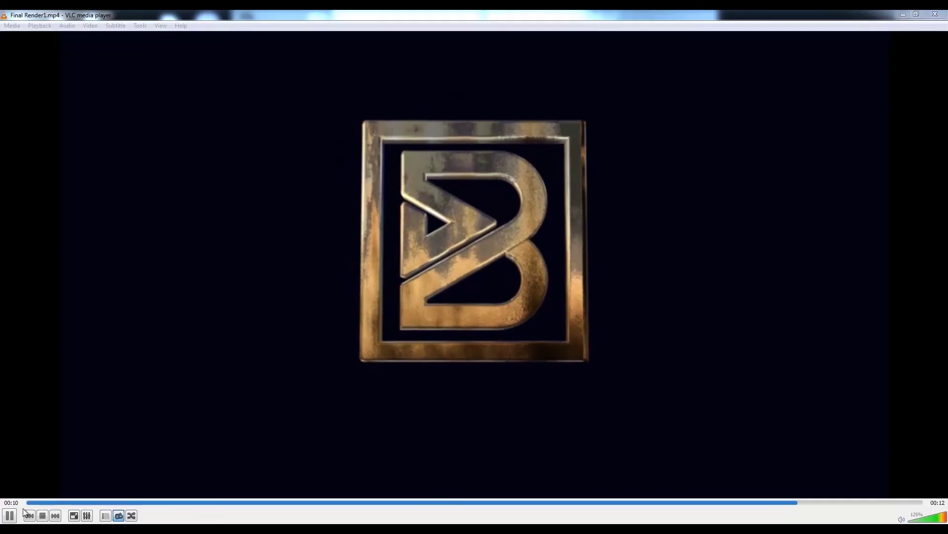
Replay Final Render1.mp4 from the beginning in VLC media player
{"action": "left_click", "coordinate": [28, 505]}
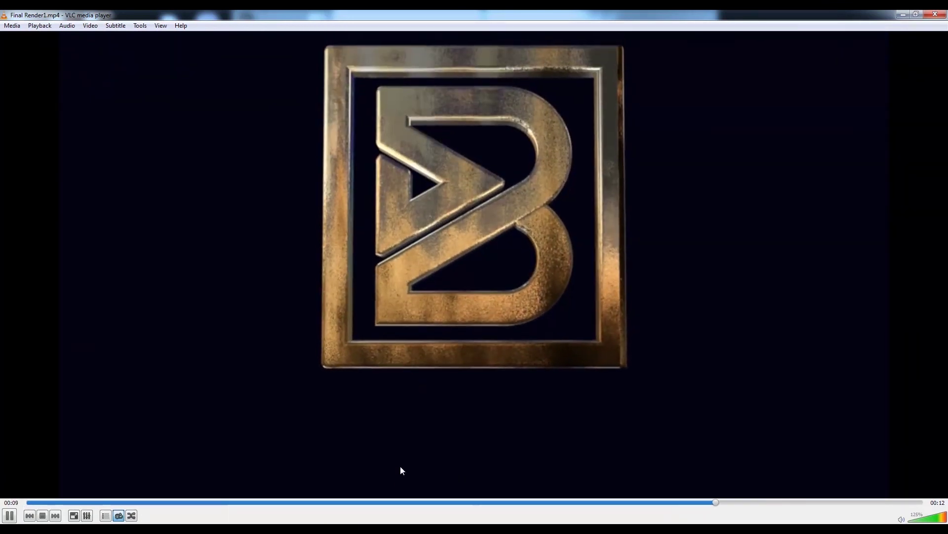
{"action": "key", "text": "space"}
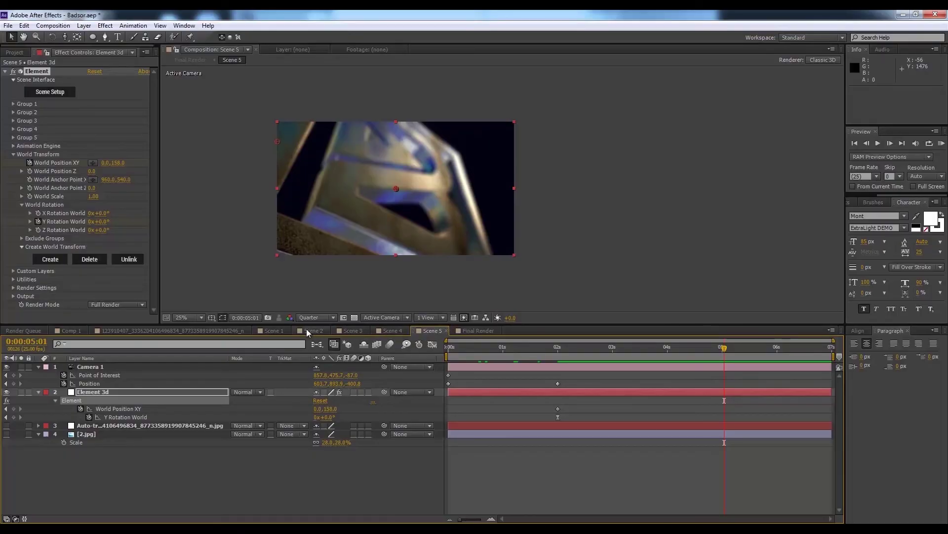
Examine frames in the Scene 1 and Scene 3 compositions and at 0:00:01:08 in Final Render
{"action": "left_click", "coordinate": [271, 330]}
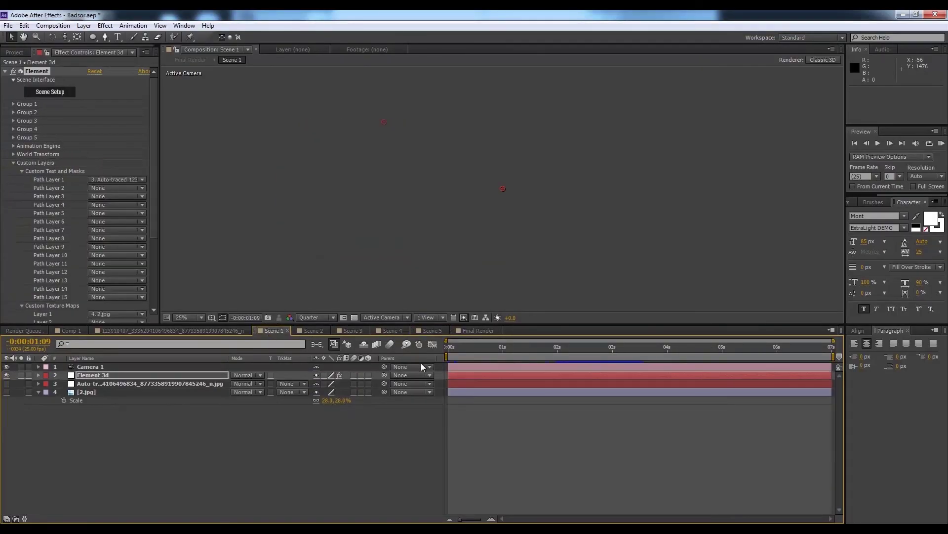
{"action": "left_click", "coordinate": [579, 346]}
{"action": "left_click", "coordinate": [513, 346]}
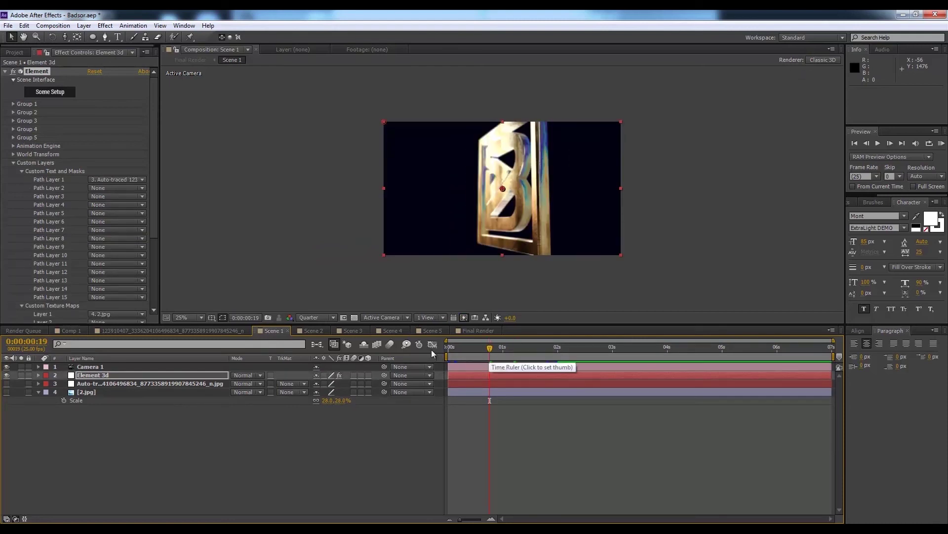
{"action": "left_click", "coordinate": [344, 331]}
{"action": "left_click", "coordinate": [578, 348]}
{"action": "left_click", "coordinate": [641, 349]}
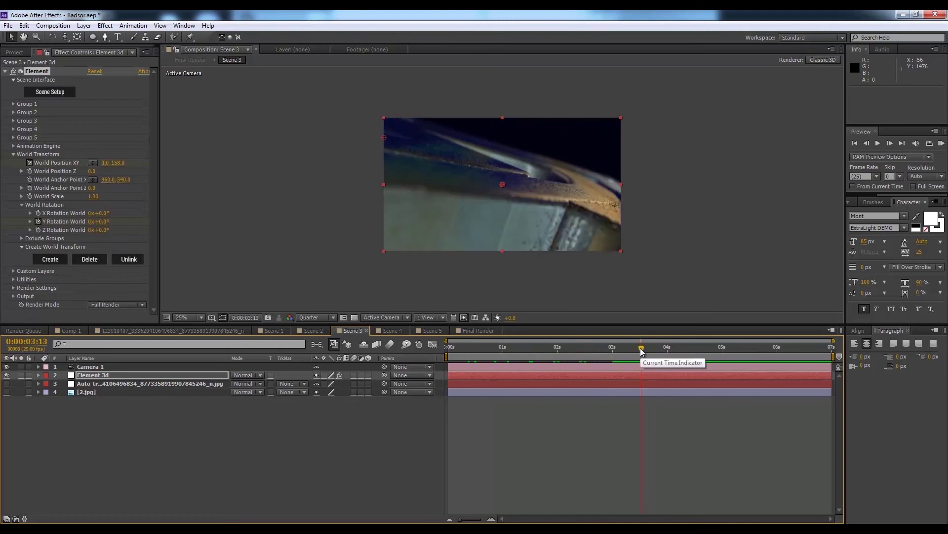
{"action": "left_click", "coordinate": [470, 331]}
{"action": "left_click", "coordinate": [490, 347]}
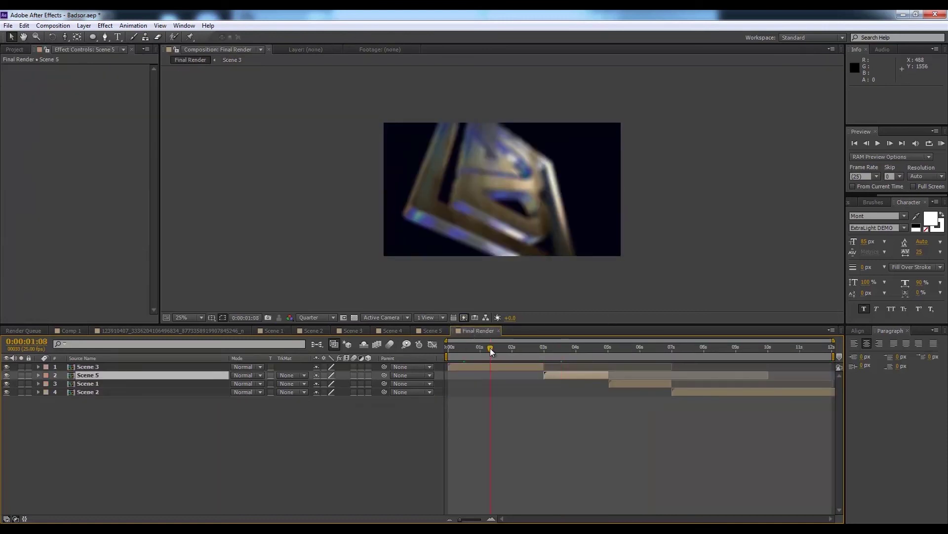
In the Scene 3 composition at 0:00:03:19, add a 1920 x 1080 solid above the other layers and color it black
{"action": "left_click", "coordinate": [354, 330]}
{"action": "left_click", "coordinate": [654, 349]}
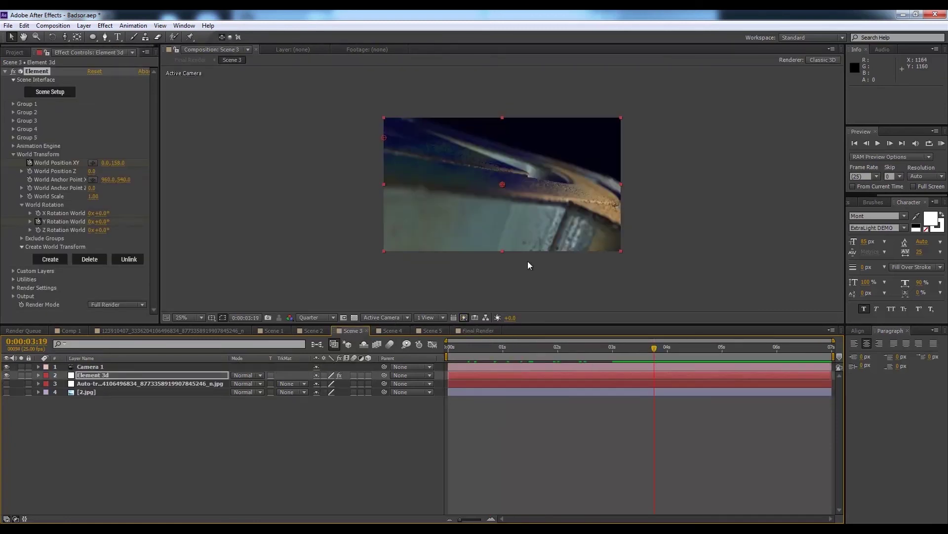
{"action": "left_click", "coordinate": [215, 406]}
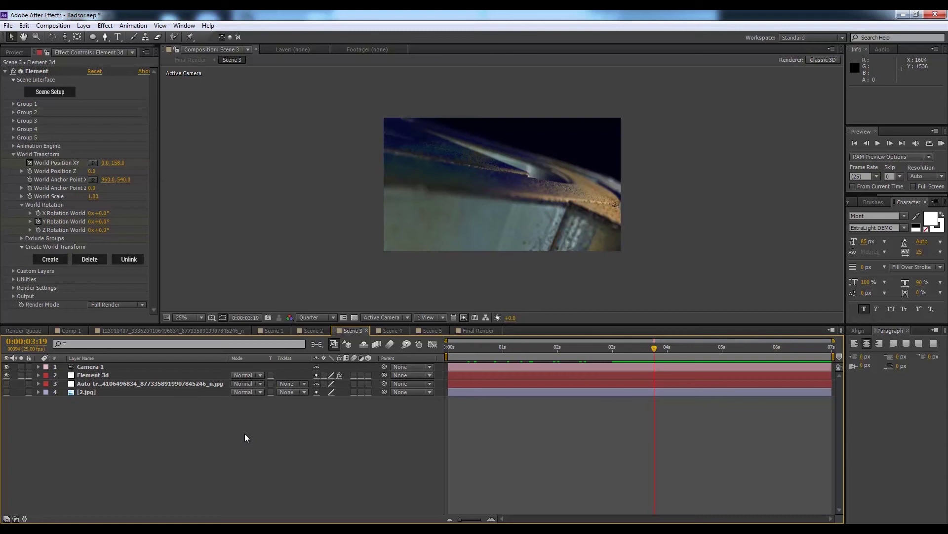
{"action": "key", "text": "ctrl+y"}
{"action": "key", "text": "Return"}
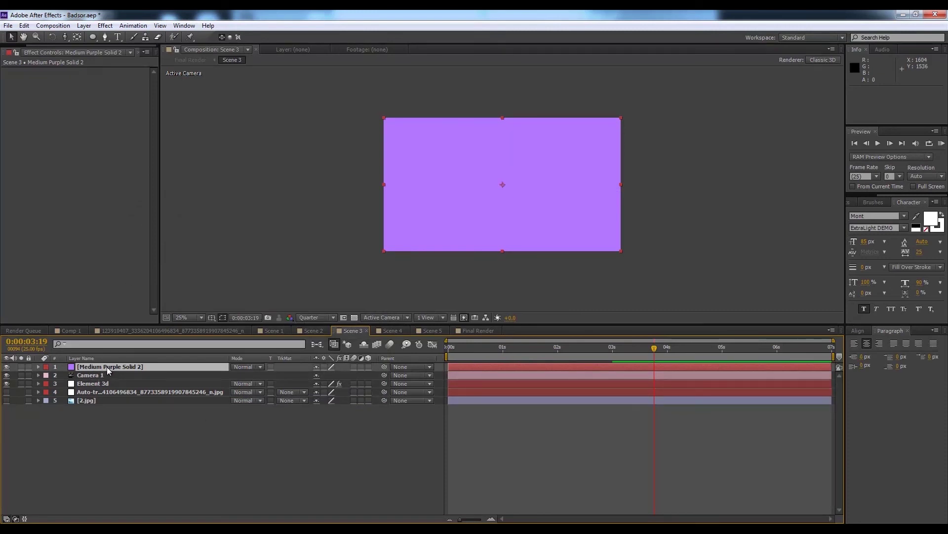
{"action": "key", "text": "ctrl+shift+y"}
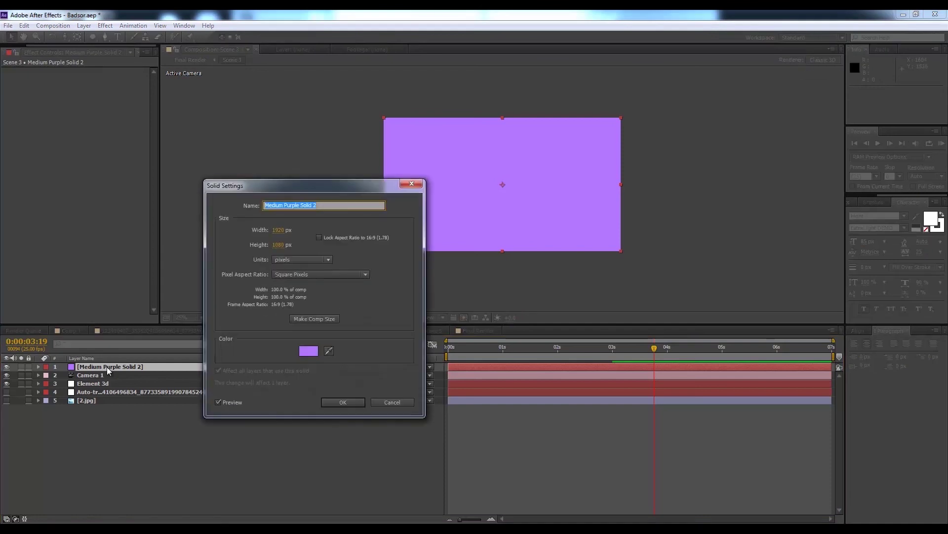
{"action": "left_click", "coordinate": [316, 351]}
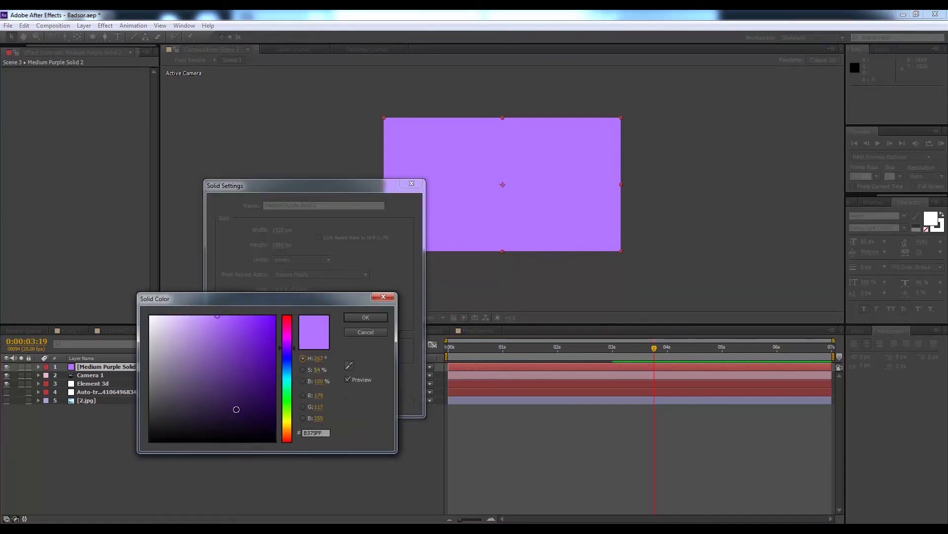
{"action": "left_click", "coordinate": [150, 439]}
{"action": "left_click", "coordinate": [366, 317]}
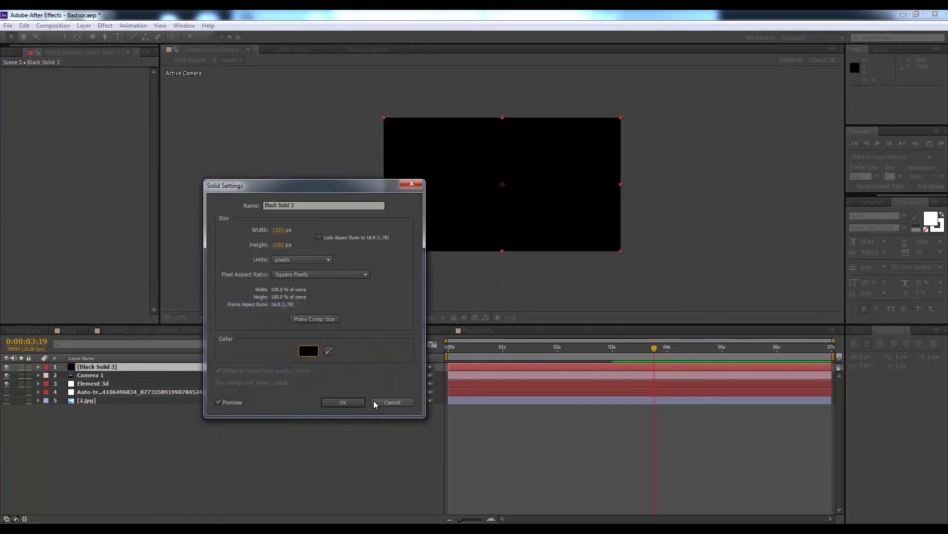
{"action": "left_click", "coordinate": [345, 402]}
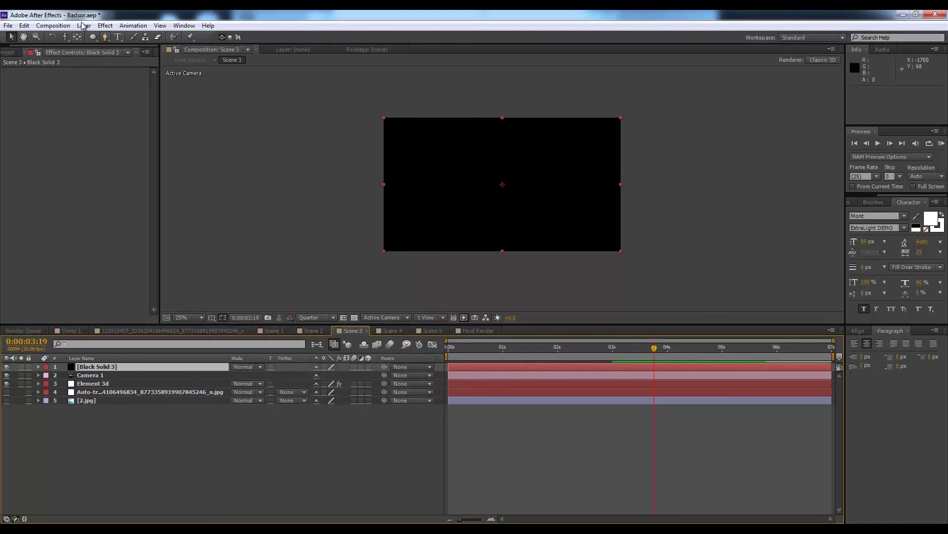
Apply a Lens Flare to the black solid with the 105mm Prime lens type and its flare center at 1424, -76
{"action": "left_click", "coordinate": [104, 25]}
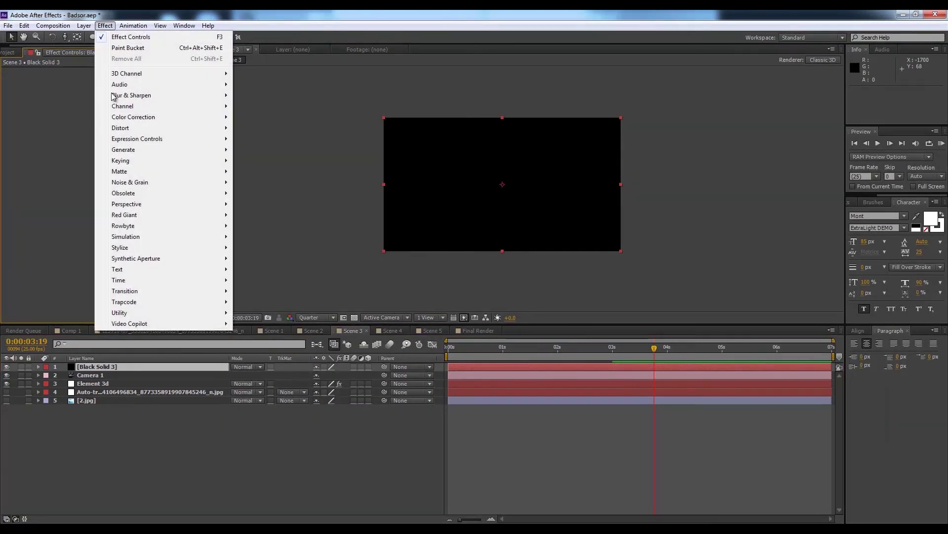
{"action": "mouse_move", "coordinate": [172, 148]}
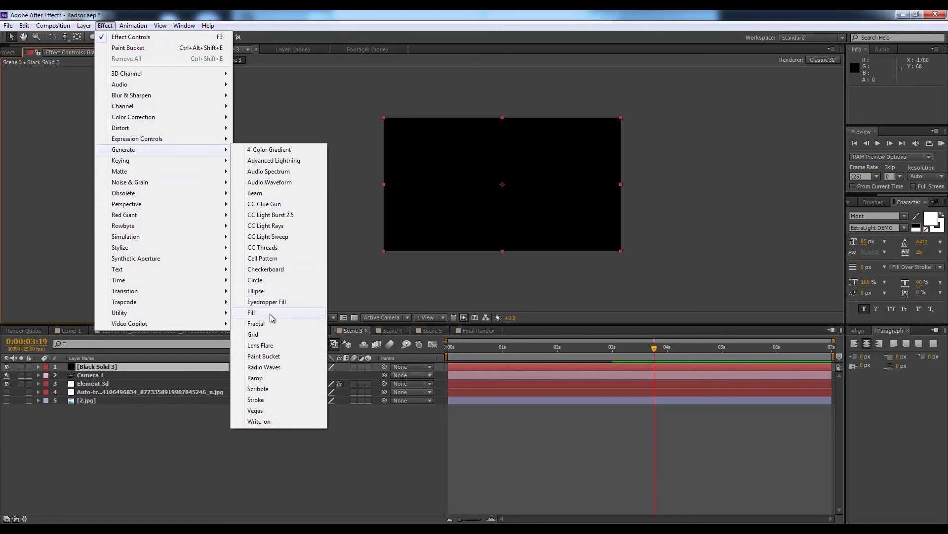
{"action": "left_click", "coordinate": [266, 346]}
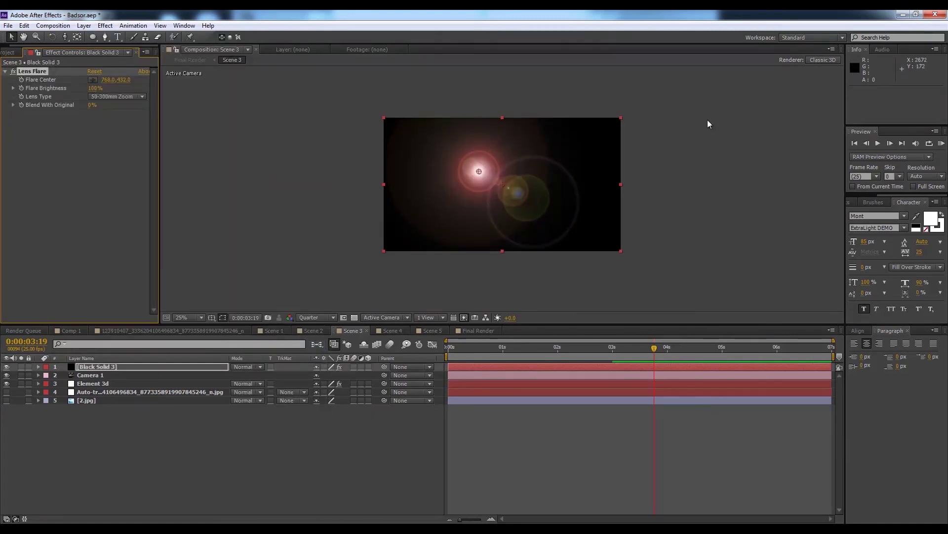
{"action": "left_click", "coordinate": [139, 97]}
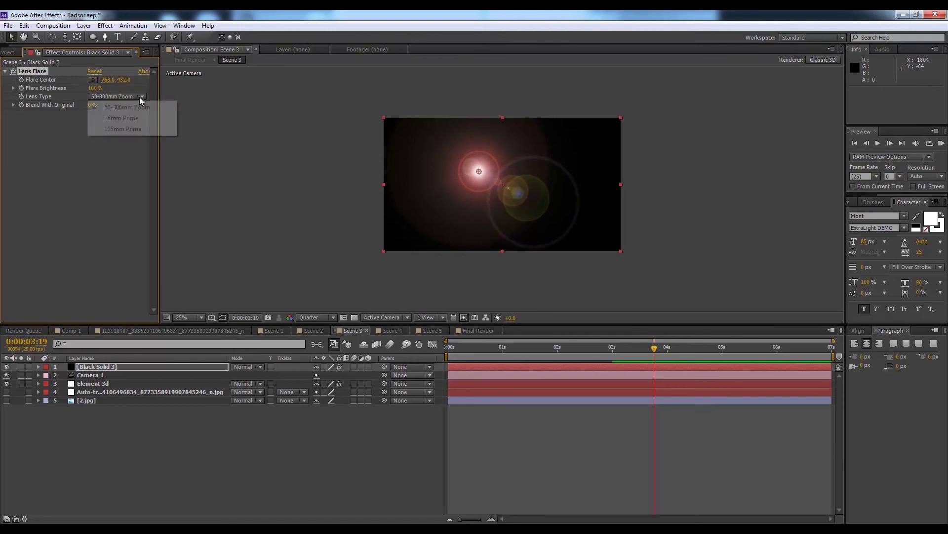
{"action": "left_click", "coordinate": [143, 129]}
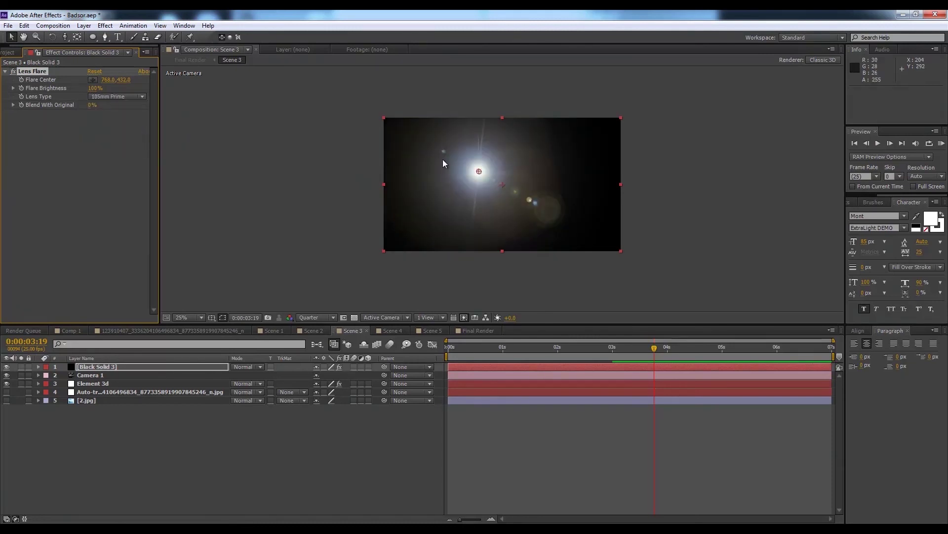
{"action": "left_click_drag", "start_coordinate": [478, 173], "coordinate": [559, 110]}
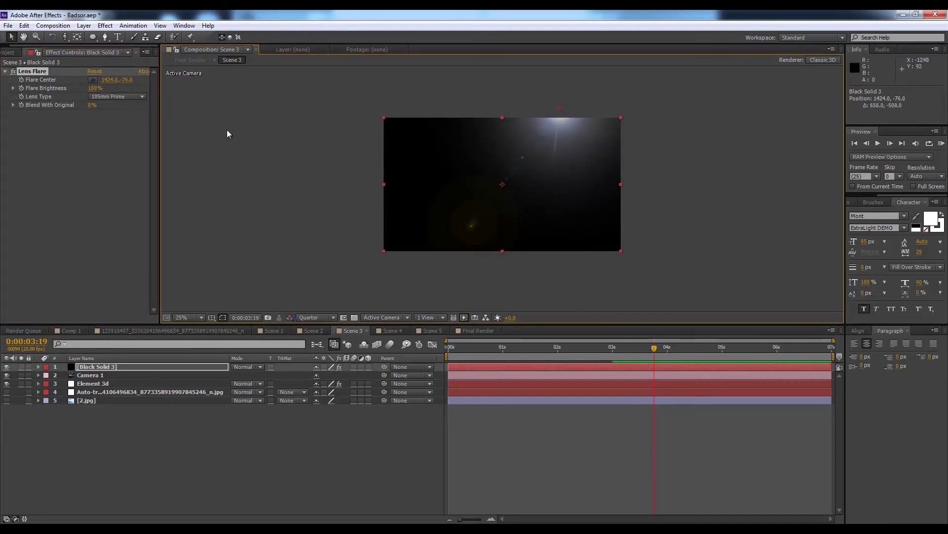
Set the black solid's blending mode to Add and rename the layer Light
{"action": "left_click", "coordinate": [247, 368]}
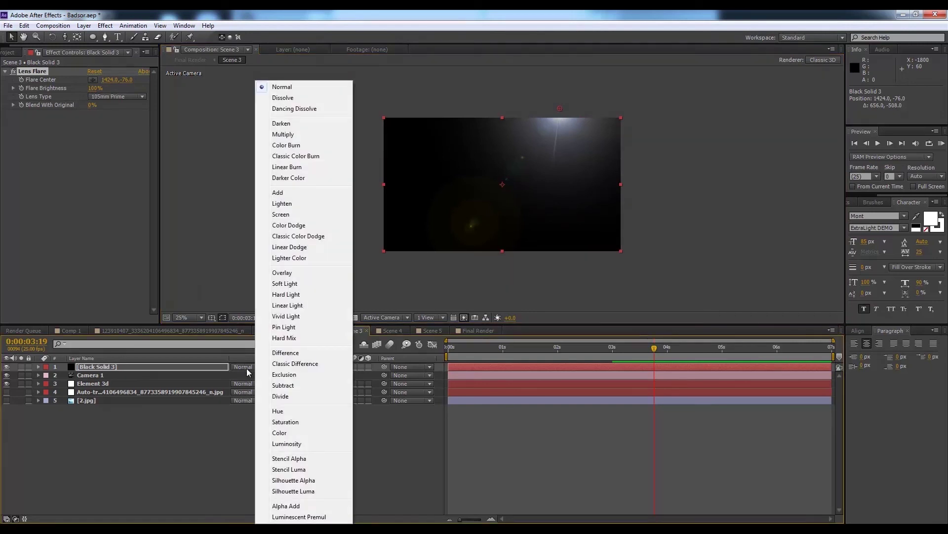
{"action": "left_click", "coordinate": [277, 193]}
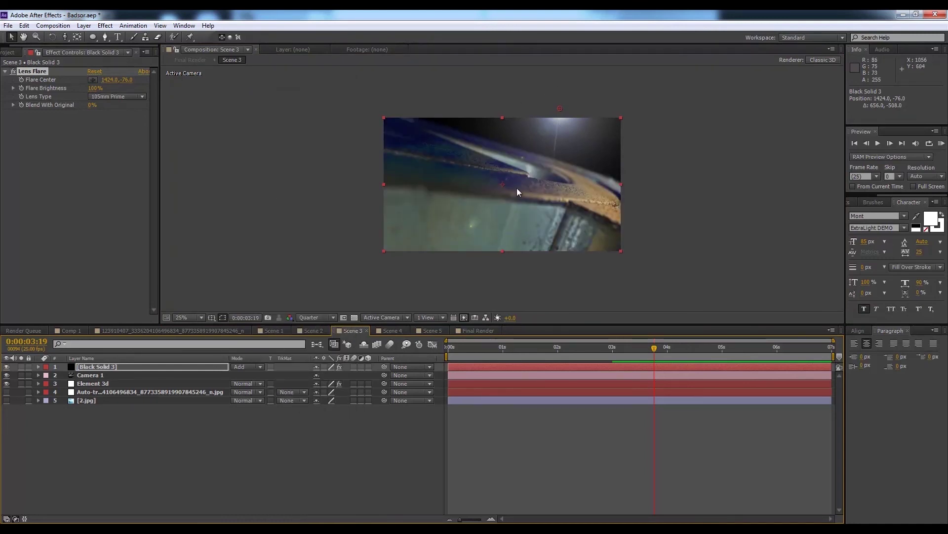
{"action": "key", "text": "KP_0"}
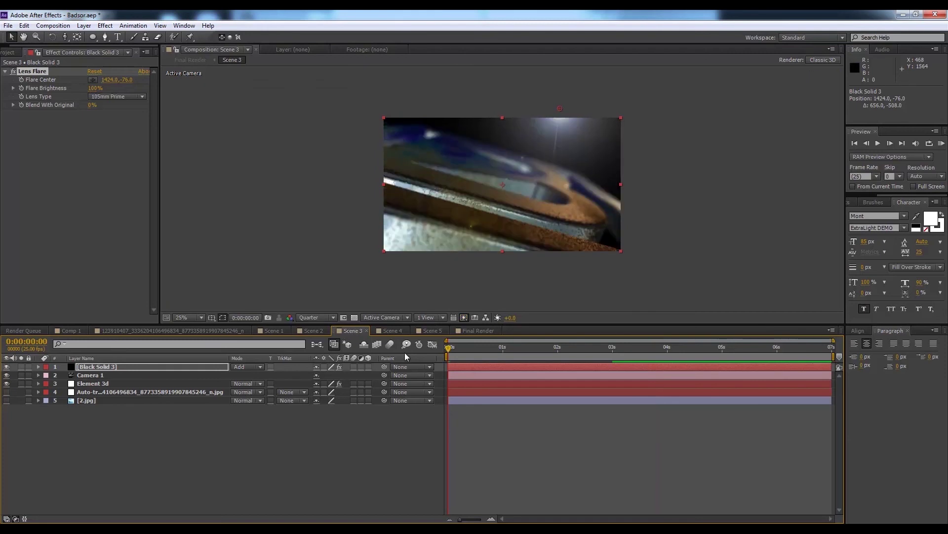
{"action": "left_click", "coordinate": [111, 366]}
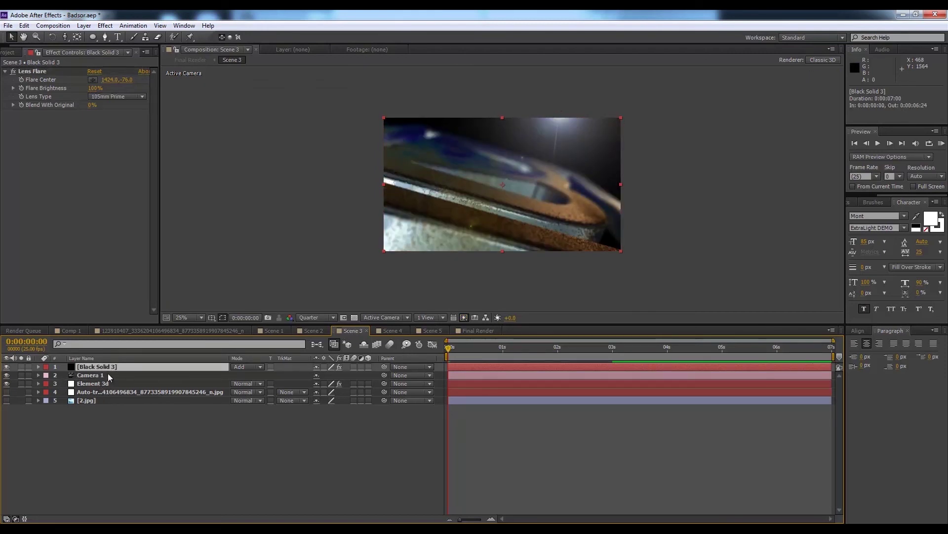
{"action": "key", "text": "Return"}
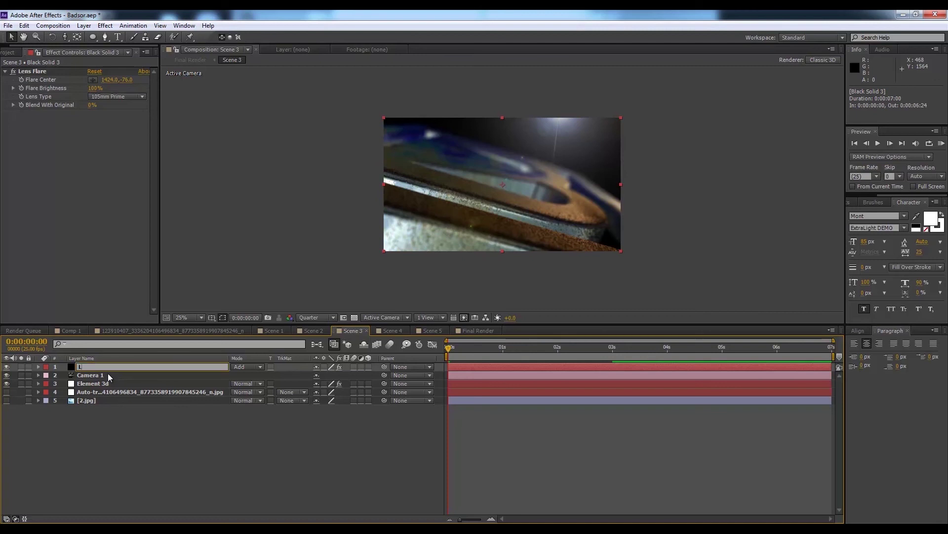
{"action": "type", "text": "Light"}
{"action": "left_click", "coordinate": [185, 440]}
Animate the Light layer's Flare Center from 1424, -76 at 0:00:00:00 to 1964, -76 at 0:00:03:00, and preview the movement
{"action": "left_click", "coordinate": [109, 366]}
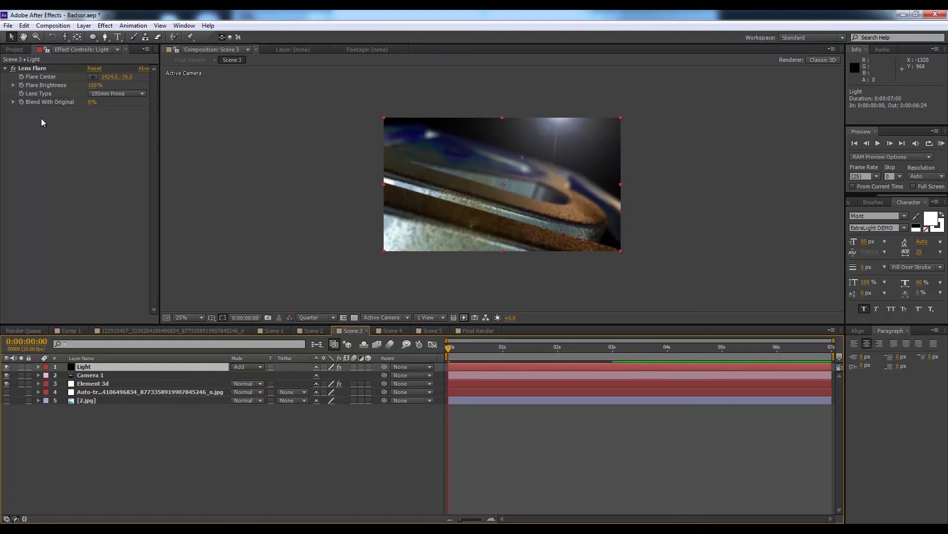
{"action": "left_click", "coordinate": [21, 77]}
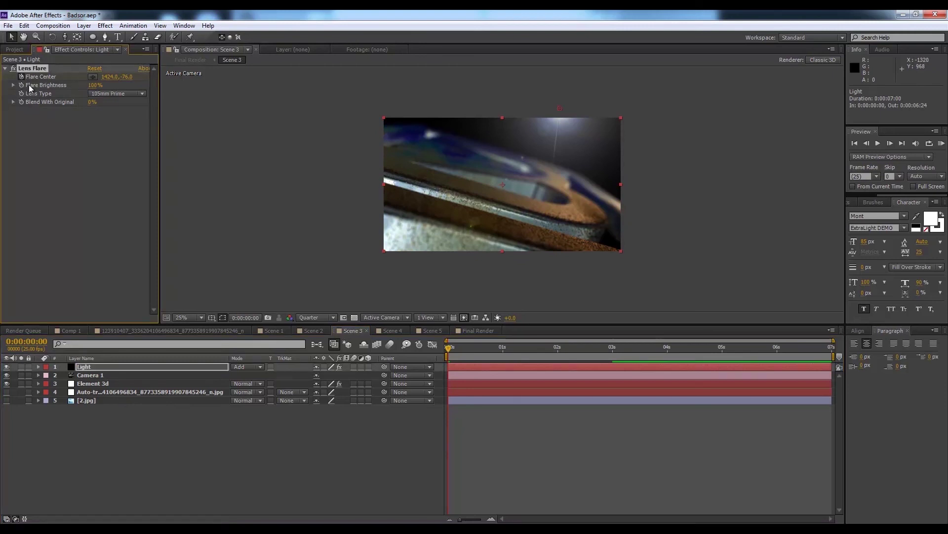
{"action": "left_click", "coordinate": [613, 347]}
{"action": "left_click_drag", "start_coordinate": [109, 77], "coordinate": [384, 87]}
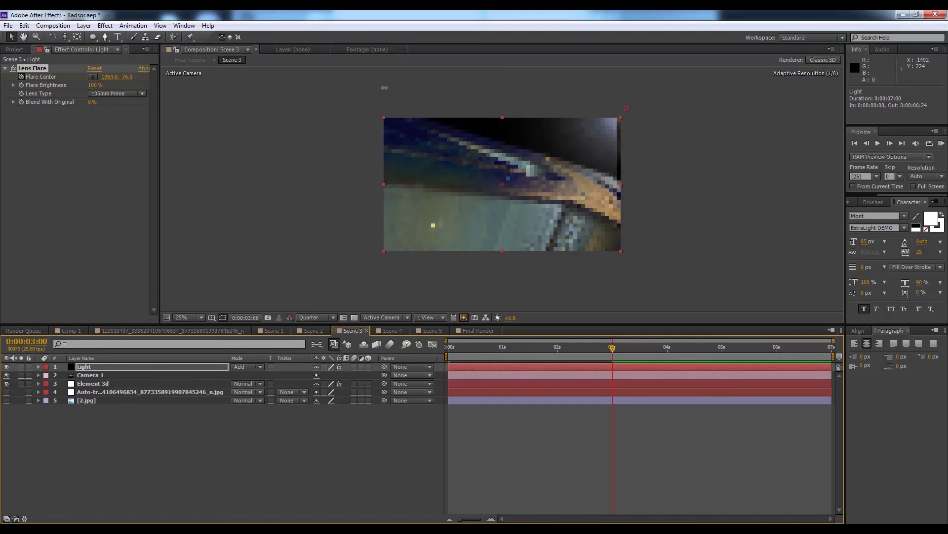
{"action": "left_click", "coordinate": [154, 455]}
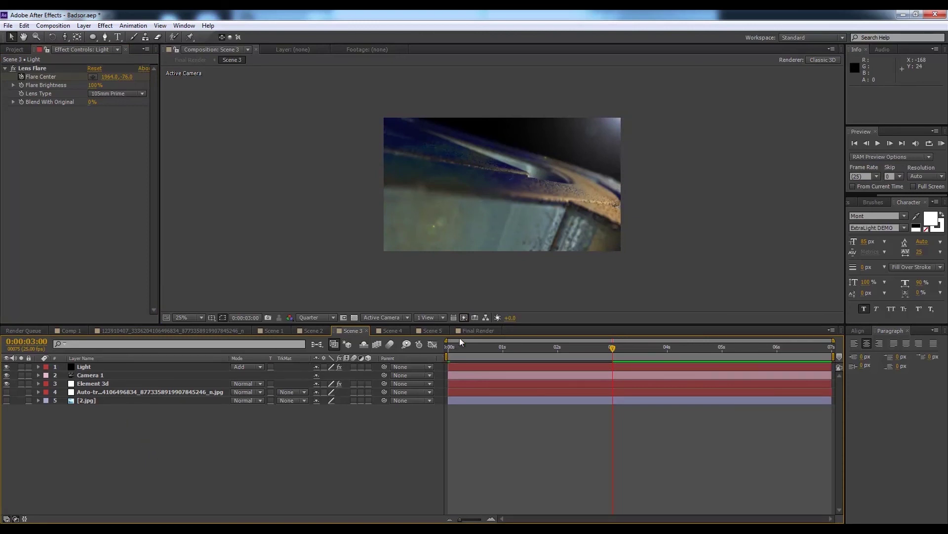
{"action": "left_click_drag", "start_coordinate": [462, 351], "coordinate": [518, 348]}
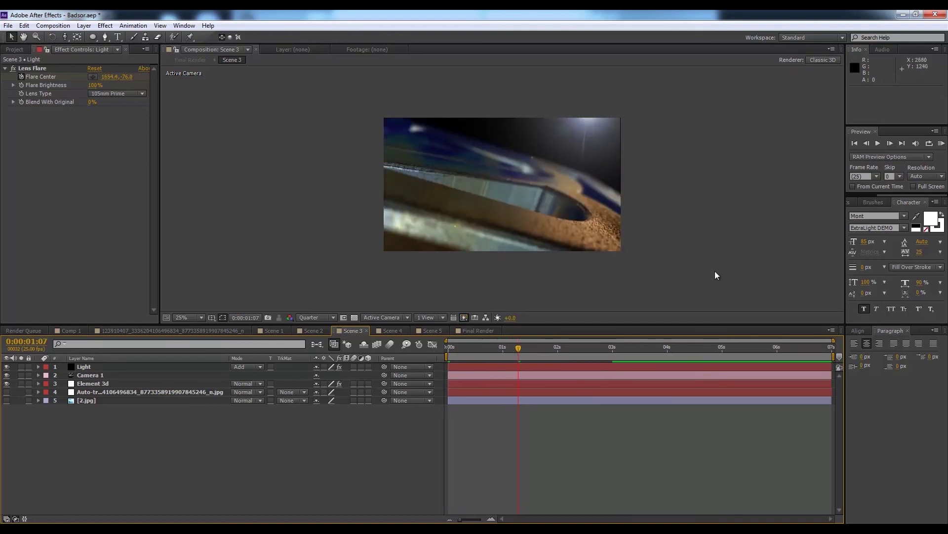
Go to 0:00:04:03 in Final Render, open the Scene 5 composition from there, and add a black solid above its layers
{"action": "left_click", "coordinate": [476, 331]}
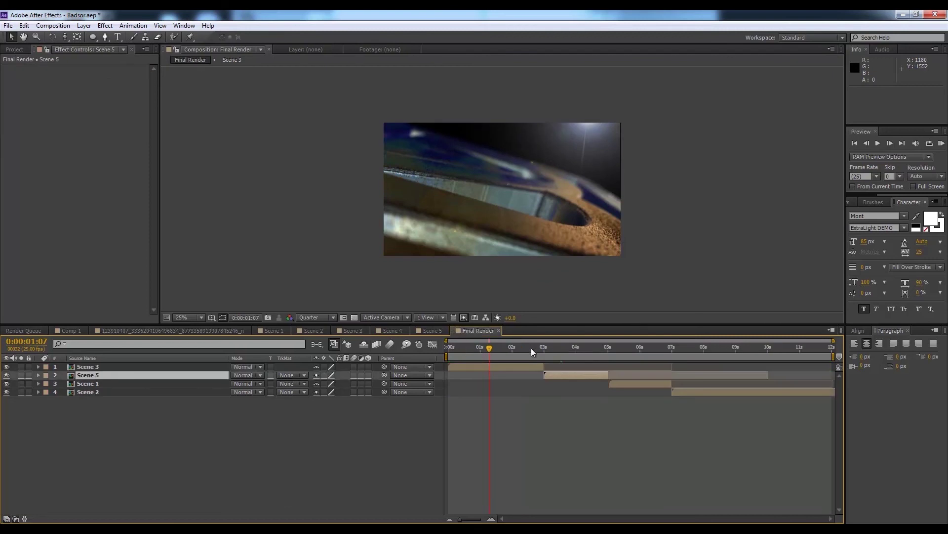
{"action": "left_click", "coordinate": [582, 356]}
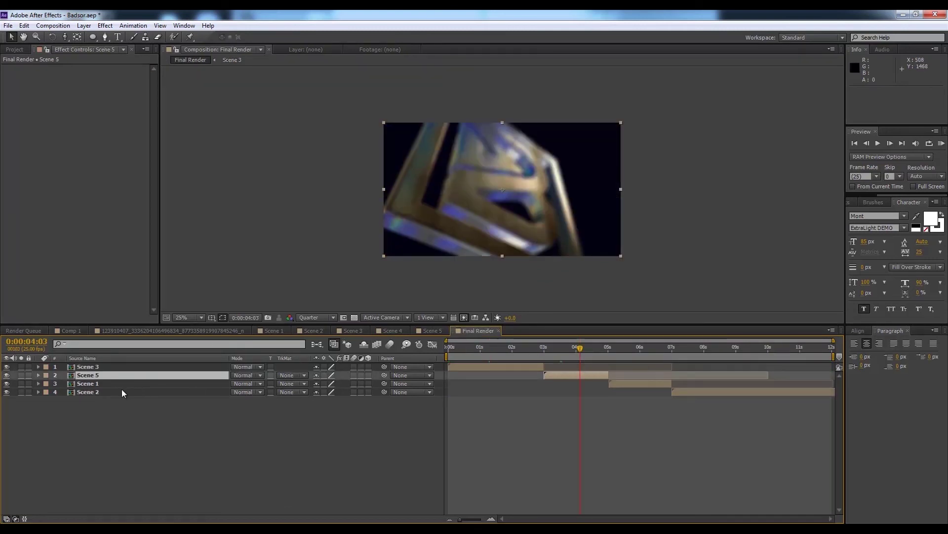
{"action": "double_click", "coordinate": [102, 377]}
{"action": "left_click", "coordinate": [132, 490]}
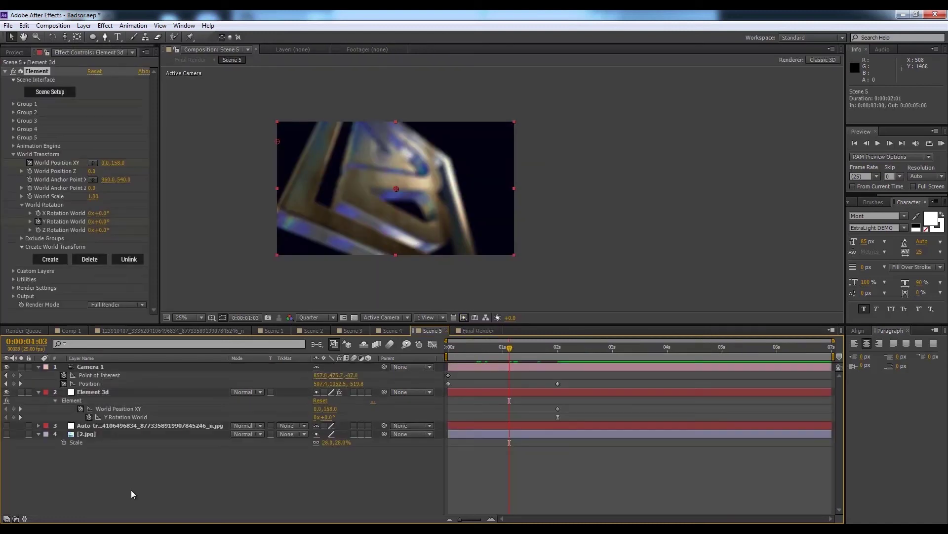
{"action": "key", "text": "ctrl+y"}
{"action": "key", "text": "Return"}
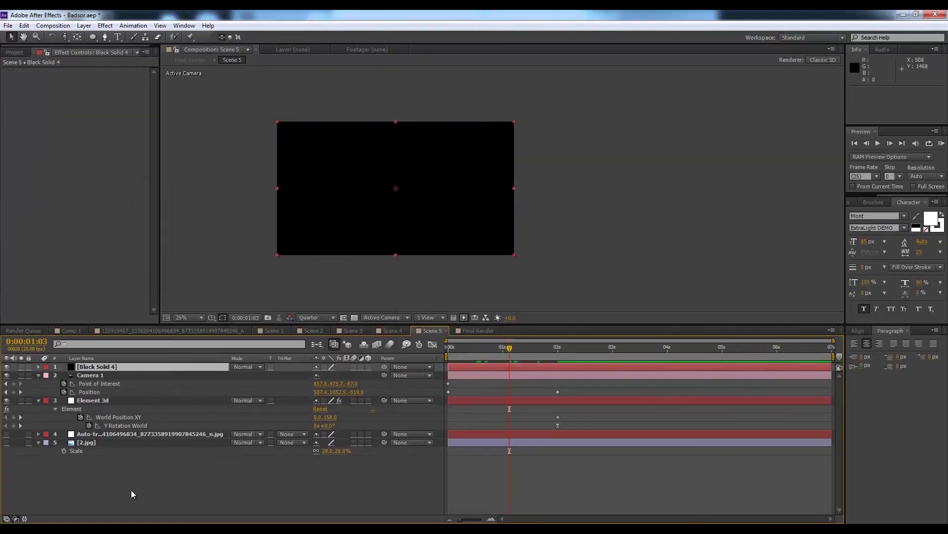
Apply a Lens Flare with the 105mm Prime lens type to the new black solid in Scene 5
{"action": "left_click", "coordinate": [105, 25]}
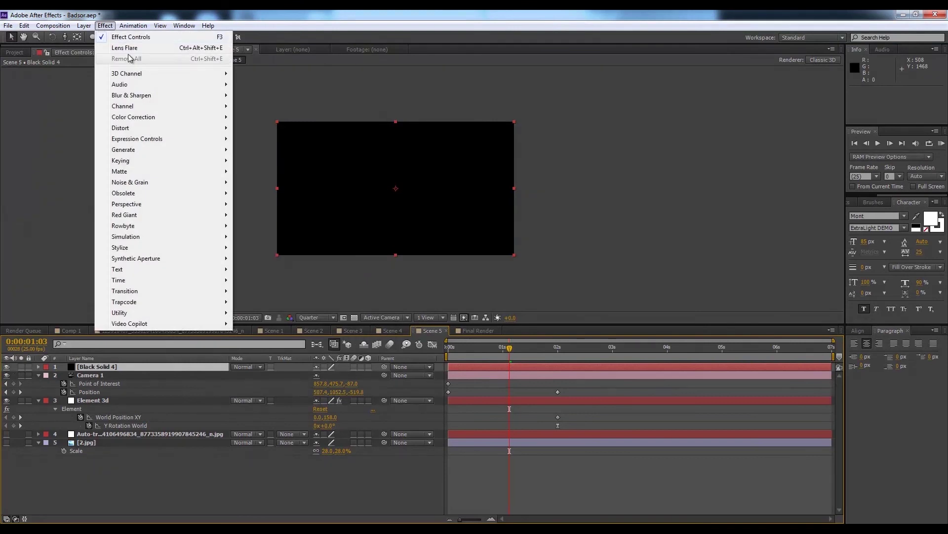
{"action": "left_click", "coordinate": [129, 48]}
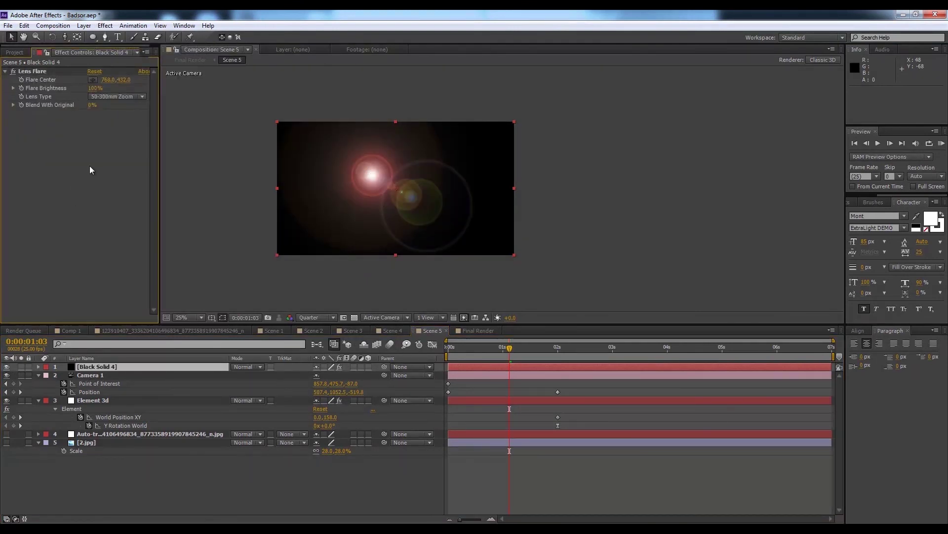
{"action": "left_click", "coordinate": [121, 96]}
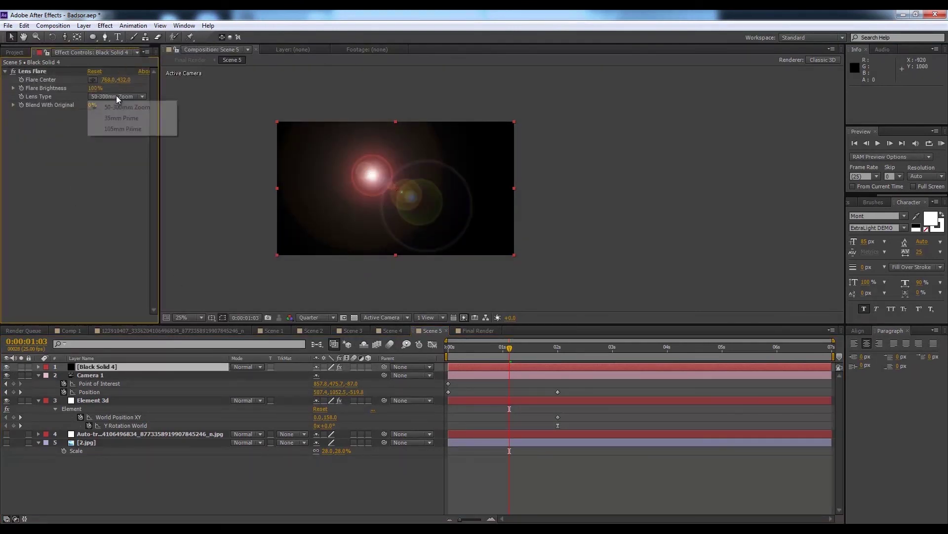
{"action": "left_click", "coordinate": [123, 130]}
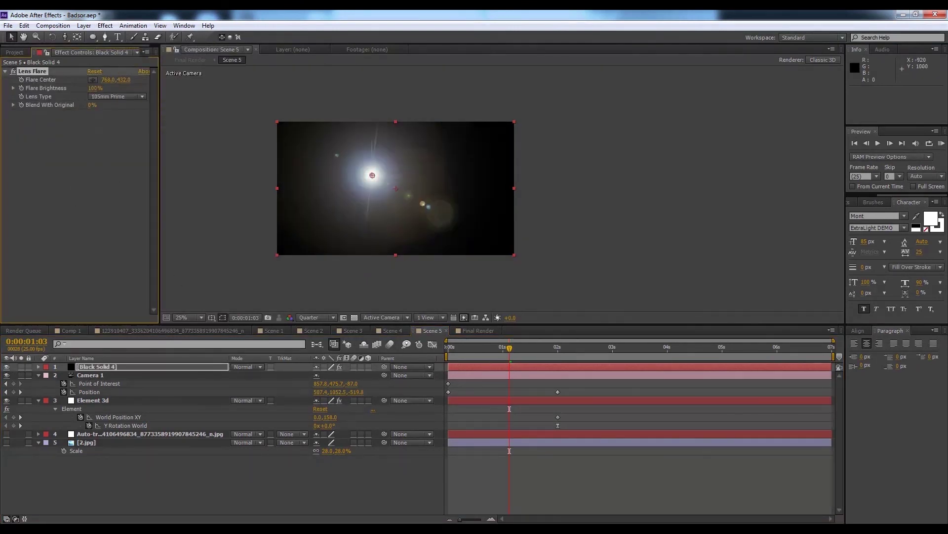
Set the Scene 5 black solid's blending mode to Add and move its flare center to 2016, 56
{"action": "left_click", "coordinate": [255, 369]}
{"action": "left_click", "coordinate": [284, 190]}
{"action": "left_click_drag", "start_coordinate": [372, 175], "coordinate": [525, 130]}
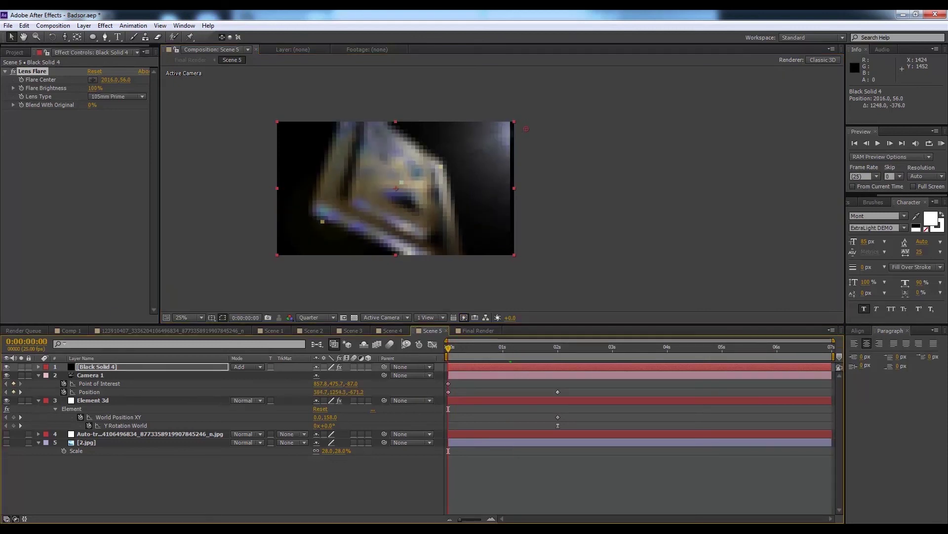
Animate the Scene 5 Flare Center from 2016, 56 at 0:00:00:00 to 2012, 408 at 0:00:02:04, and preview the movement
{"action": "left_click", "coordinate": [412, 354]}
{"action": "key", "text": "Home"}
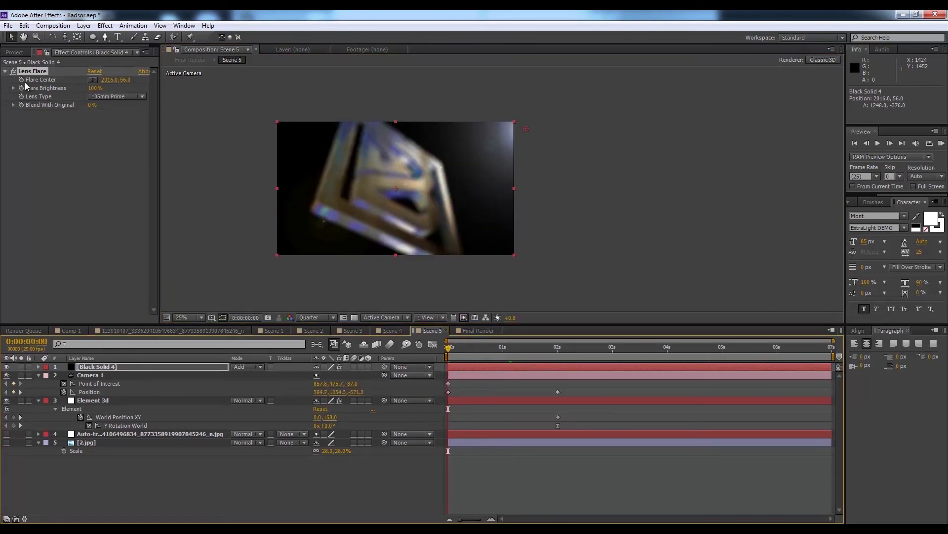
{"action": "left_click", "coordinate": [21, 80]}
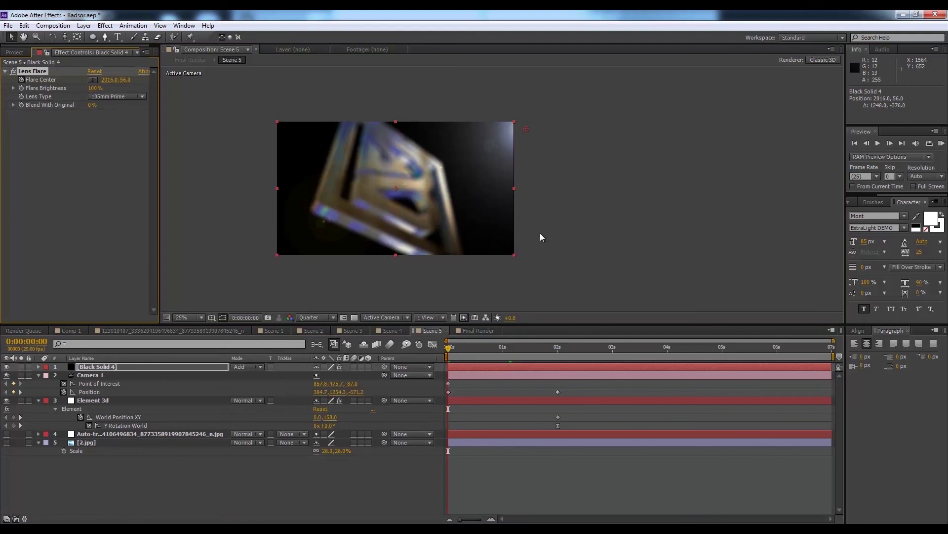
{"action": "left_click", "coordinate": [566, 348]}
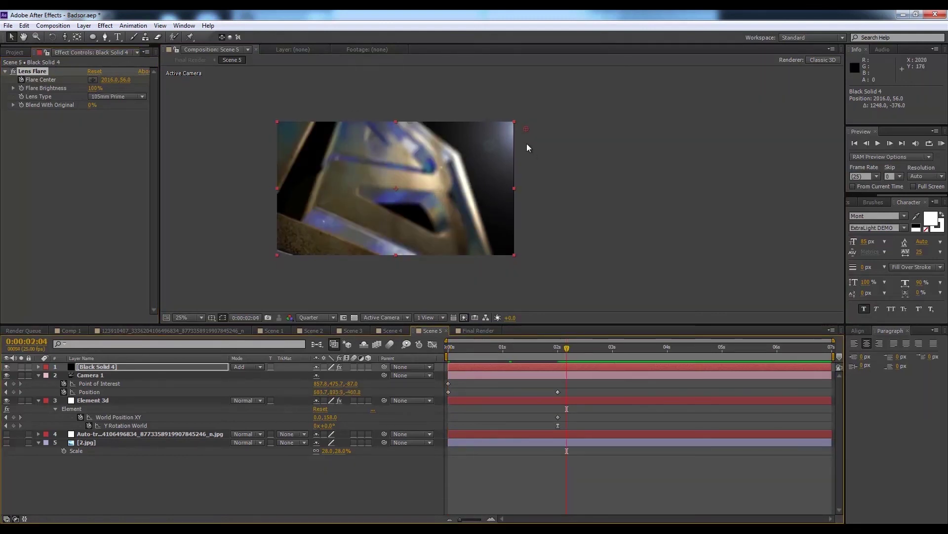
{"action": "left_click_drag", "start_coordinate": [525, 130], "coordinate": [525, 172]}
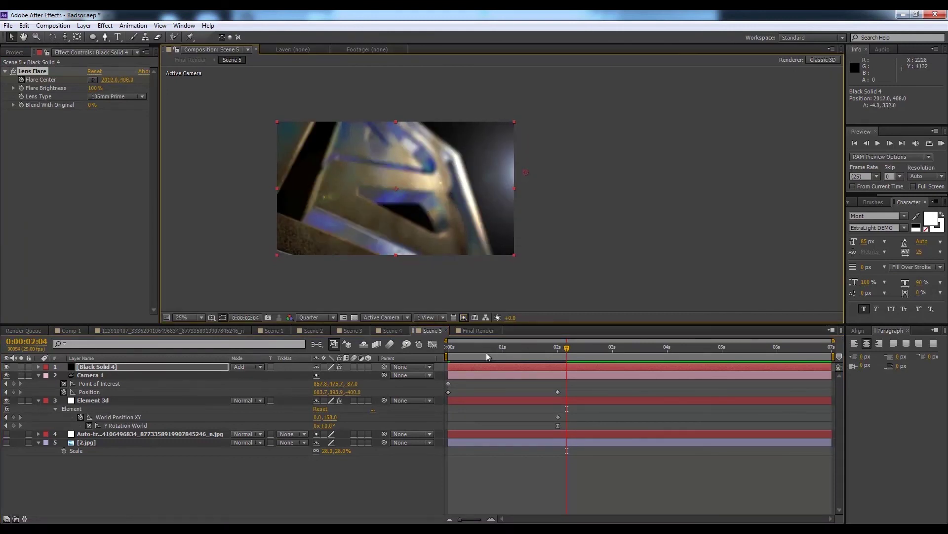
{"action": "left_click_drag", "start_coordinate": [451, 352], "coordinate": [563, 346]}
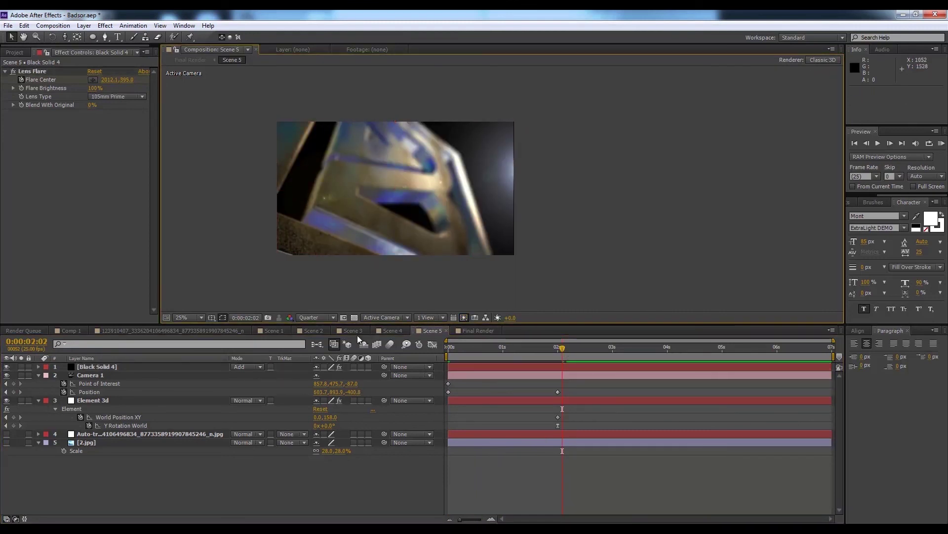
Go to 0:00:06:03 in Final Render, open the Scene 1 composition, and add a 1920 x 1080 black solid above its layers
{"action": "left_click", "coordinate": [469, 330]}
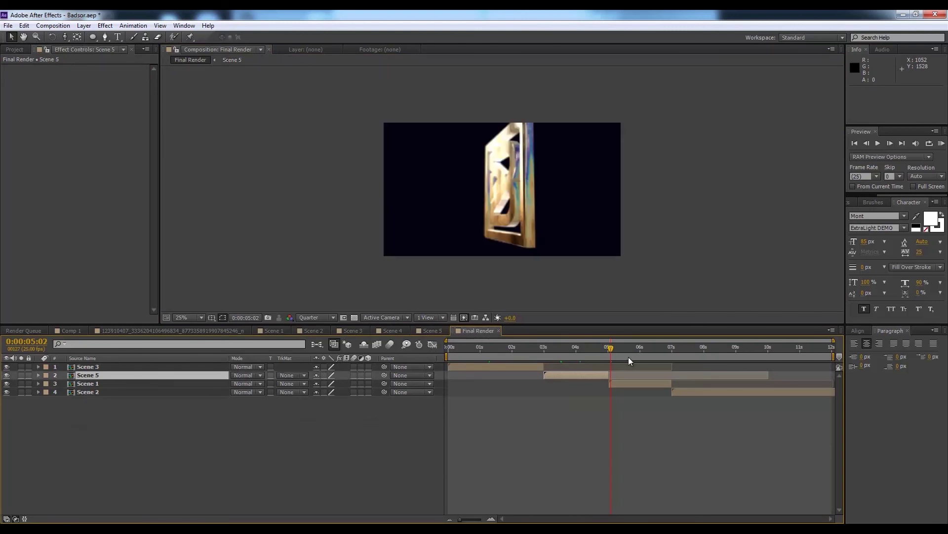
{"action": "left_click", "coordinate": [644, 349]}
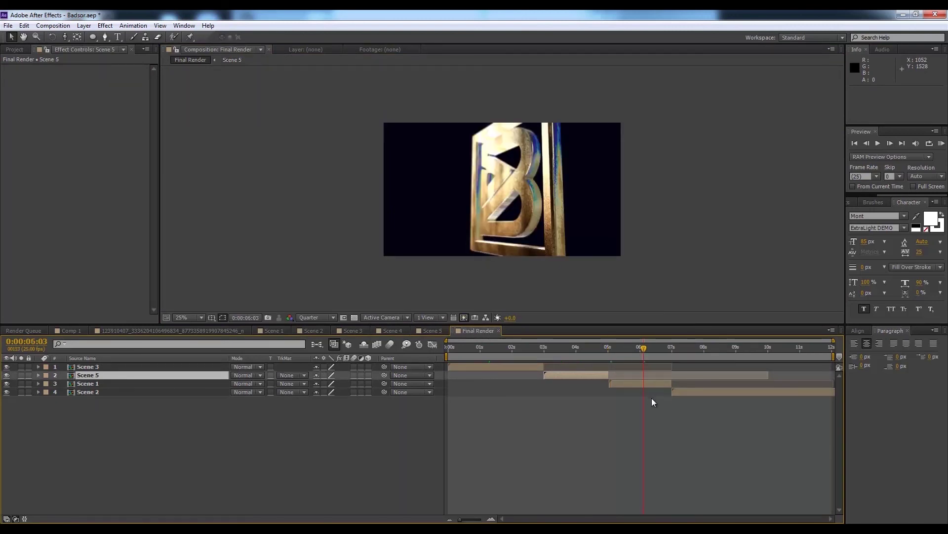
{"action": "double_click", "coordinate": [650, 384]}
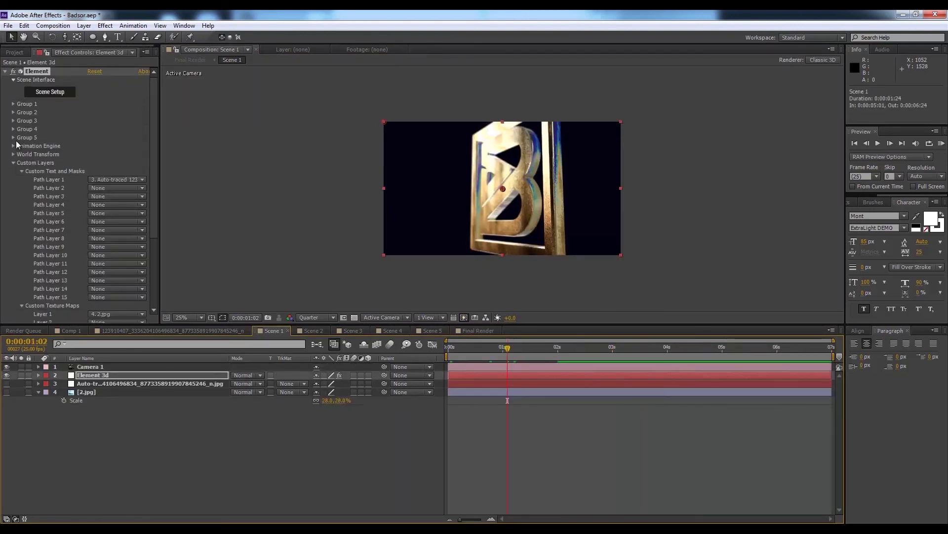
{"action": "left_click", "coordinate": [137, 440]}
{"action": "key", "text": "ctrl+y"}
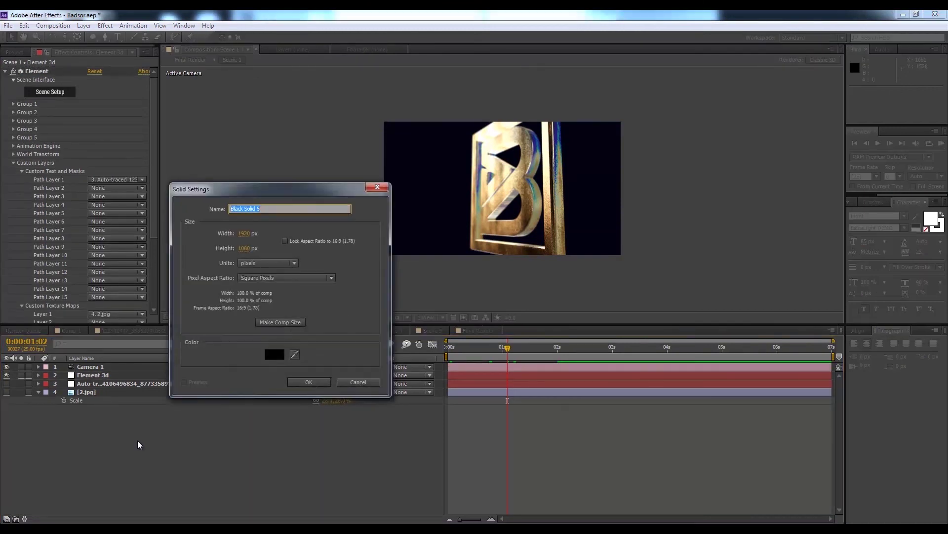
{"action": "key", "text": "Return"}
Apply a Lens Flare to the Scene 1 black solid with the 105mm Prime lens type and its flare center at -124, -48
{"action": "left_click", "coordinate": [105, 25]}
{"action": "left_click", "coordinate": [120, 47]}
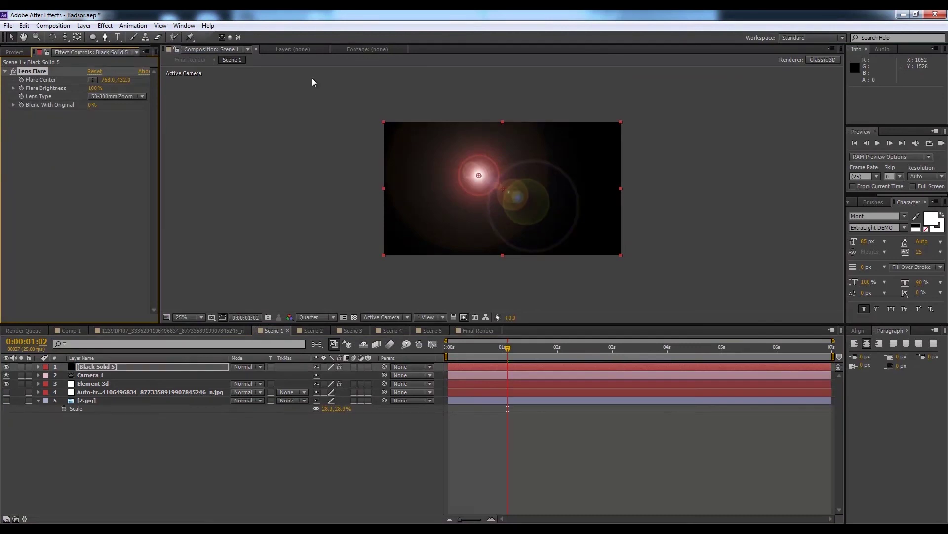
{"action": "left_click_drag", "start_coordinate": [478, 175], "coordinate": [369, 117]}
{"action": "left_click", "coordinate": [127, 96]}
{"action": "left_click", "coordinate": [137, 129]}
Set the Scene 1 black solid's blending mode to Add and move its flare center to -196, -88
{"action": "left_click", "coordinate": [244, 366]}
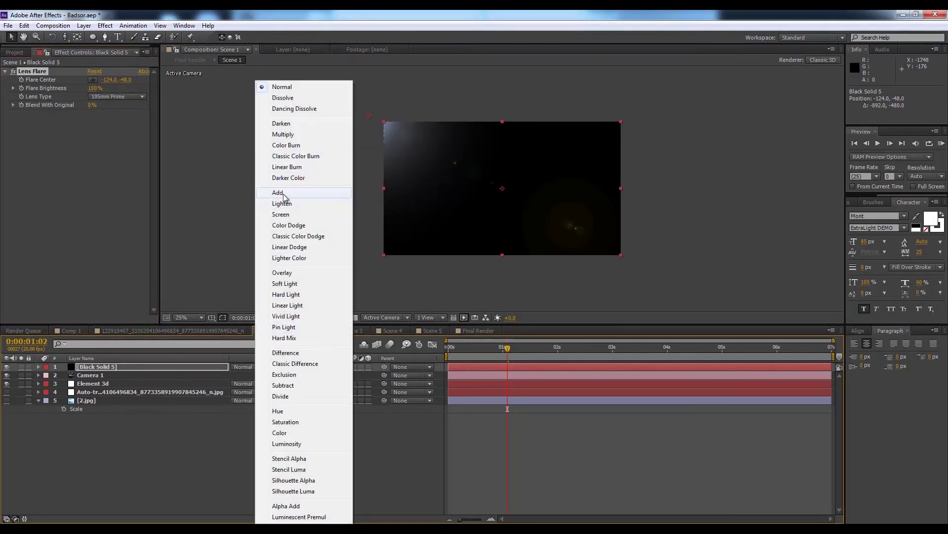
{"action": "left_click", "coordinate": [278, 193]}
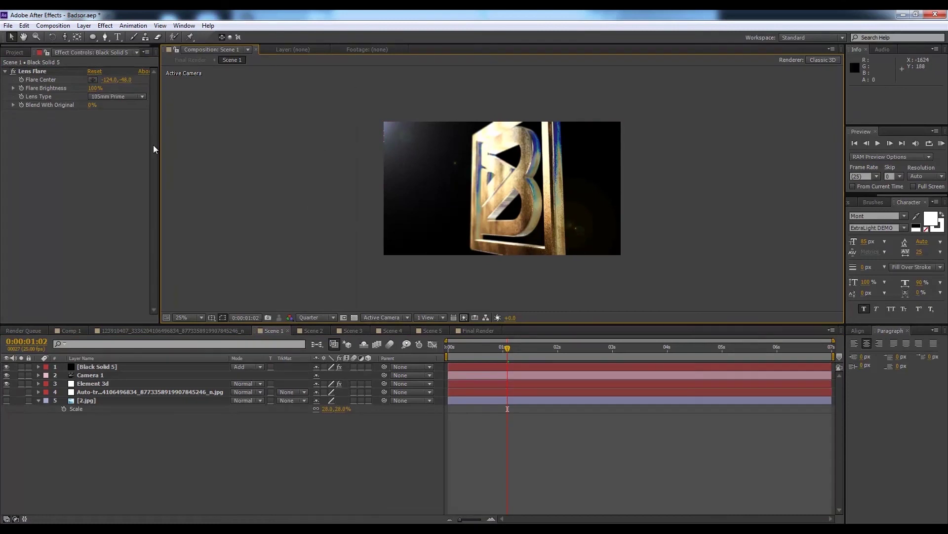
{"action": "left_click", "coordinate": [121, 366]}
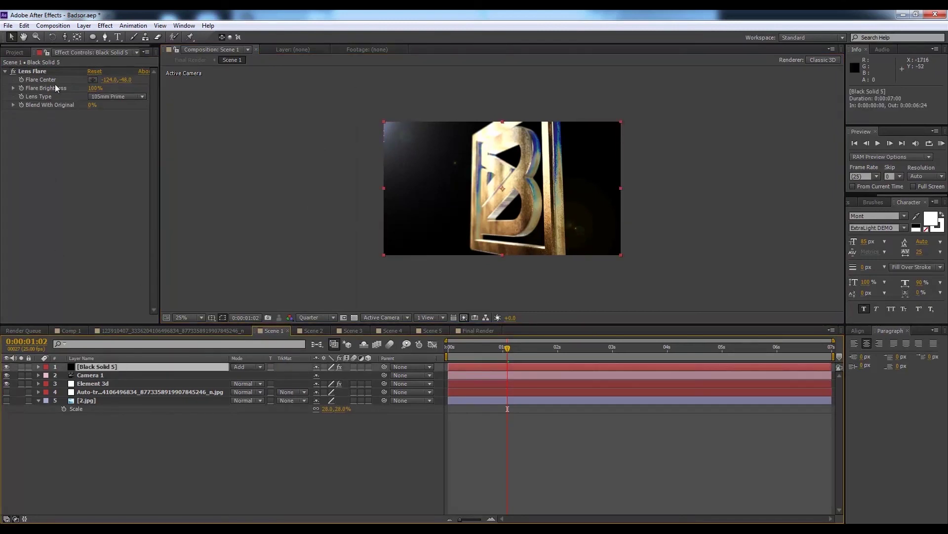
{"action": "left_click", "coordinate": [48, 71]}
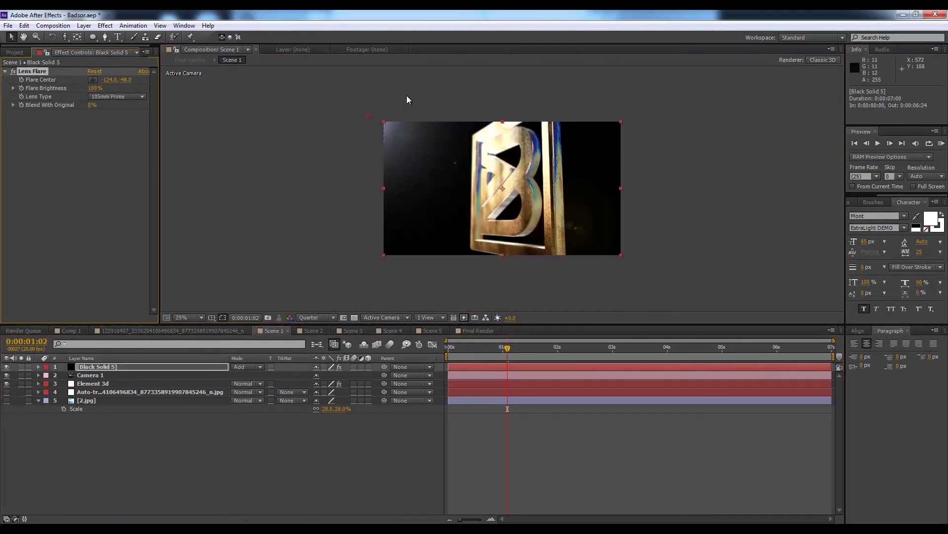
{"action": "left_click_drag", "start_coordinate": [368, 115], "coordinate": [358, 108]}
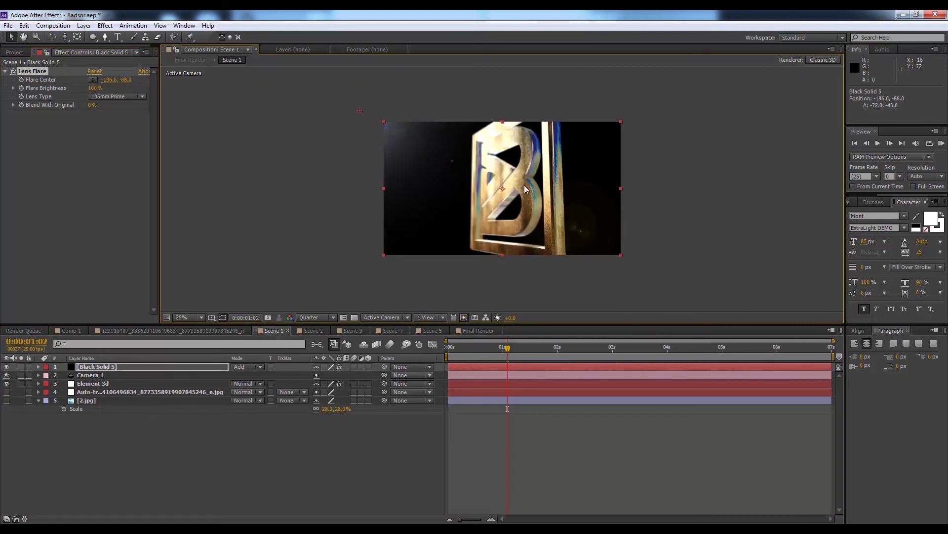
{"action": "left_click", "coordinate": [637, 177]}
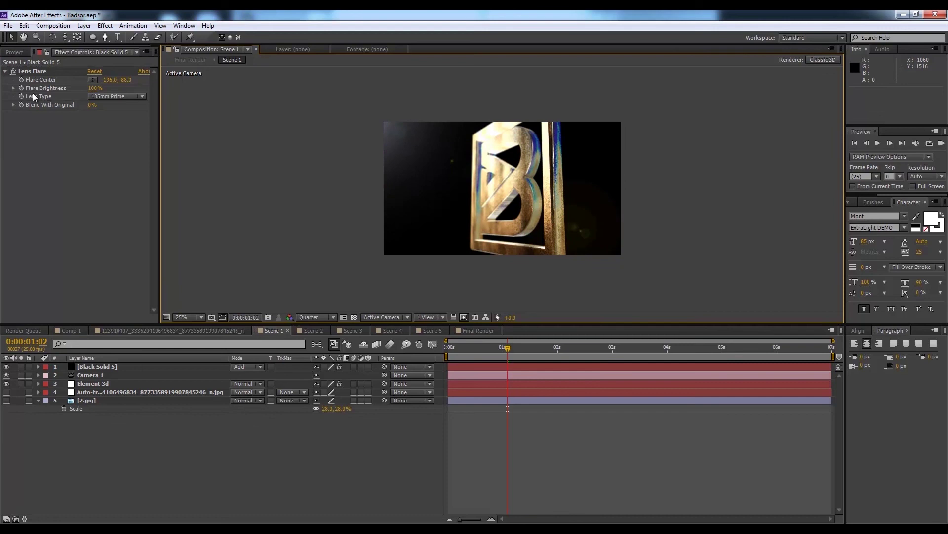
Set the Scene 1 flare brightness to 112% and animate its Flare Center from -196, -88 at 0:00:00:00 to -40, 16 at 0:00:02:00
{"action": "left_click_drag", "start_coordinate": [94, 89], "coordinate": [100, 89]}
{"action": "left_click", "coordinate": [794, 177]}
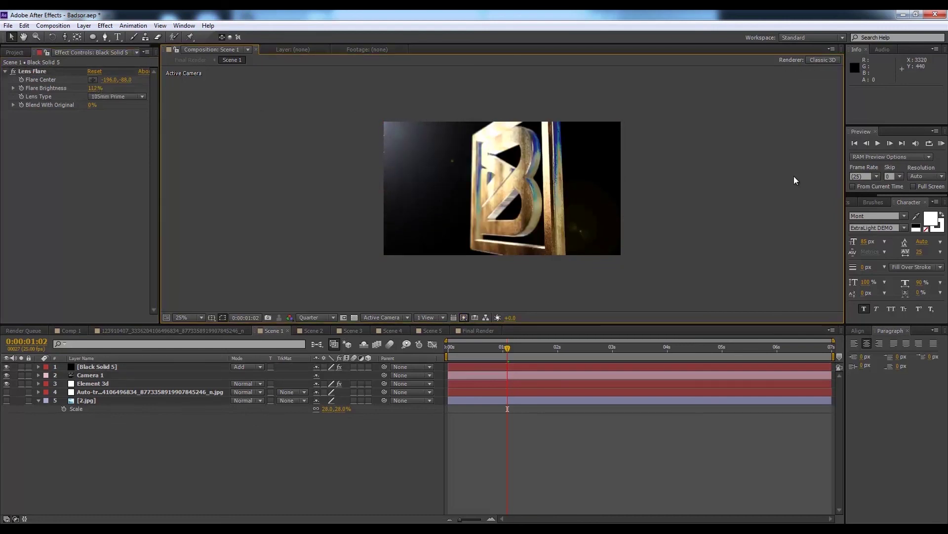
{"action": "left_click_drag", "start_coordinate": [507, 347], "coordinate": [411, 351]}
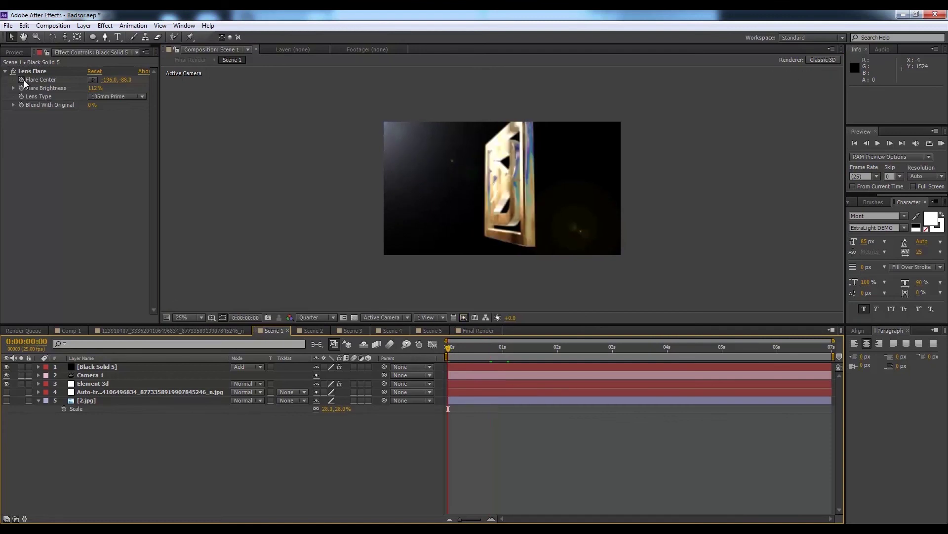
{"action": "left_click", "coordinate": [653, 368]}
{"action": "left_click", "coordinate": [556, 348]}
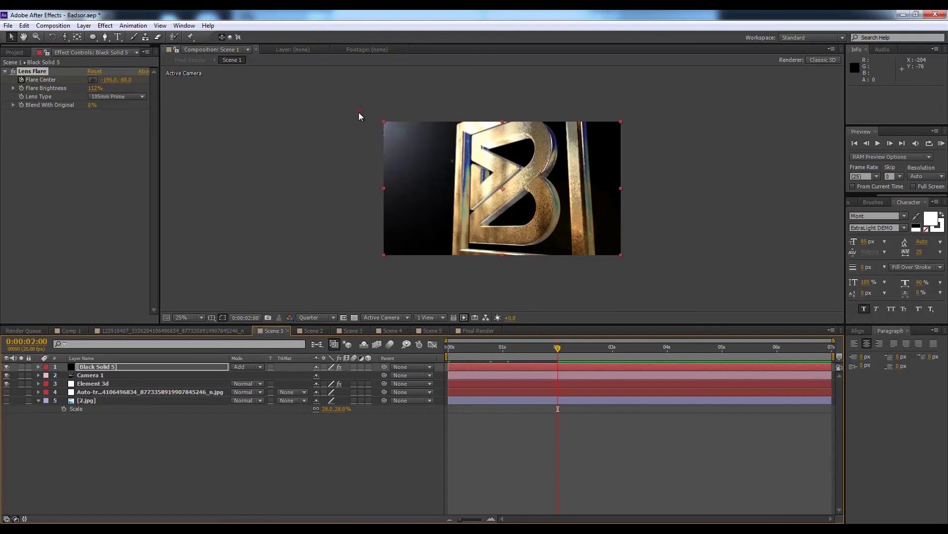
{"action": "left_click_drag", "start_coordinate": [359, 109], "coordinate": [379, 124]}
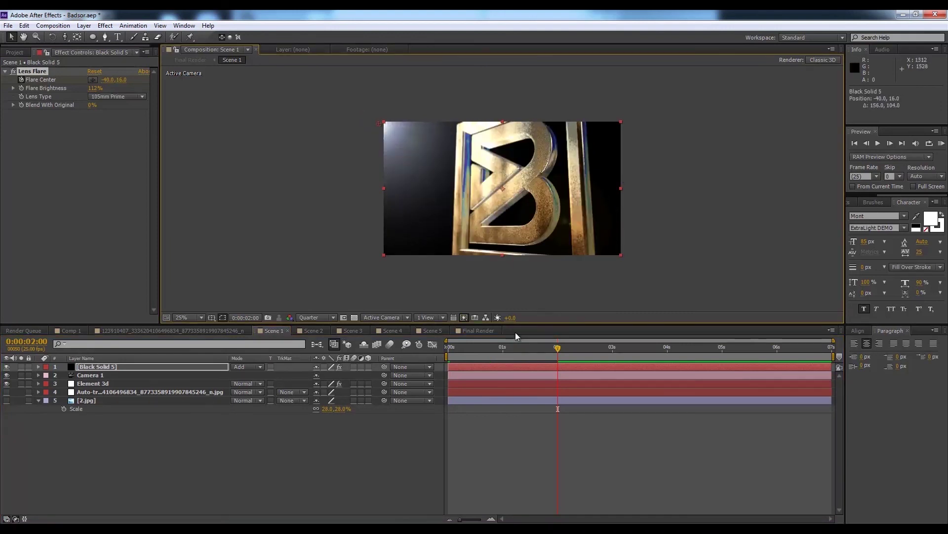
{"action": "left_click_drag", "start_coordinate": [474, 354], "coordinate": [556, 354]}
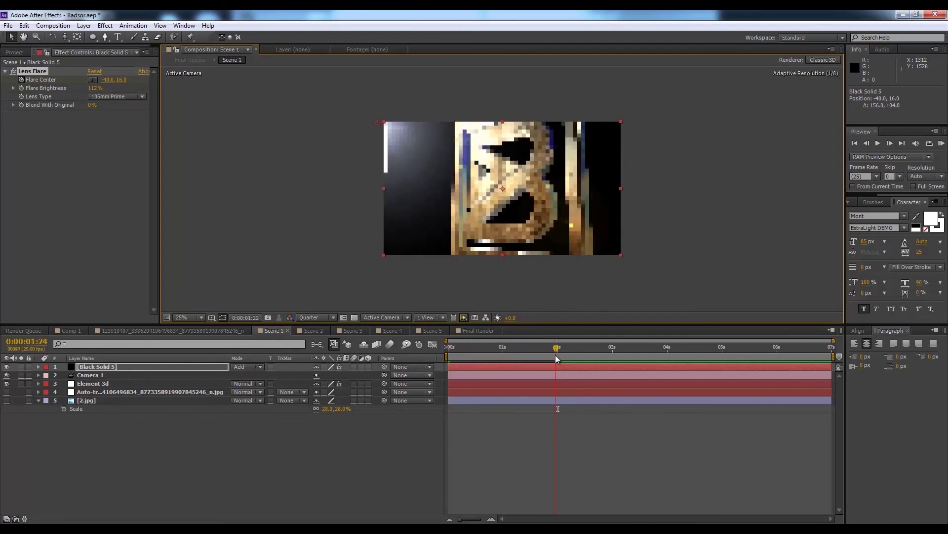
{"action": "left_click", "coordinate": [479, 267]}
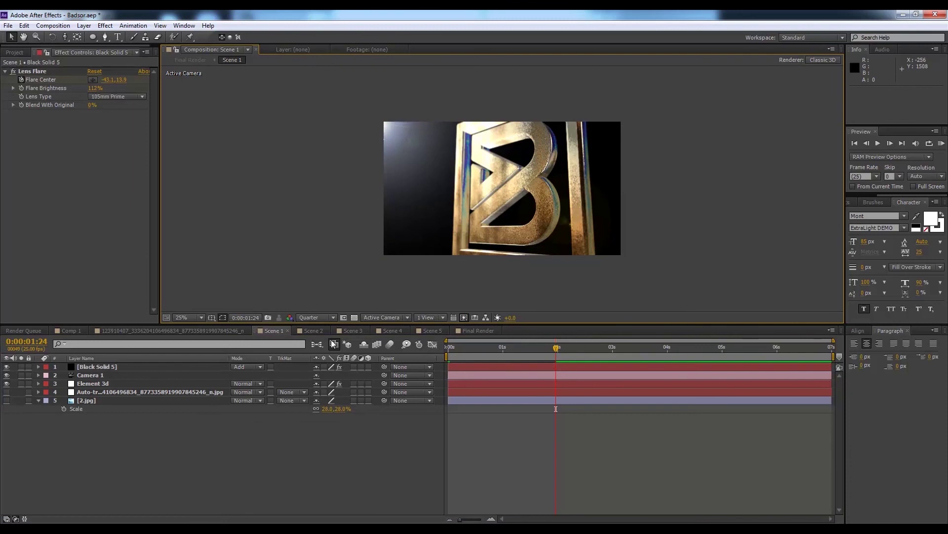
Return to Final Render, go to 0:00:08:07, open the Scene 2 composition, and collapse the Medium Purple Solid 1 properties
{"action": "left_click", "coordinate": [426, 331]}
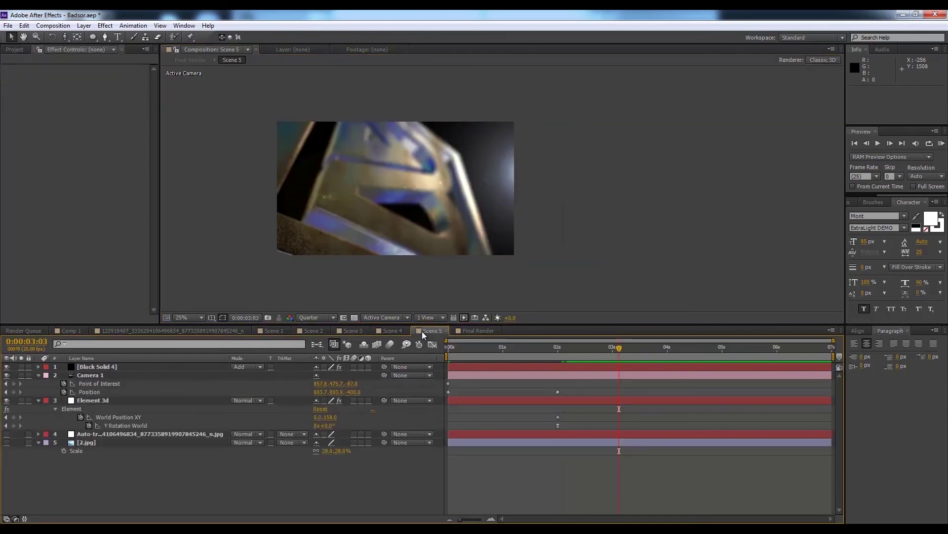
{"action": "left_click", "coordinate": [474, 330]}
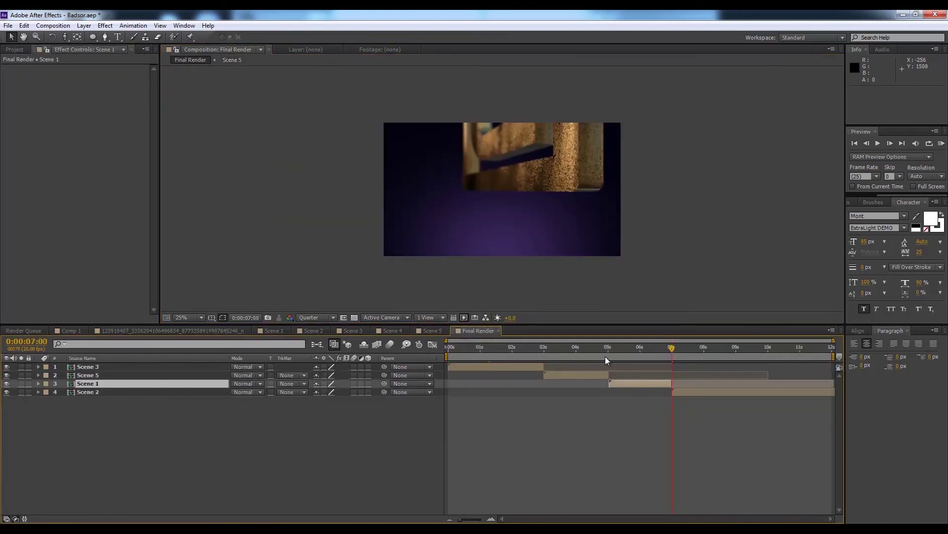
{"action": "left_click_drag", "start_coordinate": [588, 353], "coordinate": [633, 347]}
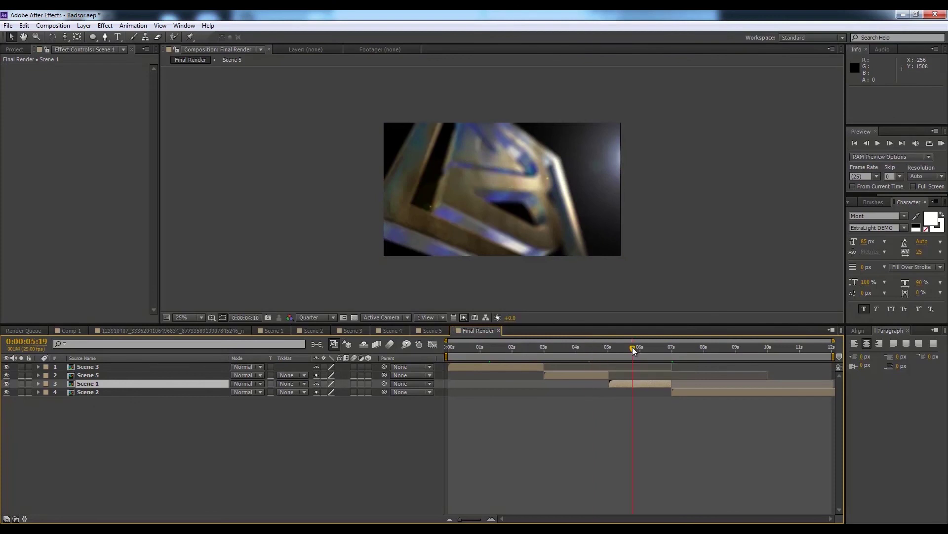
{"action": "left_click", "coordinate": [713, 352]}
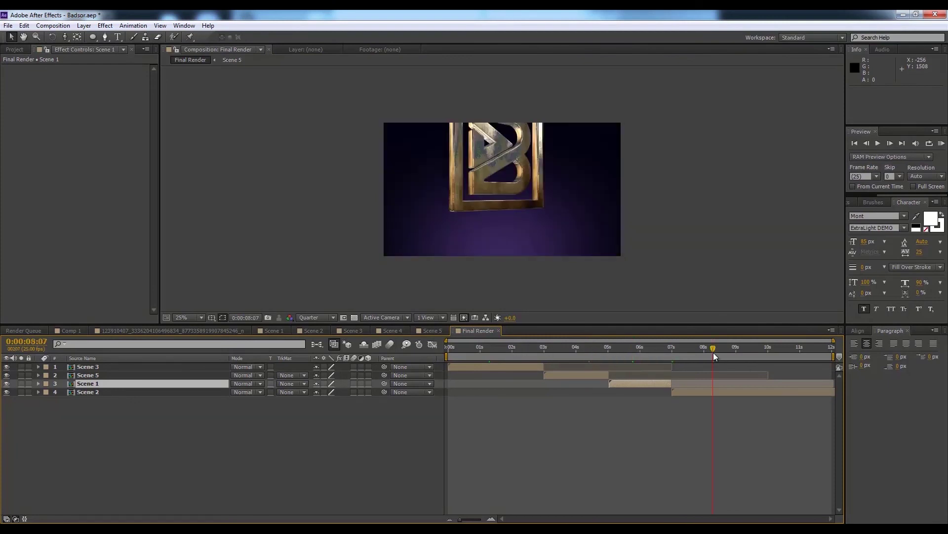
{"action": "double_click", "coordinate": [713, 395]}
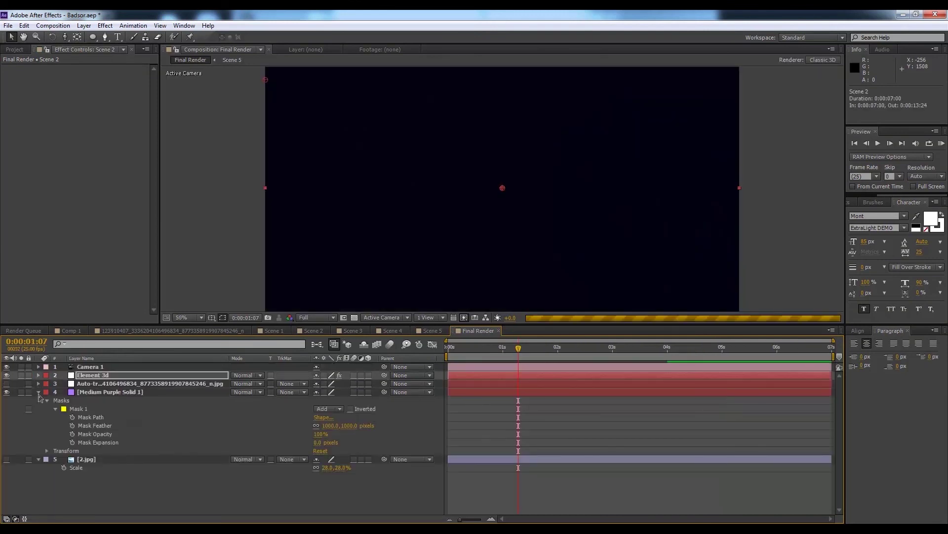
{"action": "left_click", "coordinate": [39, 392]}
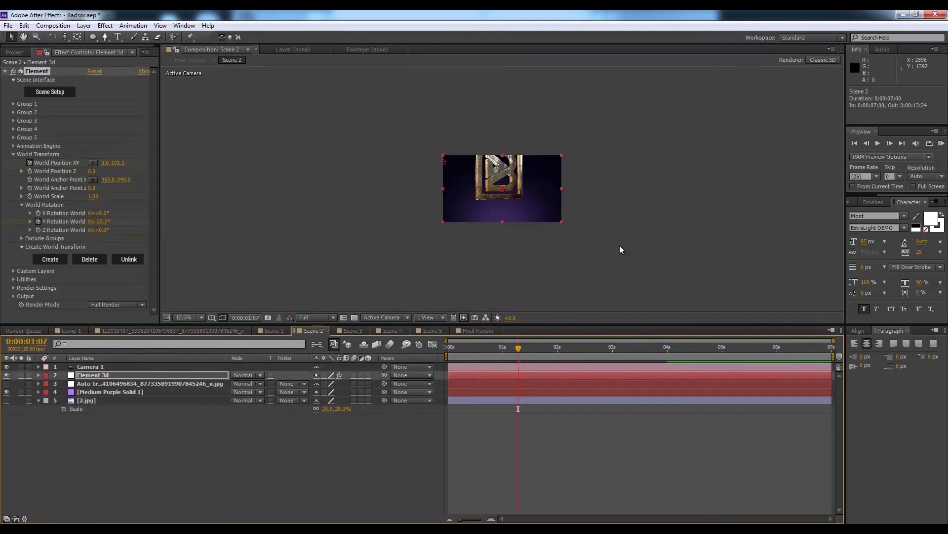
Hide the Medium Purple Solid 1 layer in Scene 2 and check the composition background against the transparency grid
{"action": "left_click", "coordinate": [125, 393]}
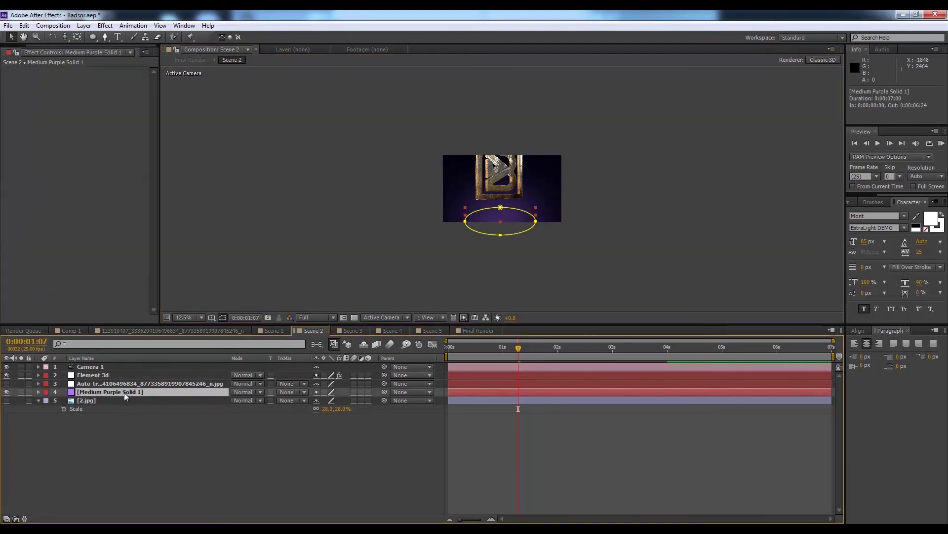
{"action": "key", "text": "period"}
{"action": "key", "text": "period"}
{"action": "key", "text": "period"}
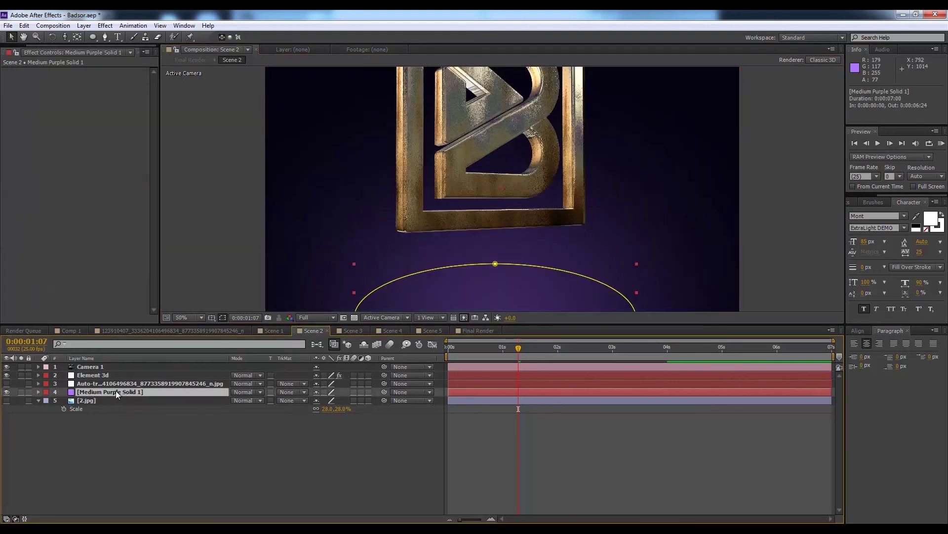
{"action": "key", "text": "comma"}
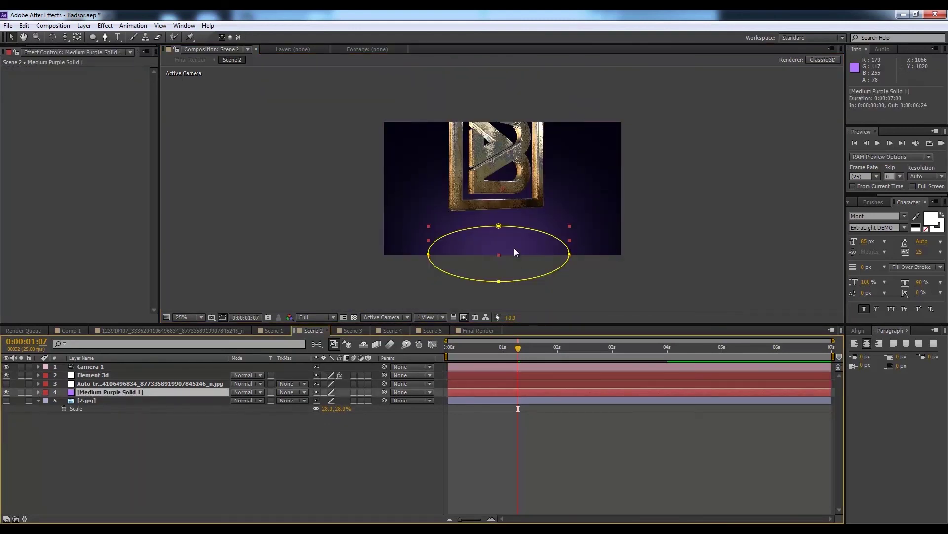
{"action": "left_click", "coordinate": [680, 242]}
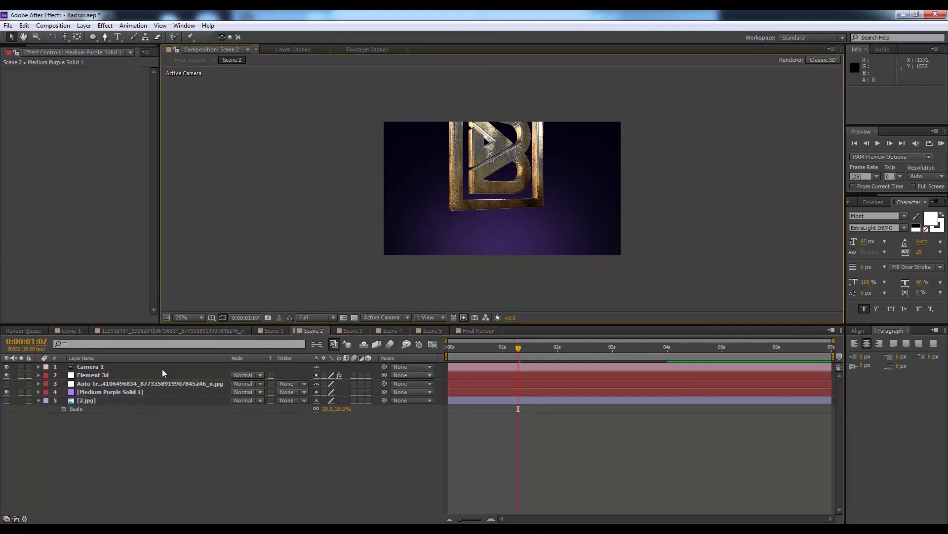
{"action": "left_click", "coordinate": [126, 392]}
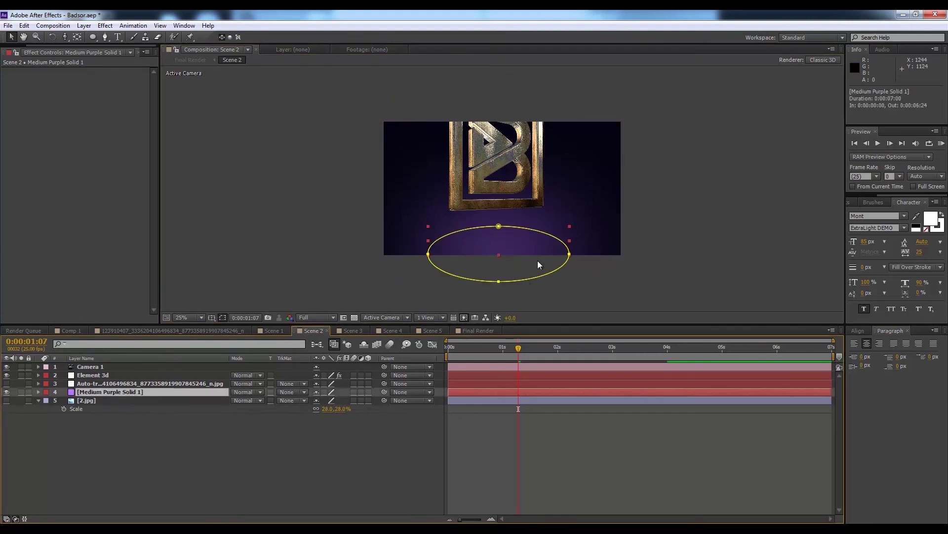
{"action": "left_click", "coordinate": [7, 392]}
{"action": "left_click", "coordinate": [183, 446]}
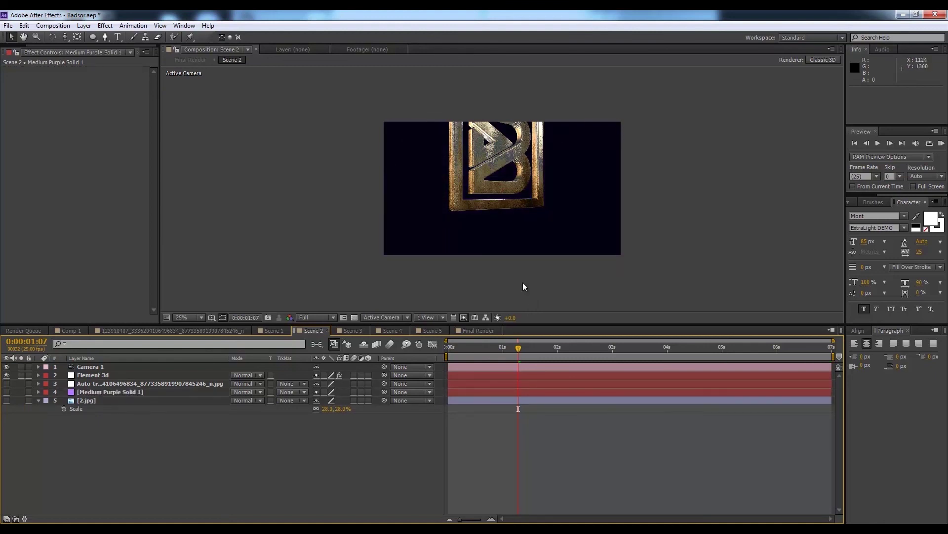
{"action": "left_click", "coordinate": [354, 317]}
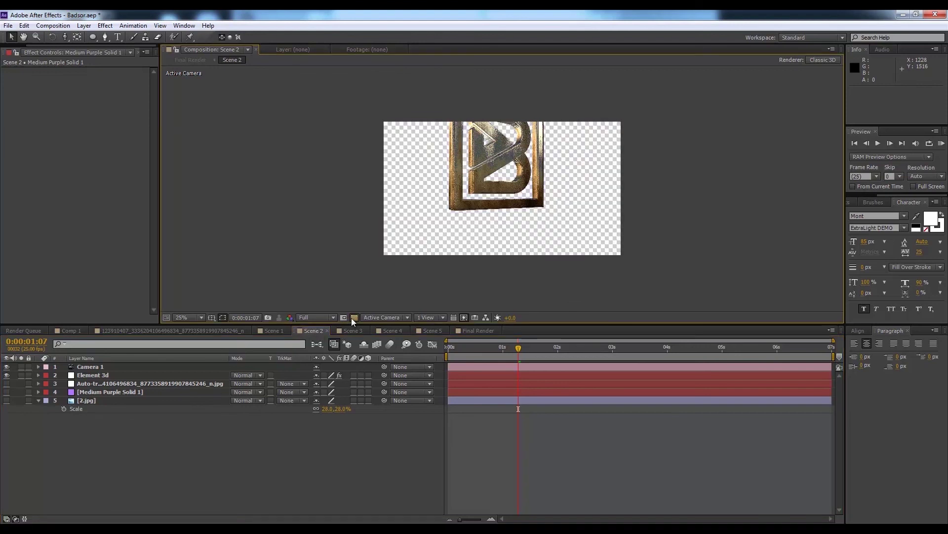
{"action": "left_click", "coordinate": [354, 318]}
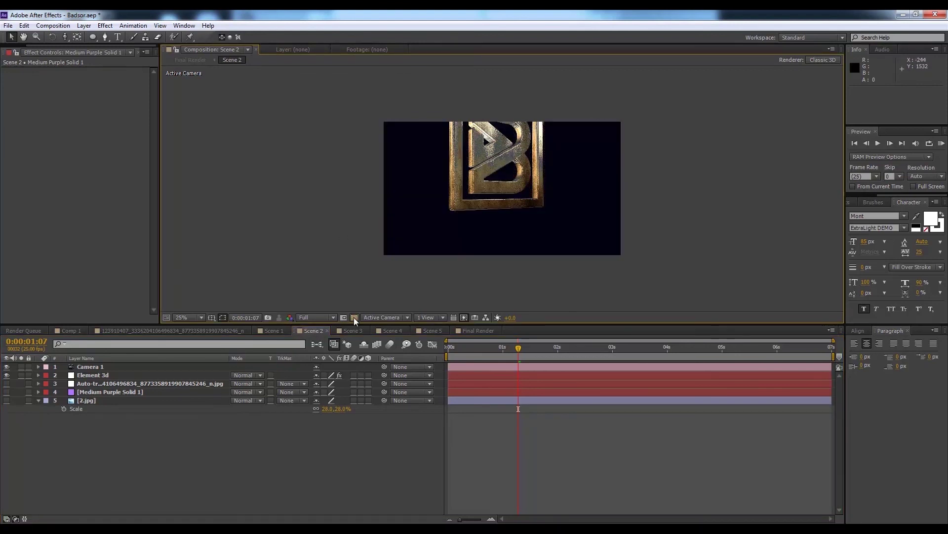
{"action": "left_click", "coordinate": [243, 488]}
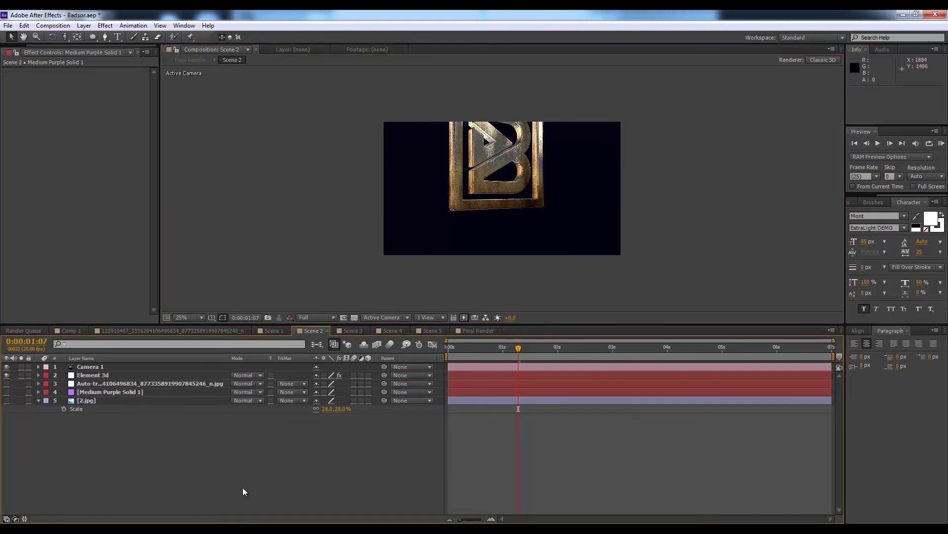
Add a 1920 x 1080 light gray solid (C3C3C3) to Scene 2 and place it directly above Medium Purple Solid 1
{"action": "key", "text": "ctrl+y"}
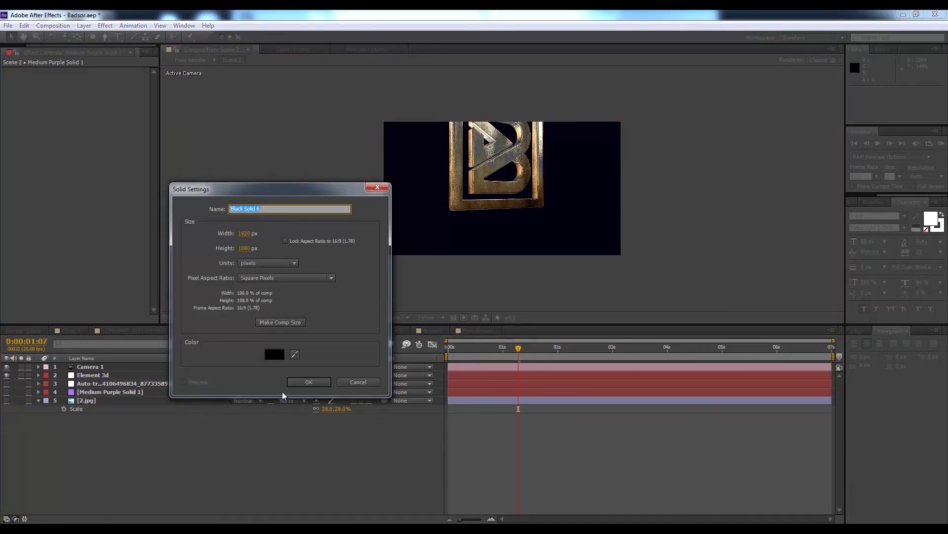
{"action": "left_click", "coordinate": [274, 355]}
{"action": "mouse_move", "coordinate": [165, 346]}
{"action": "left_mouse_down"}
{"action": "mouse_move", "coordinate": [138, 409]}
{"action": "mouse_move", "coordinate": [149, 337]}
{"action": "mouse_move", "coordinate": [146, 344]}
{"action": "left_mouse_up"}
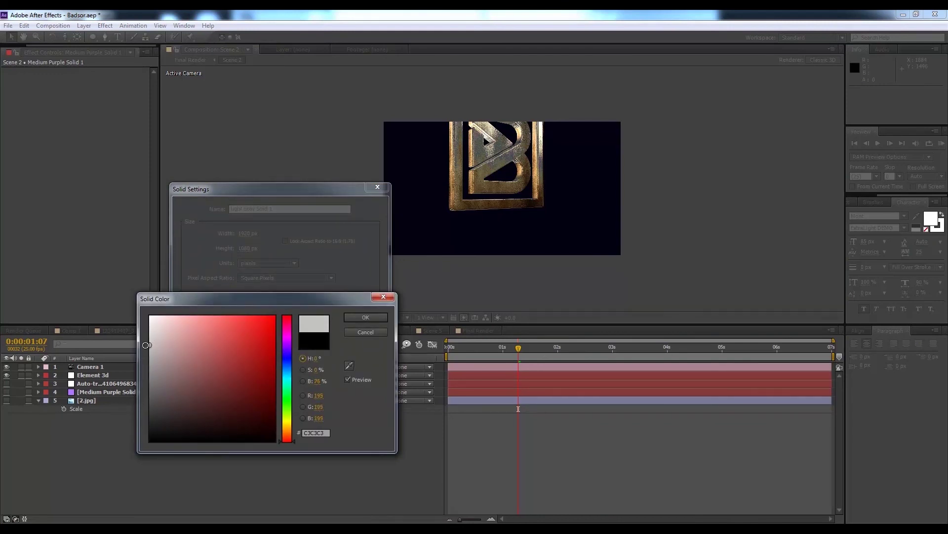
{"action": "left_click", "coordinate": [363, 319]}
{"action": "left_click", "coordinate": [320, 385]}
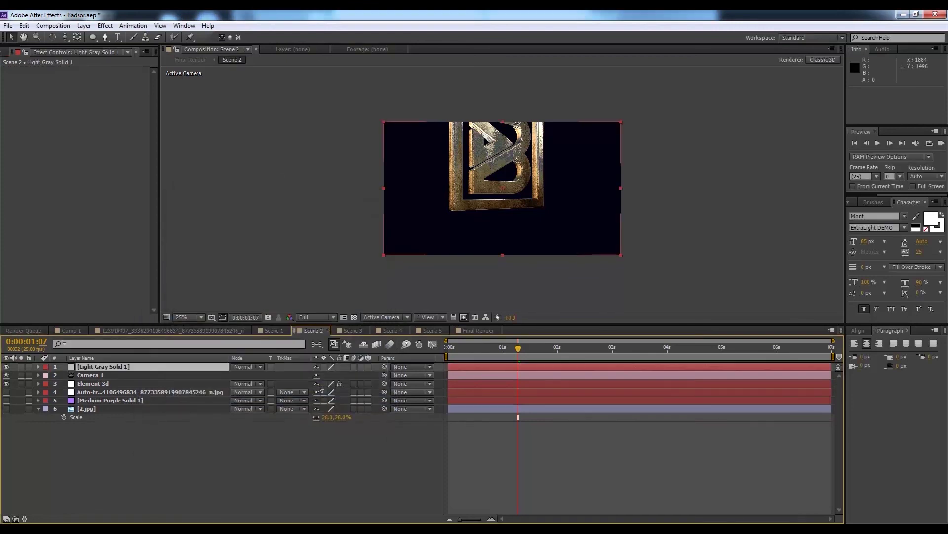
{"action": "left_click_drag", "start_coordinate": [105, 369], "coordinate": [117, 398]}
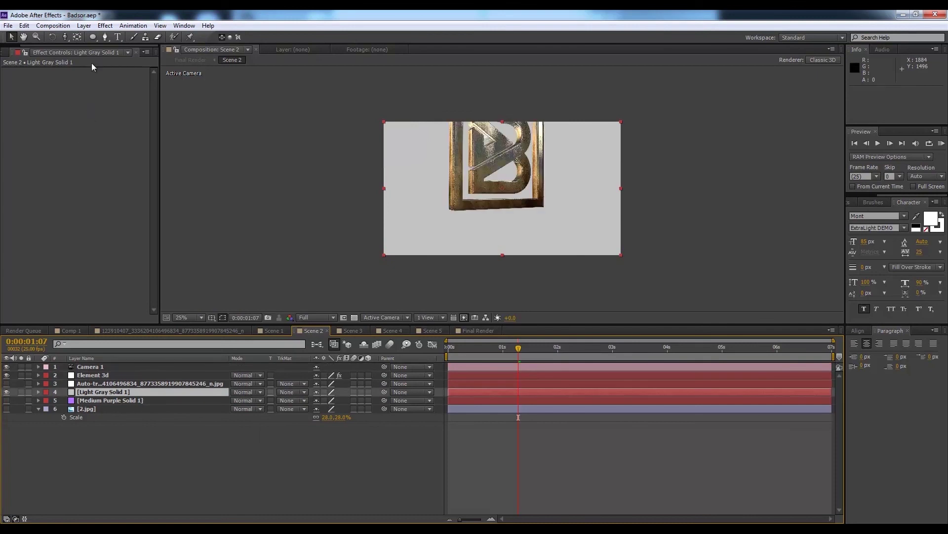
Draw an elliptical mask about 976 x 384 px on the light gray solid below the logo and set its feather to 915 pixels
{"action": "left_click", "coordinate": [91, 39]}
{"action": "left_click_drag", "start_coordinate": [439, 222], "coordinate": [559, 273]}
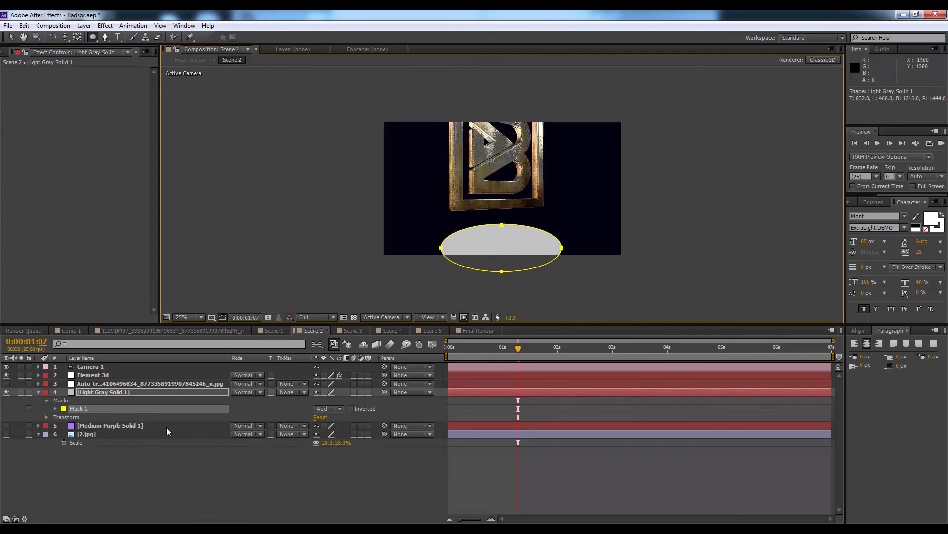
{"action": "left_click", "coordinate": [56, 408]}
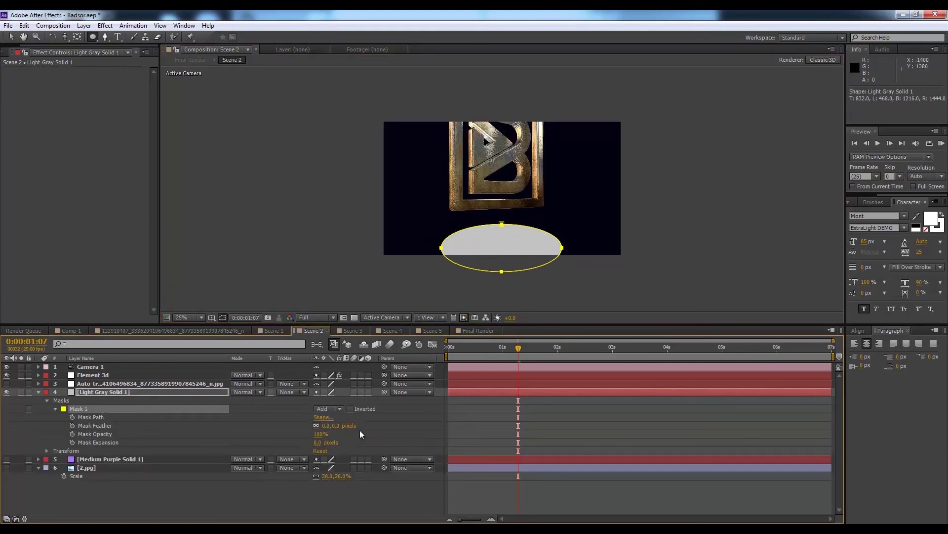
{"action": "left_click_drag", "start_coordinate": [326, 427], "coordinate": [762, 409]}
{"action": "key", "text": "v"}
{"action": "left_click", "coordinate": [305, 244]}
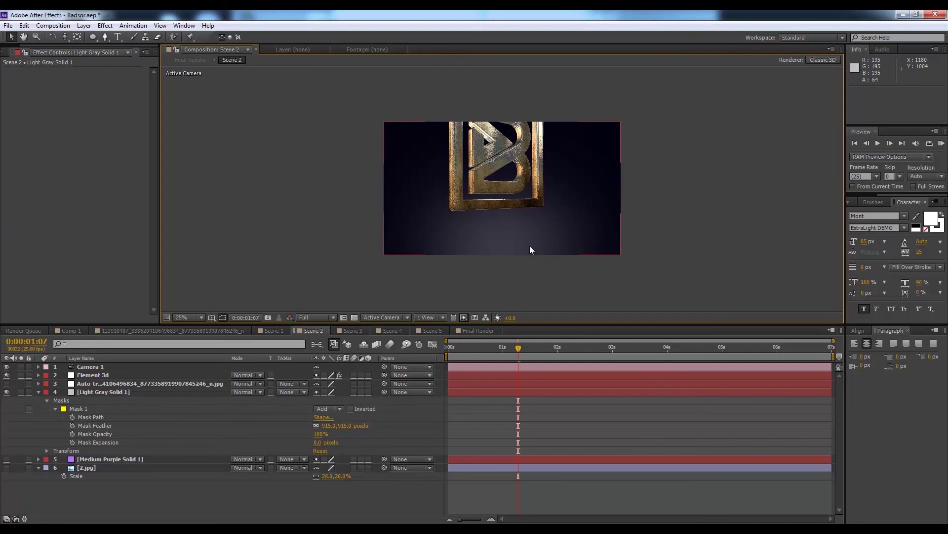
Add a second 1920 x 1080 light gray solid above the Scene 2 layers and apply a Ramp effect with the Radial Ramp shape
{"action": "key", "text": "ctrl+y"}
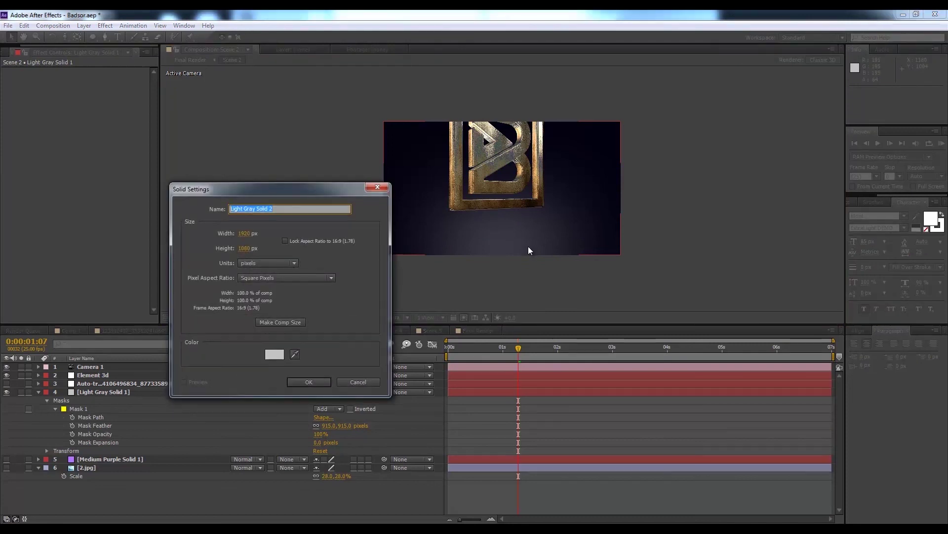
{"action": "left_click", "coordinate": [316, 383]}
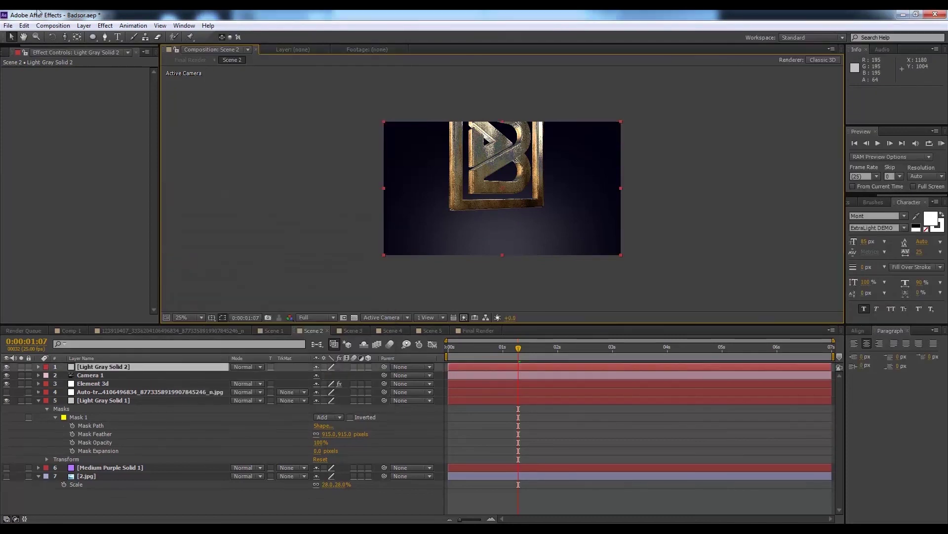
{"action": "left_click", "coordinate": [105, 27]}
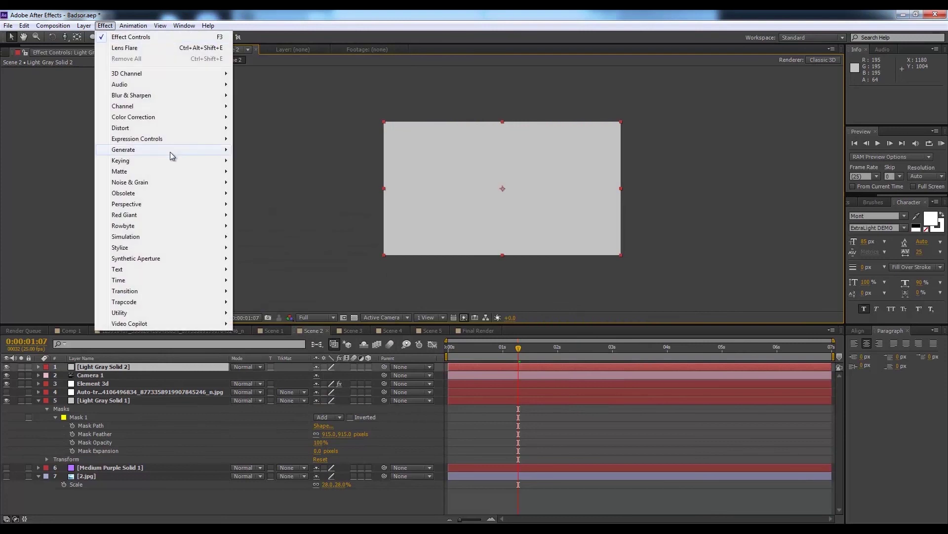
{"action": "mouse_move", "coordinate": [165, 151]}
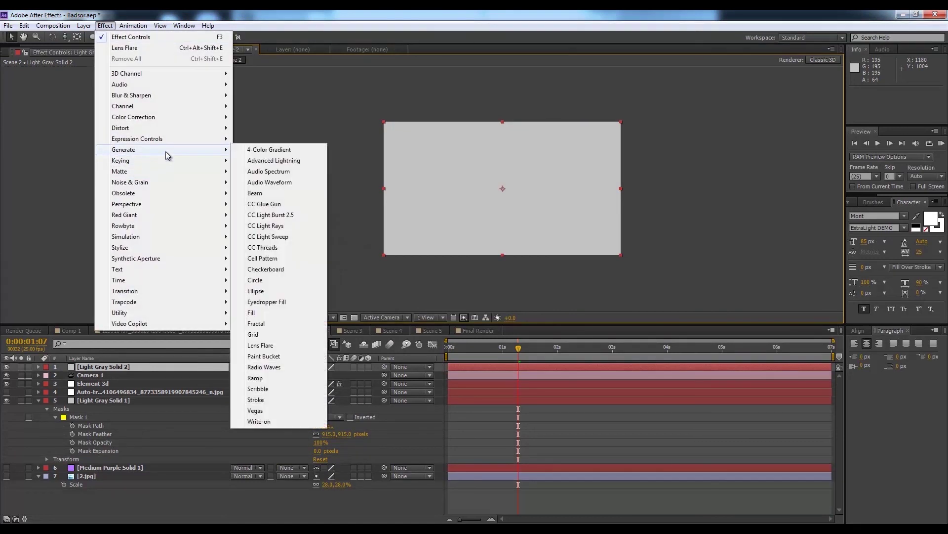
{"action": "left_click", "coordinate": [270, 377]}
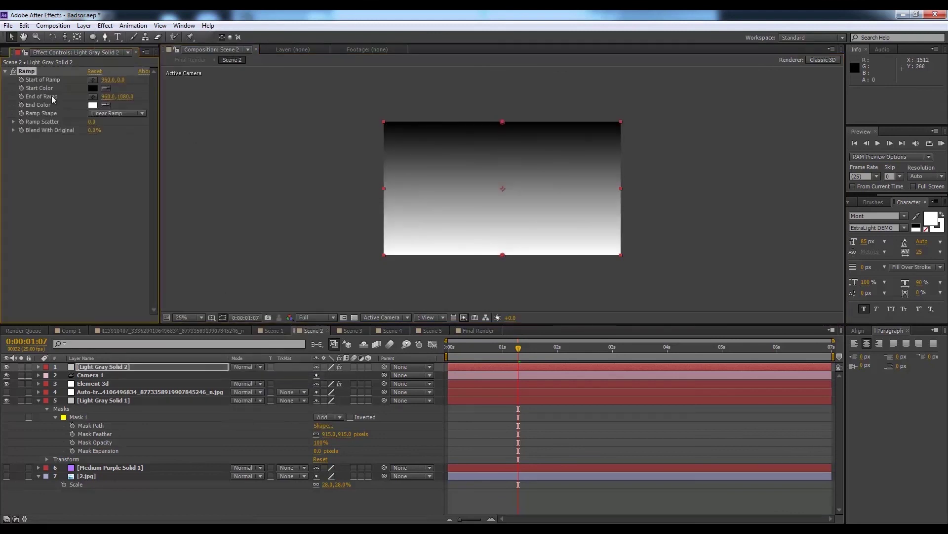
{"action": "left_click", "coordinate": [114, 113]}
{"action": "left_click", "coordinate": [116, 136]}
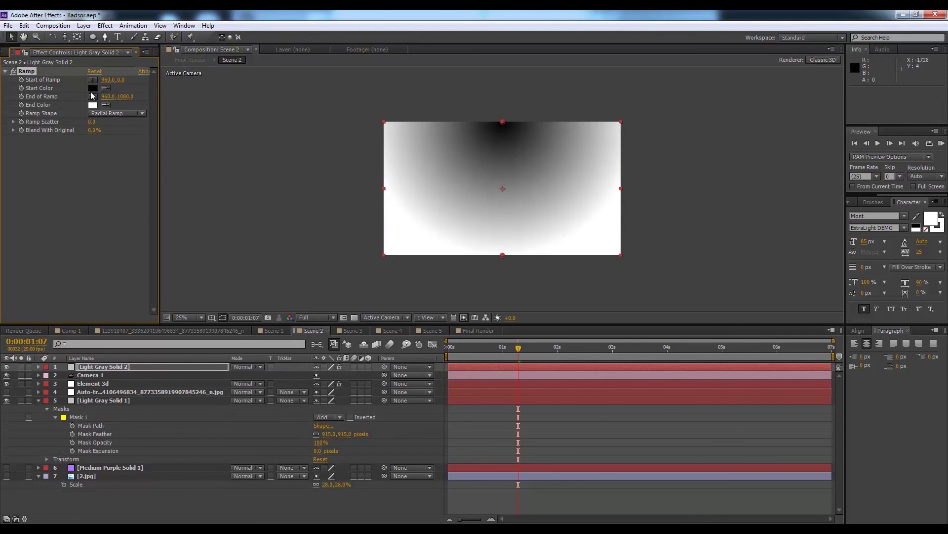
Set the Ramp's end color to black and its start color to bright green (19FF5A) on Light Gray Solid 2
{"action": "left_click", "coordinate": [92, 104]}
{"action": "left_click_drag", "start_coordinate": [257, 344], "coordinate": [151, 439]}
{"action": "key", "text": "Return"}
{"action": "left_click", "coordinate": [92, 88]}
{"action": "left_click", "coordinate": [284, 394]}
{"action": "mouse_move", "coordinate": [242, 321]}
{"action": "left_mouse_down"}
{"action": "mouse_move", "coordinate": [237, 259]}
{"action": "mouse_move", "coordinate": [178, 260]}
{"action": "mouse_move", "coordinate": [257, 311]}
{"action": "left_mouse_up"}
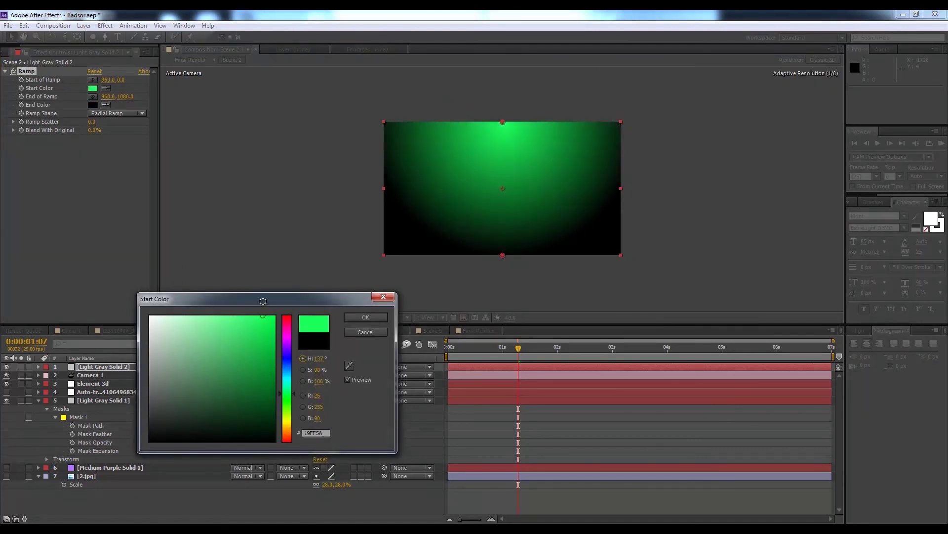
{"action": "left_click", "coordinate": [360, 319]}
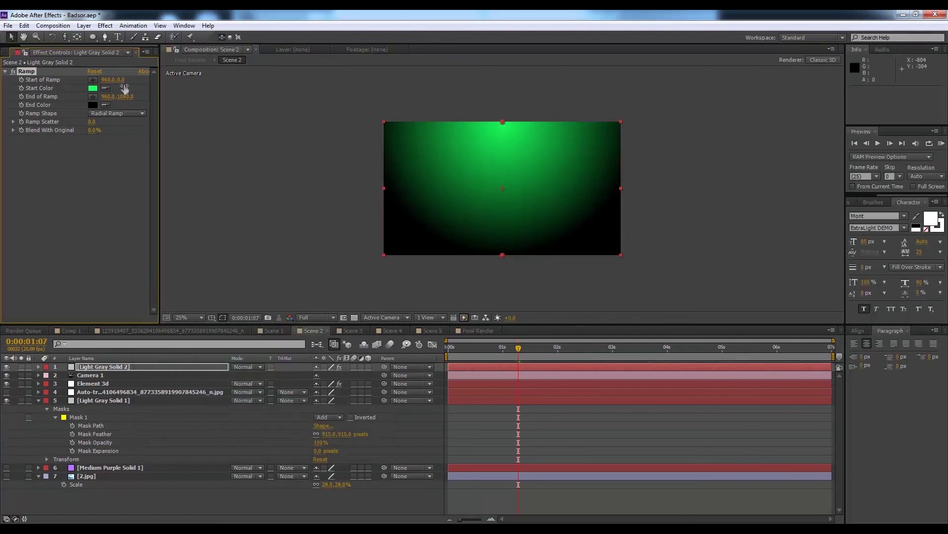
Move the ramp's start point above the frame to about 880, -620 and place Light Gray Solid 2 below Light Gray Solid 1
{"action": "left_click_drag", "start_coordinate": [503, 122], "coordinate": [493, 46]}
{"action": "left_click_drag", "start_coordinate": [86, 367], "coordinate": [96, 462]}
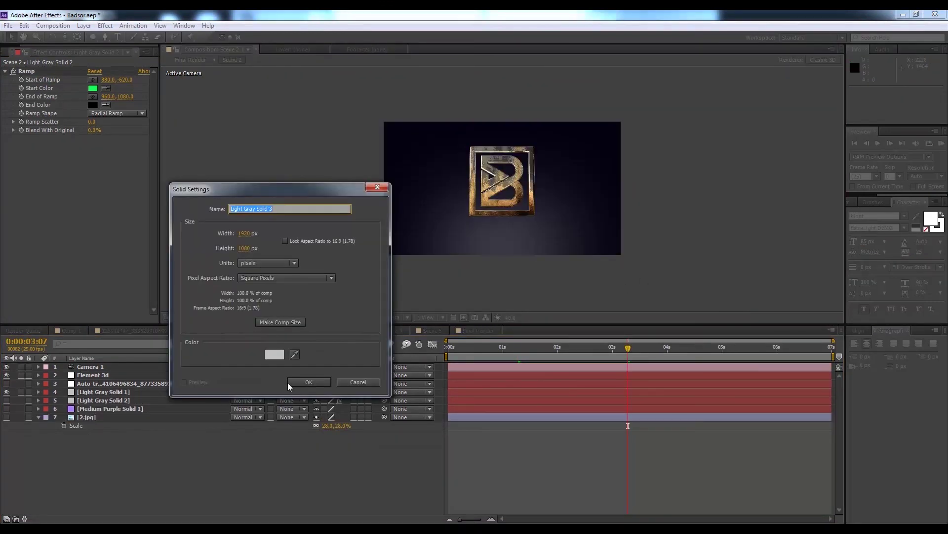
Add a 1920 x 1080 black solid (000000) at the top of the Scene 2 layers, discarding the extra light gray one
{"action": "left_click", "coordinate": [290, 383]}
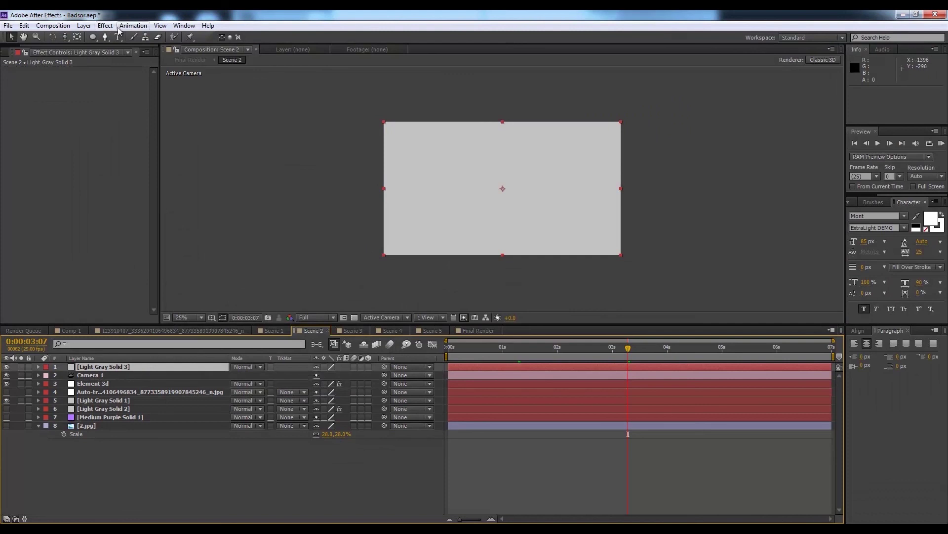
{"action": "key", "text": "Delete"}
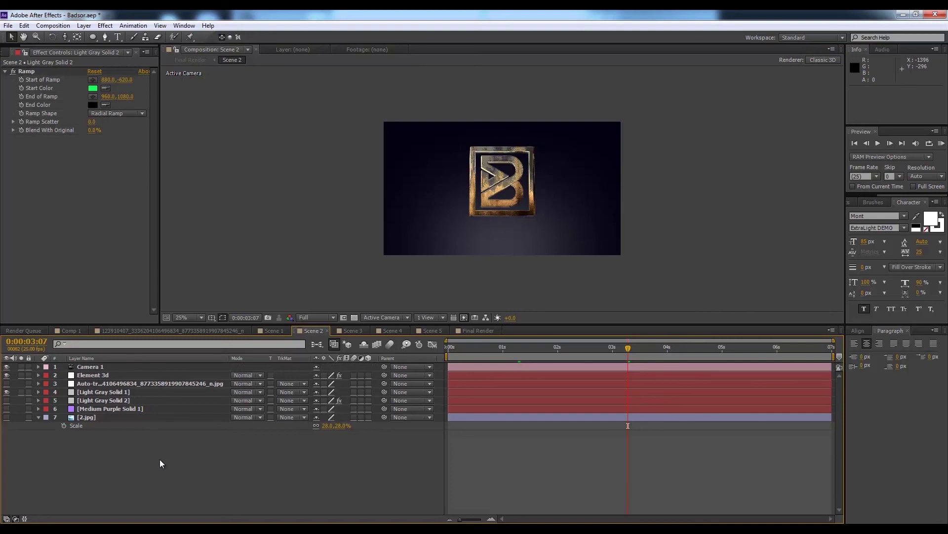
{"action": "key", "text": "ctrl+y"}
{"action": "left_click", "coordinate": [277, 358]}
{"action": "left_click", "coordinate": [276, 357]}
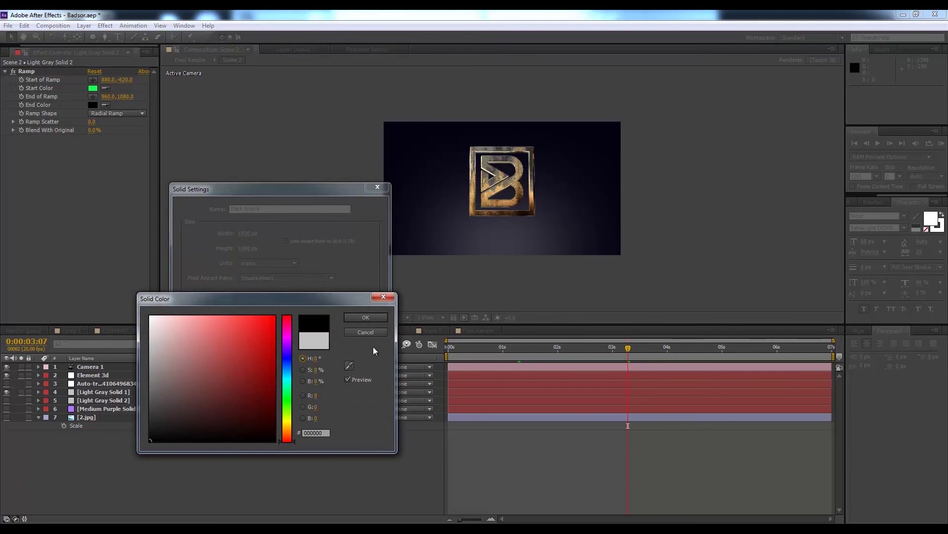
{"action": "left_click", "coordinate": [370, 318]}
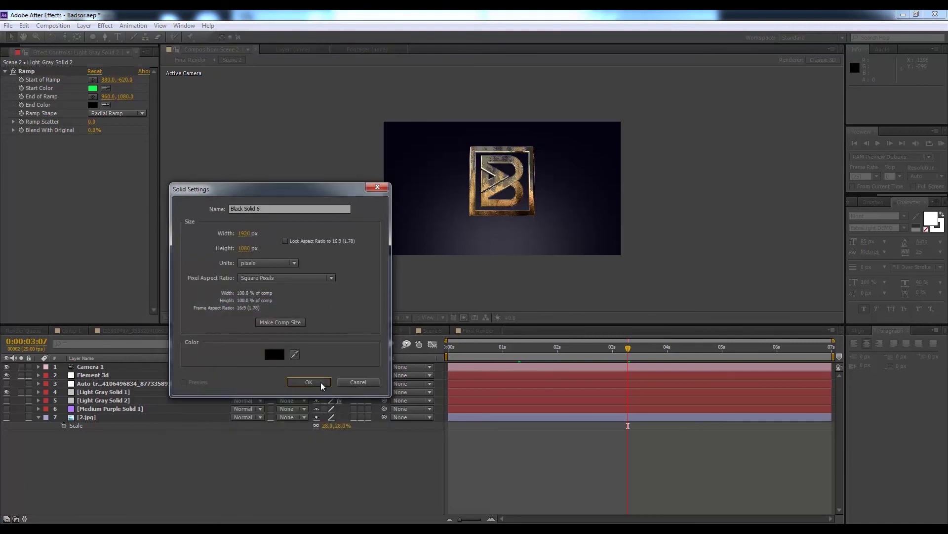
{"action": "left_click", "coordinate": [309, 382]}
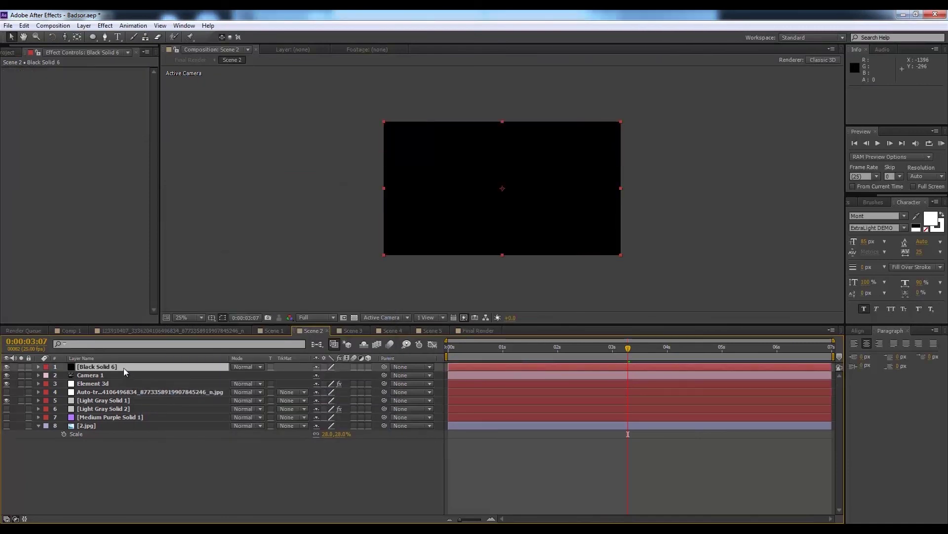
Apply a 105mm Prime Lens Flare to the black solid and place its center just below the frame at about 816, 1172
{"action": "left_click", "coordinate": [105, 25]}
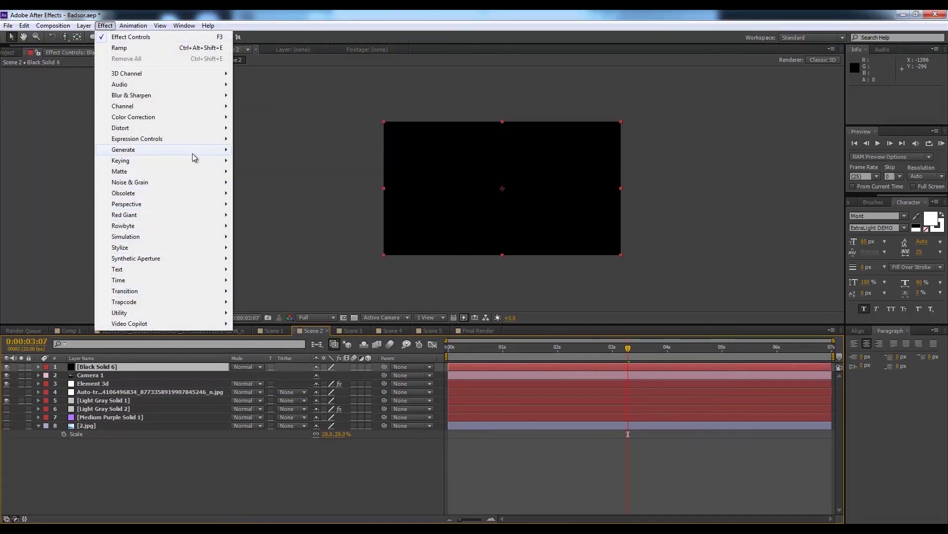
{"action": "mouse_move", "coordinate": [192, 150]}
{"action": "left_click", "coordinate": [273, 343]}
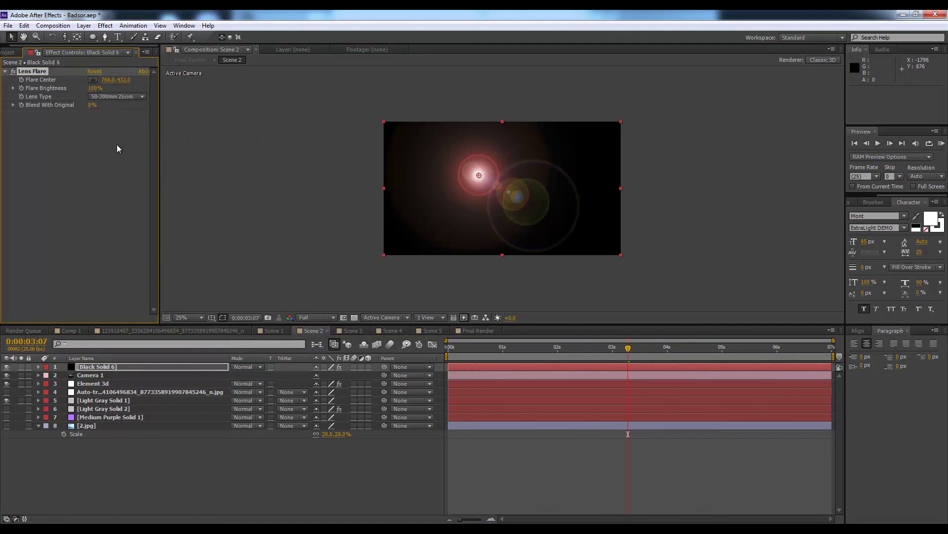
{"action": "left_click", "coordinate": [132, 96]}
{"action": "left_click", "coordinate": [132, 130]}
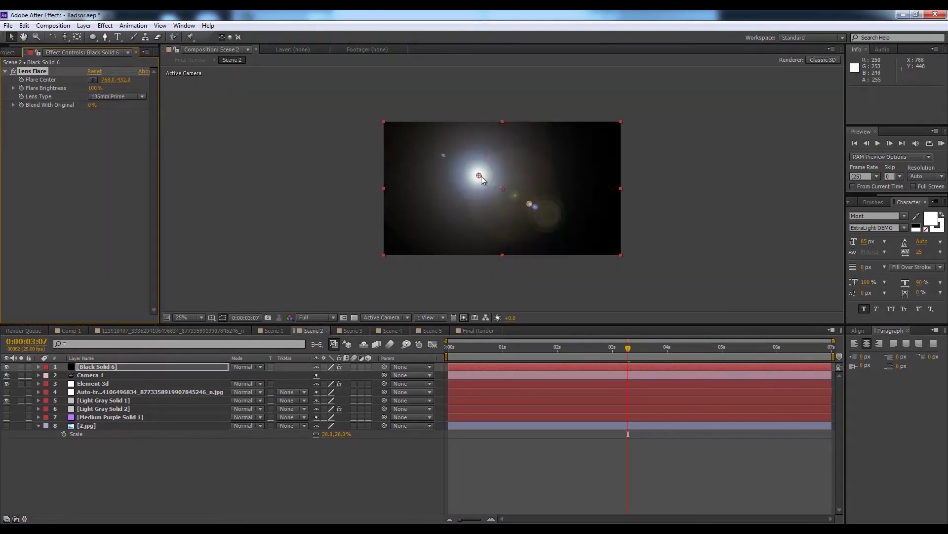
{"action": "left_click_drag", "start_coordinate": [481, 179], "coordinate": [485, 267]}
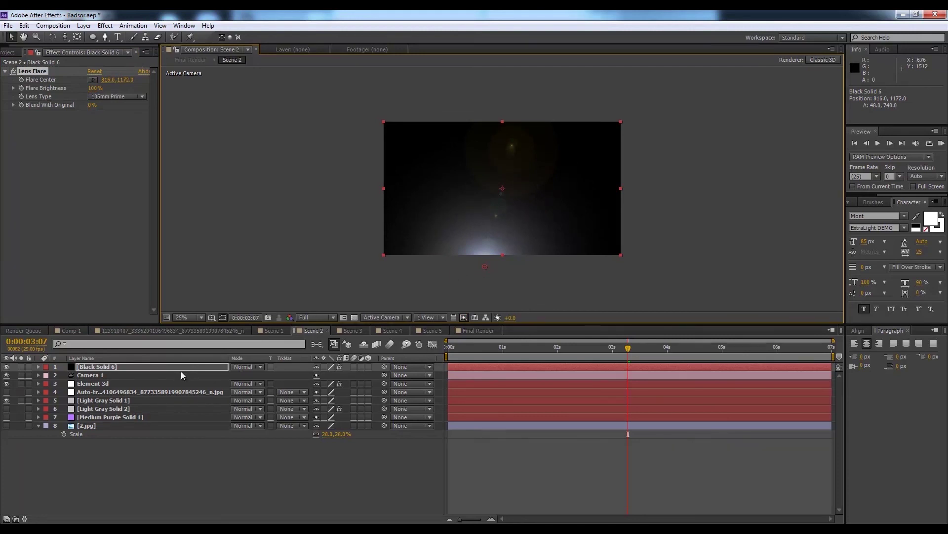
Blend the black solid in Add mode and move its flare center to about 612, 1376
{"action": "left_click", "coordinate": [253, 368]}
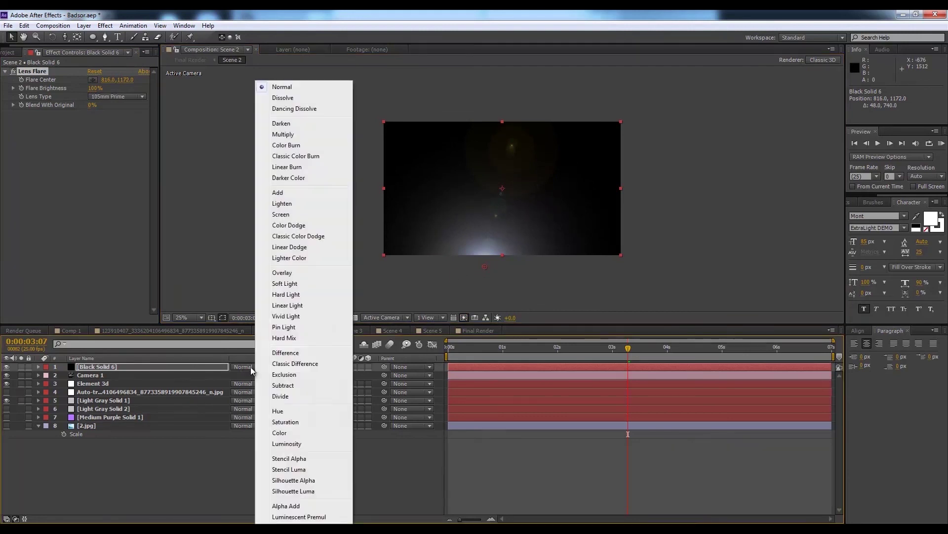
{"action": "left_click", "coordinate": [278, 193]}
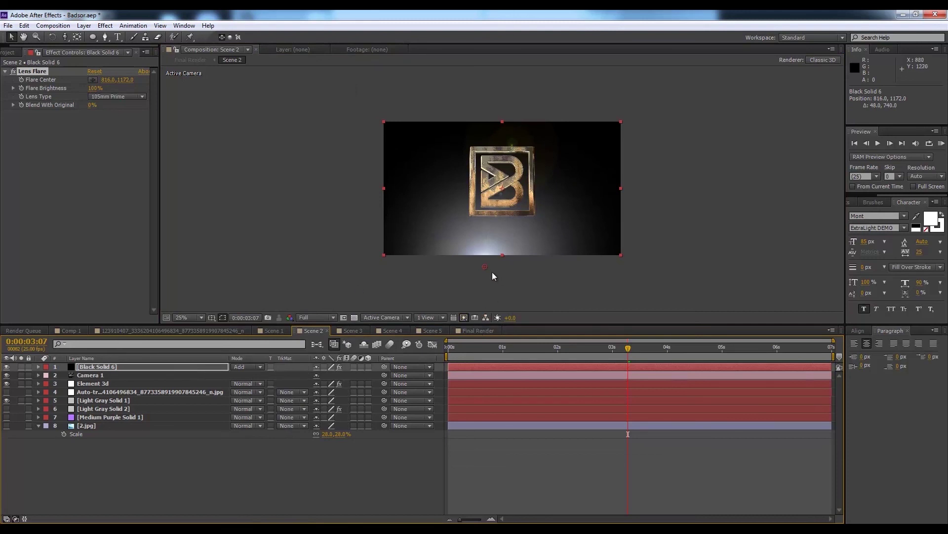
{"action": "left_click_drag", "start_coordinate": [485, 270], "coordinate": [460, 295]}
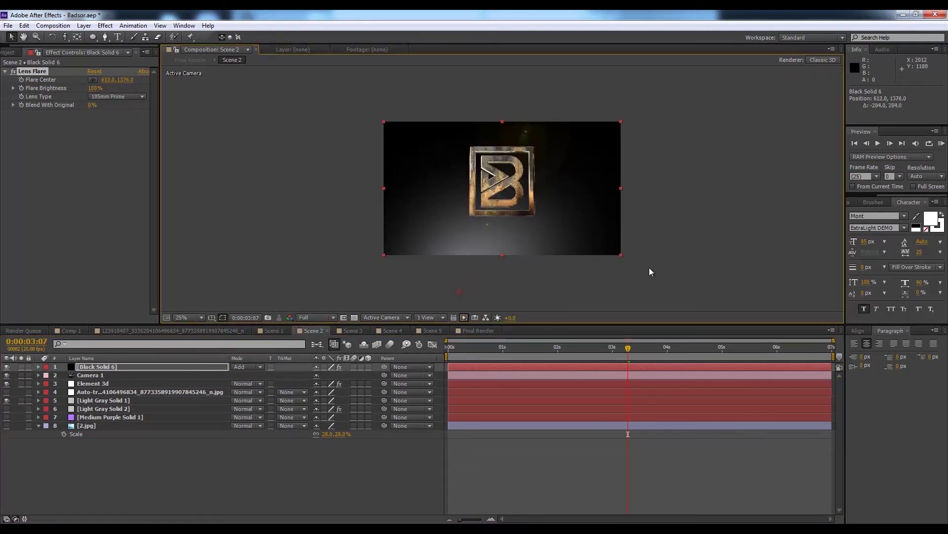
Hide Light Gray Solid 1 and raise the flare center slightly to about 612, 1332
{"action": "left_click", "coordinate": [7, 401]}
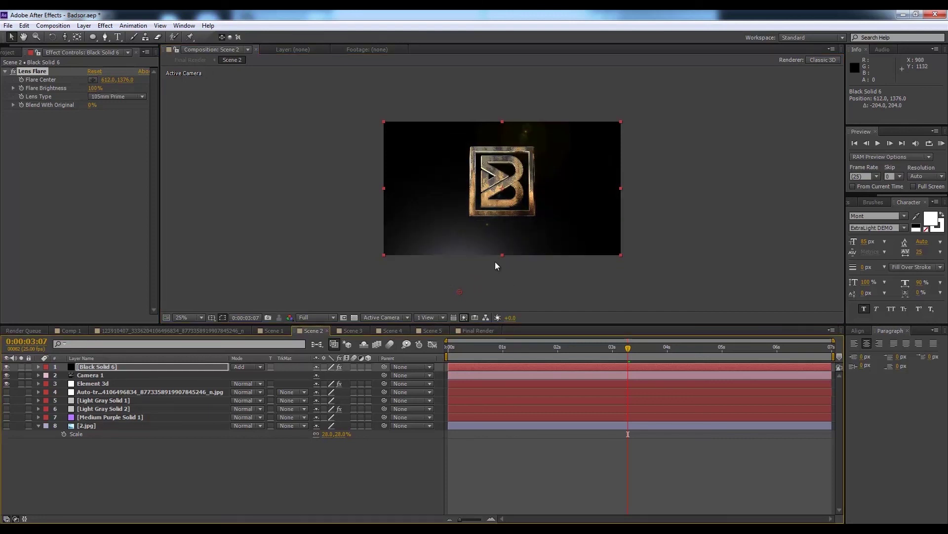
{"action": "left_click_drag", "start_coordinate": [460, 292], "coordinate": [460, 286]}
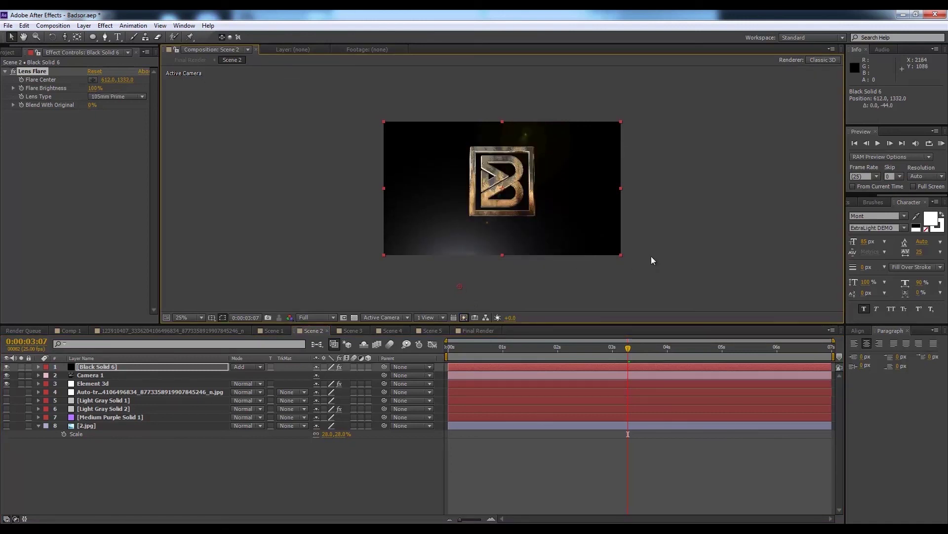
Animate the Flare Center from its current position at 0:00:00:00 to about 1344, 1144 at 0:00:04:01
{"action": "key", "text": "Home"}
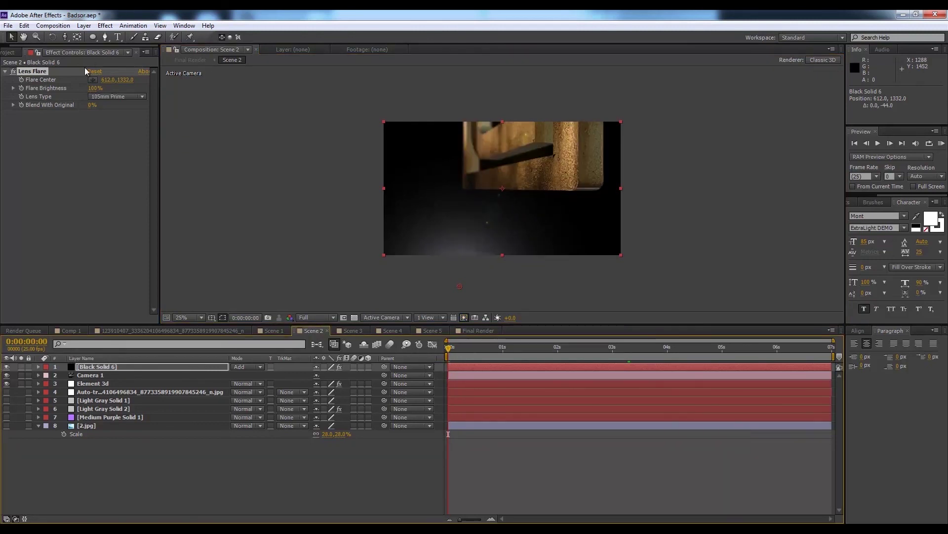
{"action": "left_click", "coordinate": [23, 84]}
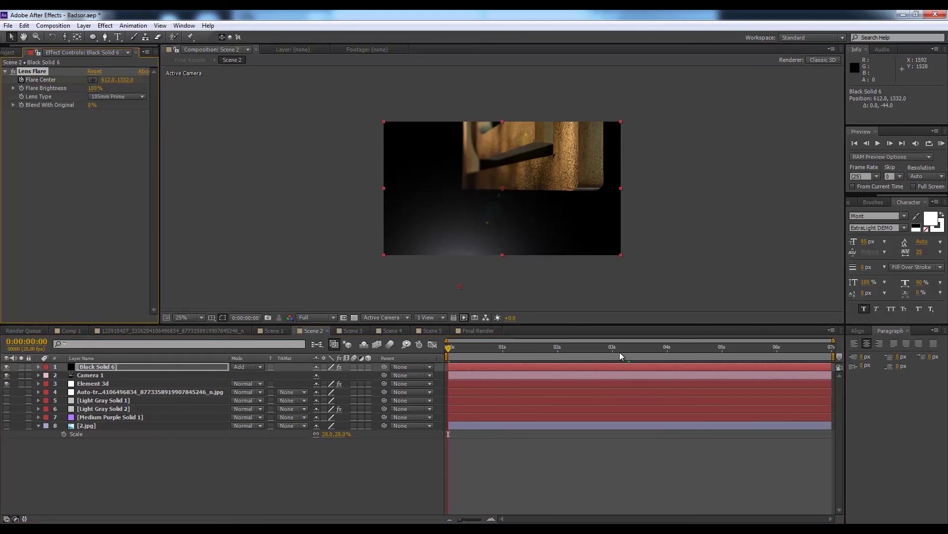
{"action": "left_click", "coordinate": [670, 353]}
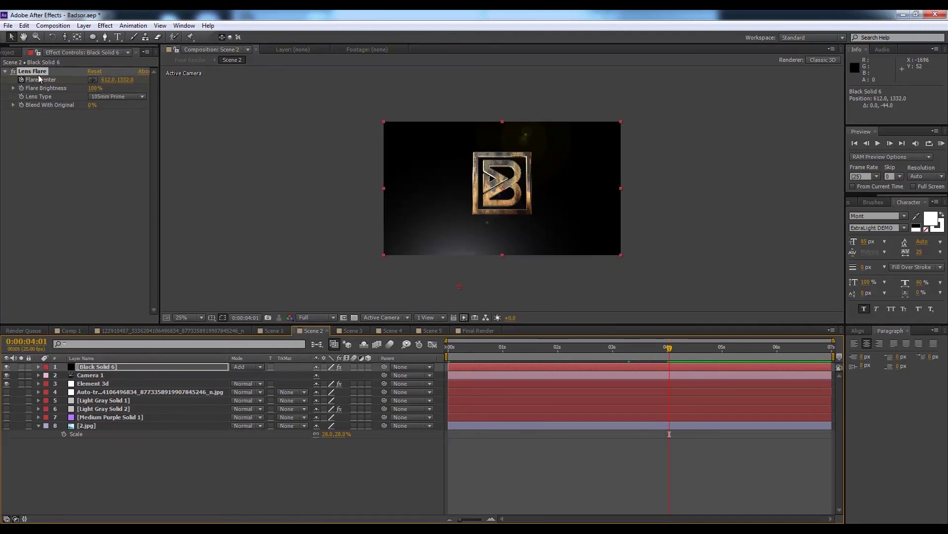
{"action": "left_click_drag", "start_coordinate": [461, 283], "coordinate": [550, 260]}
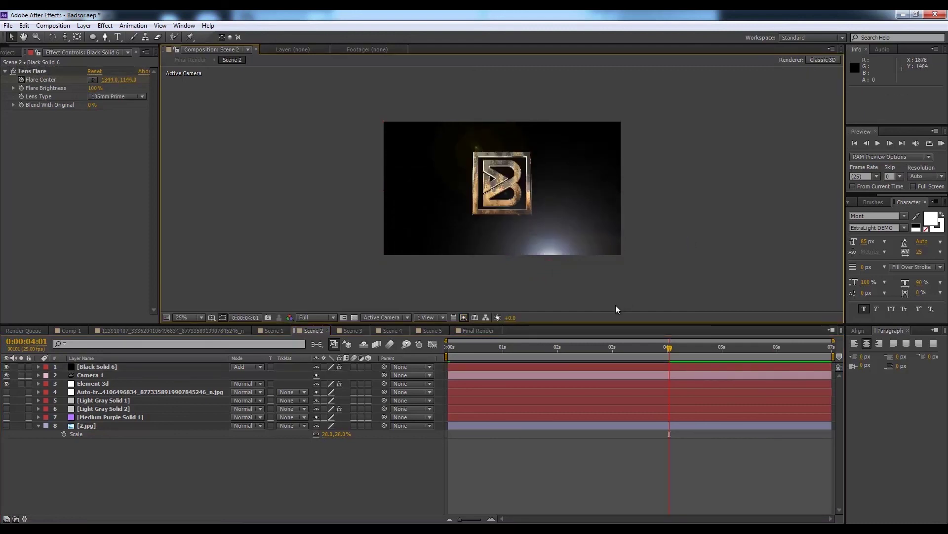
Preview the flare's movement in Scene 2 and check how the scenes look at several times in Final Render
{"action": "left_click_drag", "start_coordinate": [560, 355], "coordinate": [652, 354]}
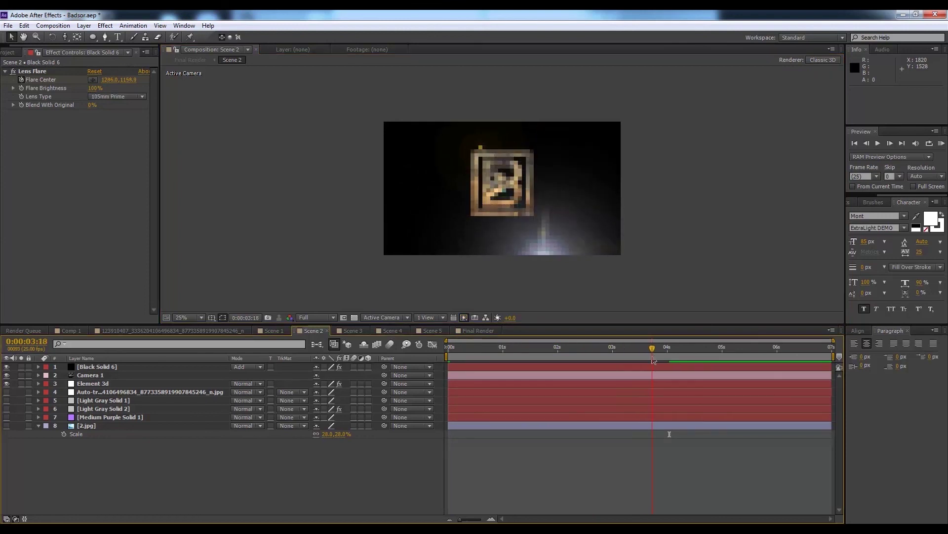
{"action": "scroll", "coordinate": [696, 255], "scroll_direction": "up", "scroll_amount": 1}
{"action": "scroll", "coordinate": [696, 255], "scroll_direction": "down", "scroll_amount": 1}
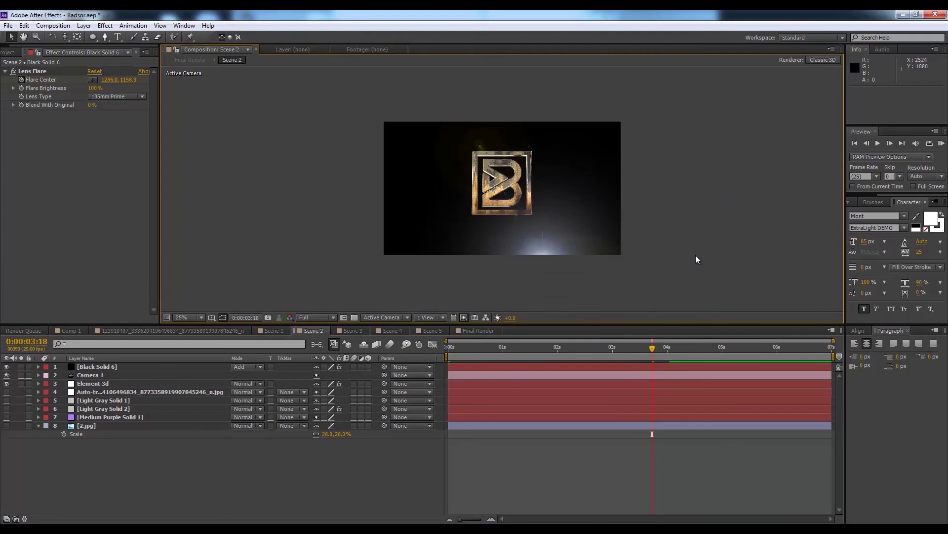
{"action": "left_click", "coordinate": [472, 331]}
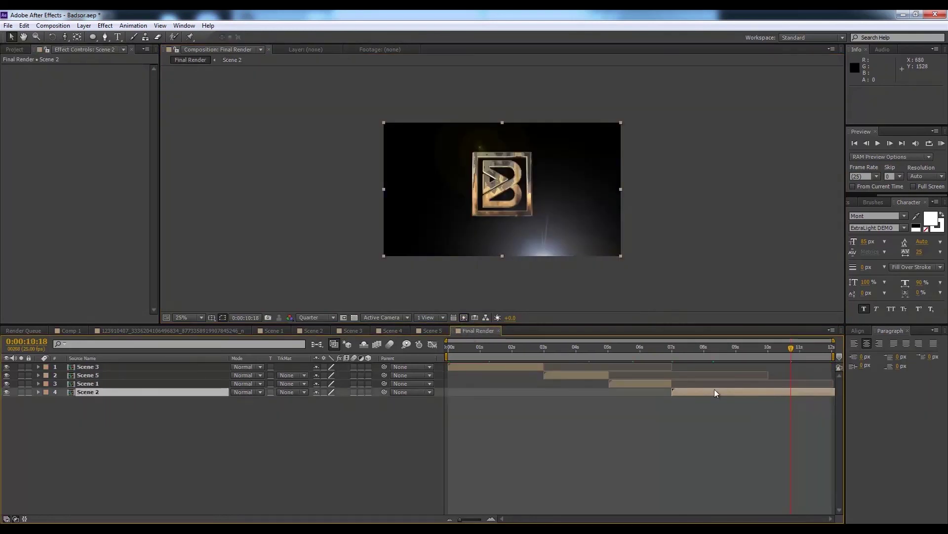
{"action": "left_click", "coordinate": [714, 353]}
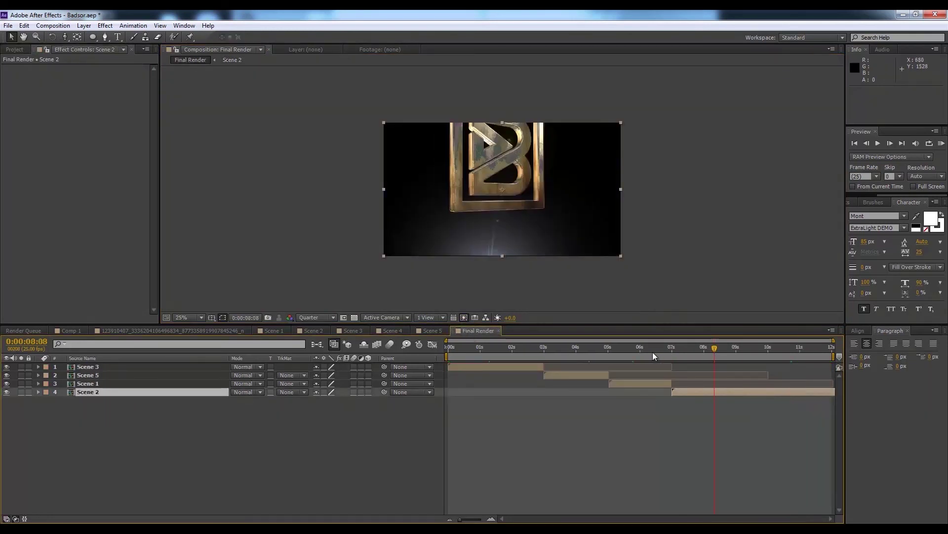
{"action": "left_click", "coordinate": [630, 350]}
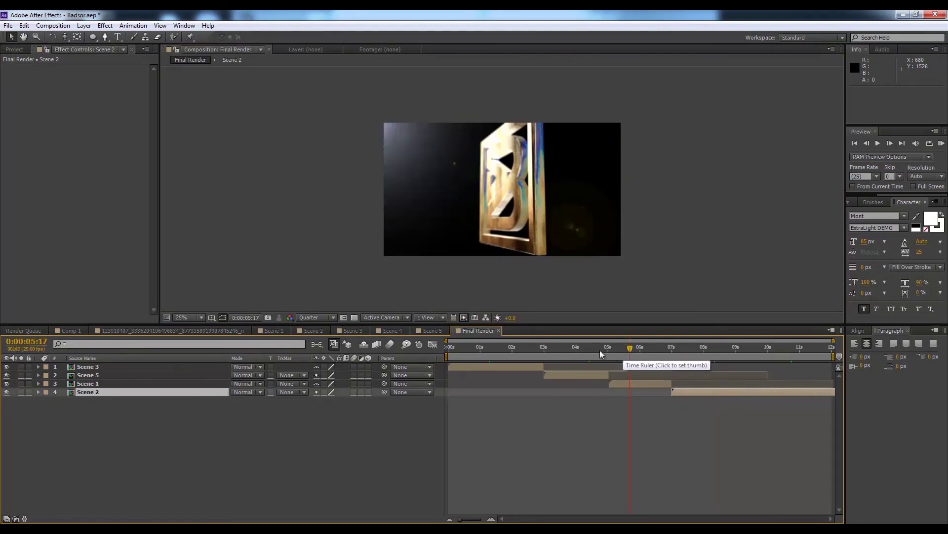
{"action": "left_click", "coordinate": [501, 350]}
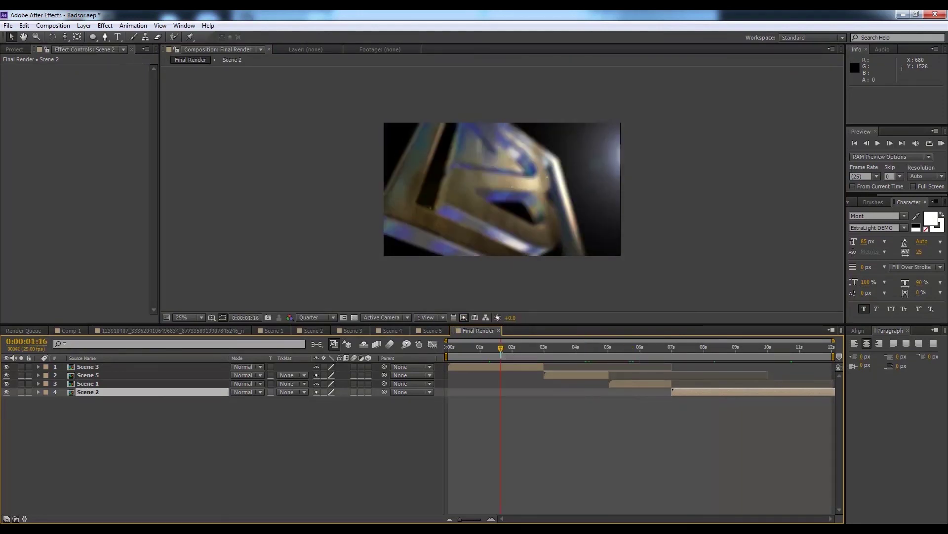